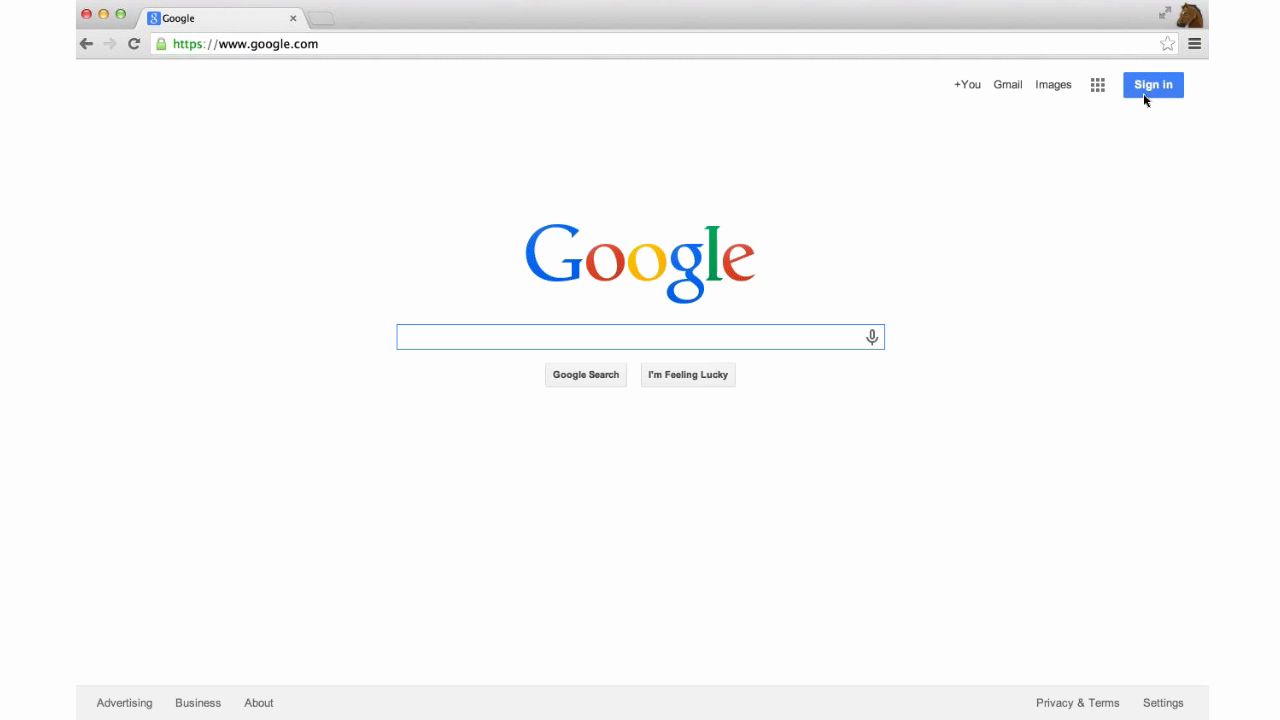
Sign in to the Google account with its e-mail address and password.
{"action": "left_click", "coordinate": [1163, 92]}
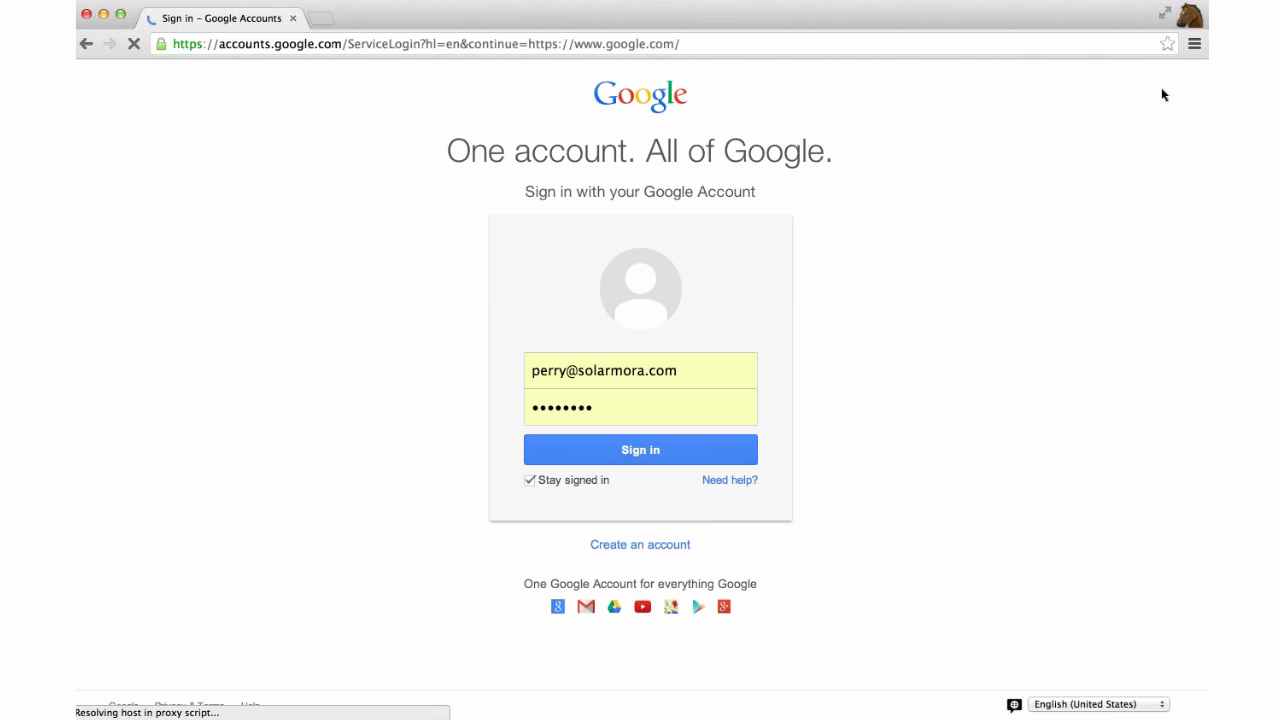
{"action": "double_click", "coordinate": [653, 369]}
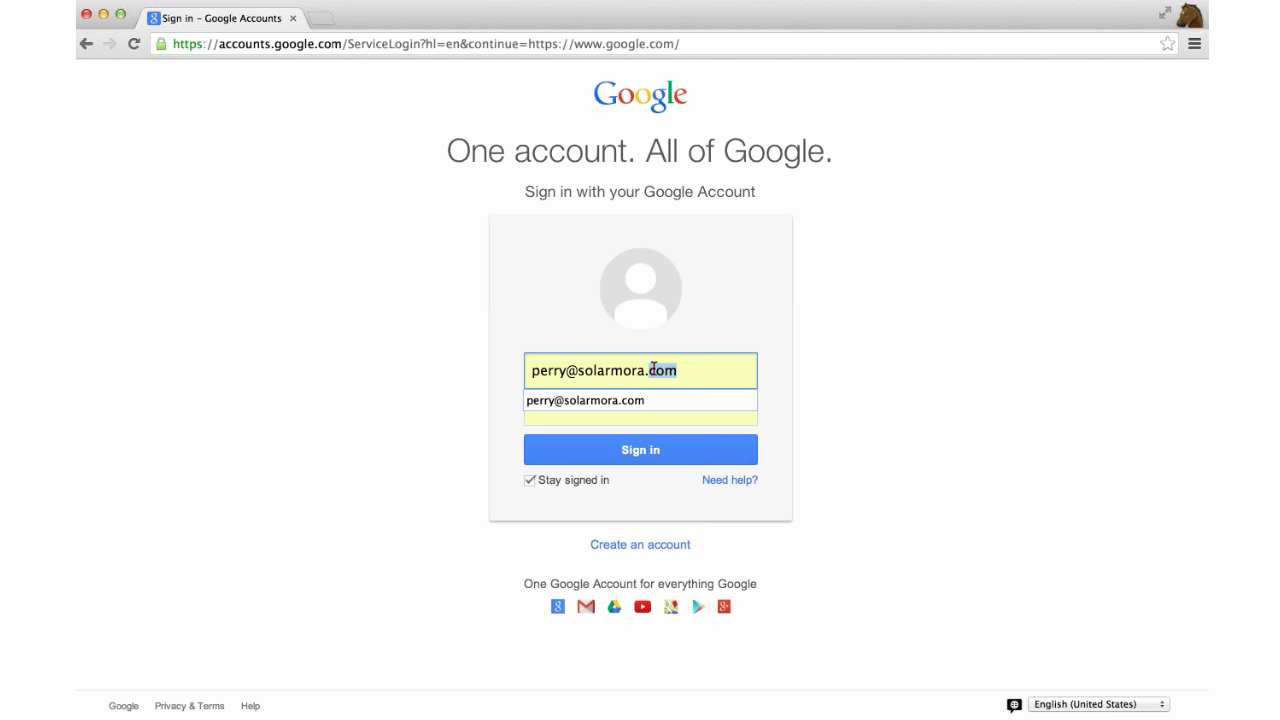
{"action": "triple_click", "coordinate": [706, 374]}
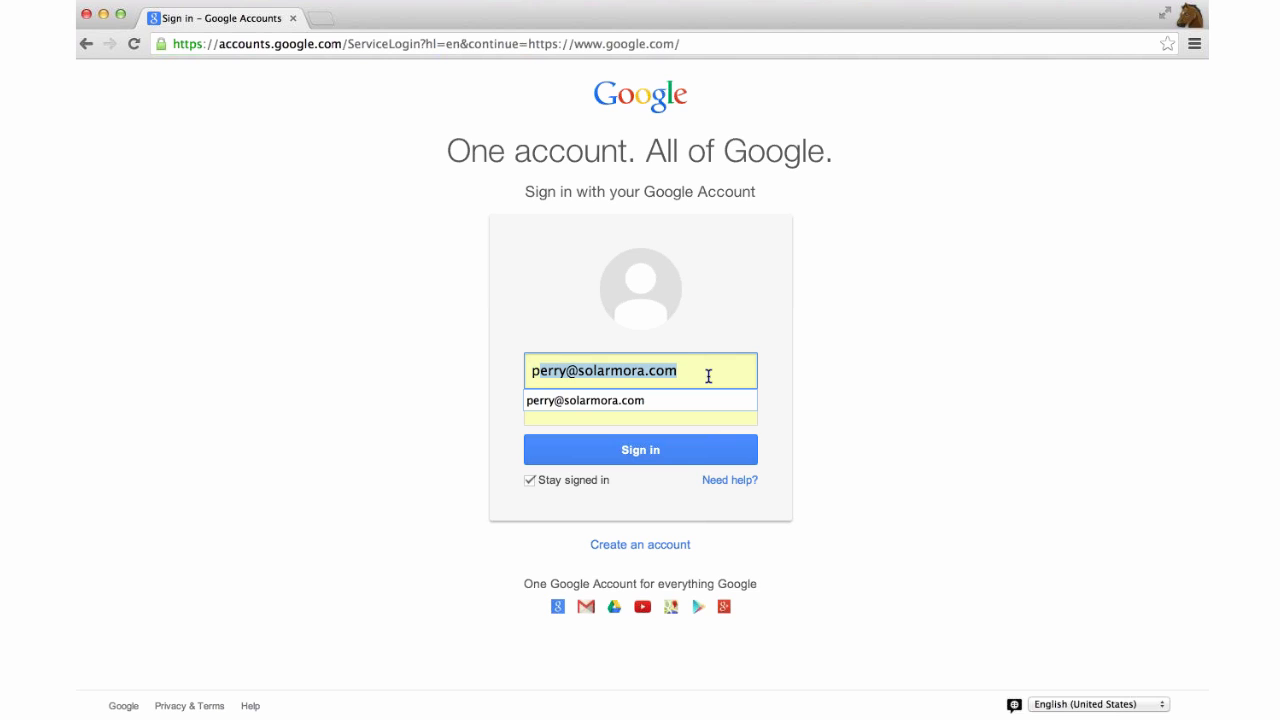
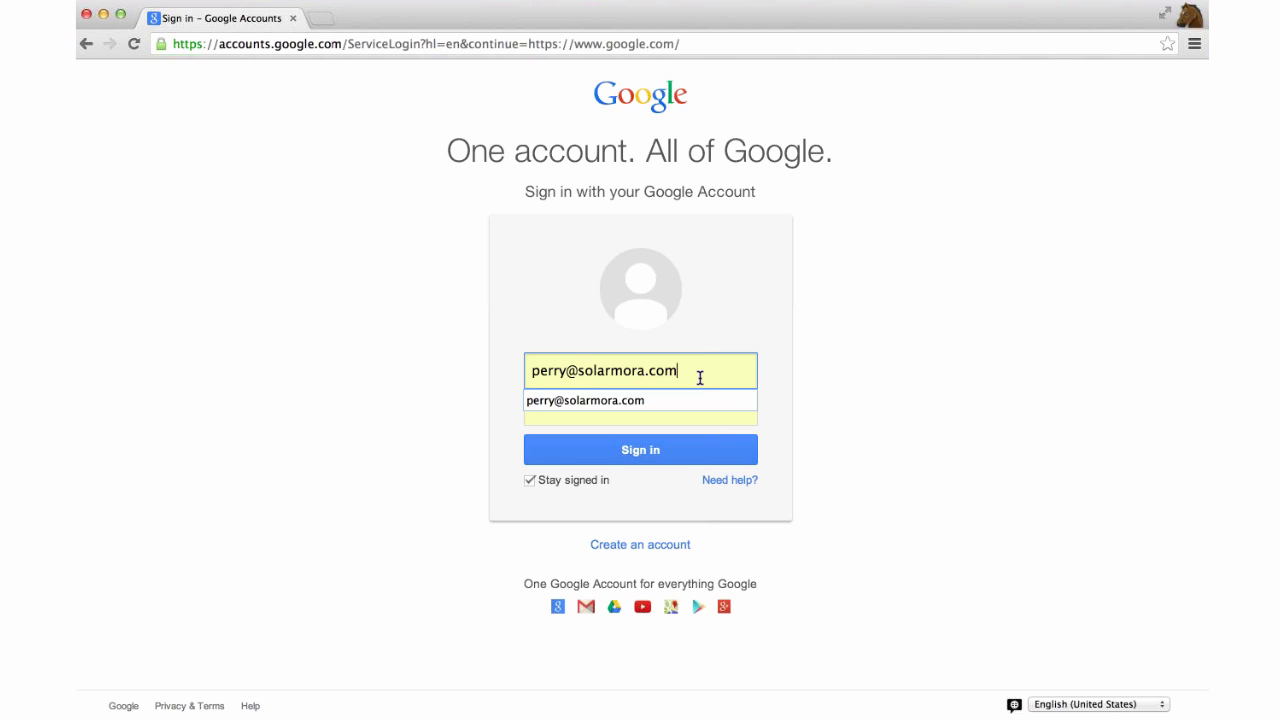
{"action": "left_click", "coordinate": [650, 415]}
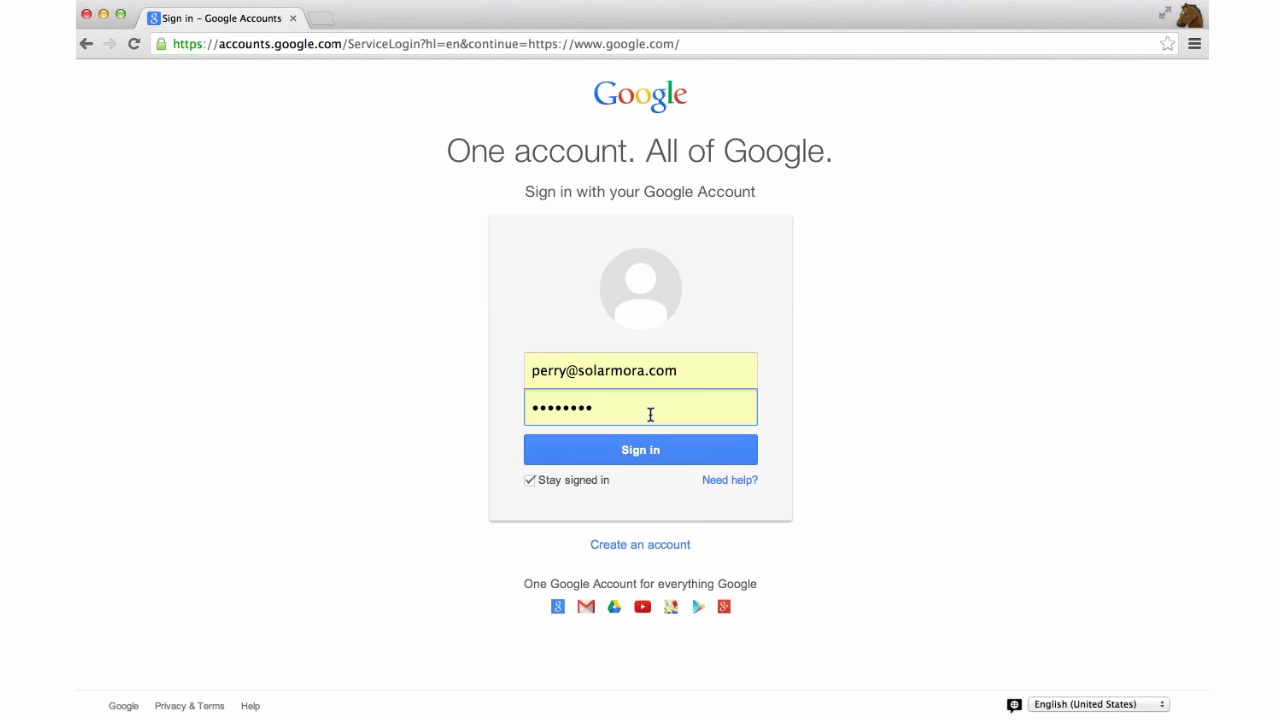
{"action": "double_click", "coordinate": [650, 415]}
{"action": "type", "text": "••••••••"}
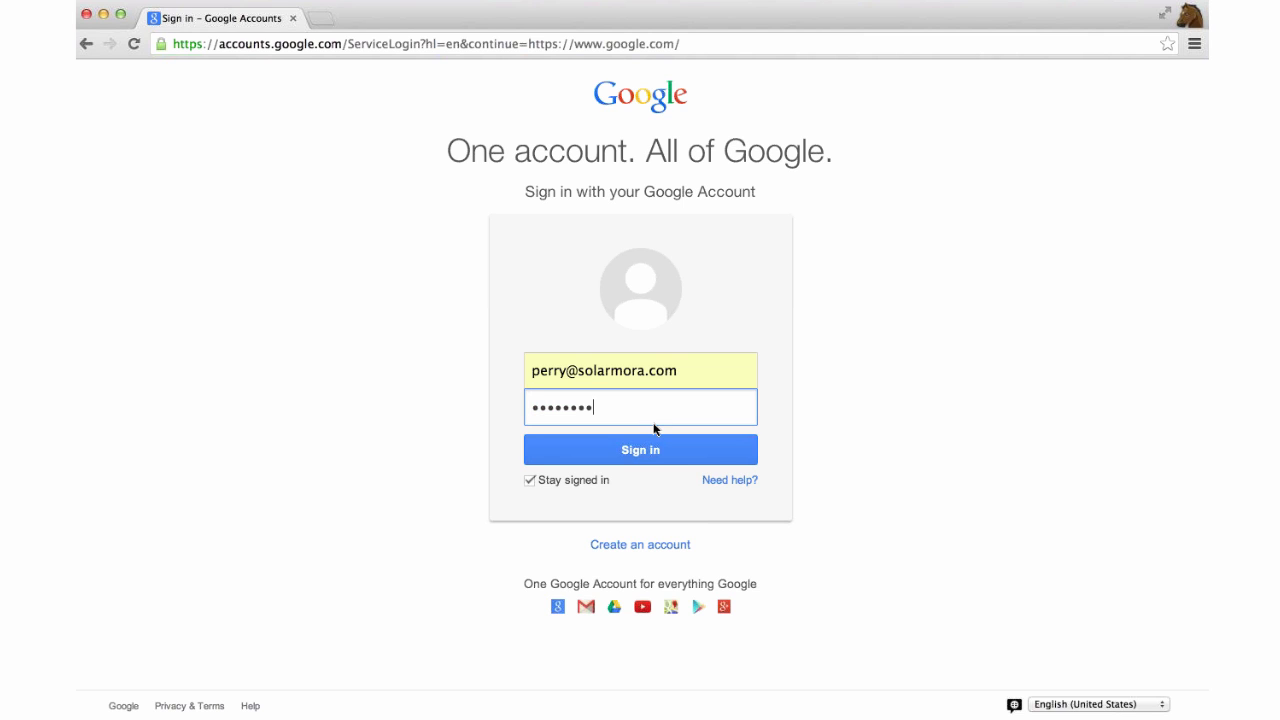
{"action": "key", "text": "Return"}
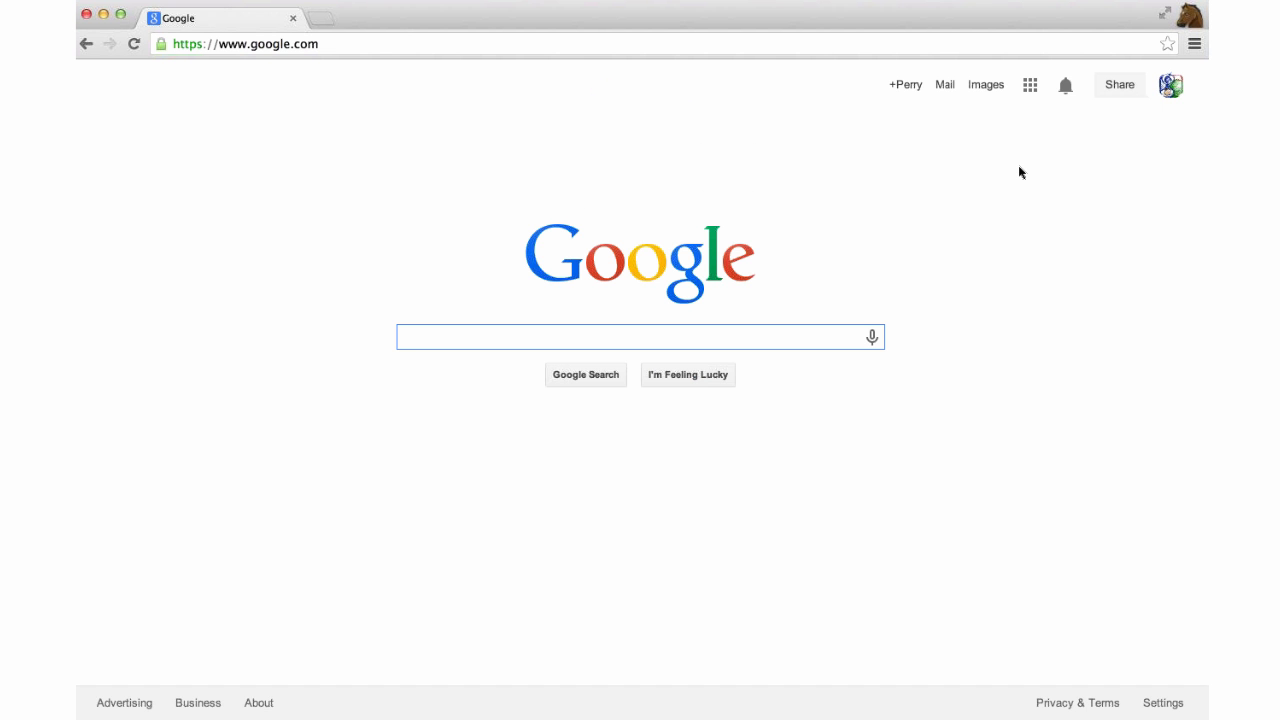
Open Gmail (Mail) from the Google apps grid.
{"action": "left_click", "coordinate": [1030, 86]}
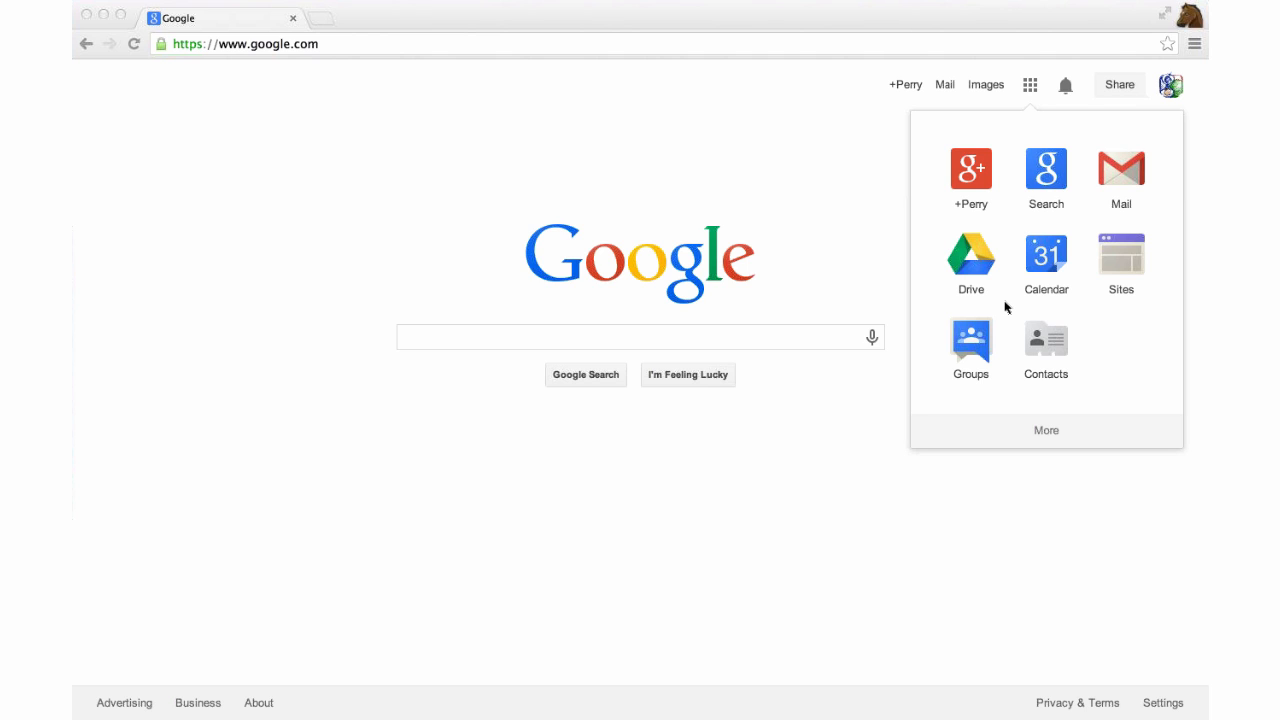
{"action": "left_click", "coordinate": [1110, 177]}
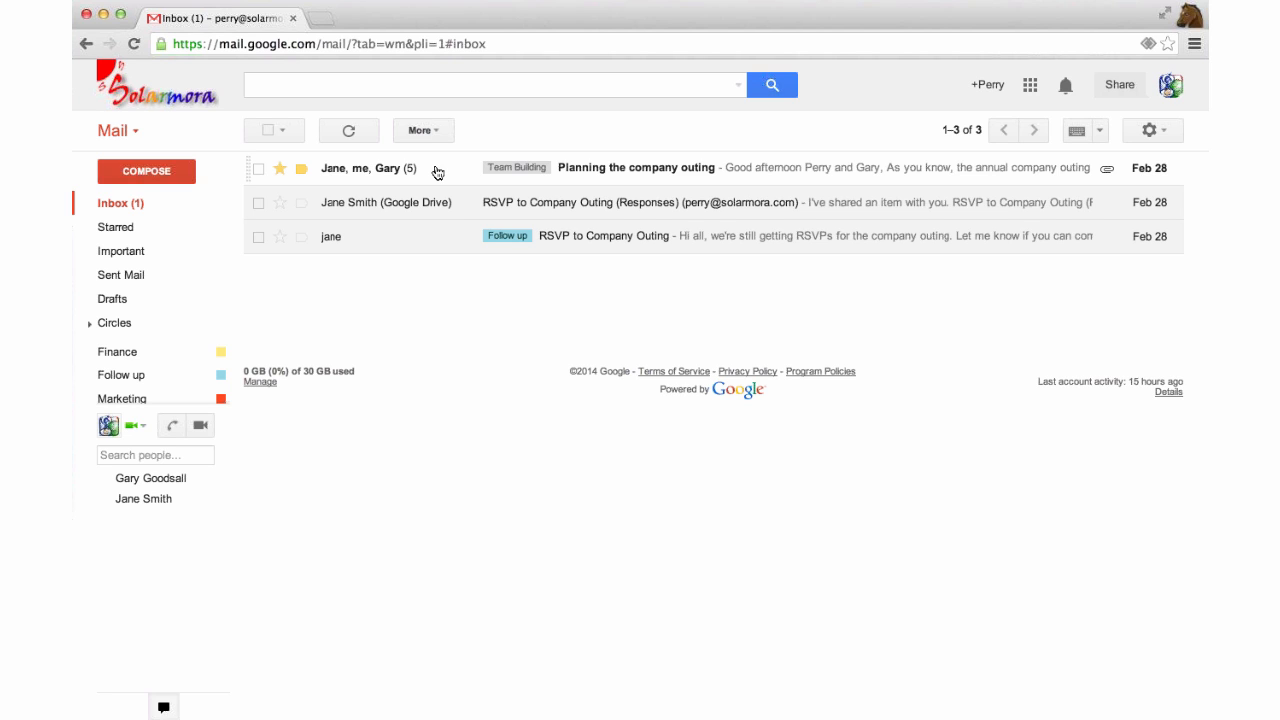
Open the 'Planning the company outing' conversation and check the first message's sender and recipient details.
{"action": "left_click", "coordinate": [441, 172]}
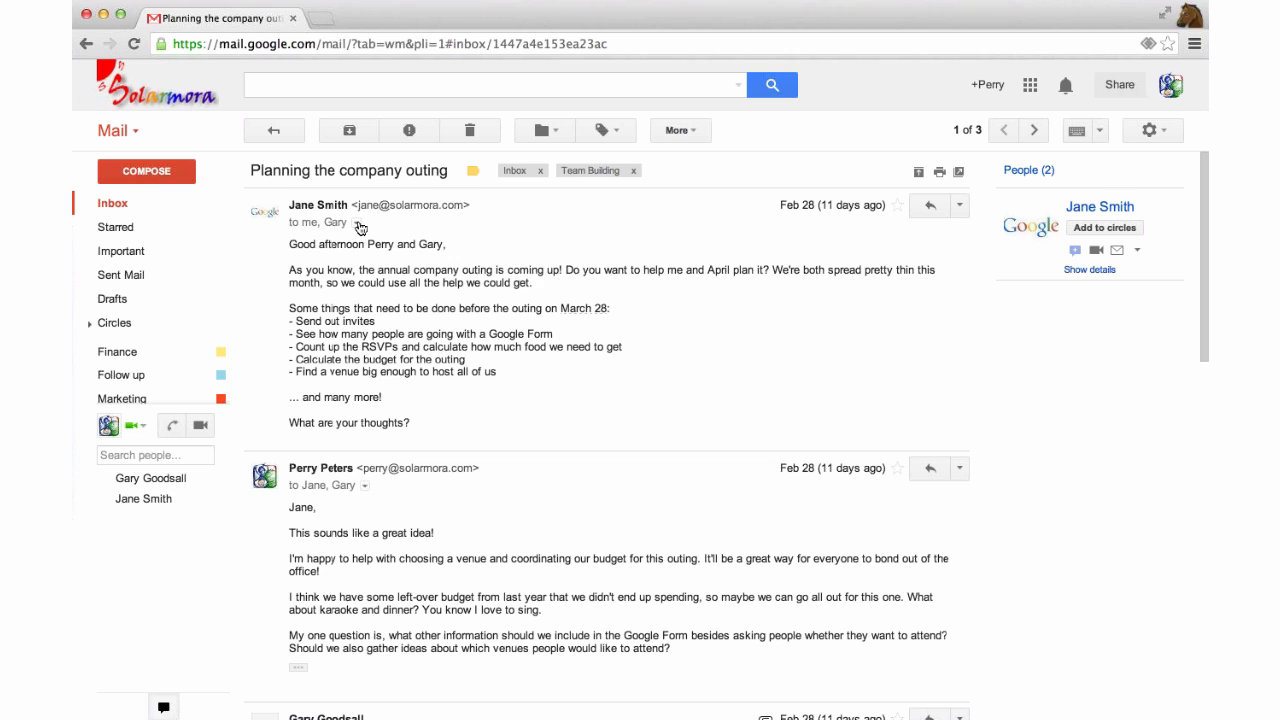
{"action": "left_click", "coordinate": [357, 223]}
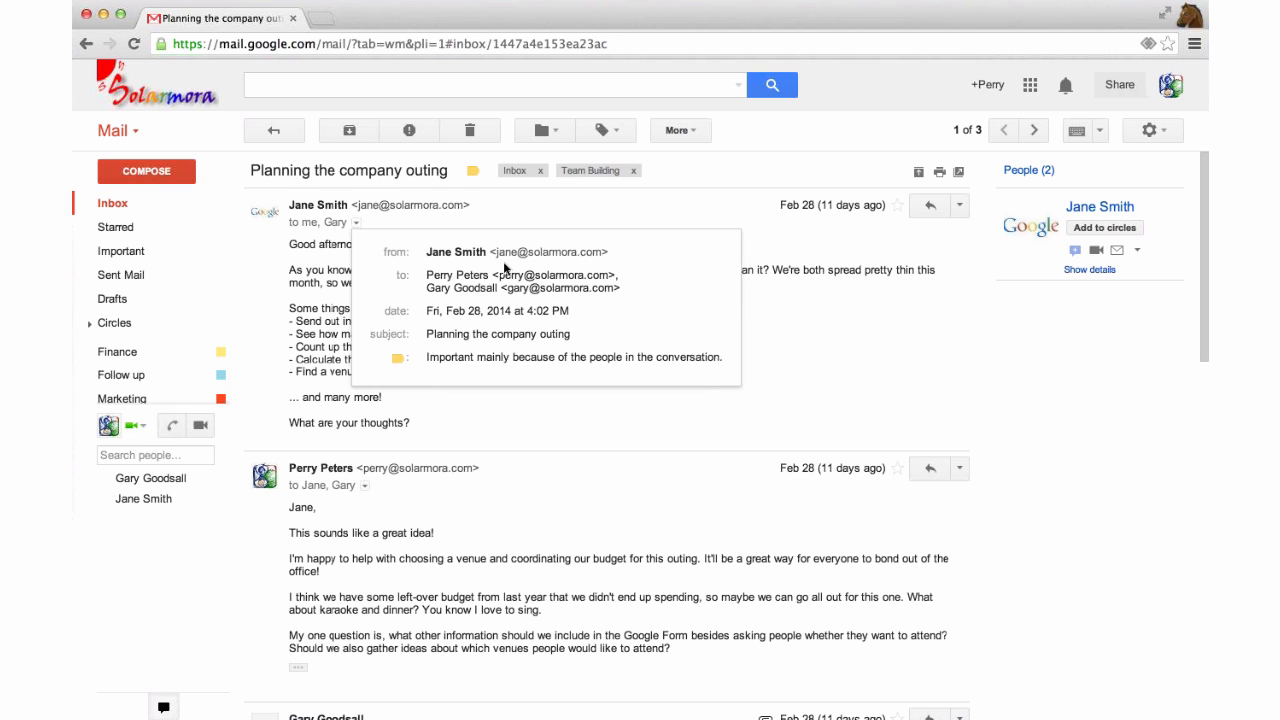
{"action": "left_click", "coordinate": [751, 260]}
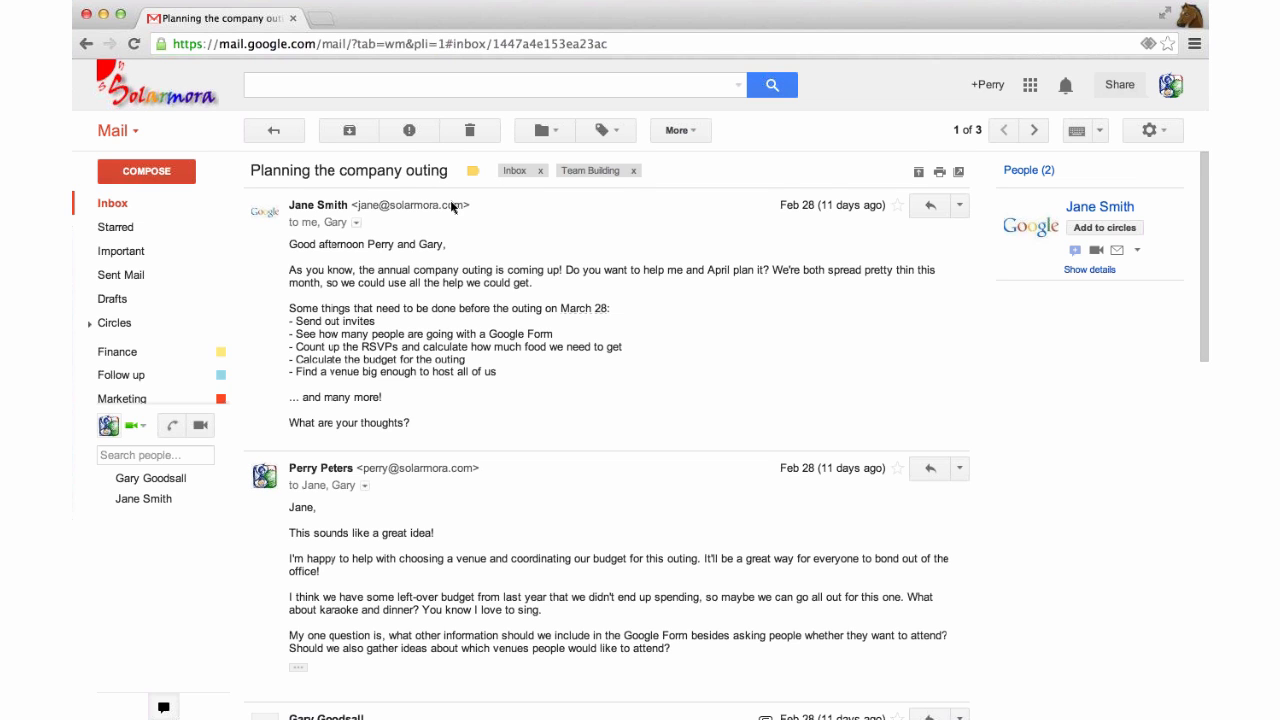
Scroll down through the thread's messages and PDF attachment, then back to the top.
{"action": "scroll", "coordinate": [452, 207], "scroll_direction": "down", "scroll_amount": 5}
{"action": "scroll", "coordinate": [452, 207], "scroll_direction": "down", "scroll_amount": 5}
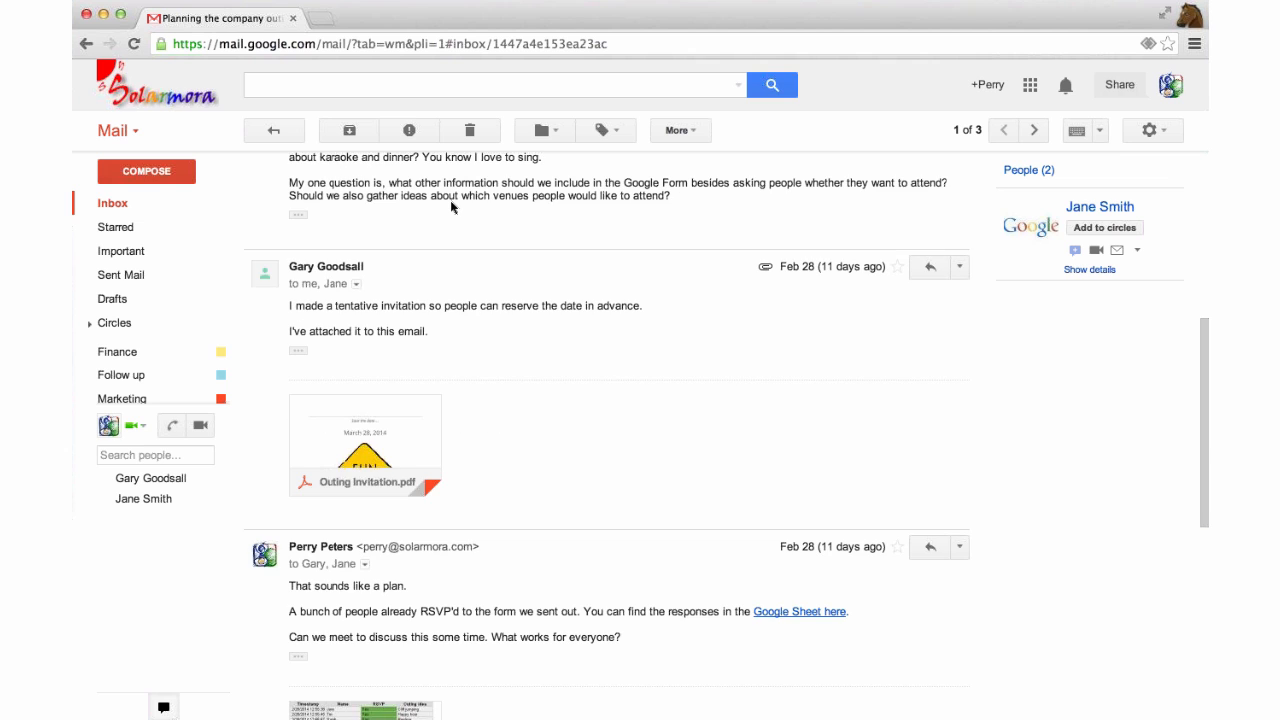
{"action": "scroll", "coordinate": [451, 207], "scroll_direction": "down", "scroll_amount": 5}
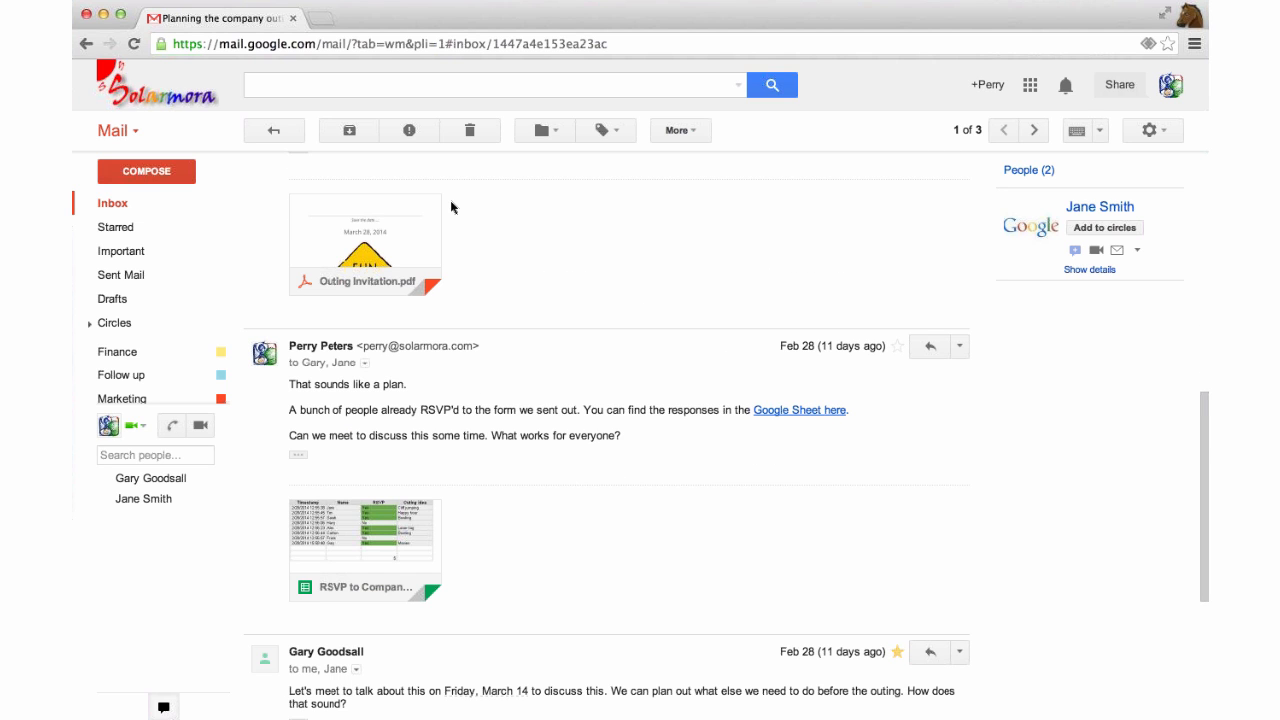
{"action": "scroll", "coordinate": [451, 207], "scroll_direction": "down", "scroll_amount": 6}
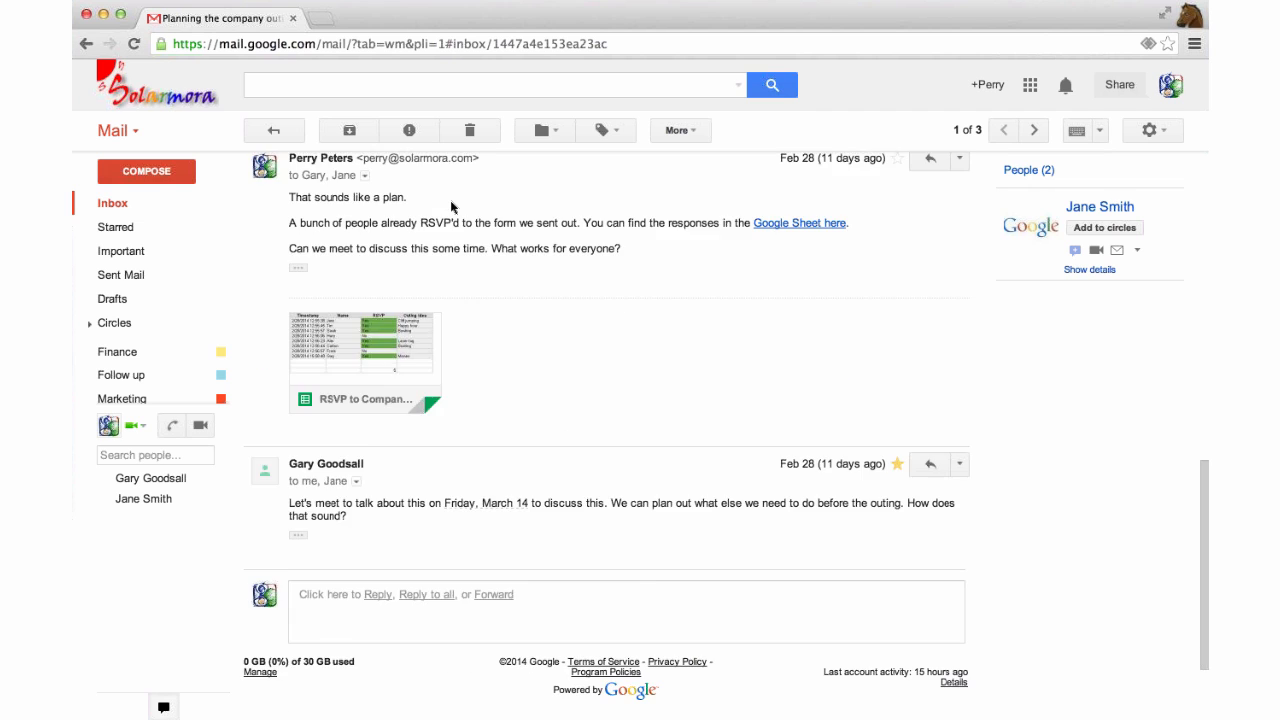
{"action": "scroll", "coordinate": [451, 207], "scroll_direction": "down", "scroll_amount": 1}
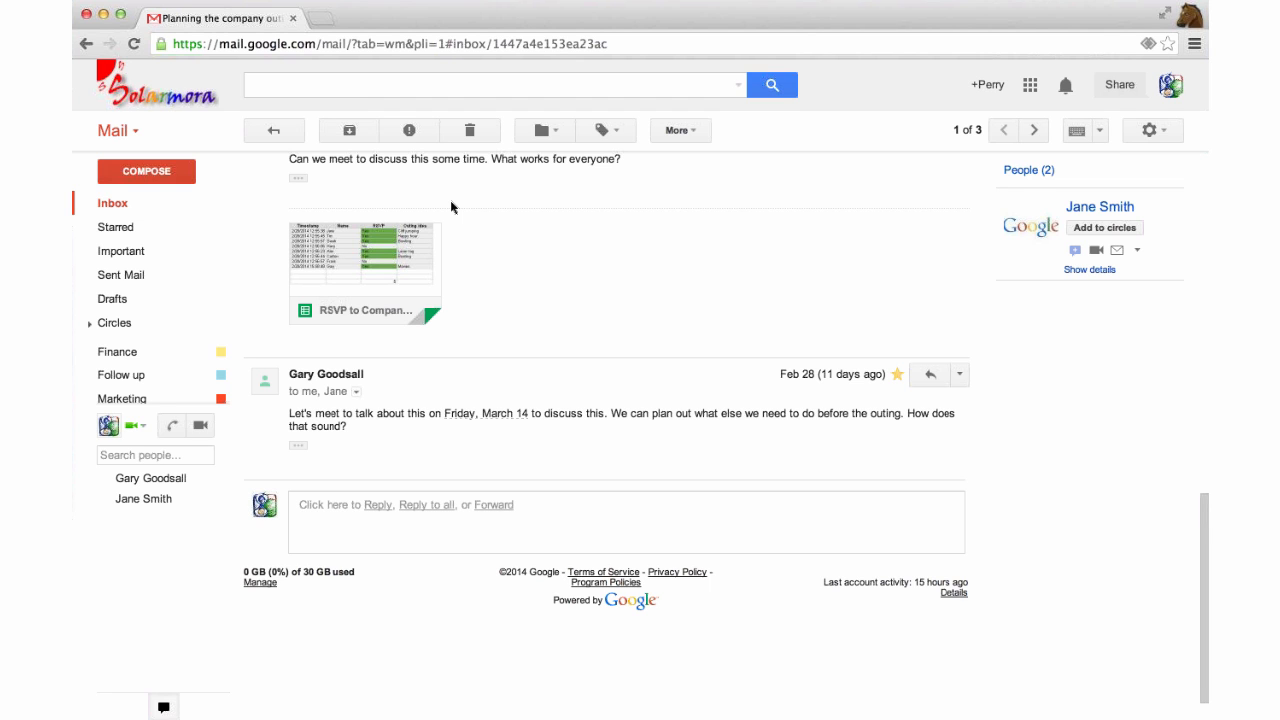
{"action": "scroll", "coordinate": [451, 207], "scroll_direction": "up", "scroll_amount": 6}
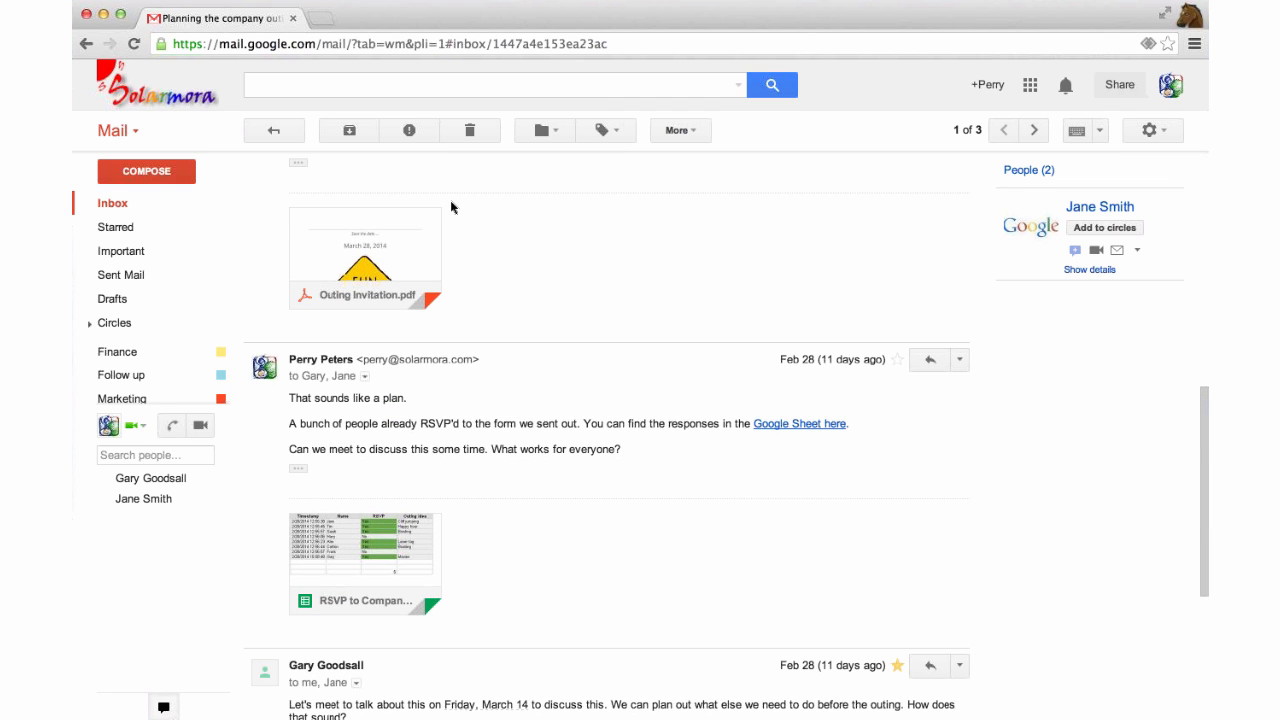
{"action": "scroll", "coordinate": [451, 207], "scroll_direction": "up", "scroll_amount": 2}
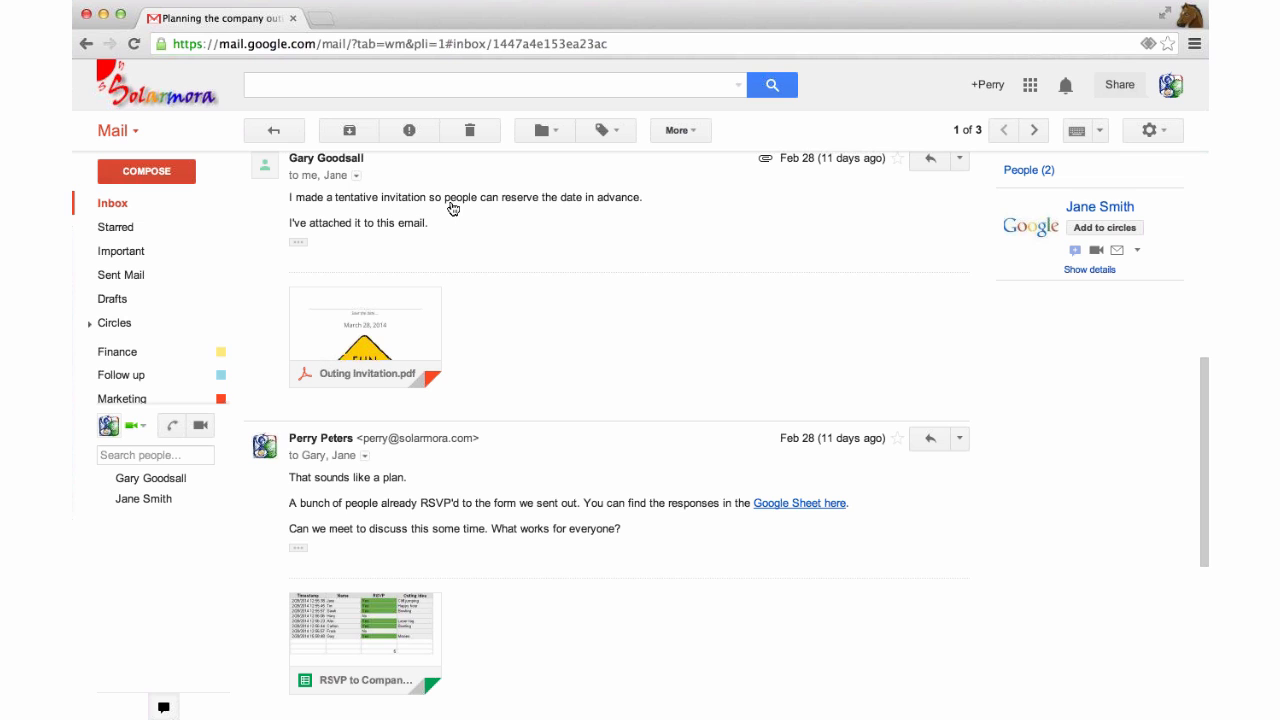
{"action": "scroll", "coordinate": [452, 207], "scroll_direction": "up", "scroll_amount": 3}
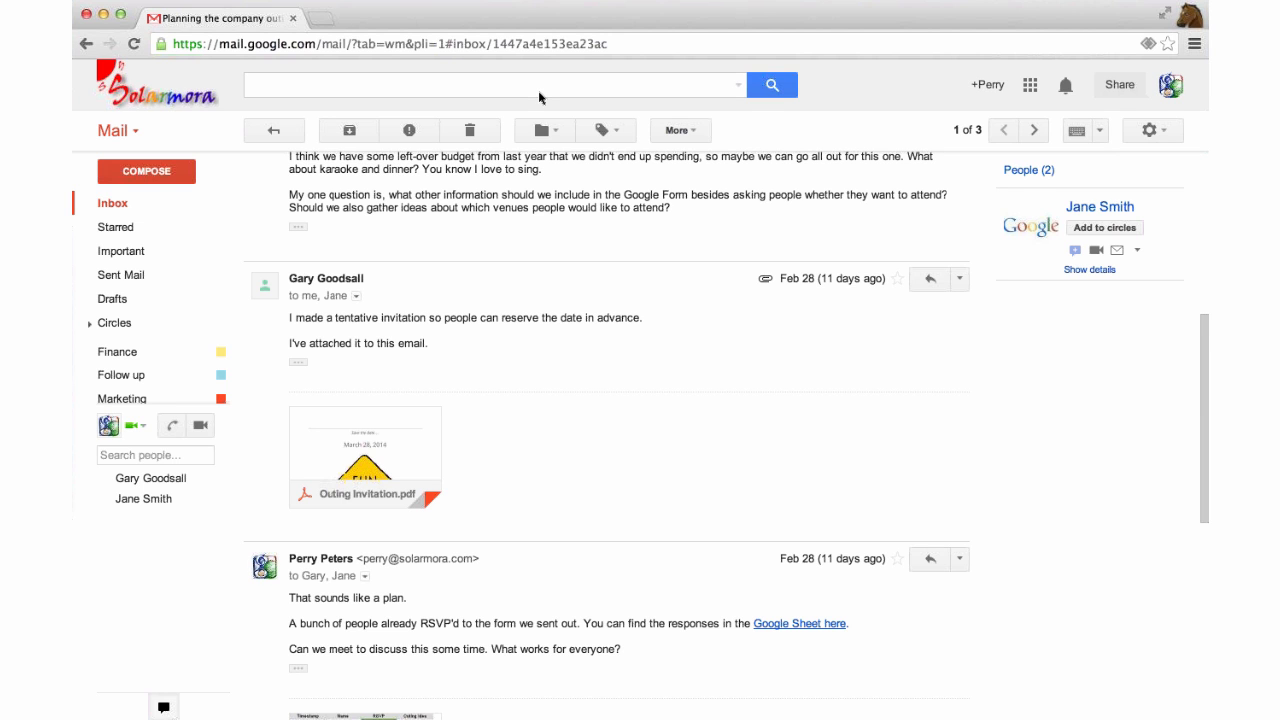
{"action": "scroll", "coordinate": [507, 236], "scroll_direction": "up", "scroll_amount": 10}
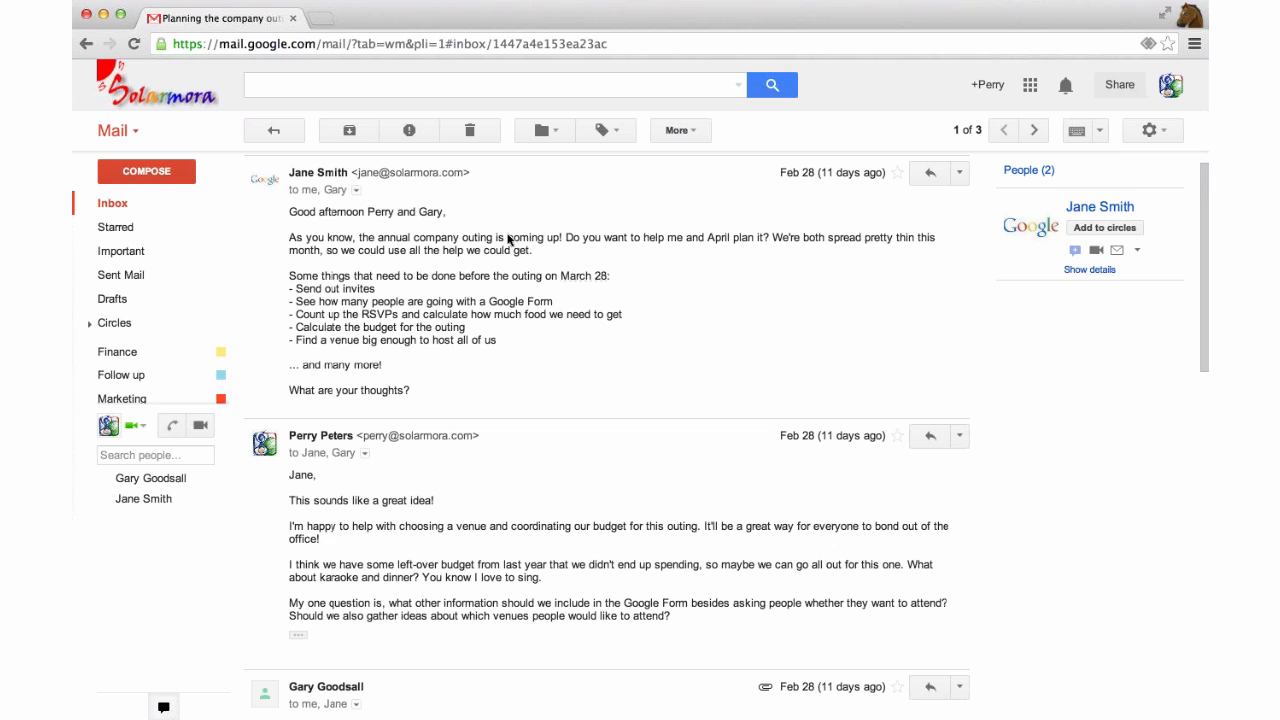
{"action": "scroll", "coordinate": [507, 236], "scroll_direction": "up", "scroll_amount": 1}
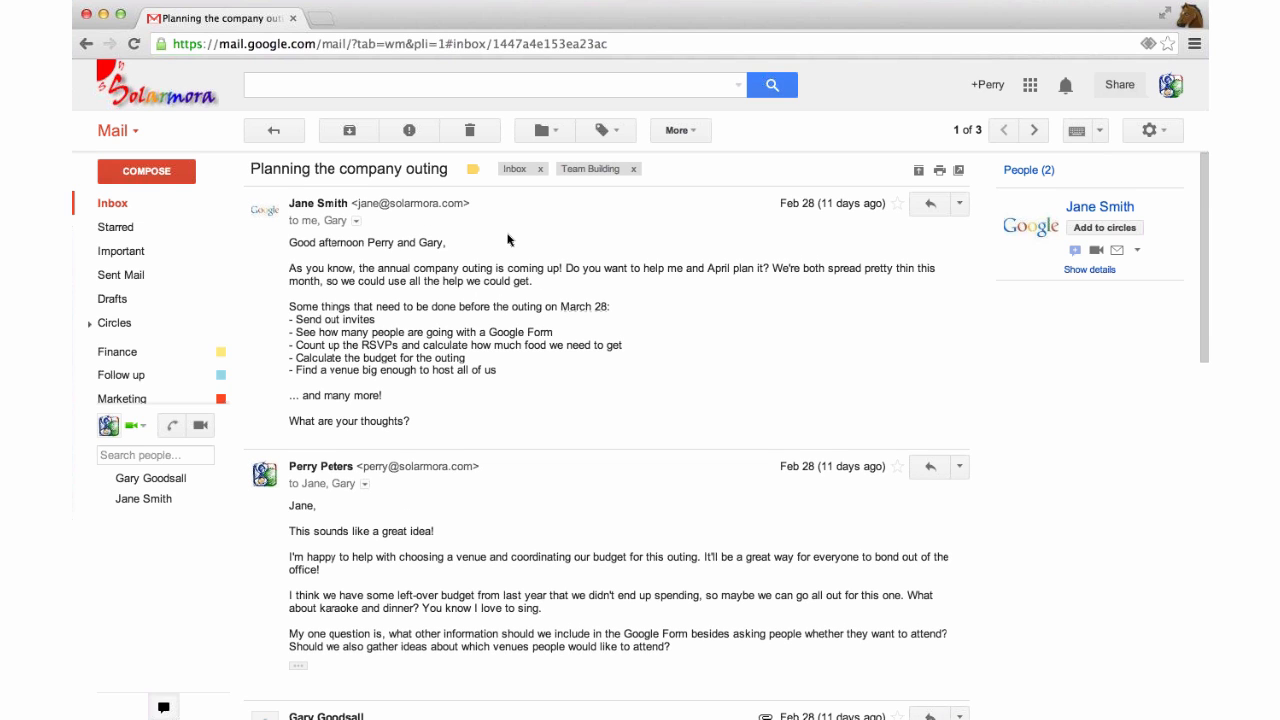
In Gmail Settings, switch Conversation view off, then cancel without saving.
{"action": "left_click", "coordinate": [1162, 132]}
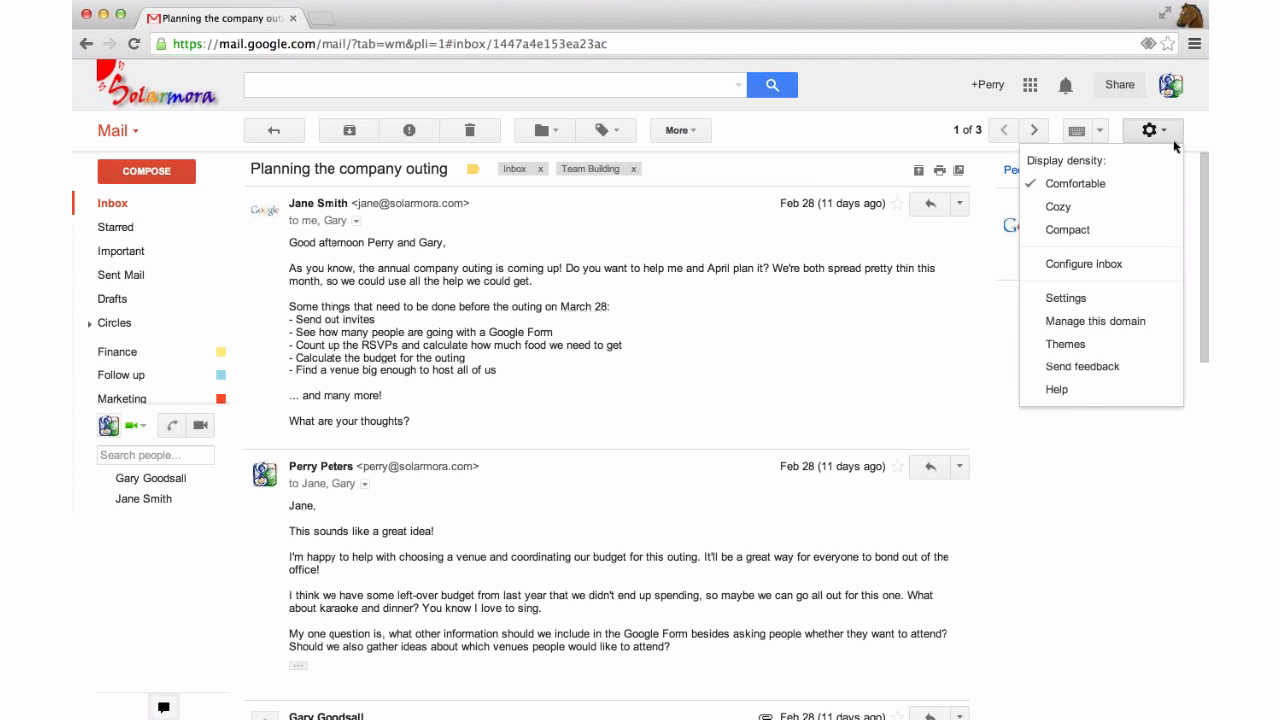
{"action": "left_click", "coordinate": [1066, 298]}
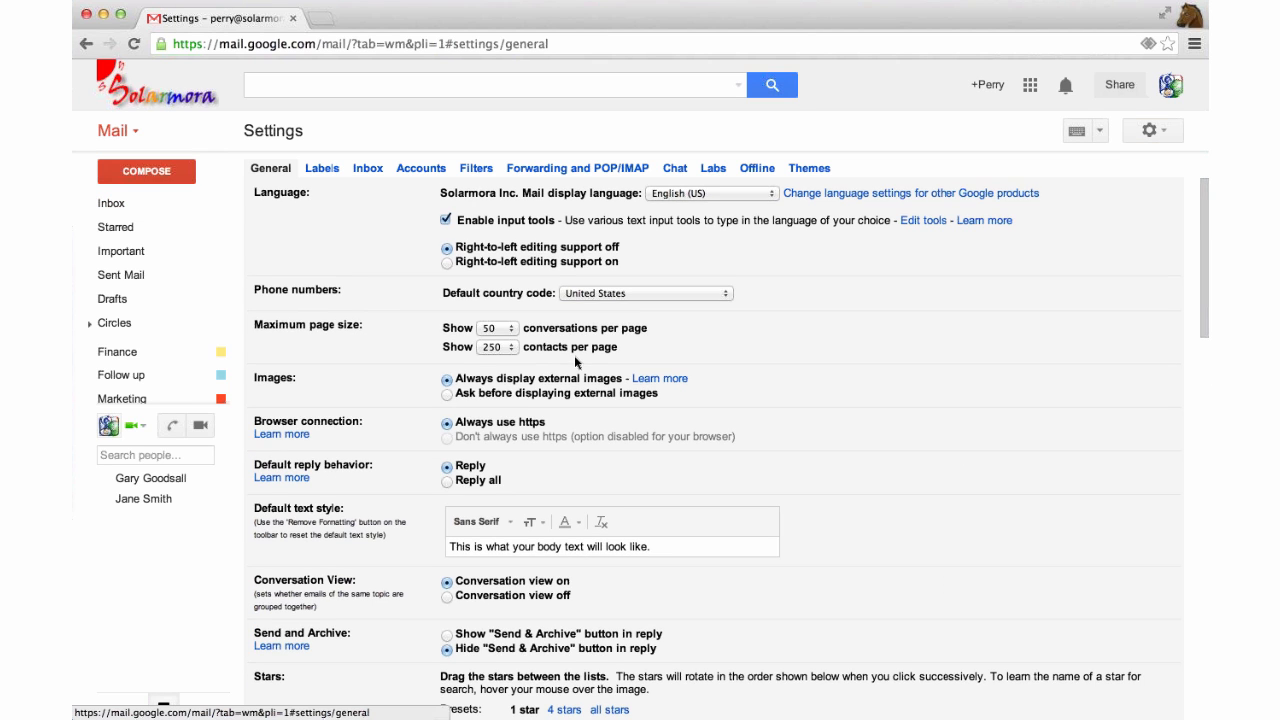
{"action": "scroll", "coordinate": [575, 362], "scroll_direction": "down", "scroll_amount": 2}
{"action": "scroll", "coordinate": [575, 362], "scroll_direction": "down", "scroll_amount": 8}
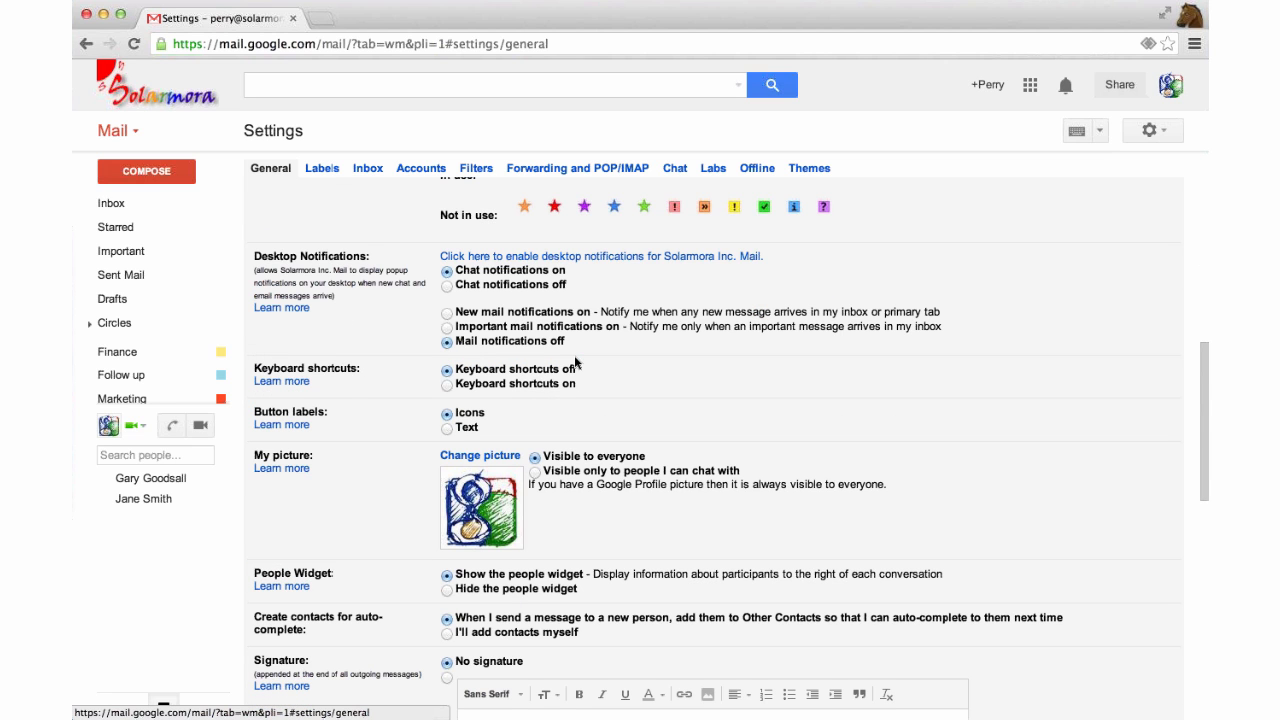
{"action": "scroll", "coordinate": [575, 362], "scroll_direction": "down", "scroll_amount": 2}
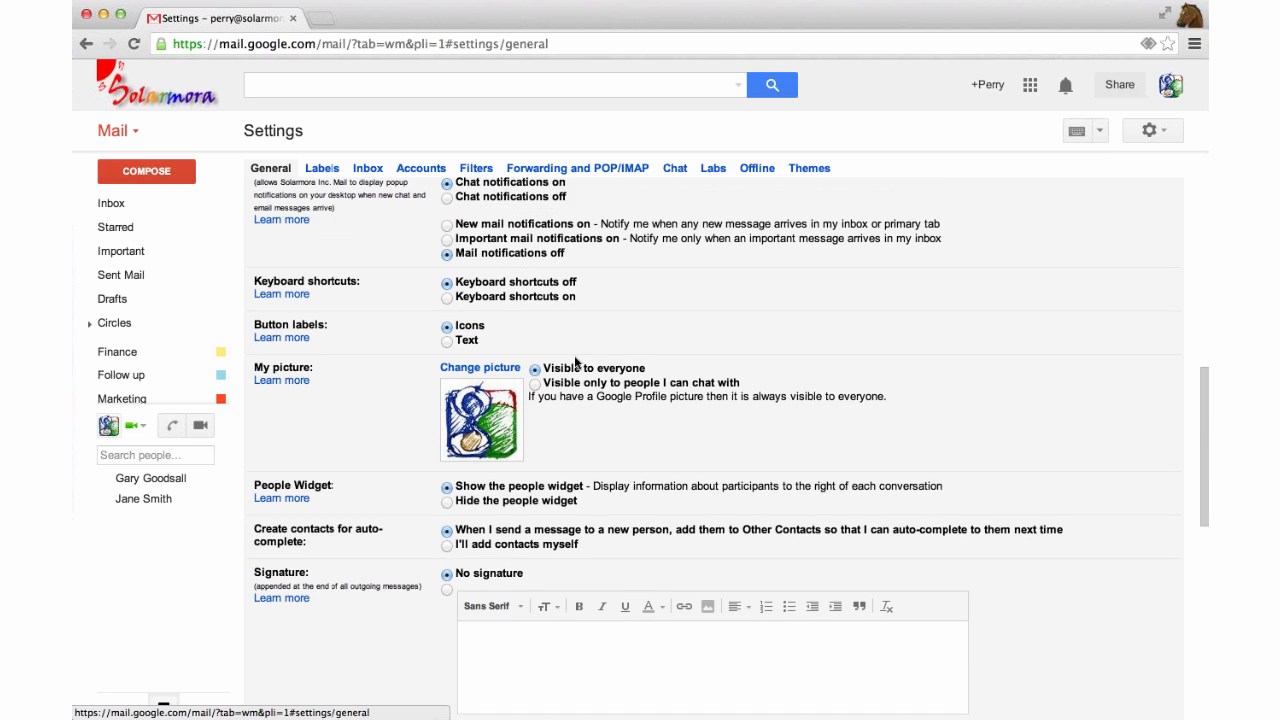
{"action": "scroll", "coordinate": [574, 355], "scroll_direction": "up", "scroll_amount": 7}
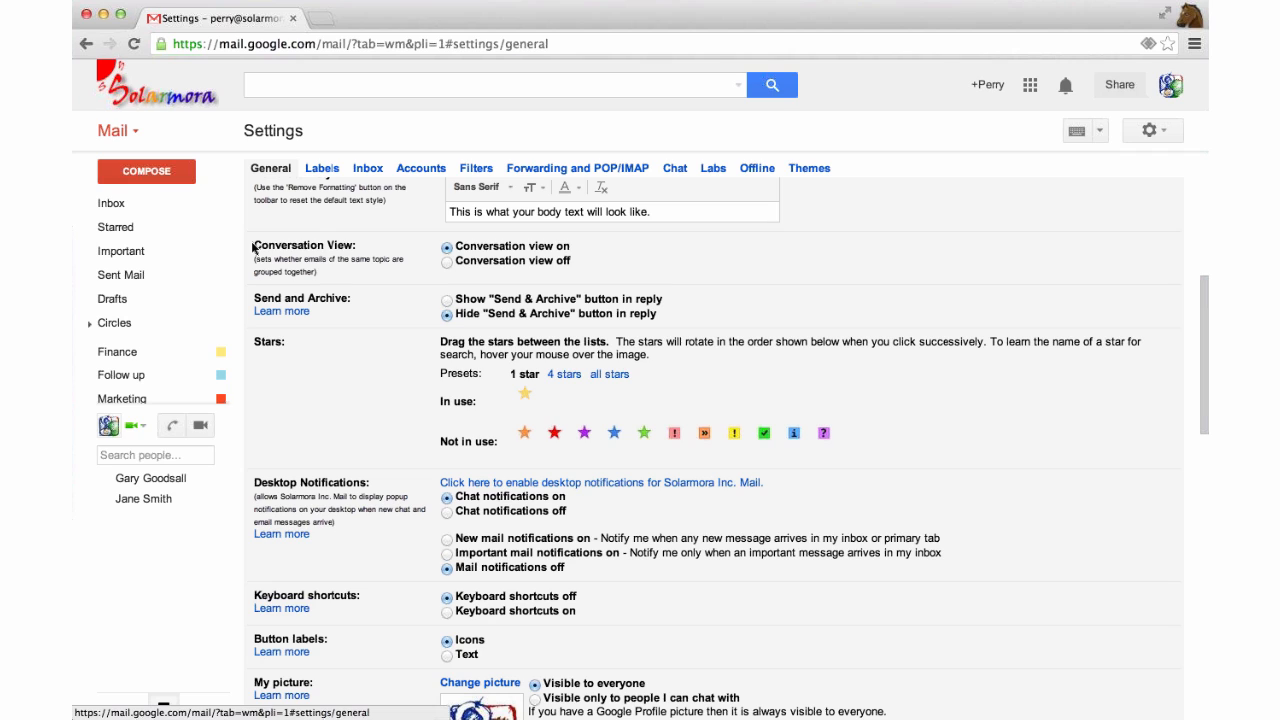
{"action": "left_click", "coordinate": [447, 262]}
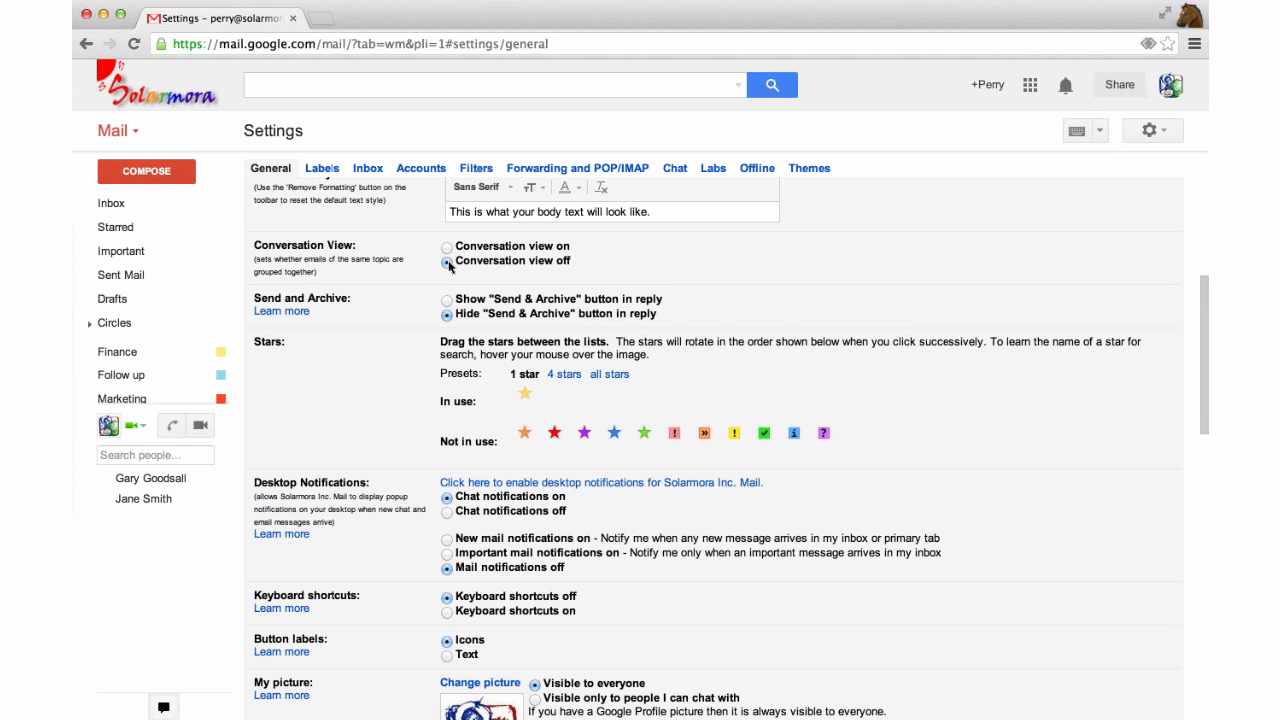
{"action": "scroll", "coordinate": [449, 265], "scroll_direction": "down", "scroll_amount": 10}
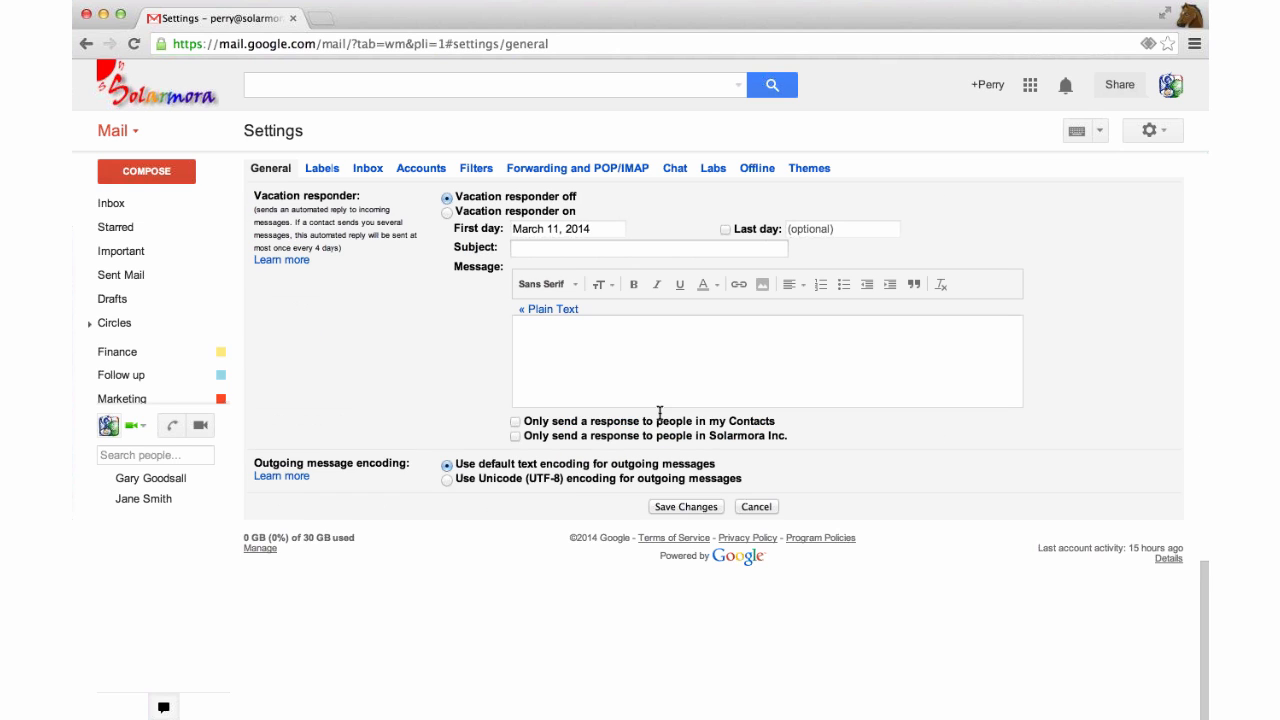
{"action": "left_click", "coordinate": [756, 506]}
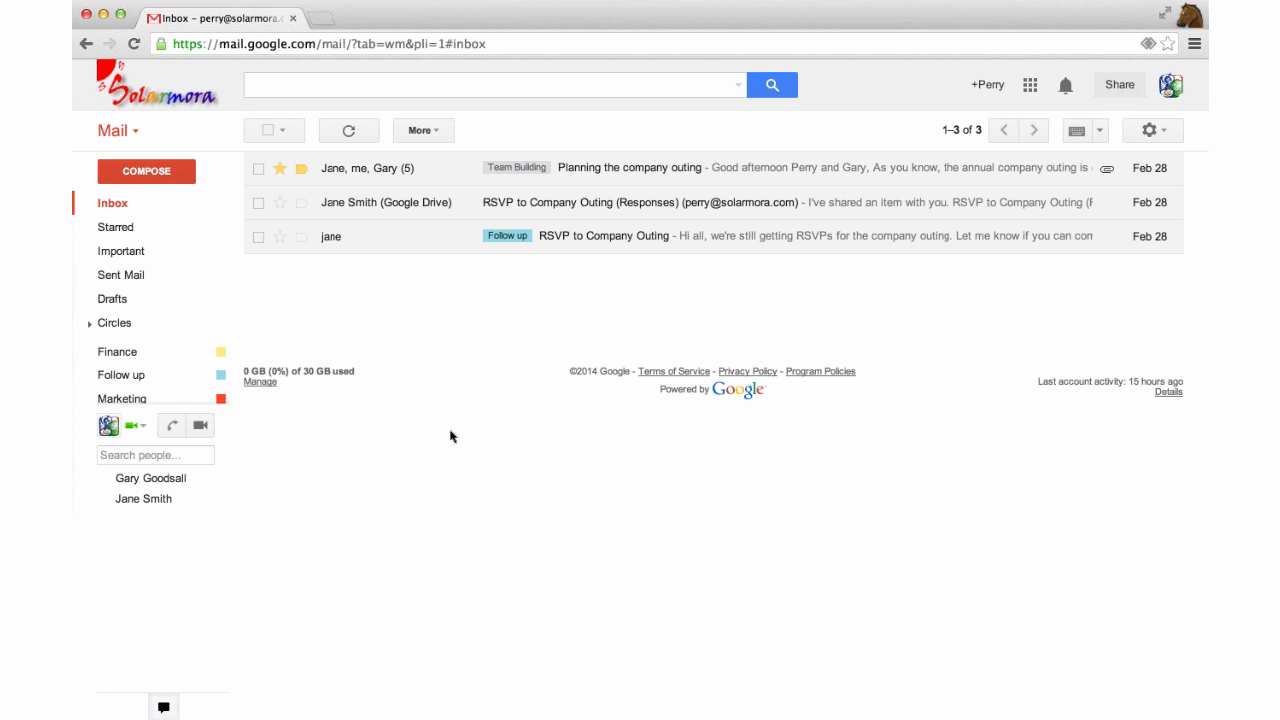
Refocus the browser and open the 'Planning the company outing' conversation from the inbox.
{"action": "left_click", "coordinate": [38, 405]}
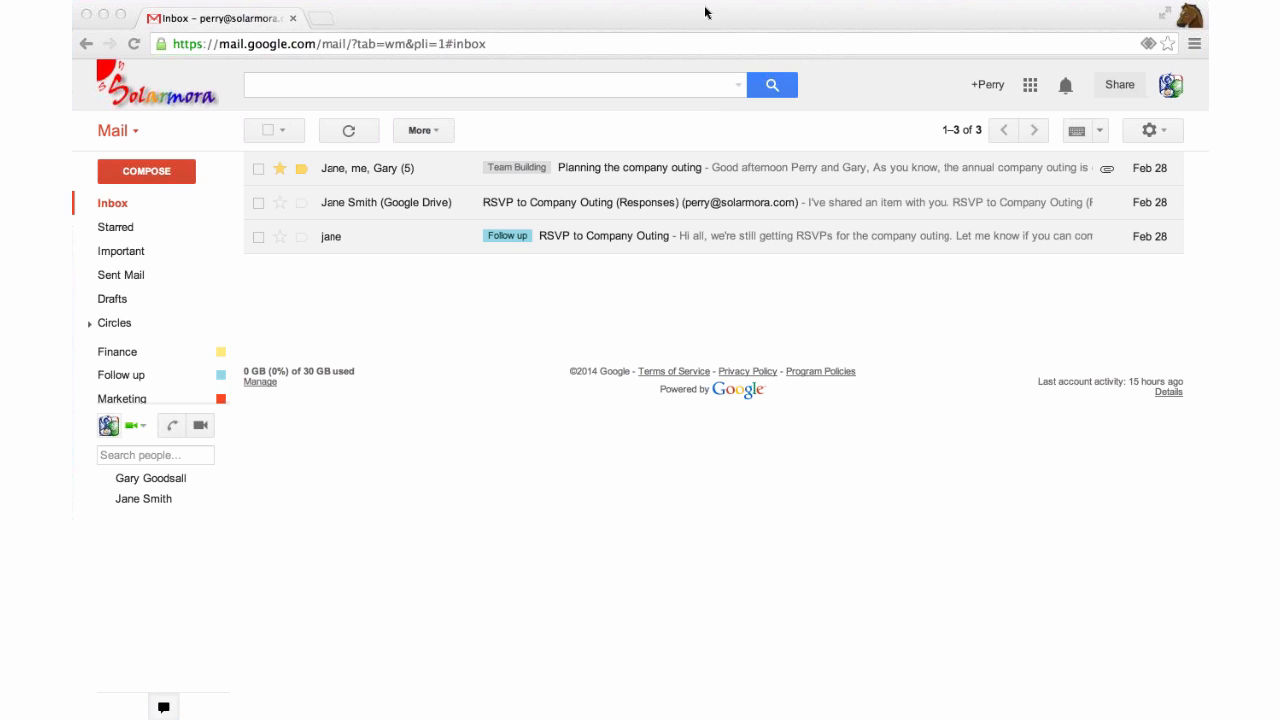
{"action": "left_click", "coordinate": [722, 126]}
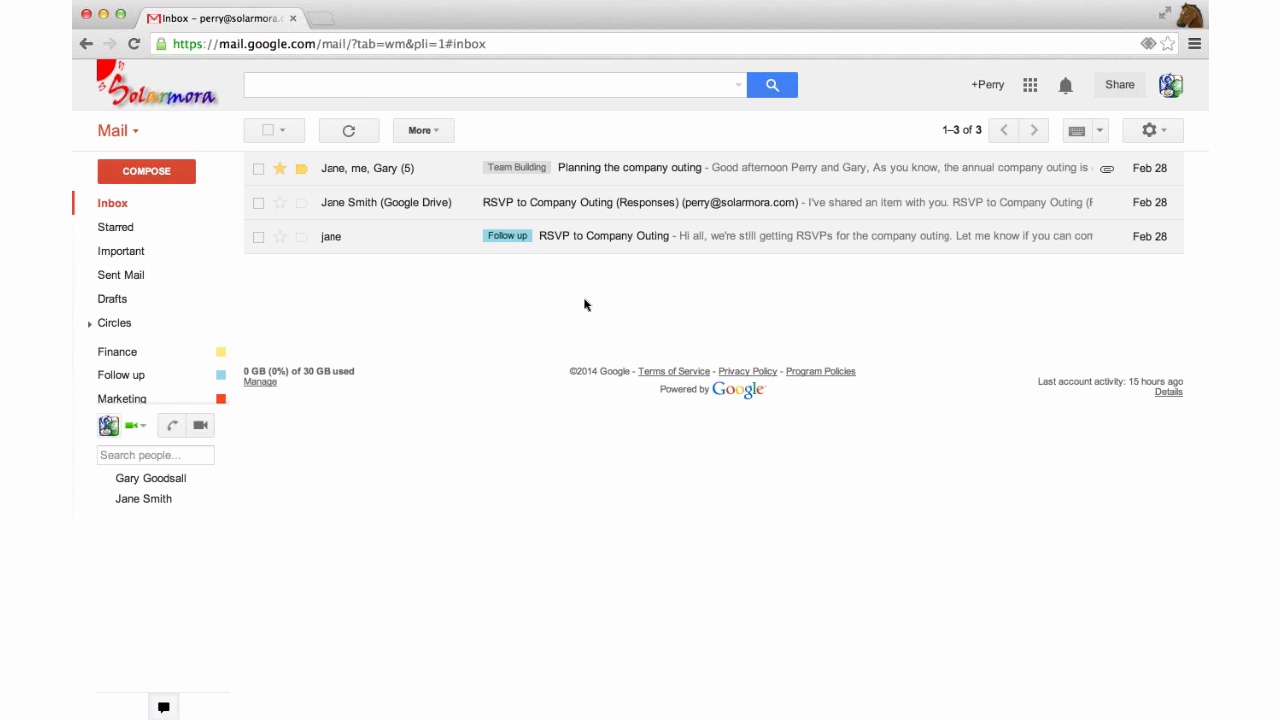
{"action": "left_click", "coordinate": [609, 179]}
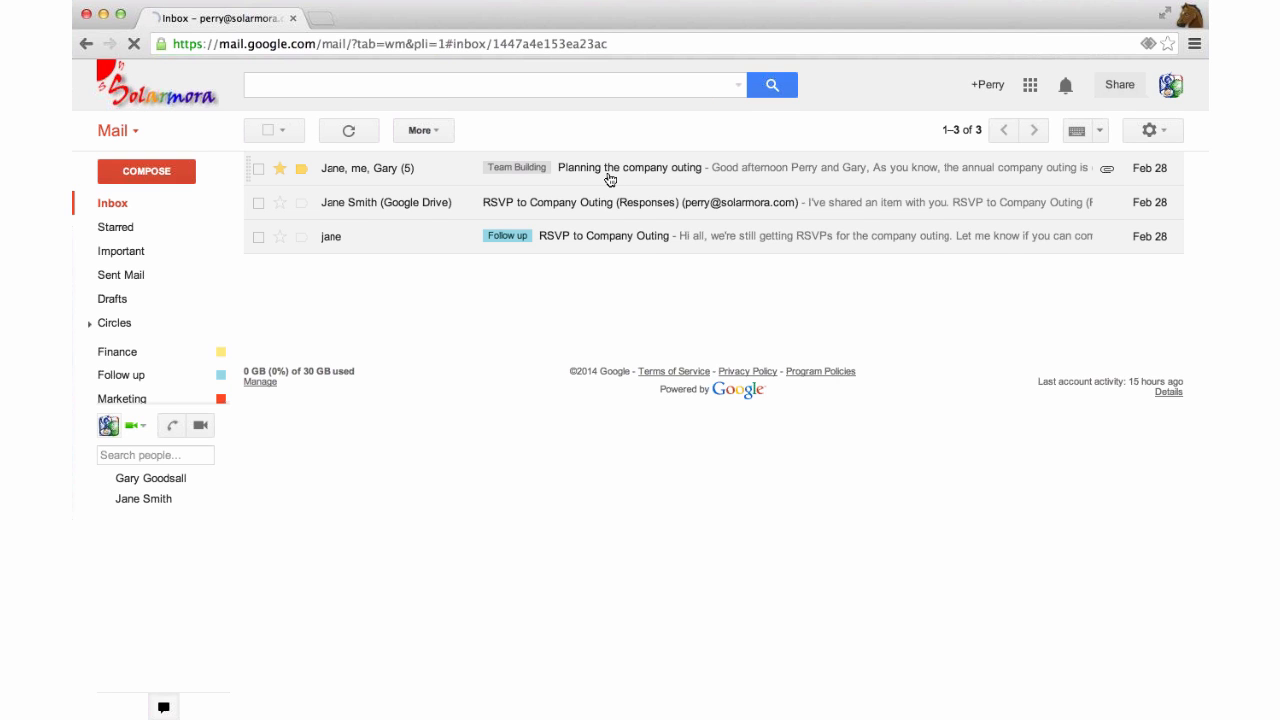
Create a new 'Summit' label, apply it to the conversation, and return to the inbox.
{"action": "left_click", "coordinate": [562, 221]}
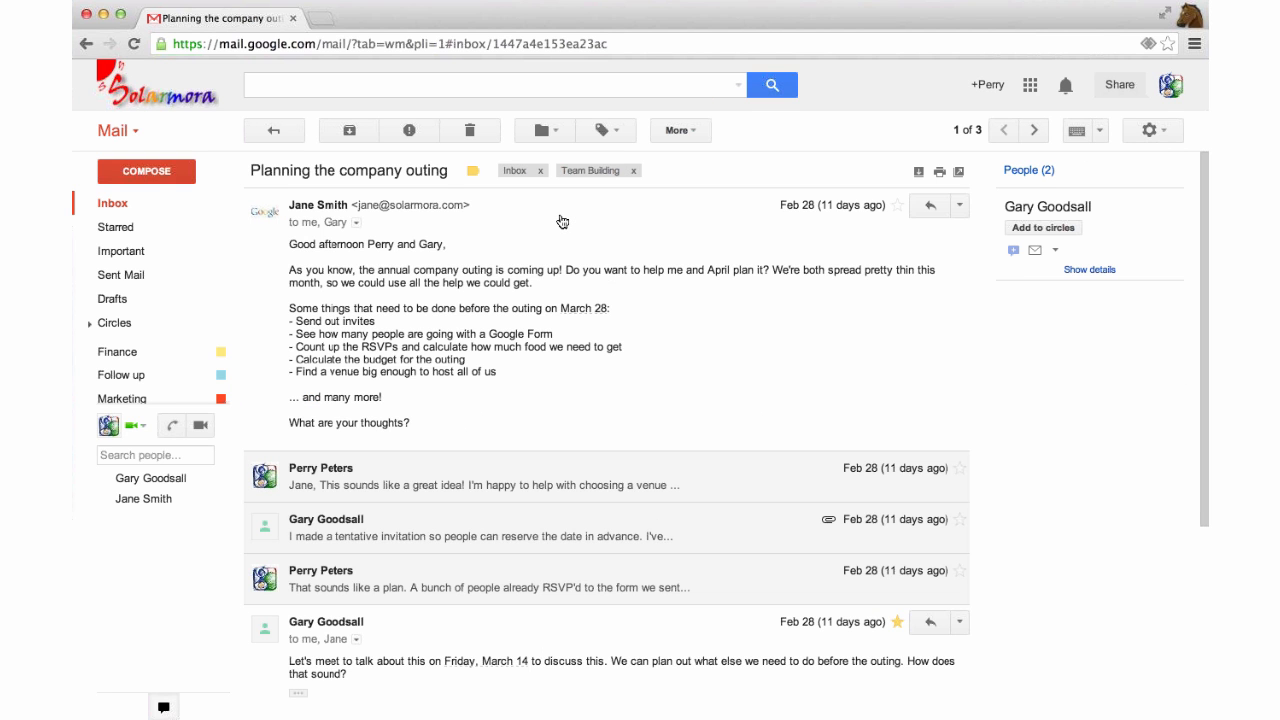
{"action": "left_click", "coordinate": [562, 221]}
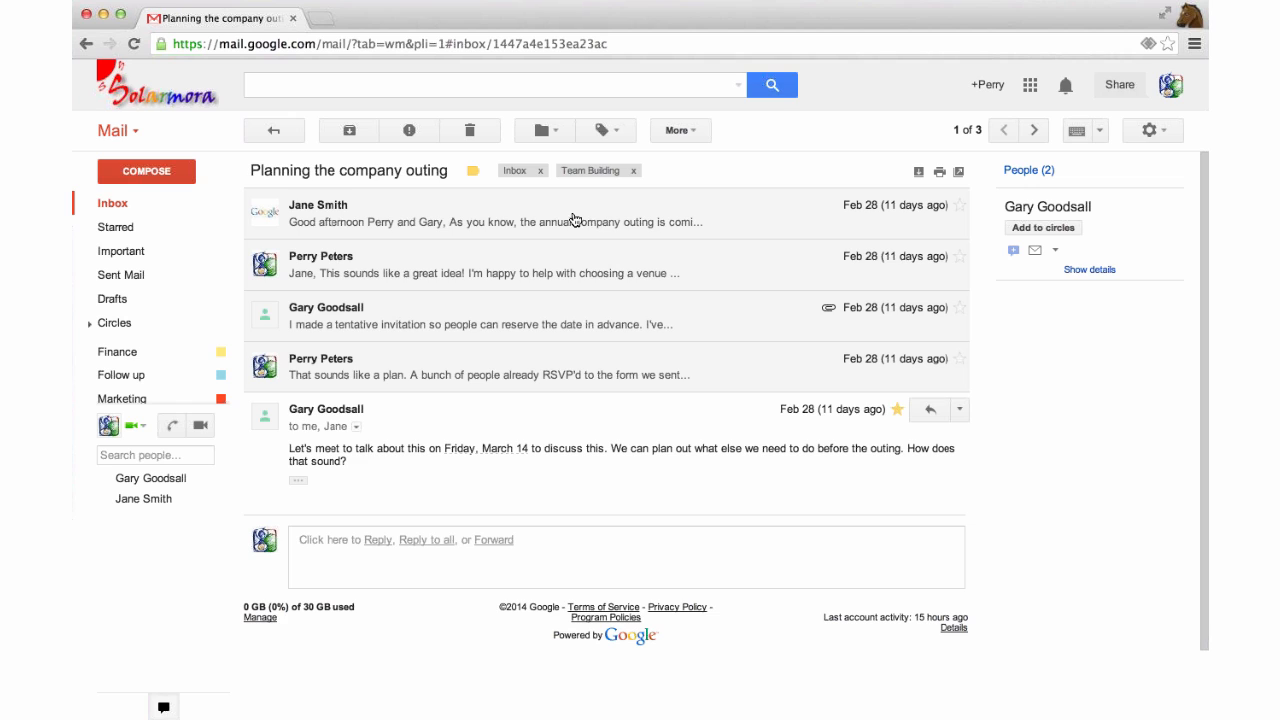
{"action": "left_click", "coordinate": [607, 133]}
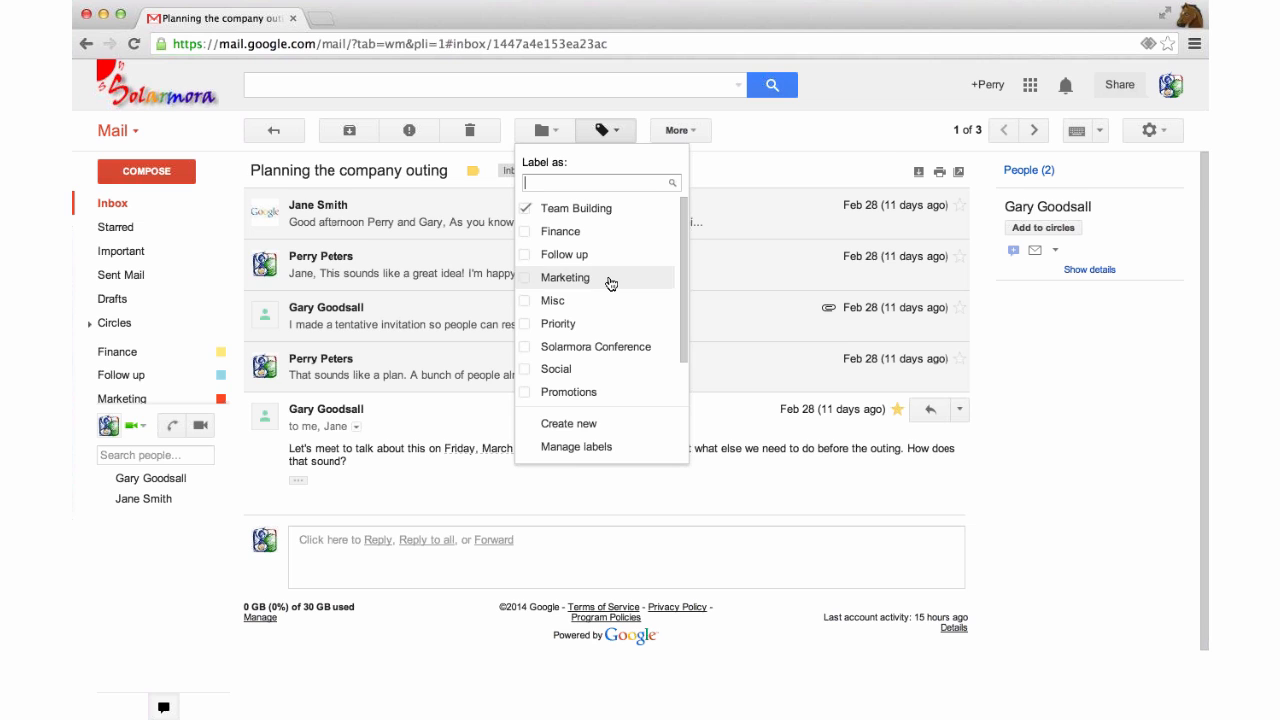
{"action": "left_click", "coordinate": [570, 425]}
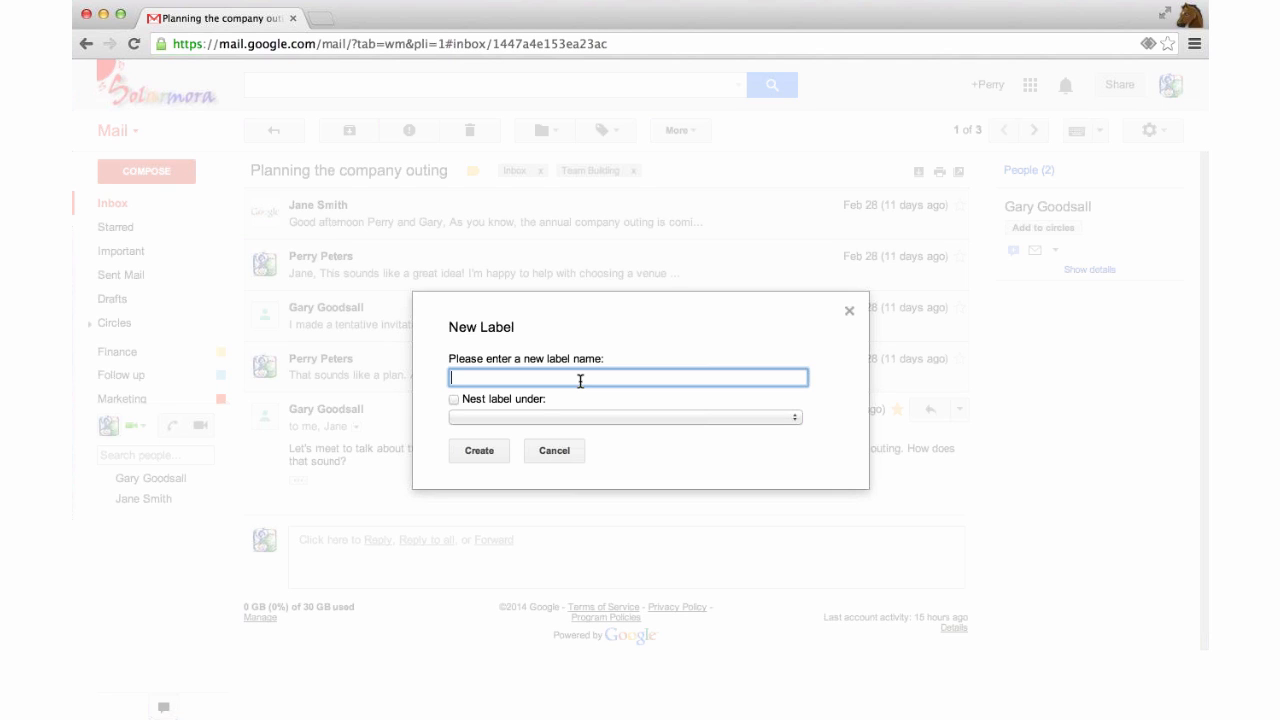
{"action": "type", "text": "Summit"}
{"action": "left_click", "coordinate": [490, 452]}
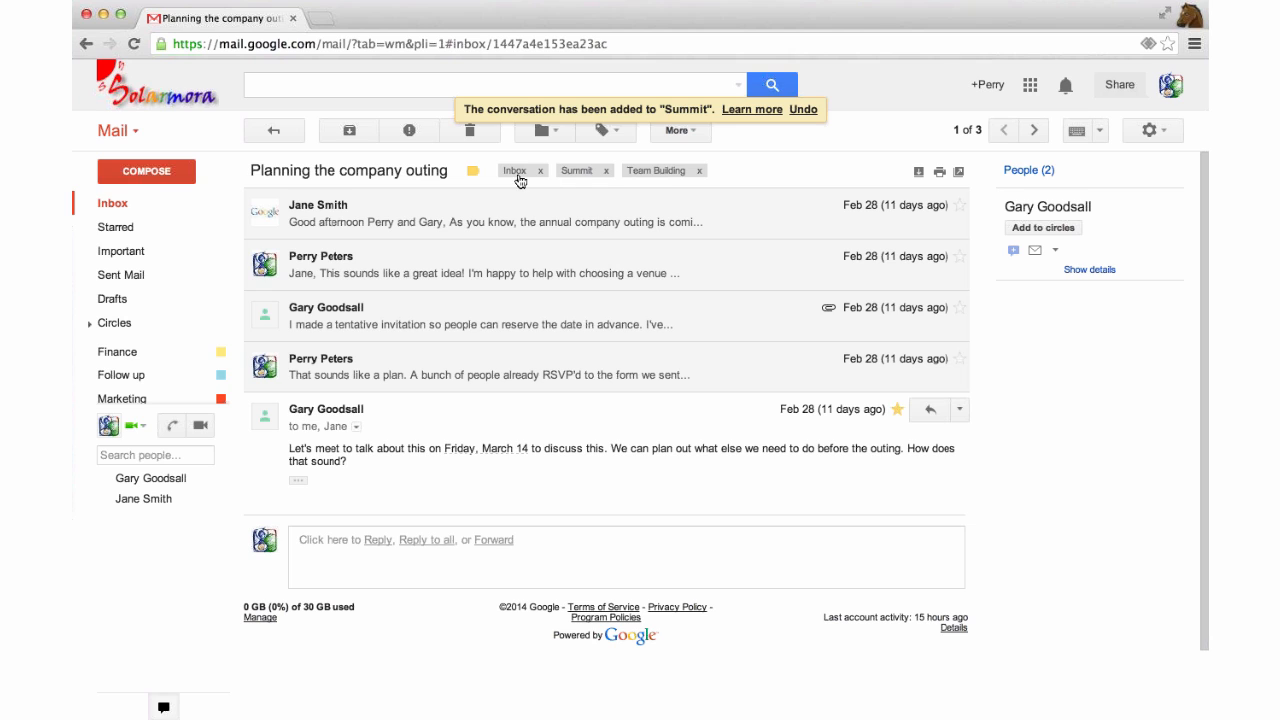
{"action": "left_click", "coordinate": [113, 205]}
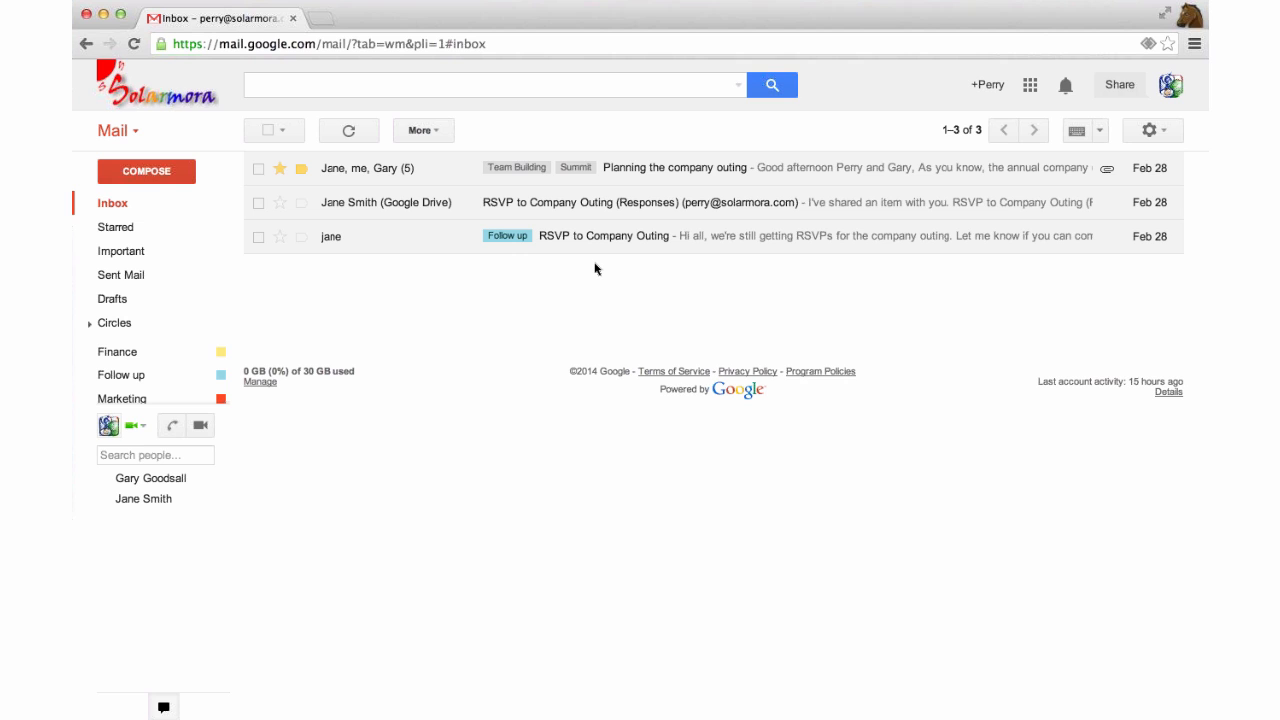
Reopen the conversation, expand its first message and view its sender and recipient details.
{"action": "left_click", "coordinate": [631, 180]}
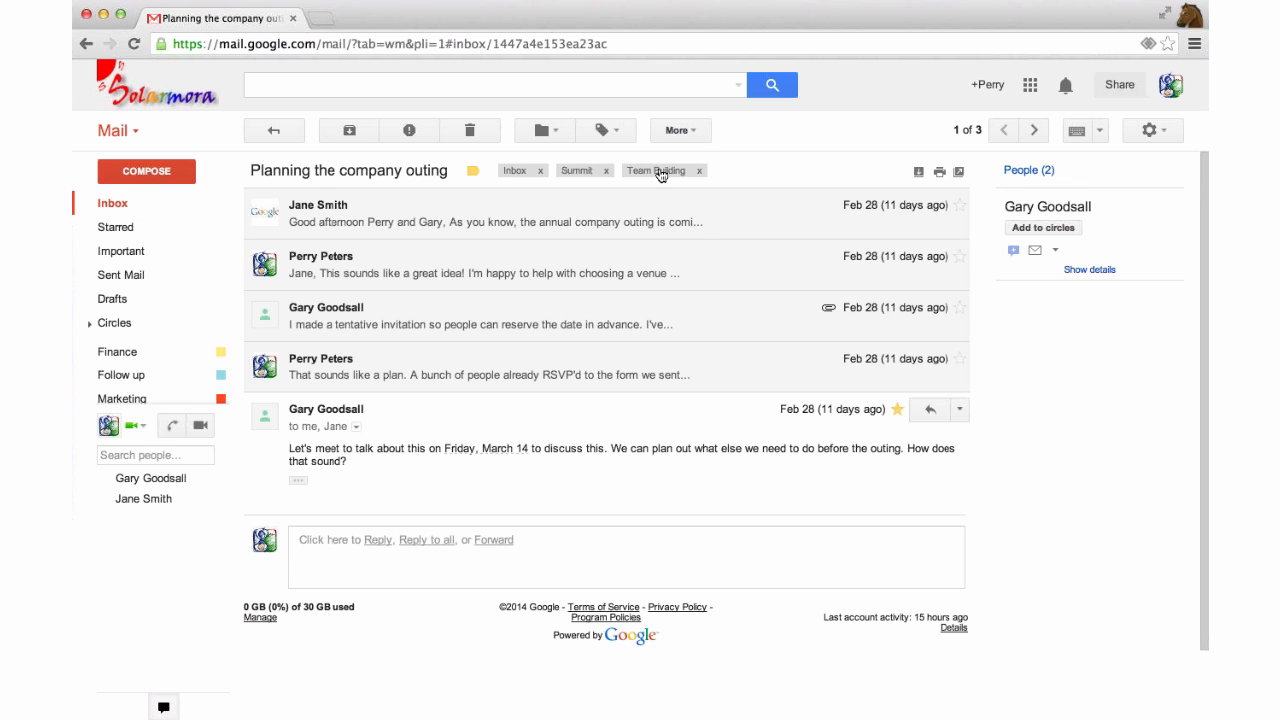
{"action": "left_click", "coordinate": [436, 215]}
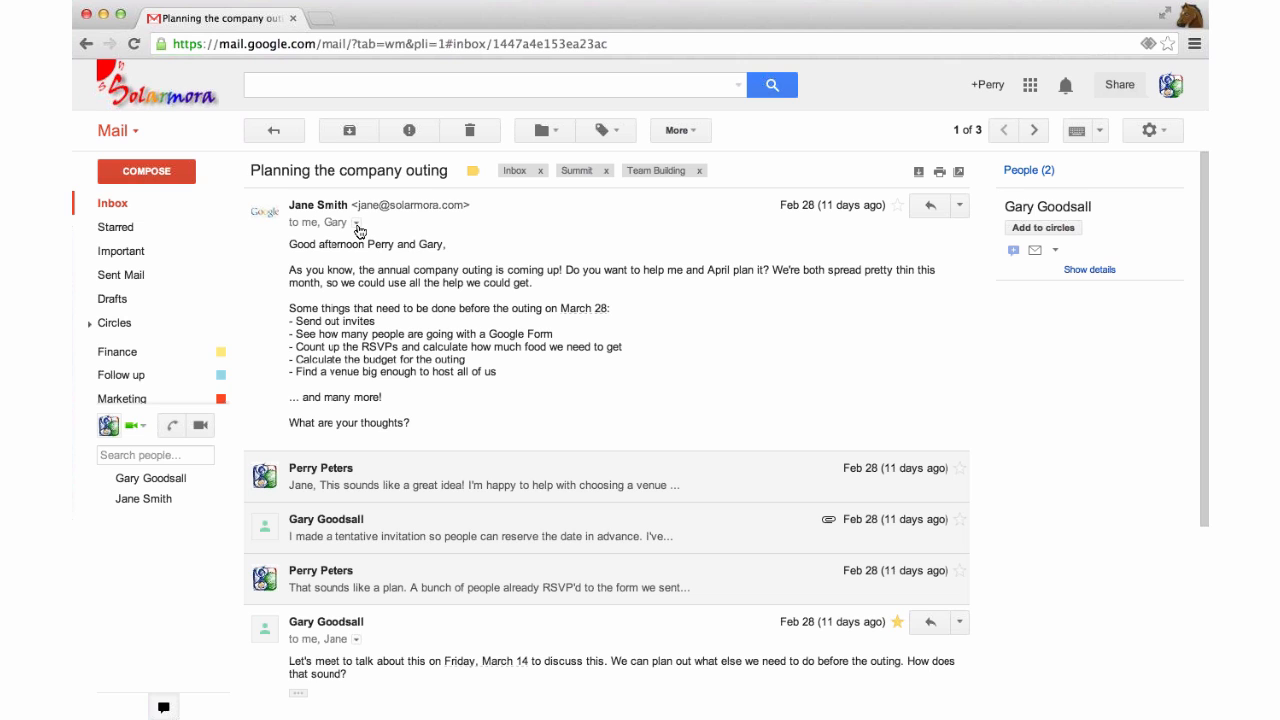
{"action": "left_click", "coordinate": [357, 224]}
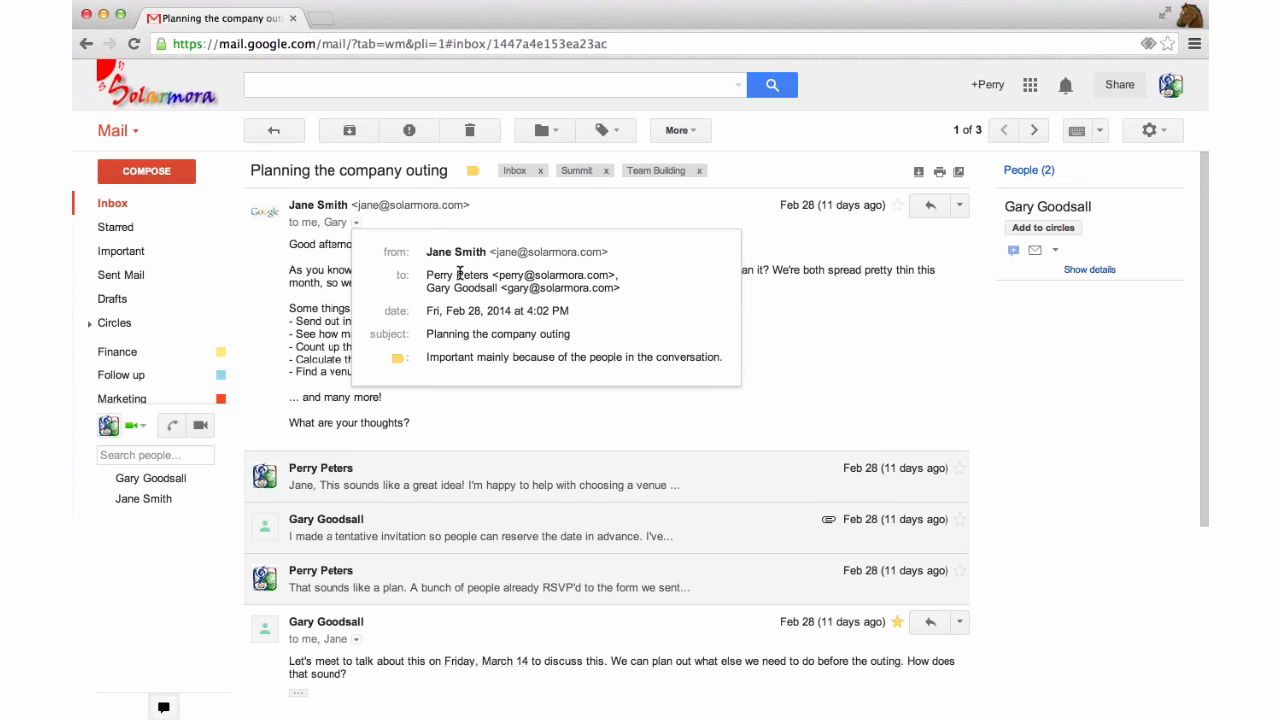
{"action": "mouse_move", "coordinate": [459, 274]}
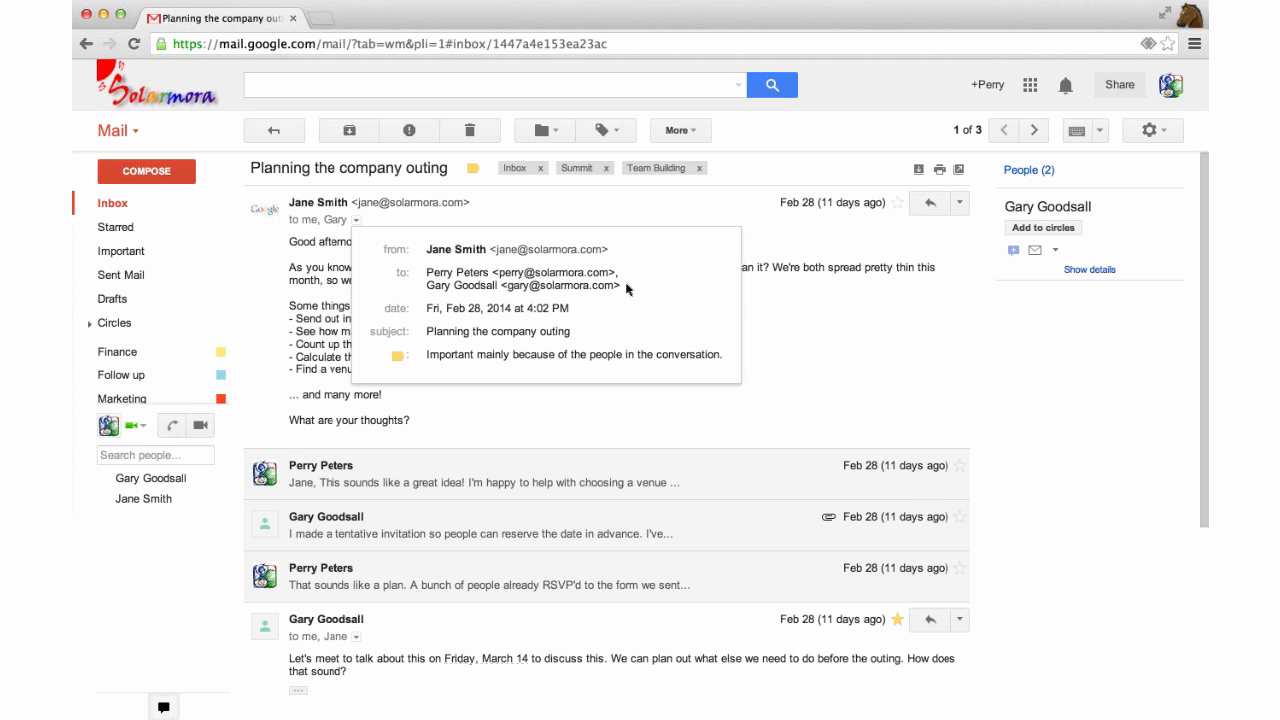
{"action": "left_click", "coordinate": [843, 149]}
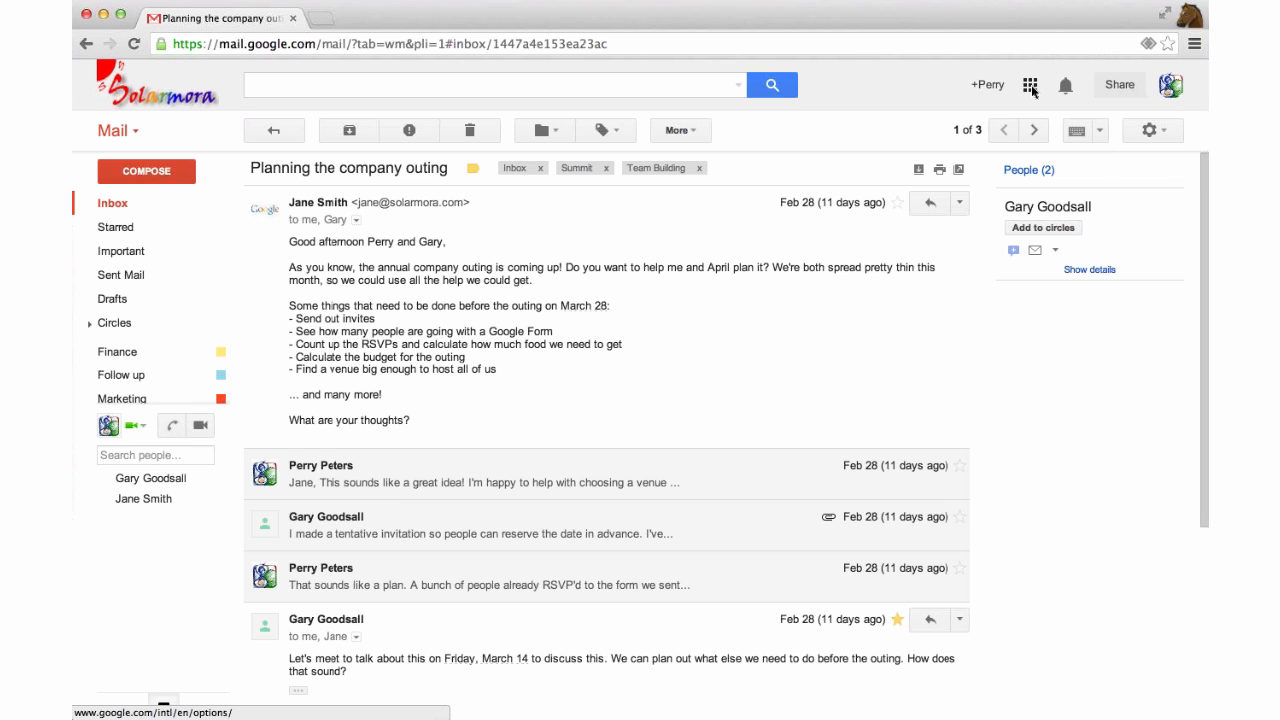
Open Google Groups in a new tab from the apps grid.
{"action": "left_click", "coordinate": [1031, 88]}
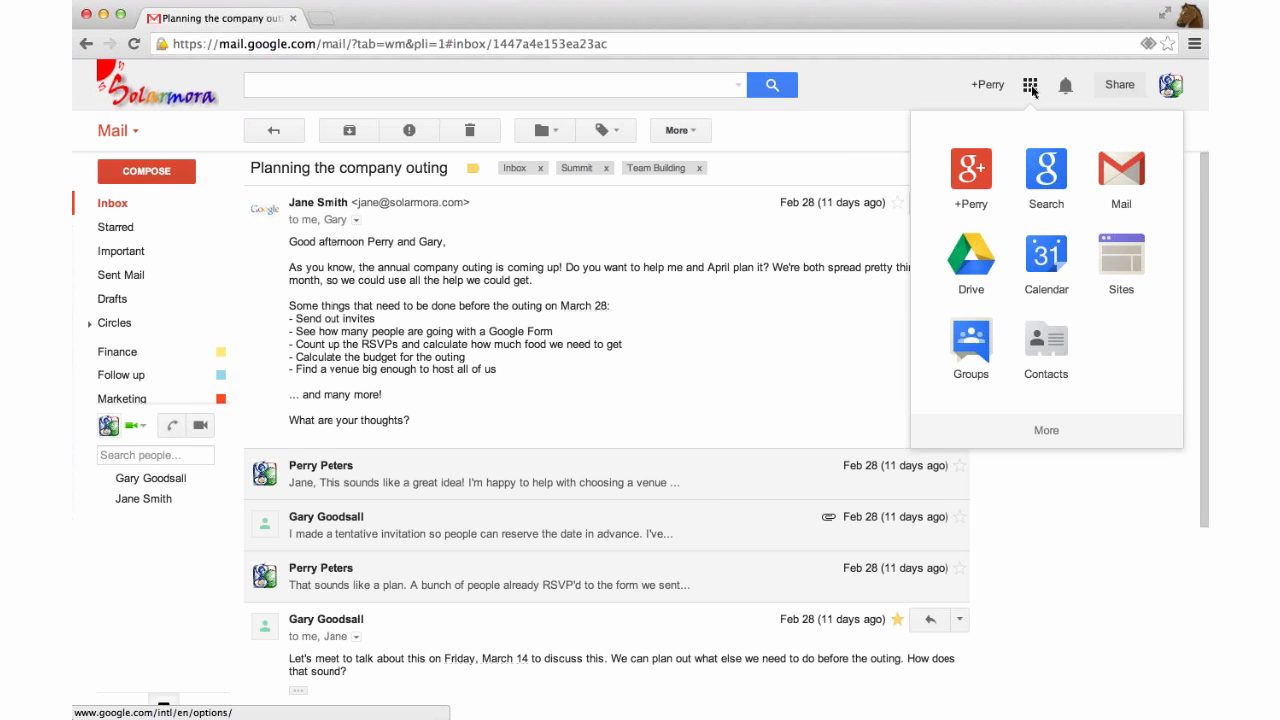
{"action": "left_click", "coordinate": [975, 345]}
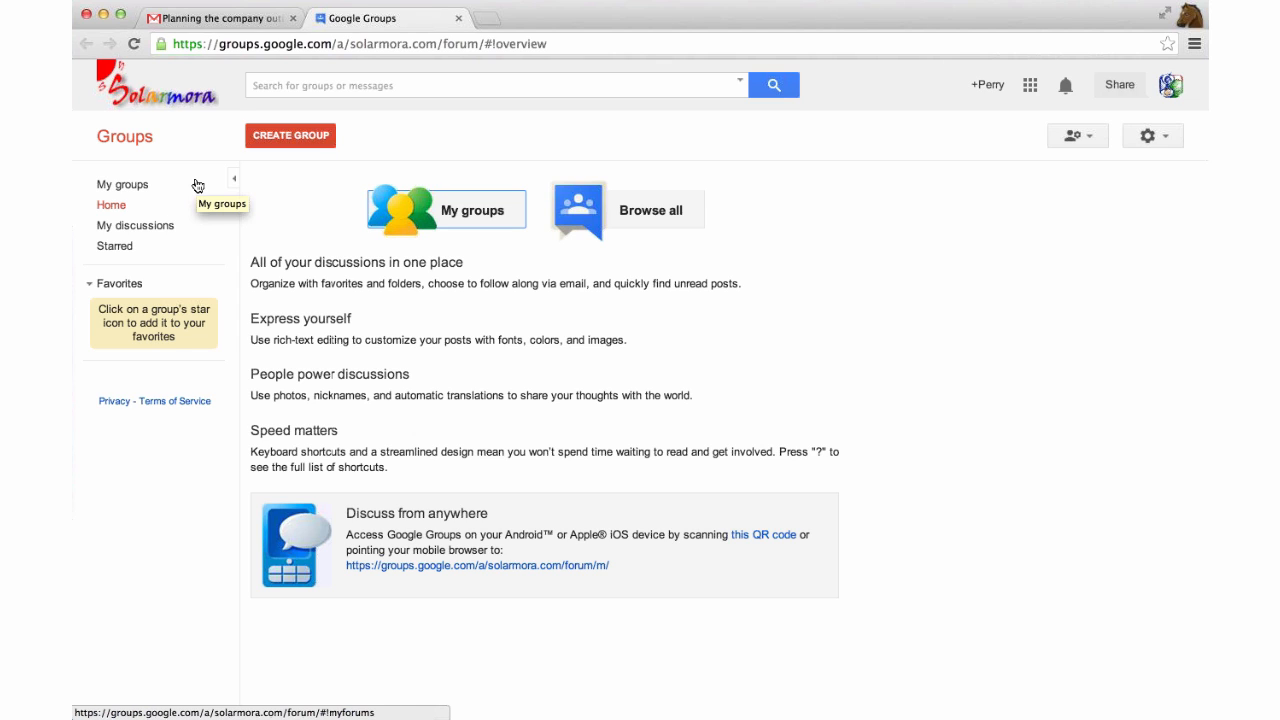
Go to My groups and start a new group with Create Group.
{"action": "left_click", "coordinate": [122, 186]}
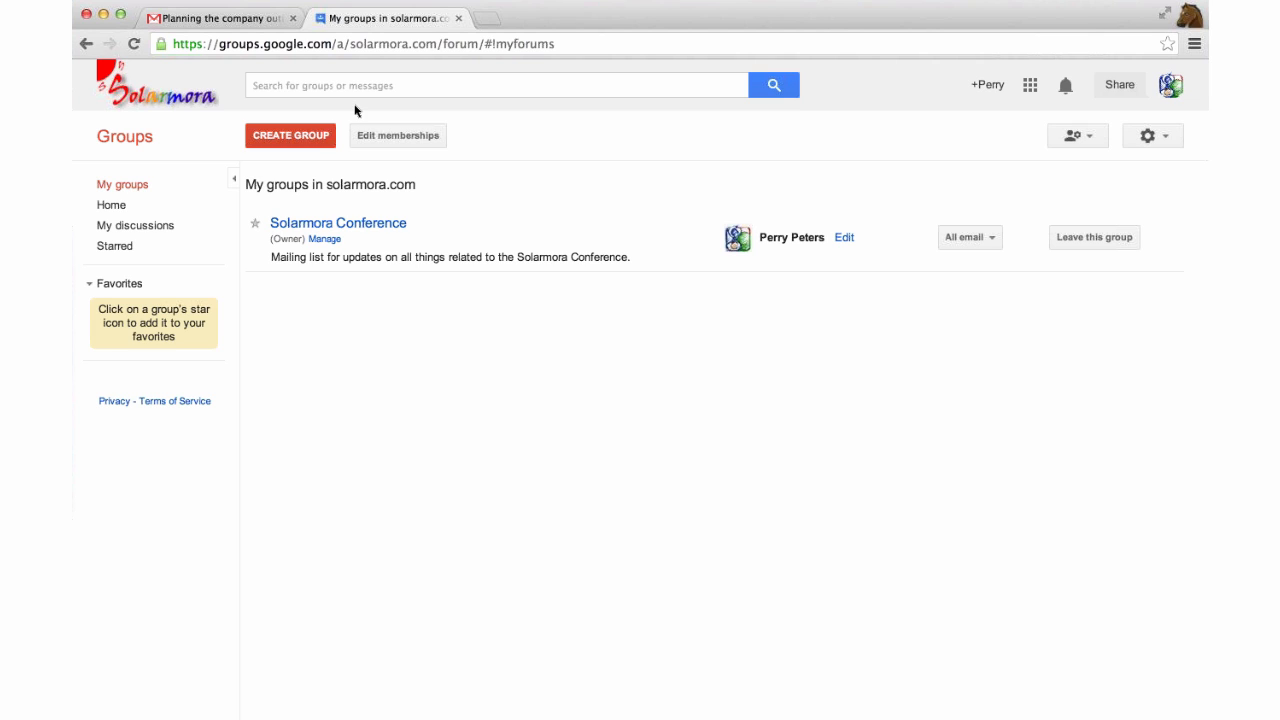
{"action": "left_click", "coordinate": [304, 136]}
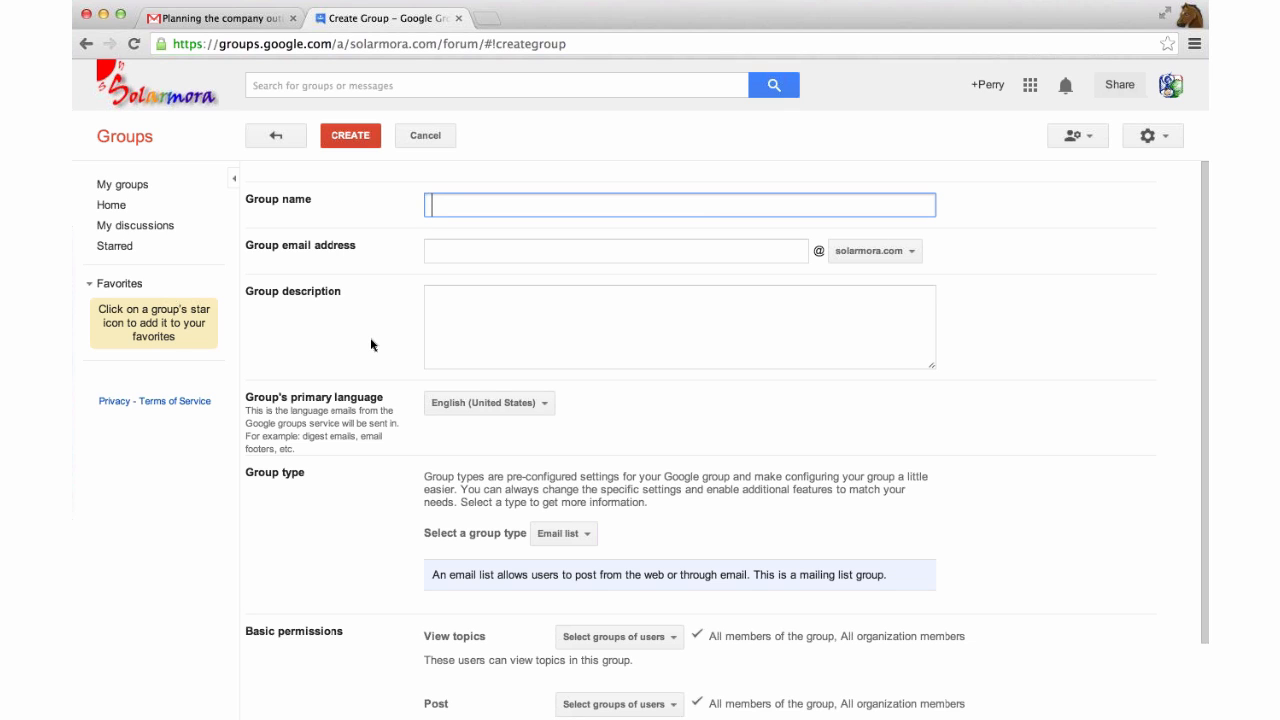
Create the 'Summit Committee' Email list group, described 'Planning the global summit for the entire company.'.
{"action": "type", "text": "Summit Committee"}
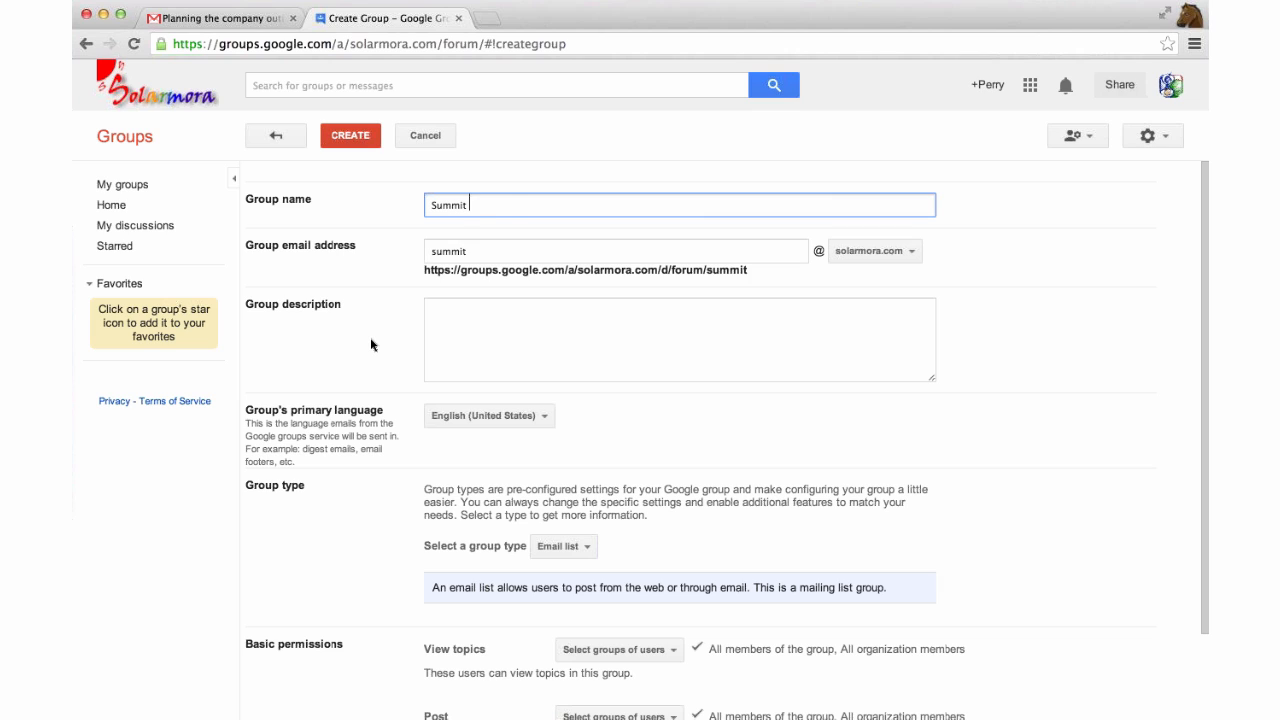
{"action": "left_click", "coordinate": [480, 343]}
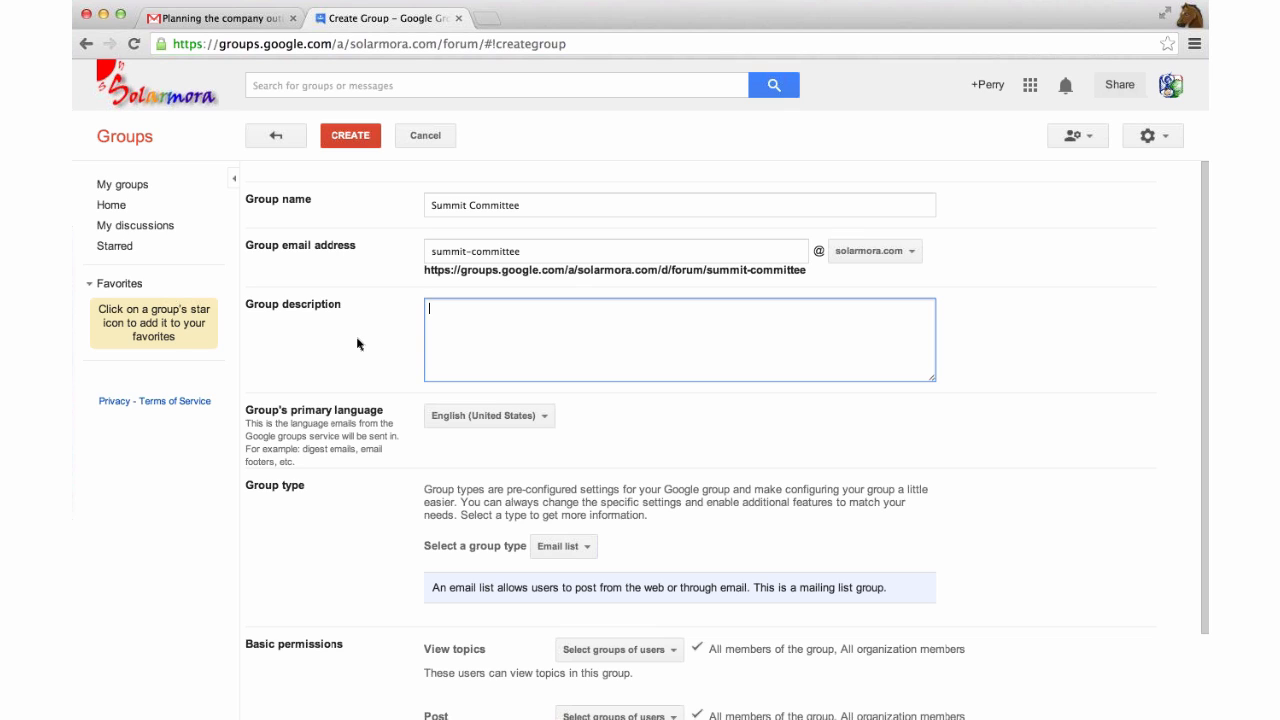
{"action": "type", "text": "Planning th"}
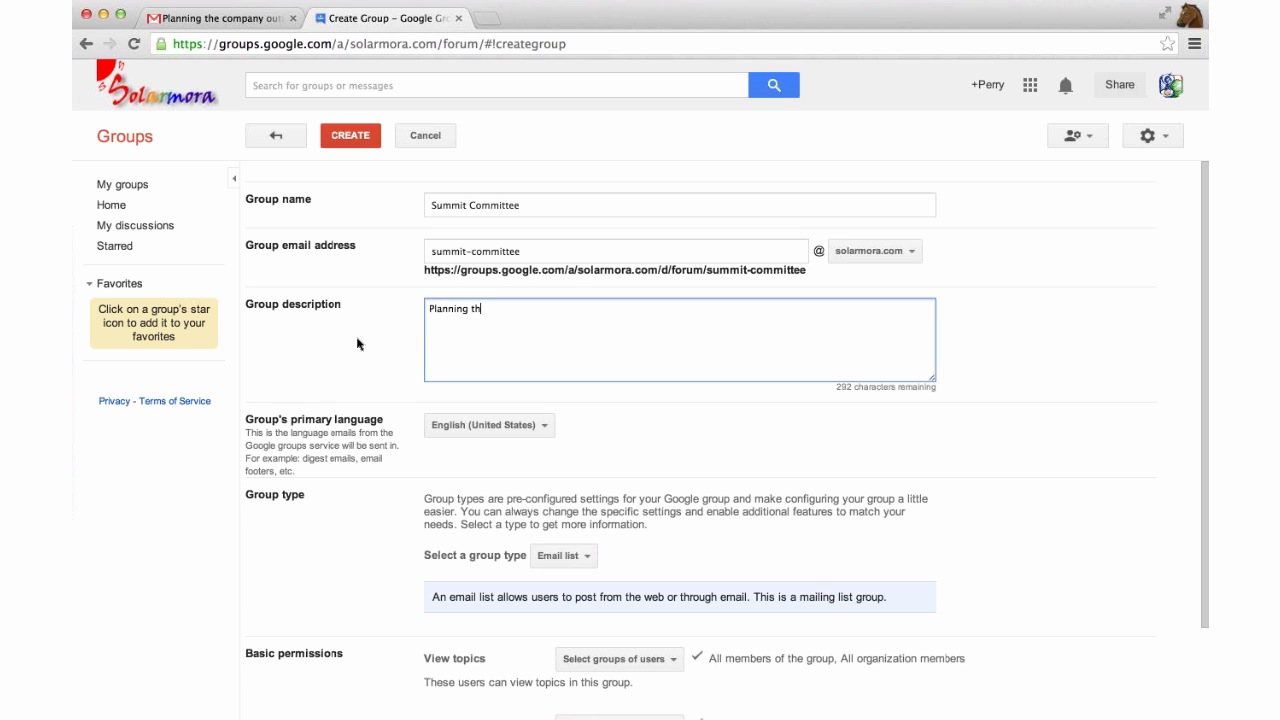
{"action": "type", "text": "e global summit for the entire company."}
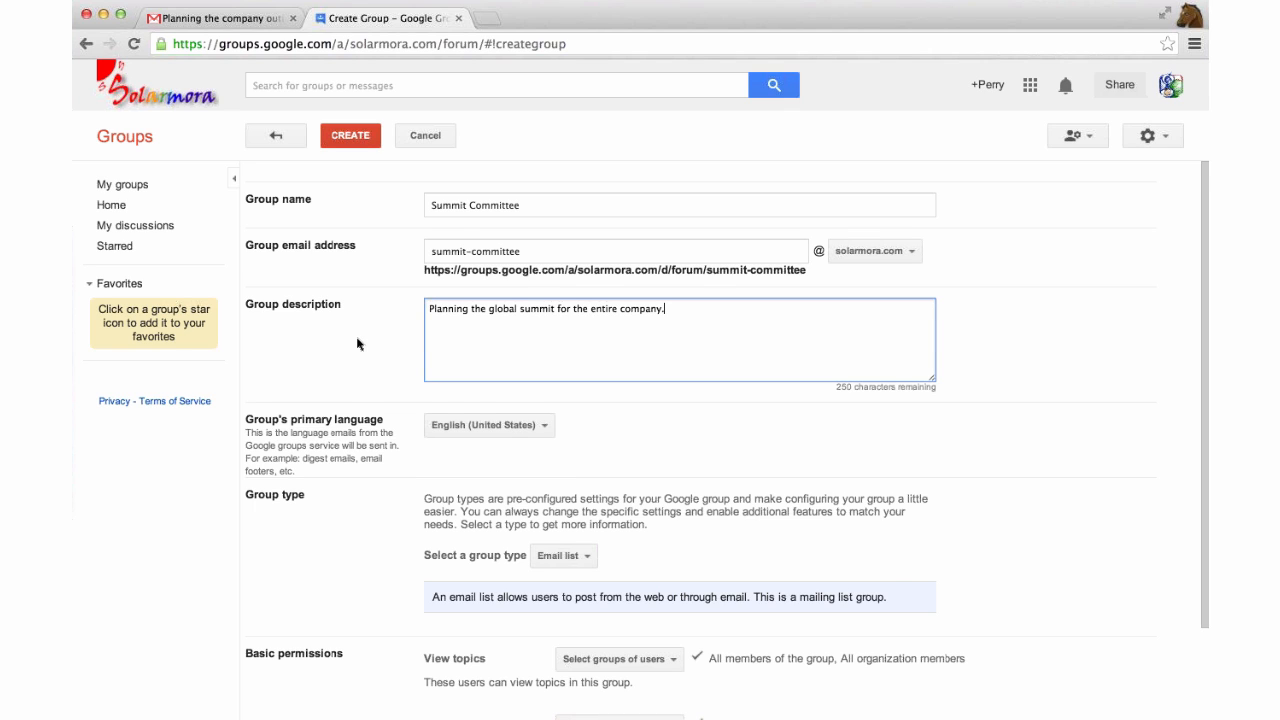
{"action": "scroll", "coordinate": [340, 370], "scroll_direction": "down", "scroll_amount": 1}
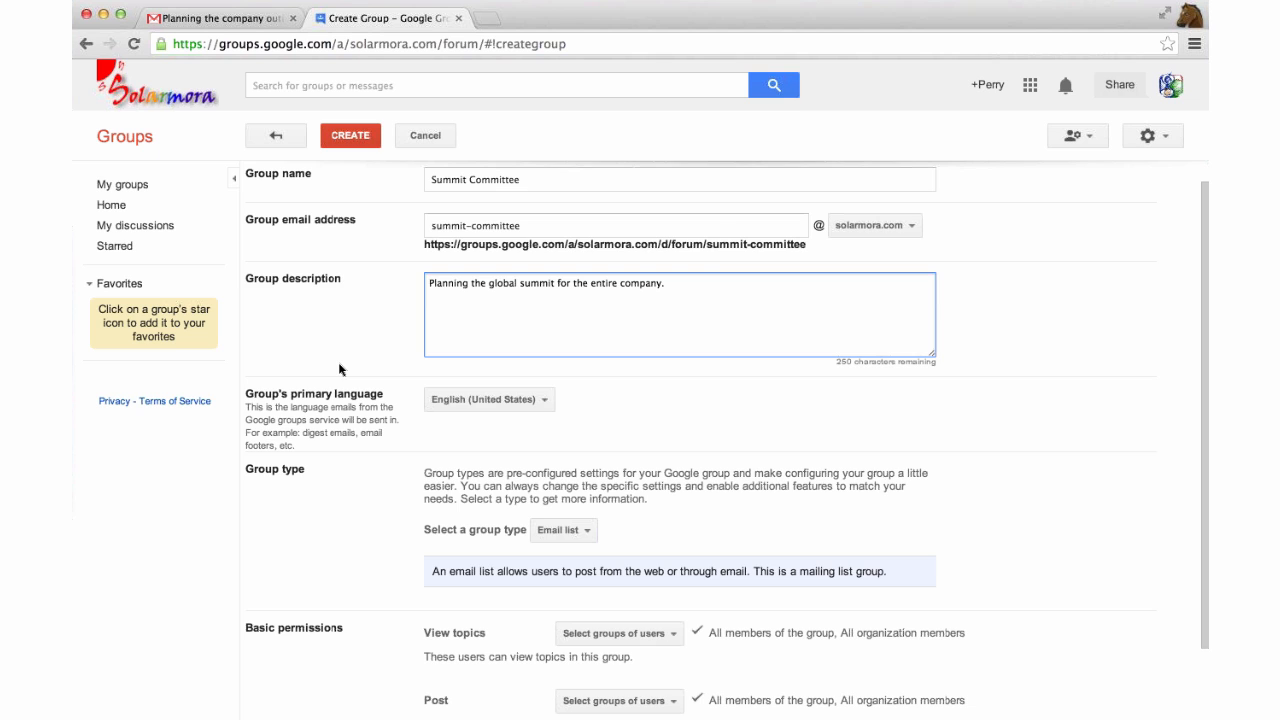
{"action": "scroll", "coordinate": [340, 370], "scroll_direction": "down", "scroll_amount": 3}
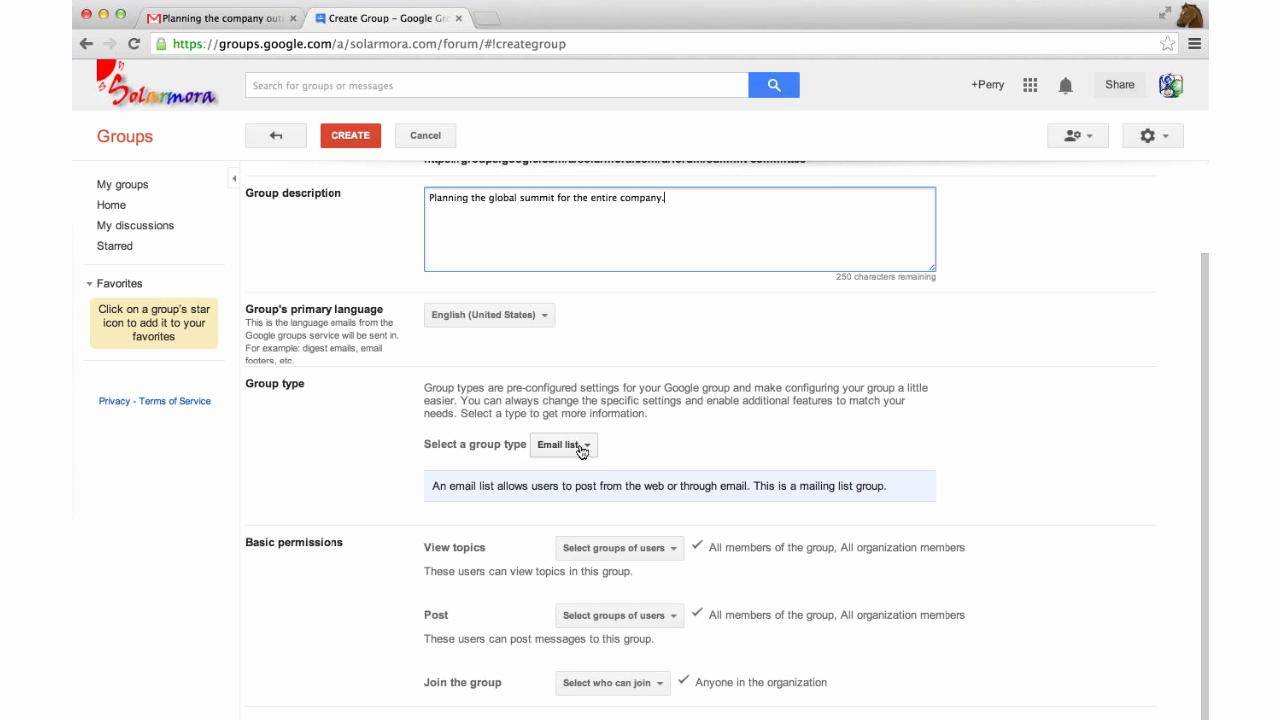
{"action": "left_click", "coordinate": [581, 452]}
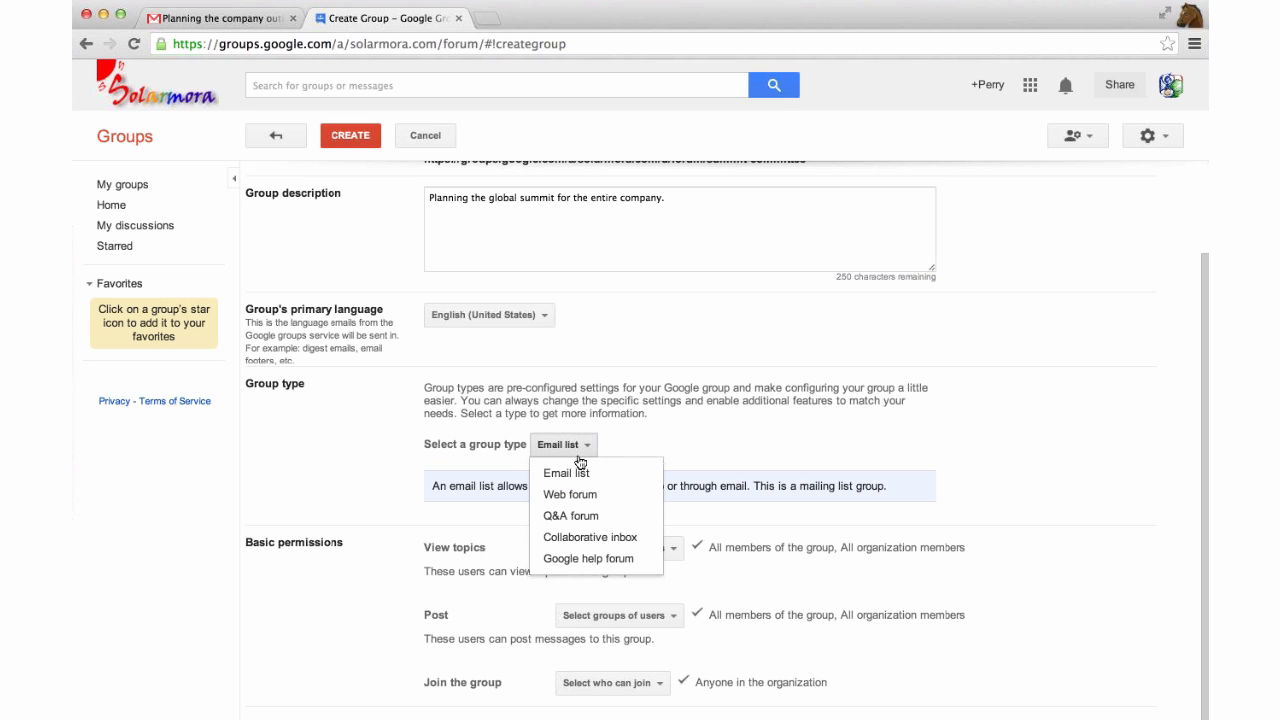
{"action": "left_click", "coordinate": [578, 472]}
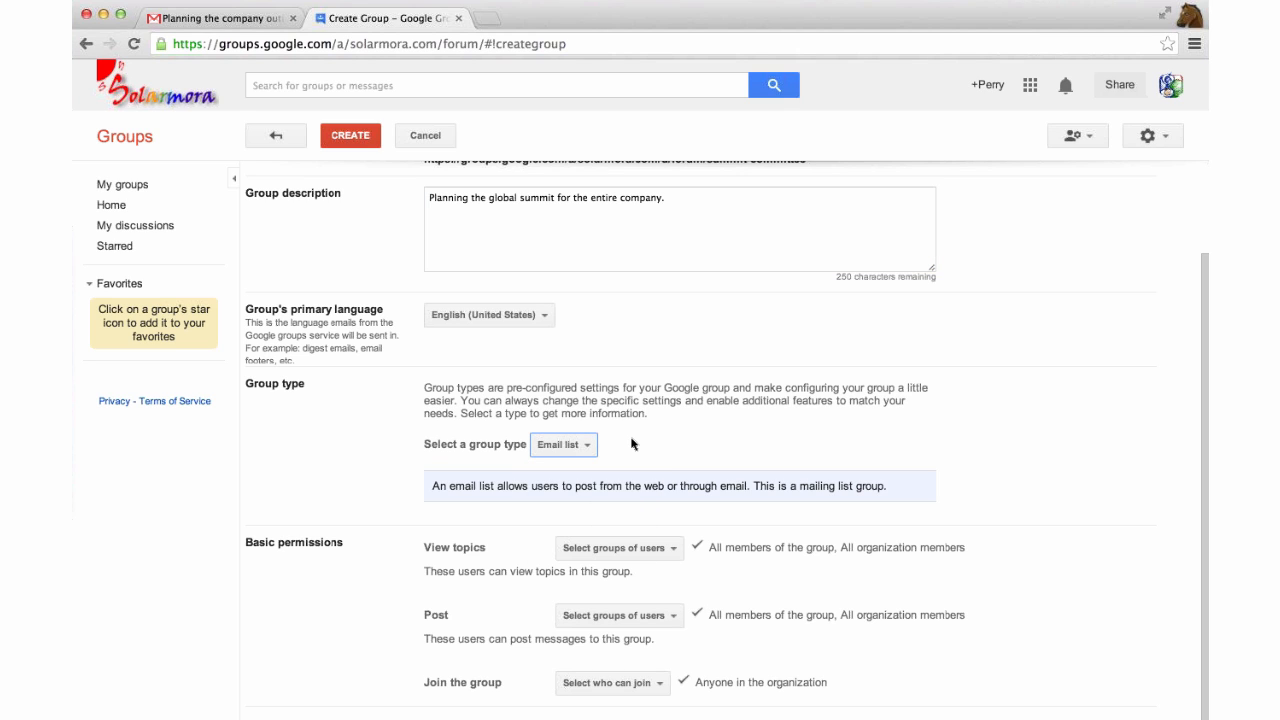
{"action": "scroll", "coordinate": [350, 345], "scroll_direction": "up", "scroll_amount": 3}
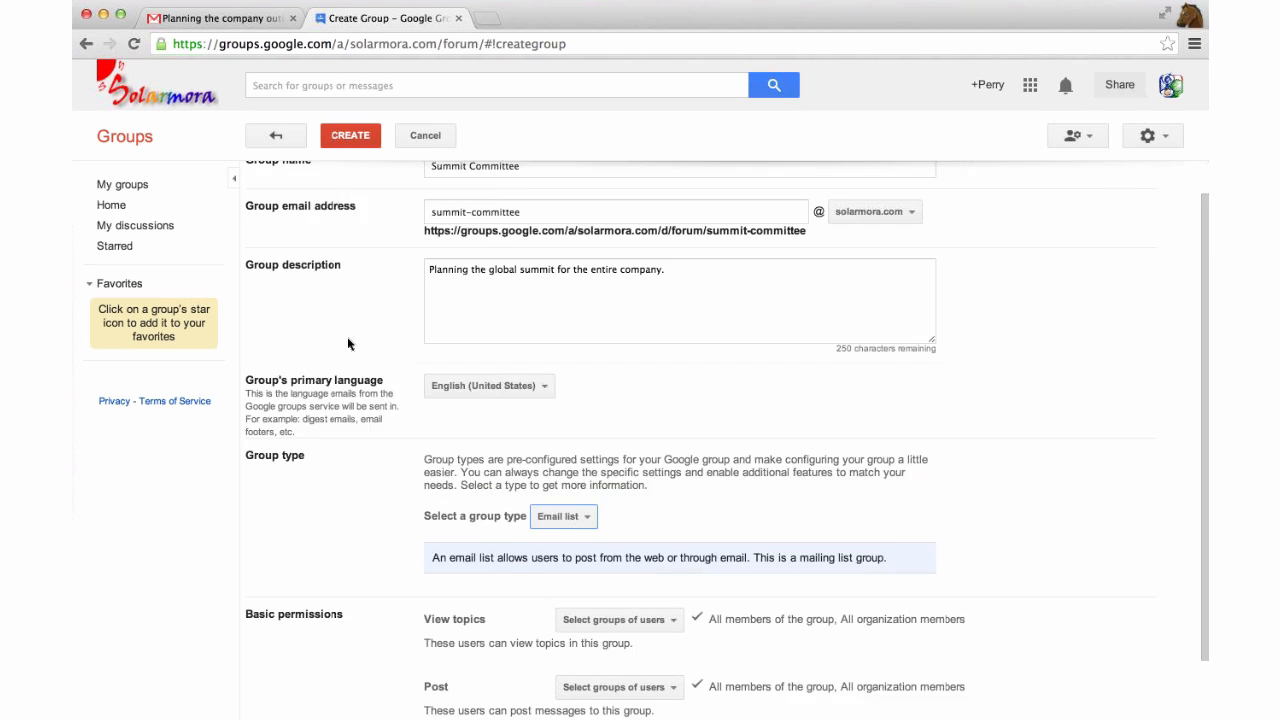
{"action": "left_click", "coordinate": [355, 137]}
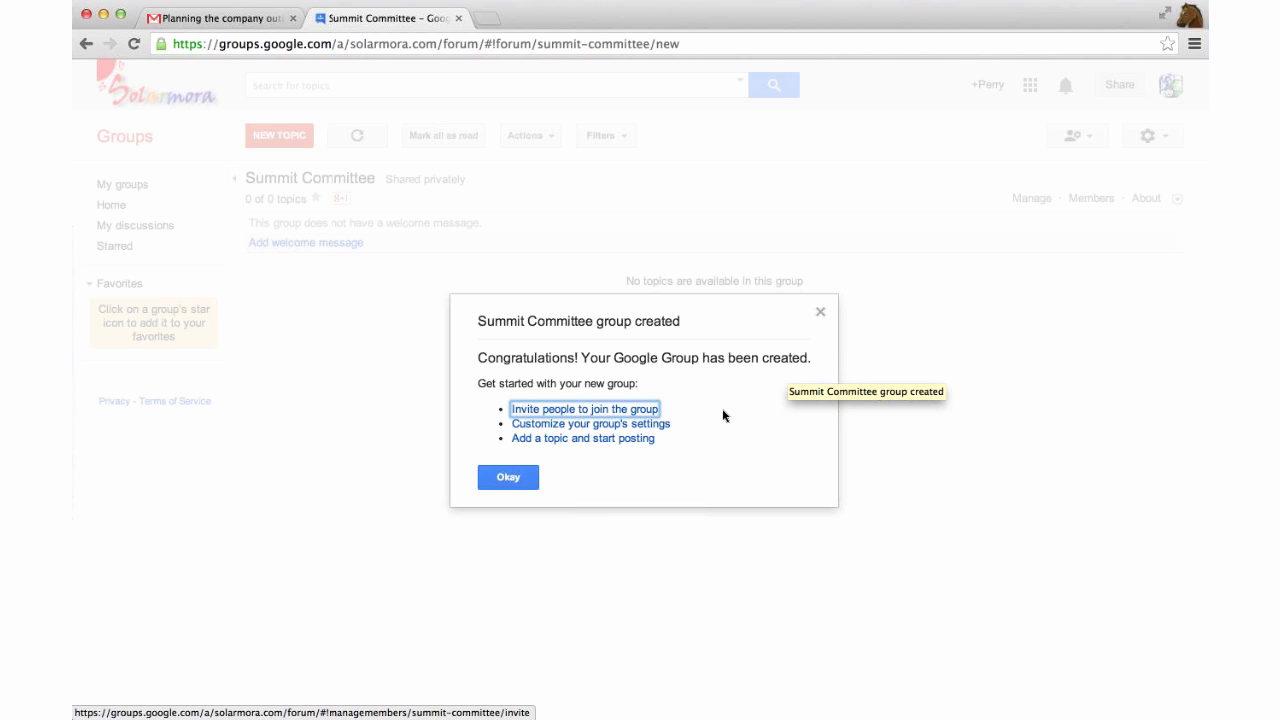
Add two invitees to the Summit Committee group invitation using suggested addresses.
{"action": "left_click", "coordinate": [626, 413]}
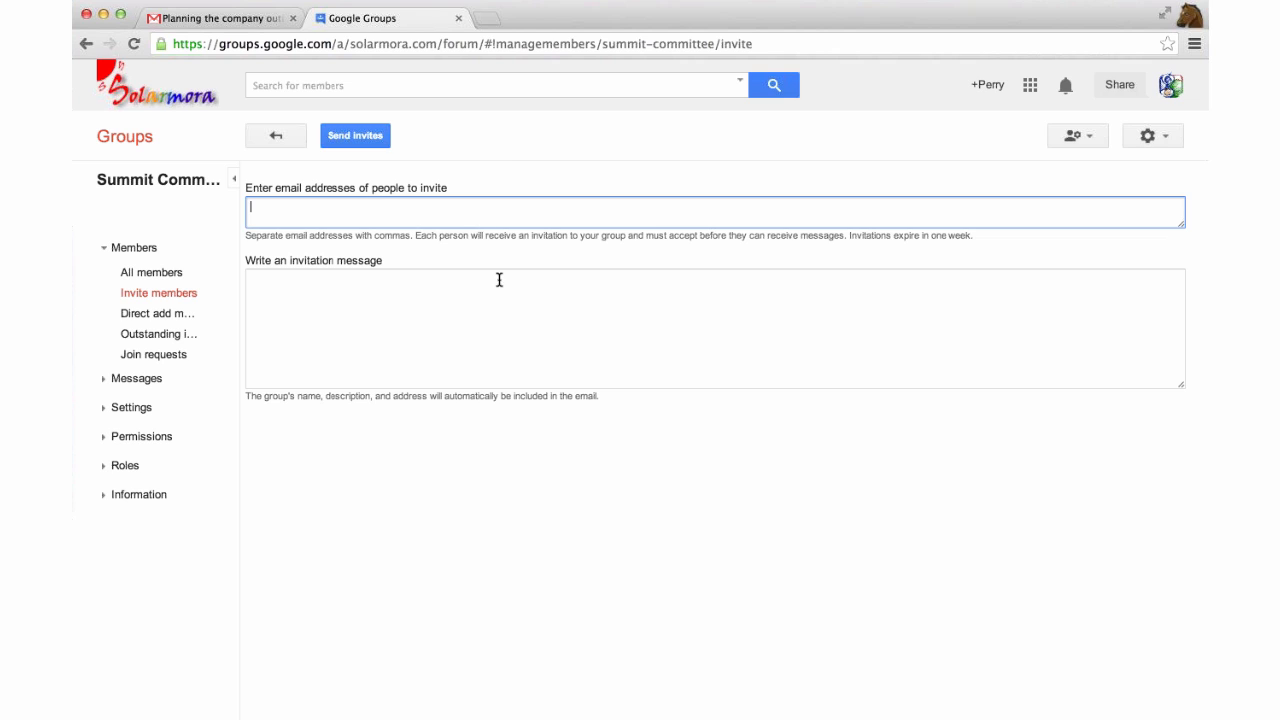
{"action": "left_click", "coordinate": [509, 170]}
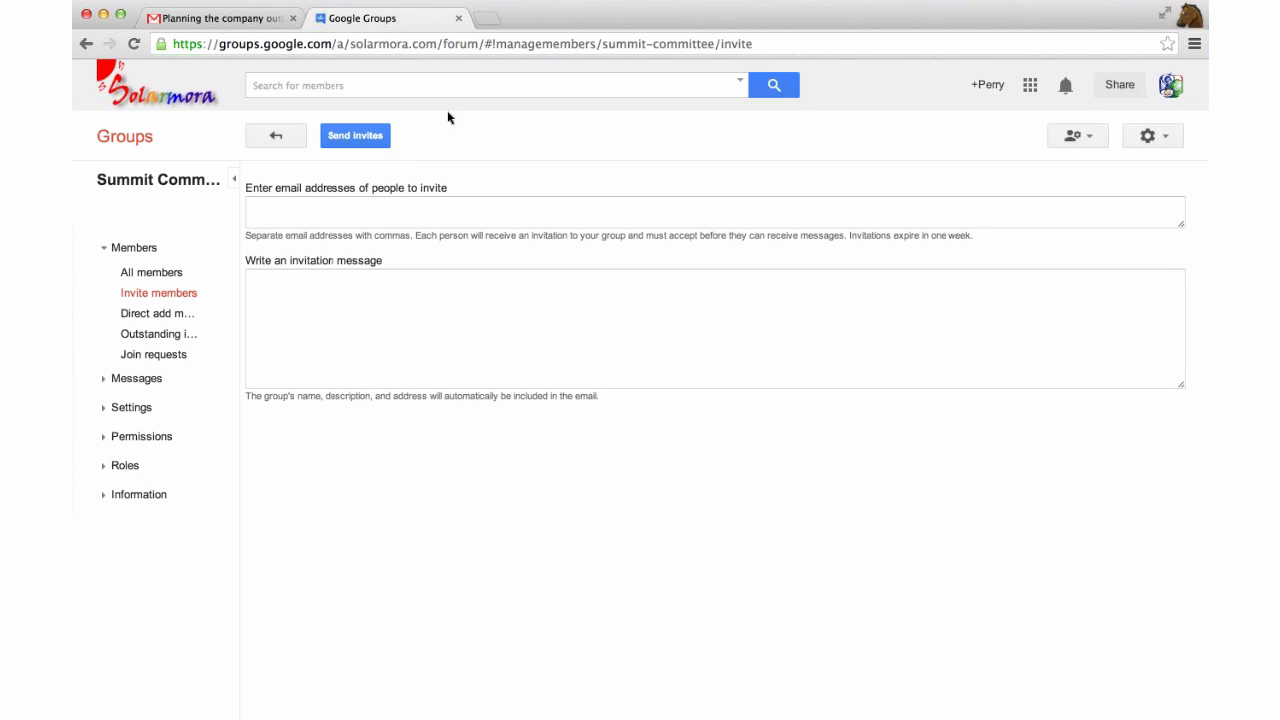
{"action": "left_click", "coordinate": [409, 206]}
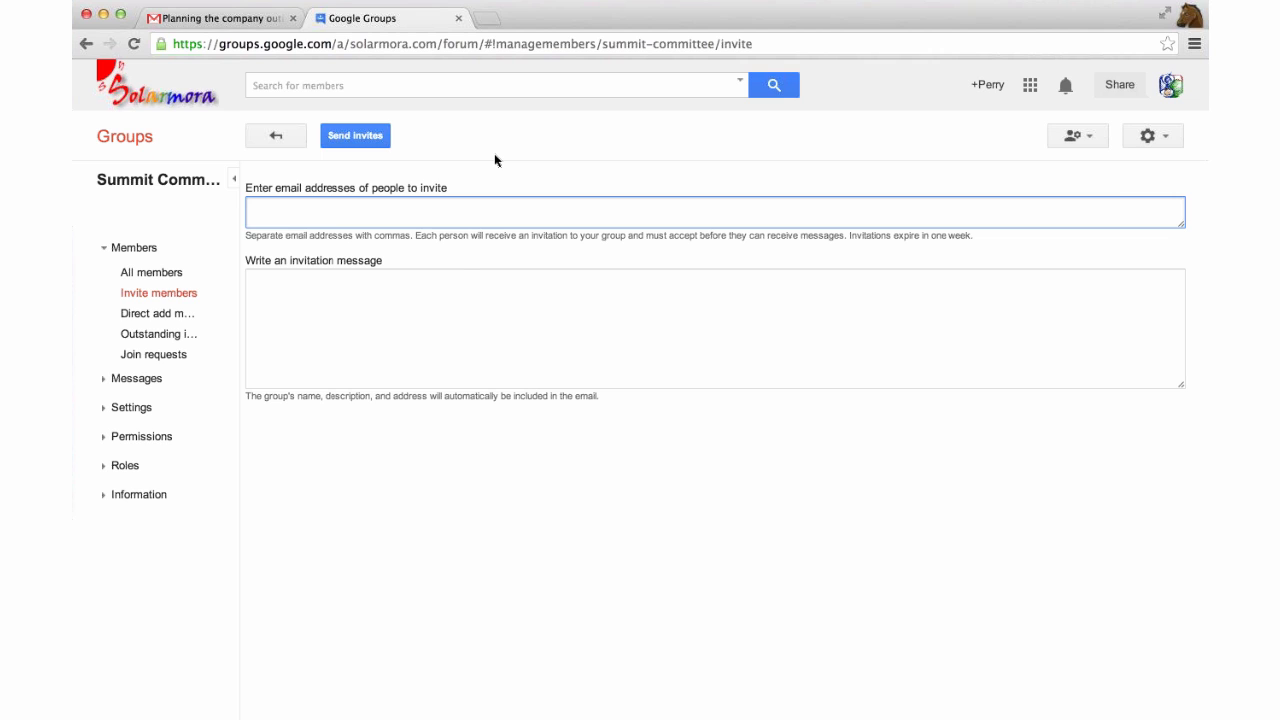
{"action": "type", "text": "jane@s"}
{"action": "key", "text": "Return"}
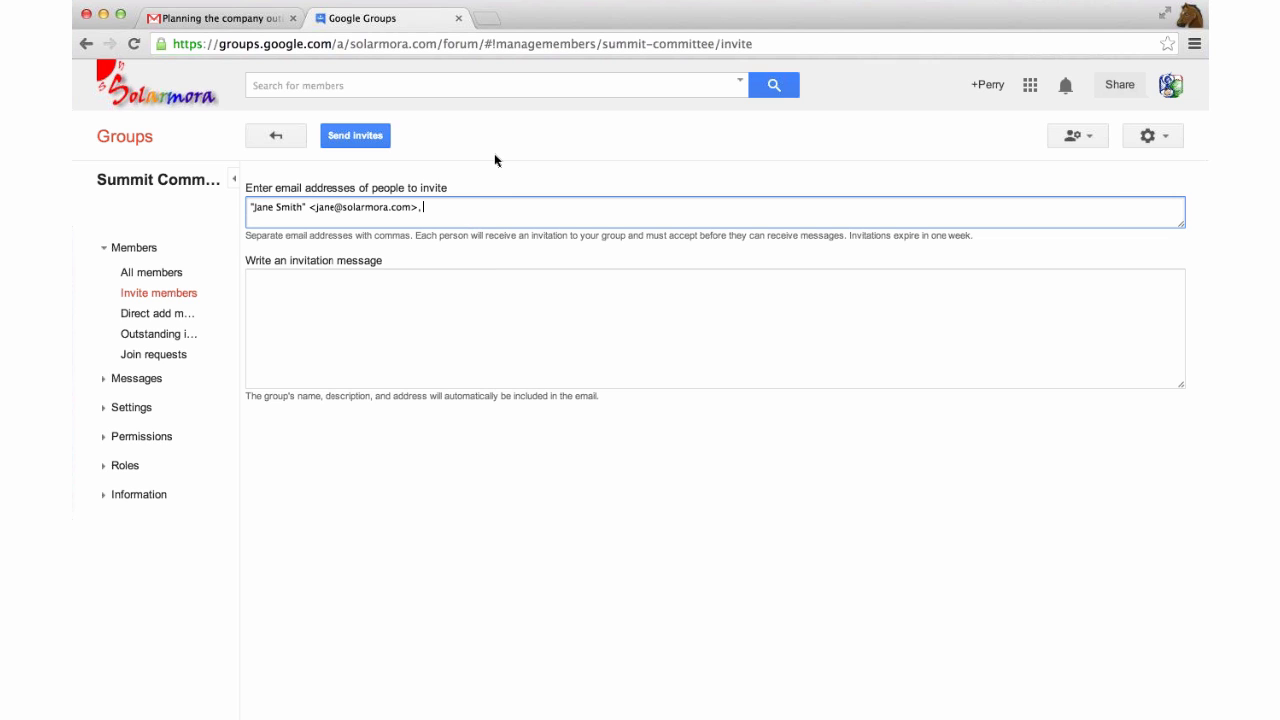
{"action": "type", "text": "gary"}
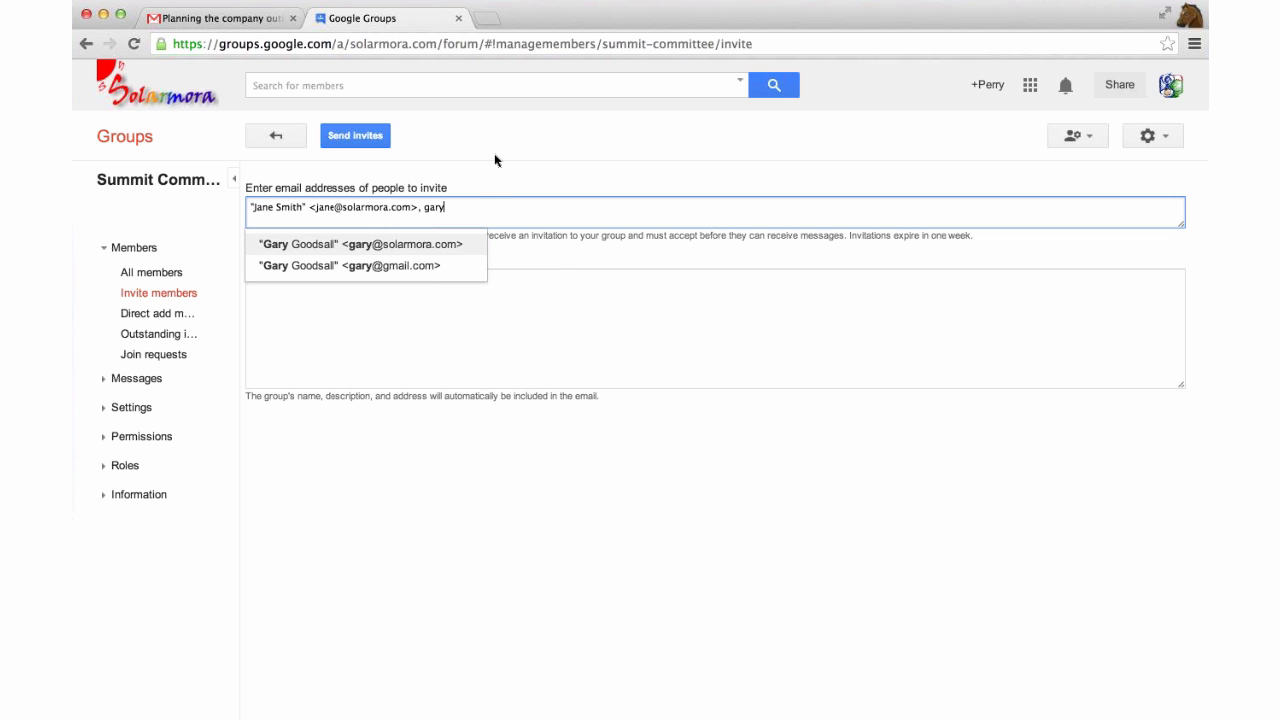
{"action": "key", "text": "Return"}
Add the message 'Join this group! :)' and send the invitations.
{"action": "left_click", "coordinate": [486, 377]}
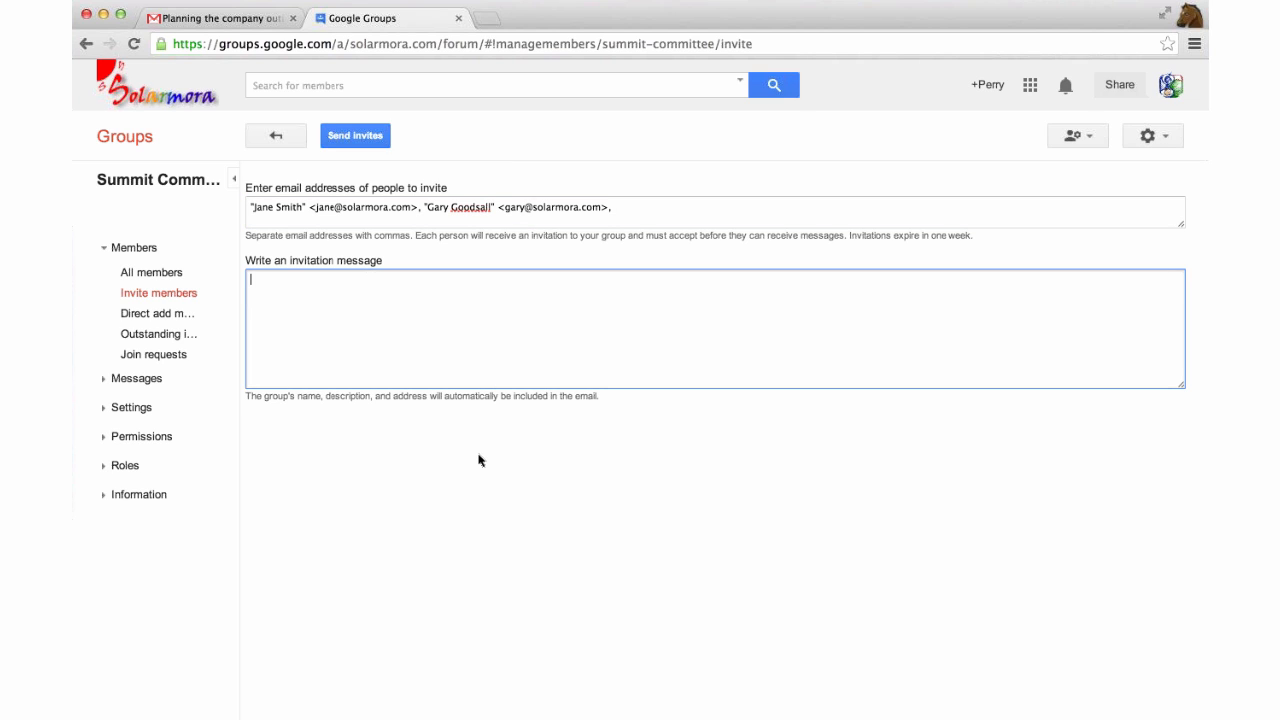
{"action": "type", "text": "Join this group! :)"}
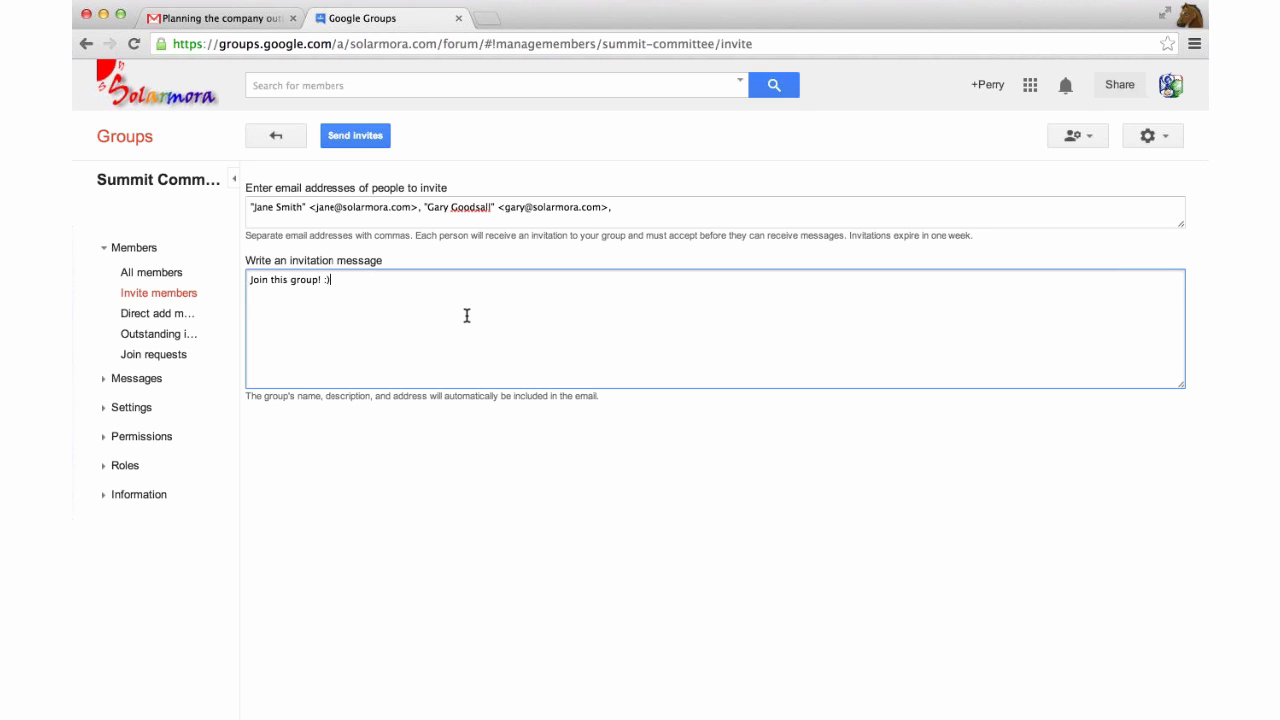
{"action": "left_click", "coordinate": [355, 138]}
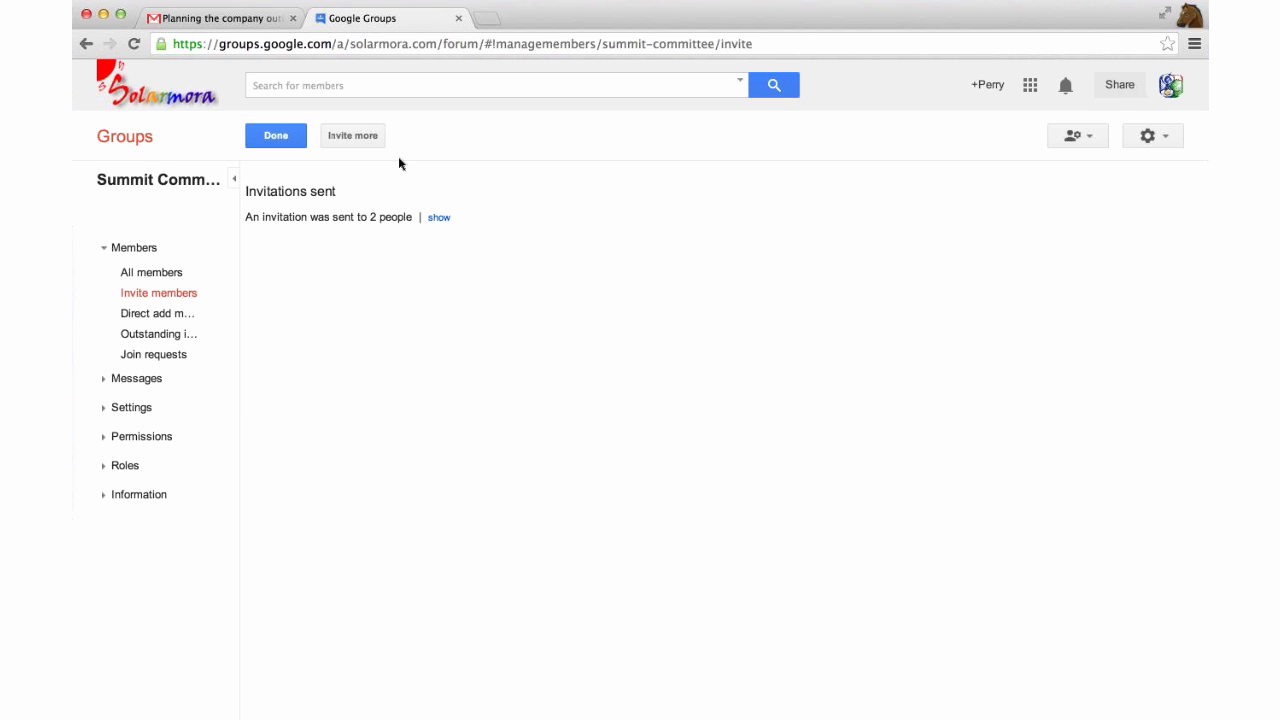
{"action": "left_click", "coordinate": [276, 142]}
Compose a new Gmail message to the Summit Committee group address with subject 'Join this email list!'.
{"action": "left_click", "coordinate": [246, 24]}
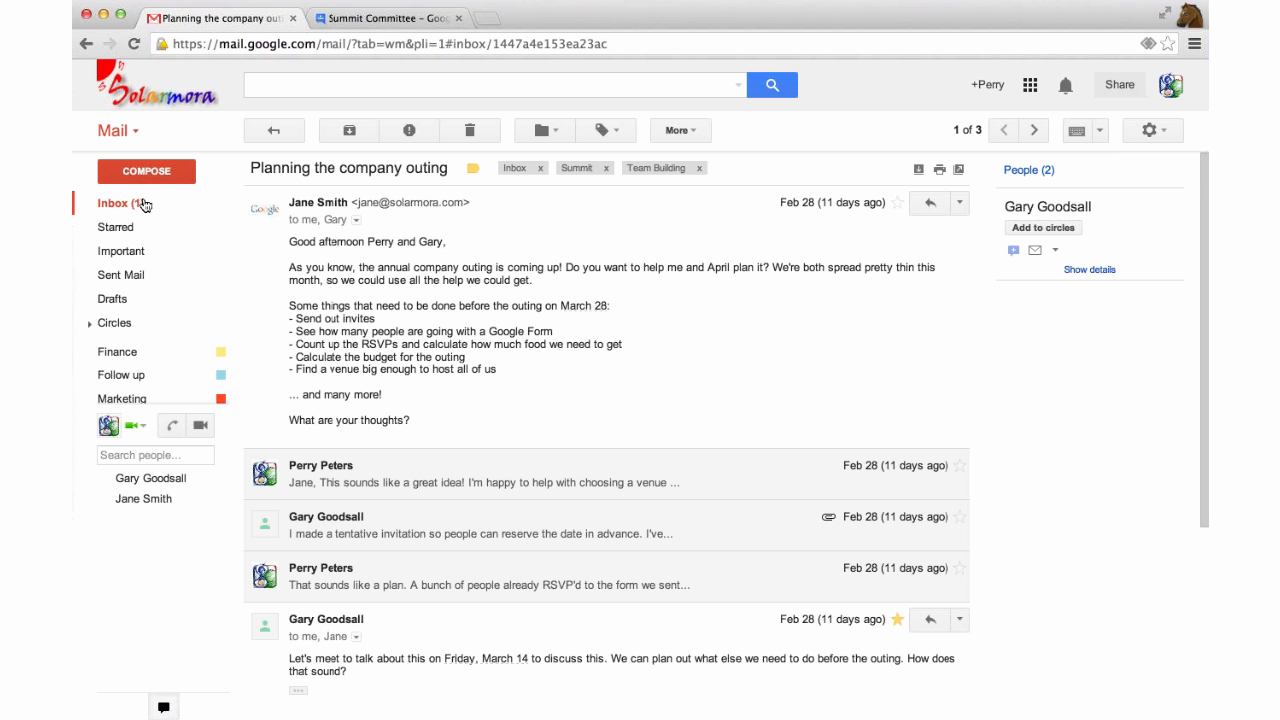
{"action": "left_click", "coordinate": [143, 205]}
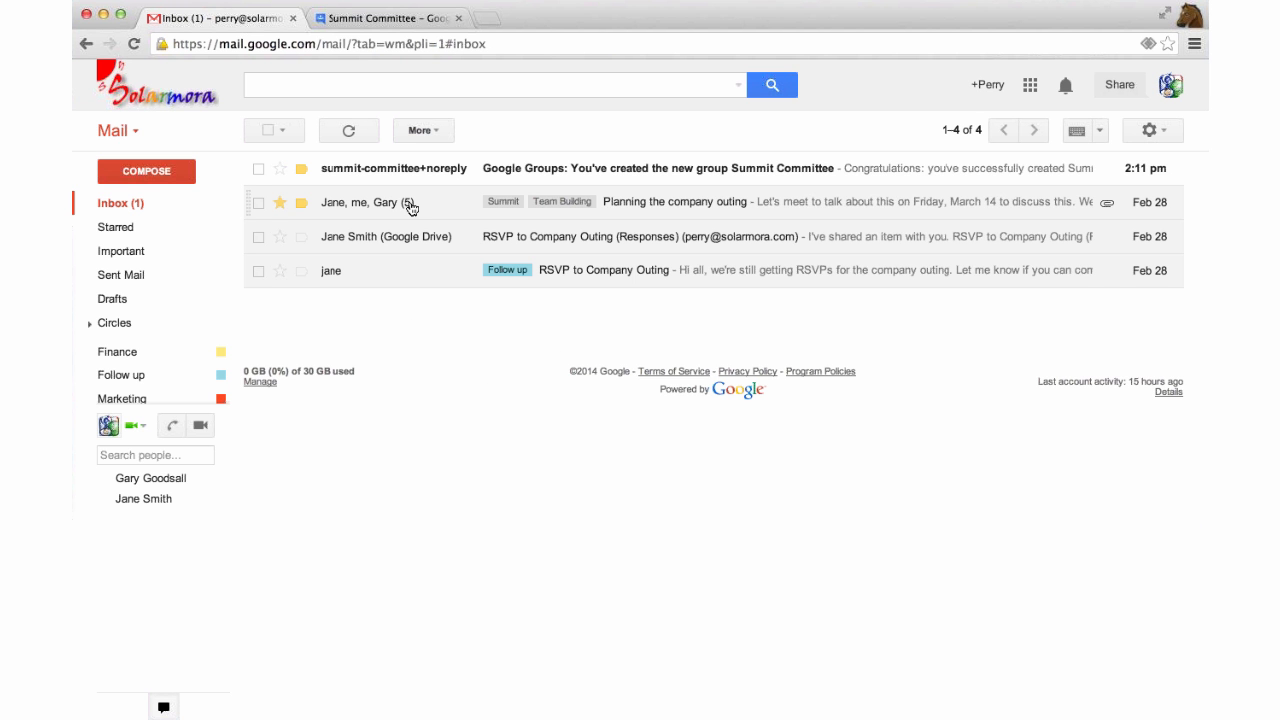
{"action": "left_click", "coordinate": [146, 171]}
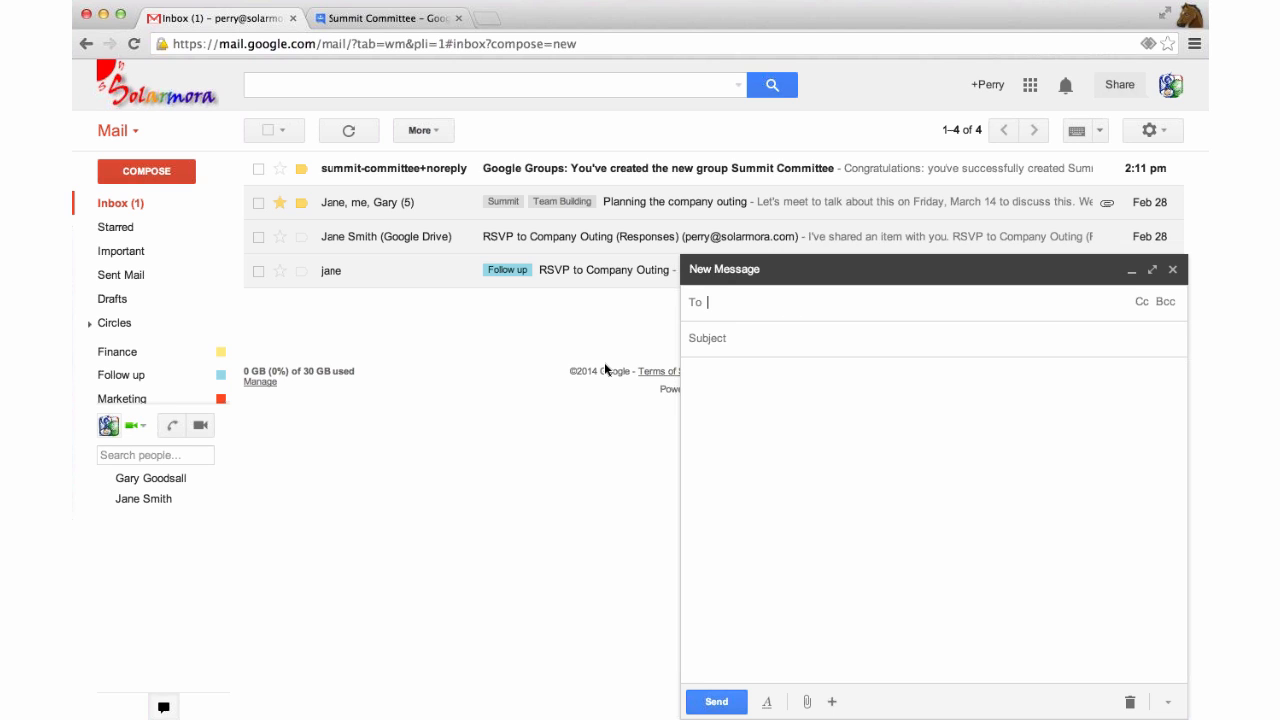
{"action": "left_click", "coordinate": [744, 340]}
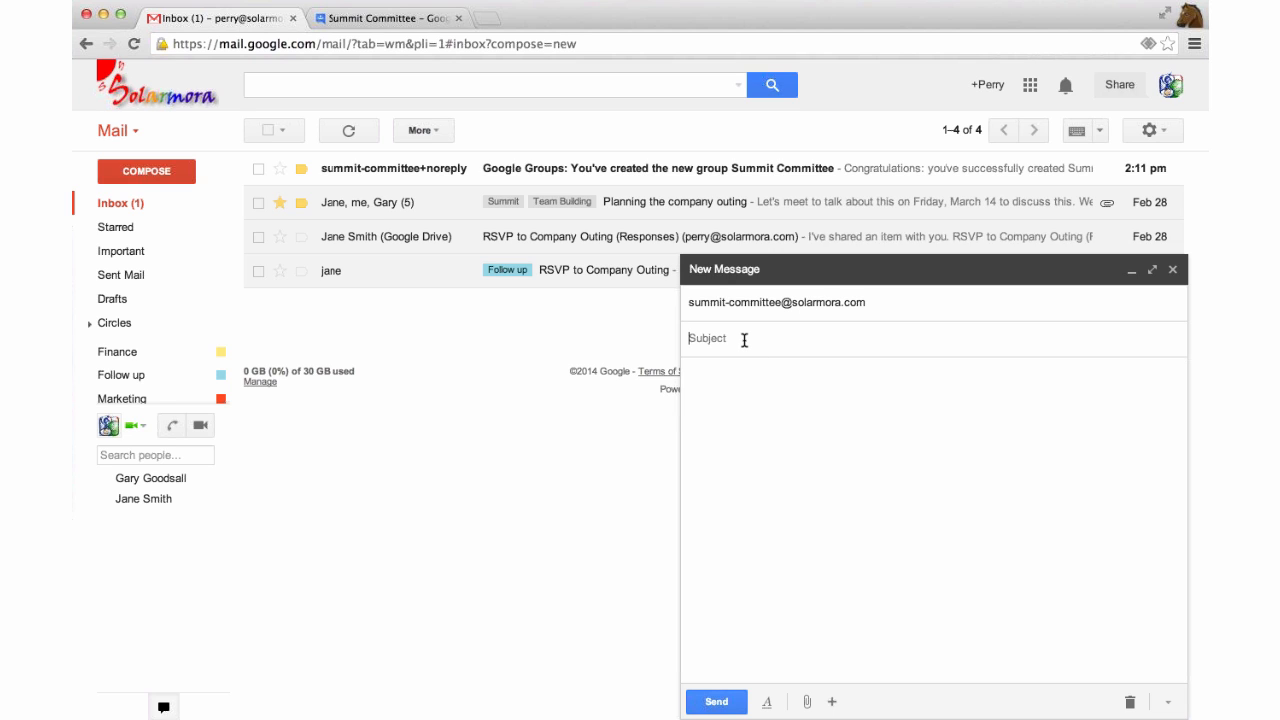
{"action": "type", "text": "Join this email list!"}
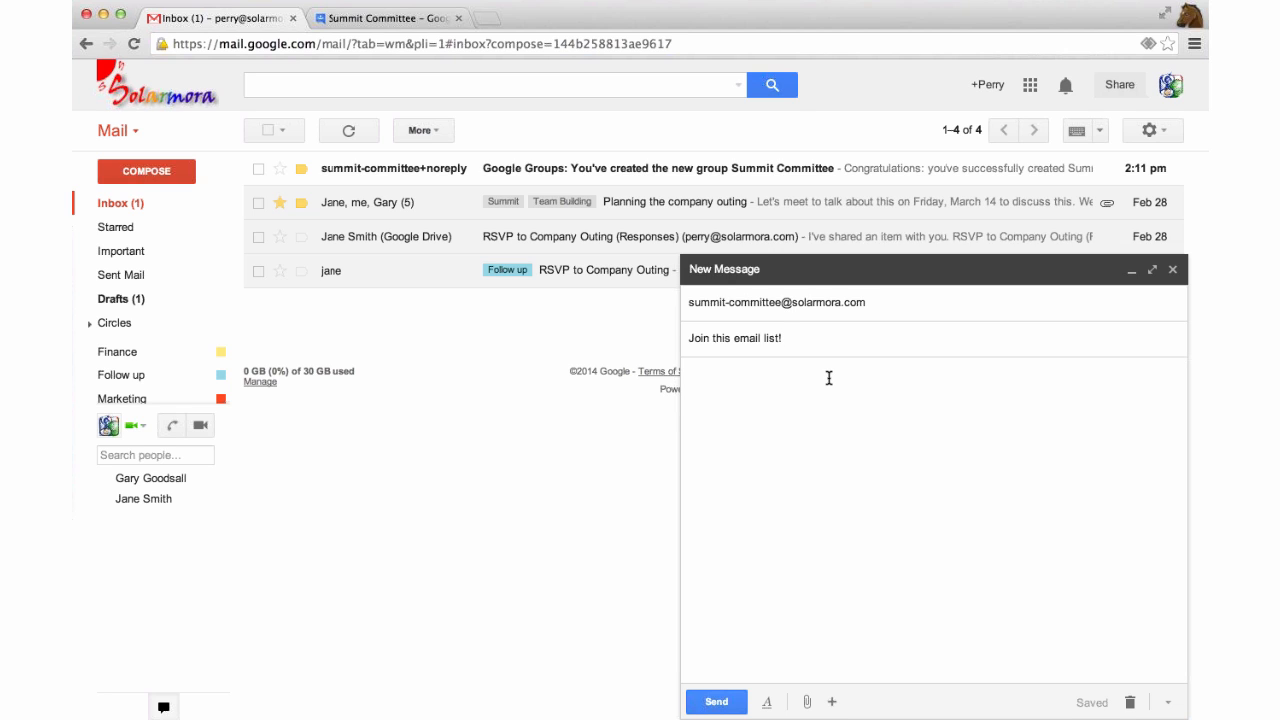
Close the unsent message so it stays in Drafts, and show the Google apps list.
{"action": "left_click", "coordinate": [1173, 269]}
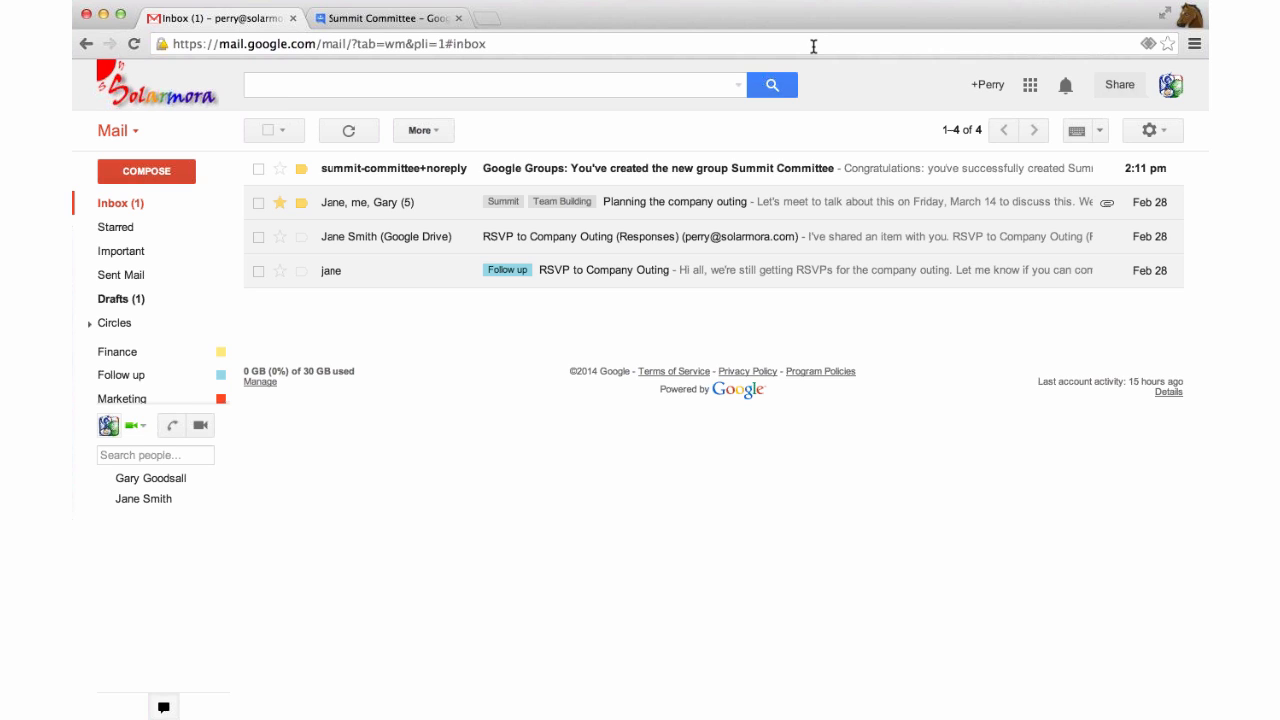
{"action": "left_click", "coordinate": [1030, 85]}
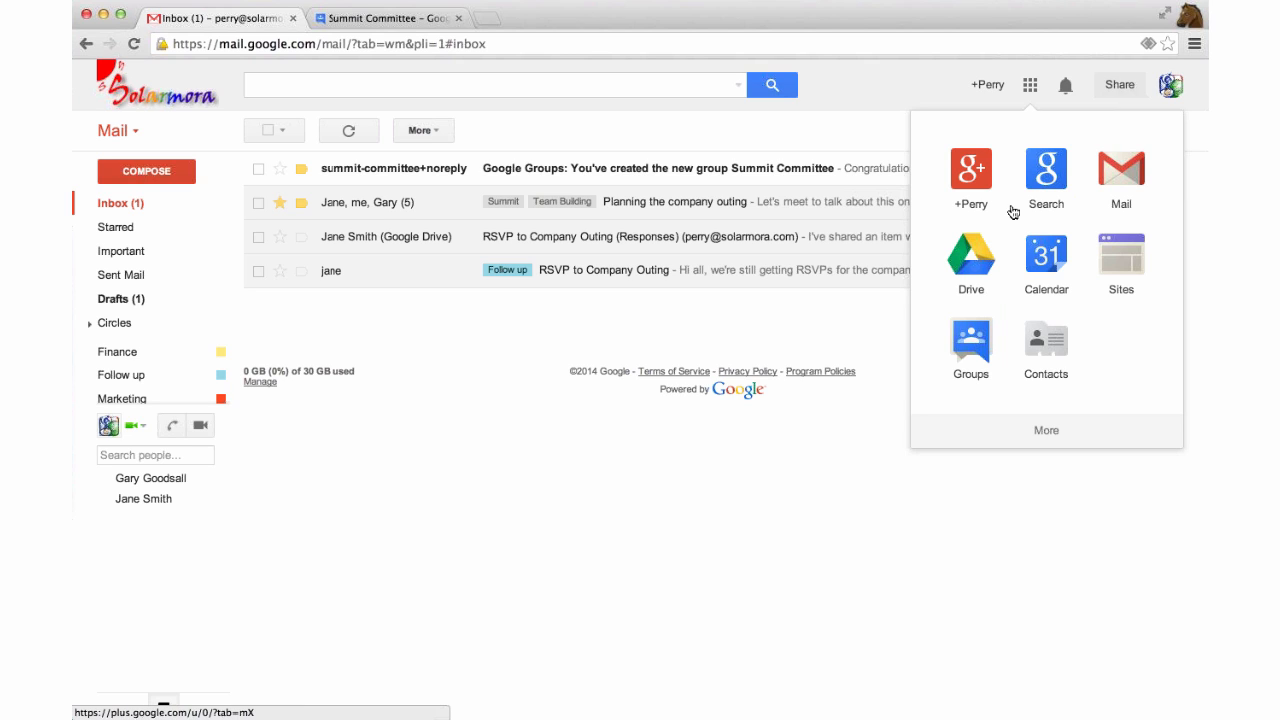
Go to Google Drive, close the Groups tab, and create a blank Document from My Drive.
{"action": "left_click", "coordinate": [975, 258]}
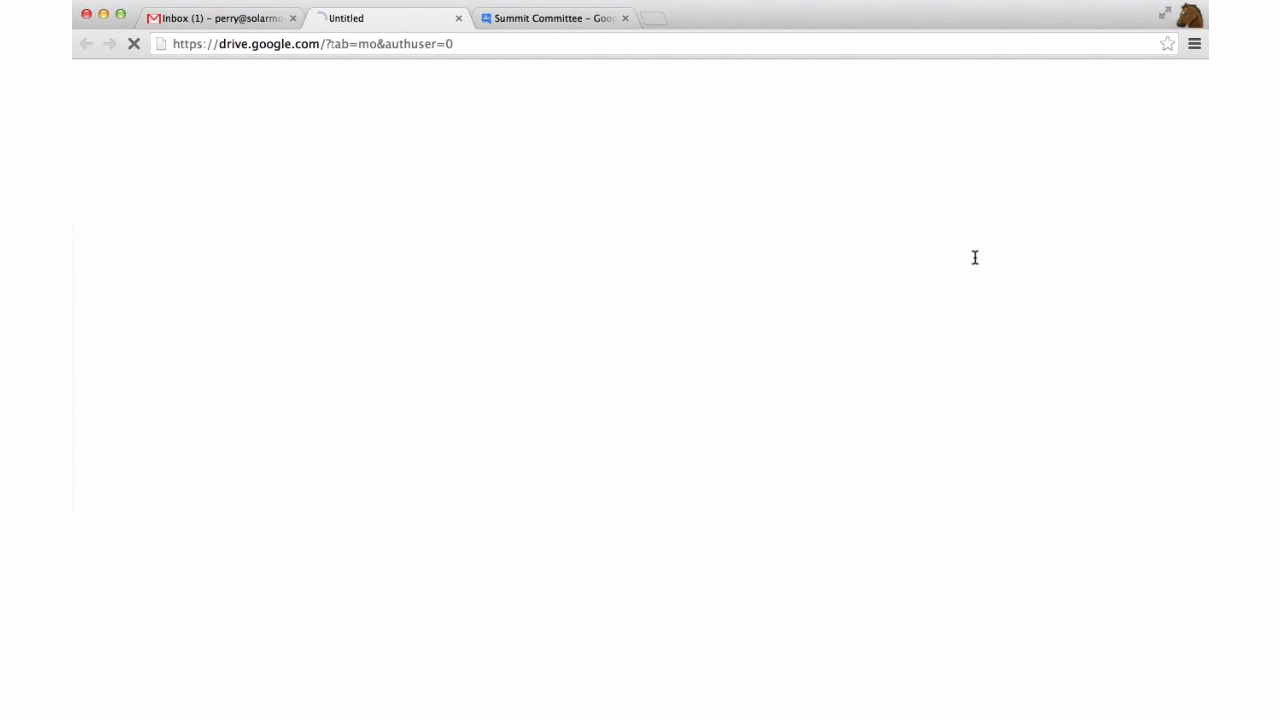
{"action": "left_click", "coordinate": [625, 18]}
{"action": "left_click", "coordinate": [146, 209]}
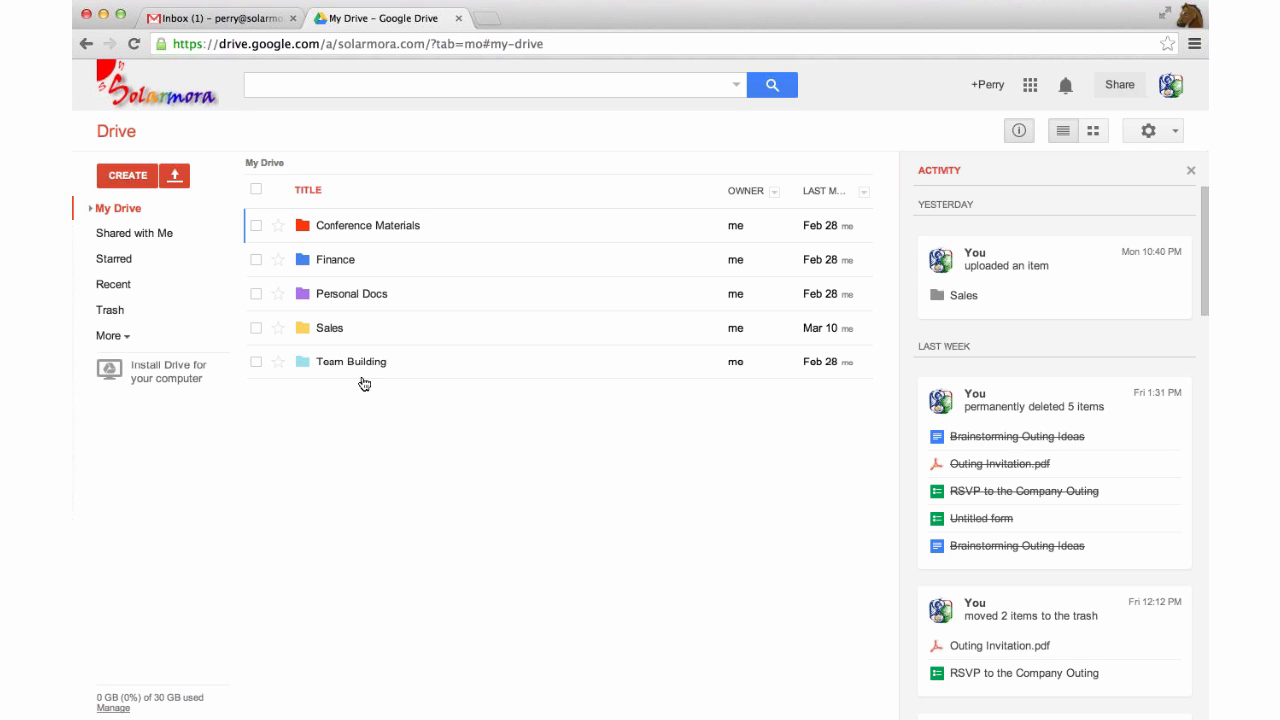
{"action": "left_click", "coordinate": [143, 176]}
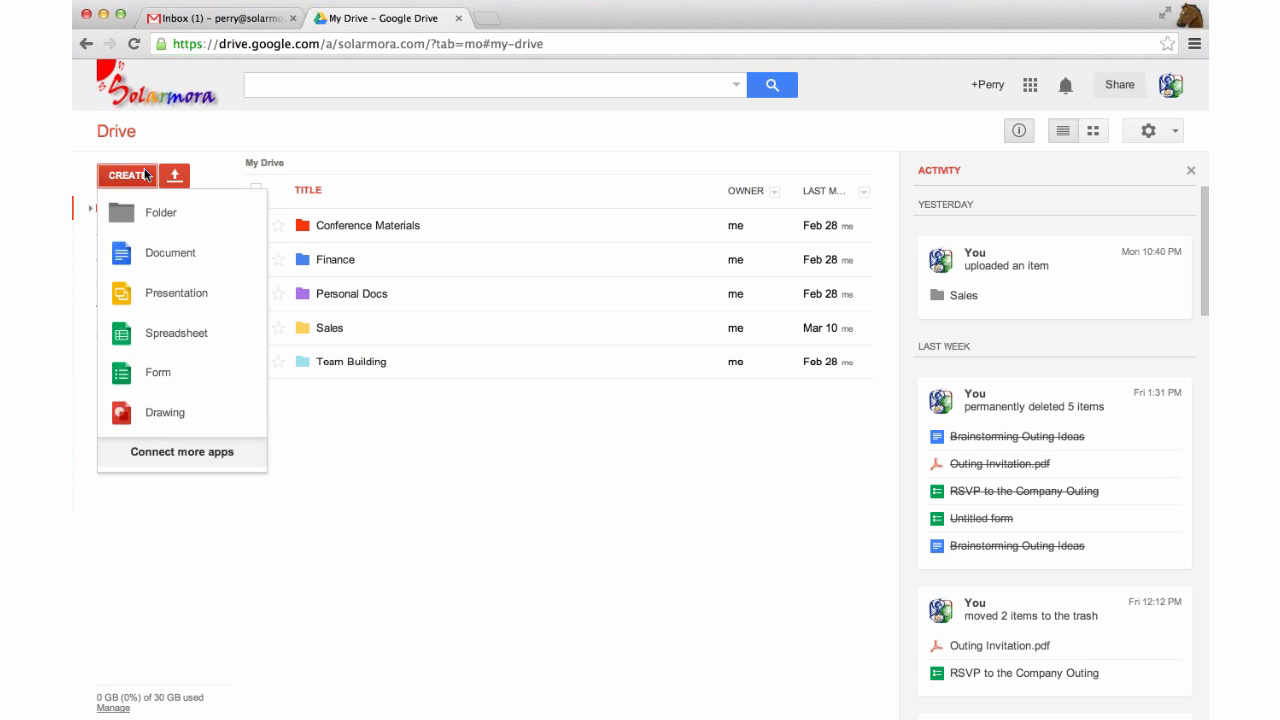
{"action": "left_click", "coordinate": [170, 253]}
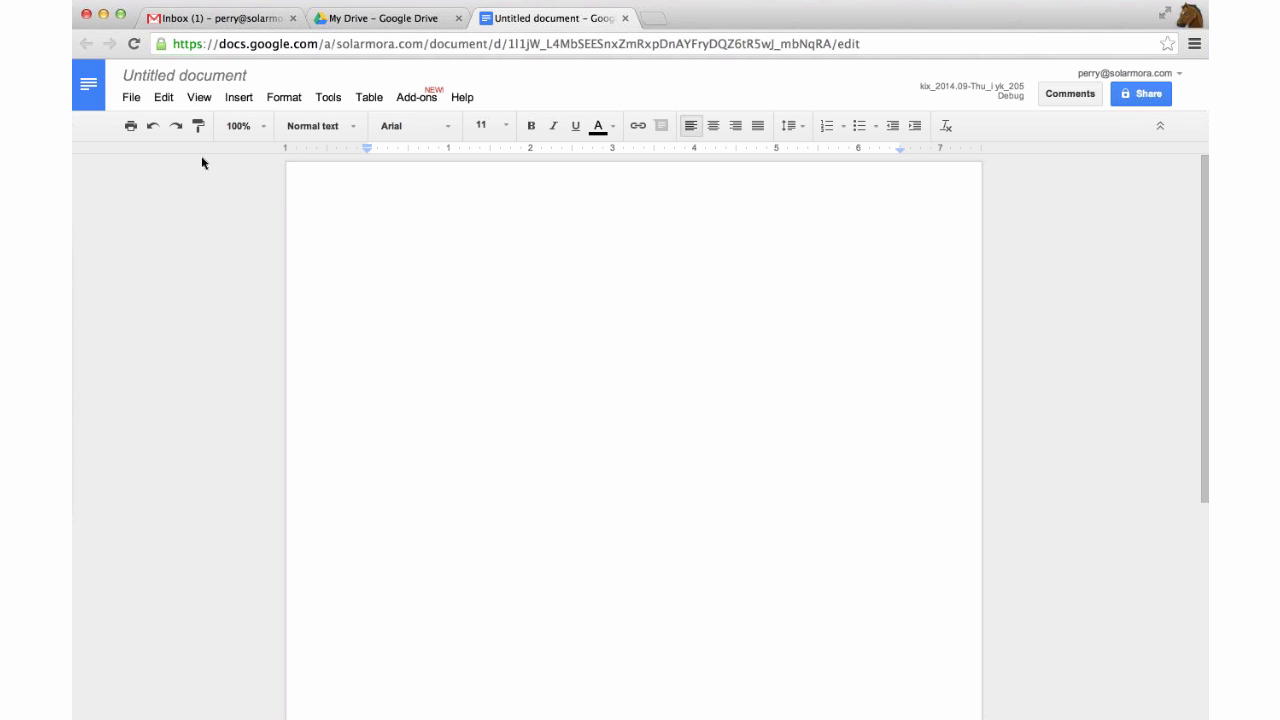
Rename the untitled document to 'Brainstorming the Global Summit'.
{"action": "left_click", "coordinate": [207, 78]}
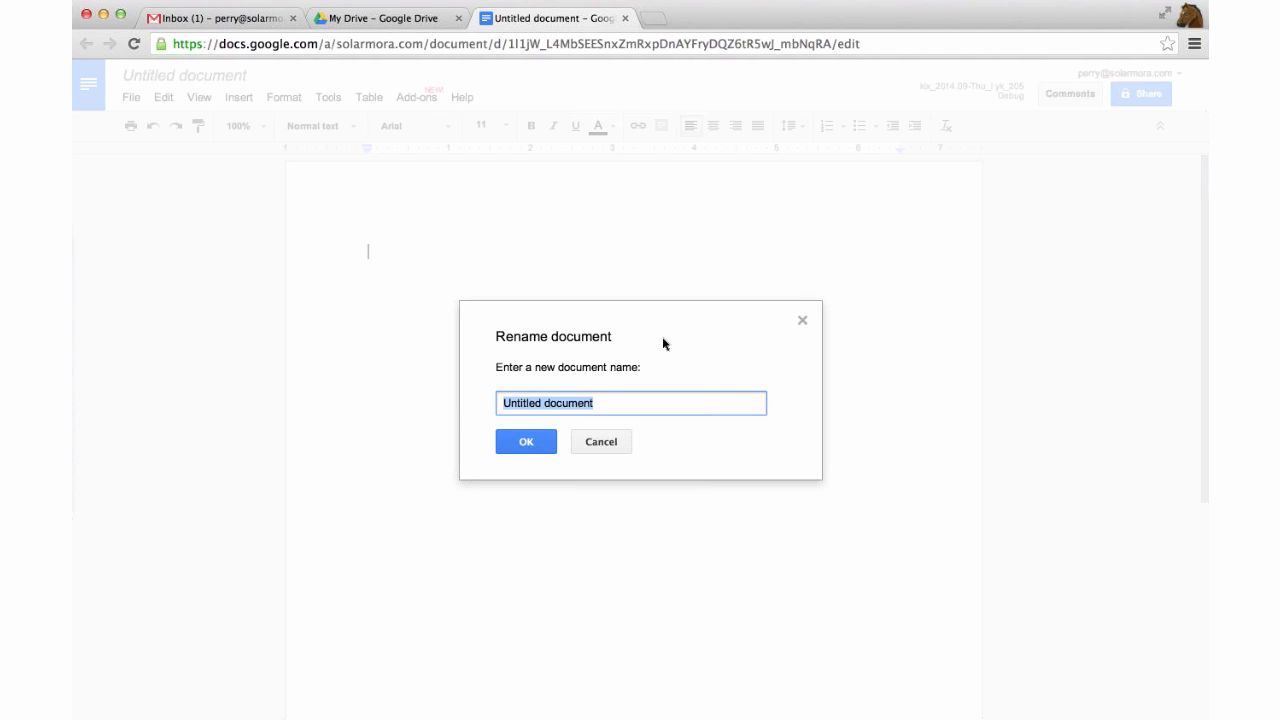
{"action": "type", "text": "Brainst"}
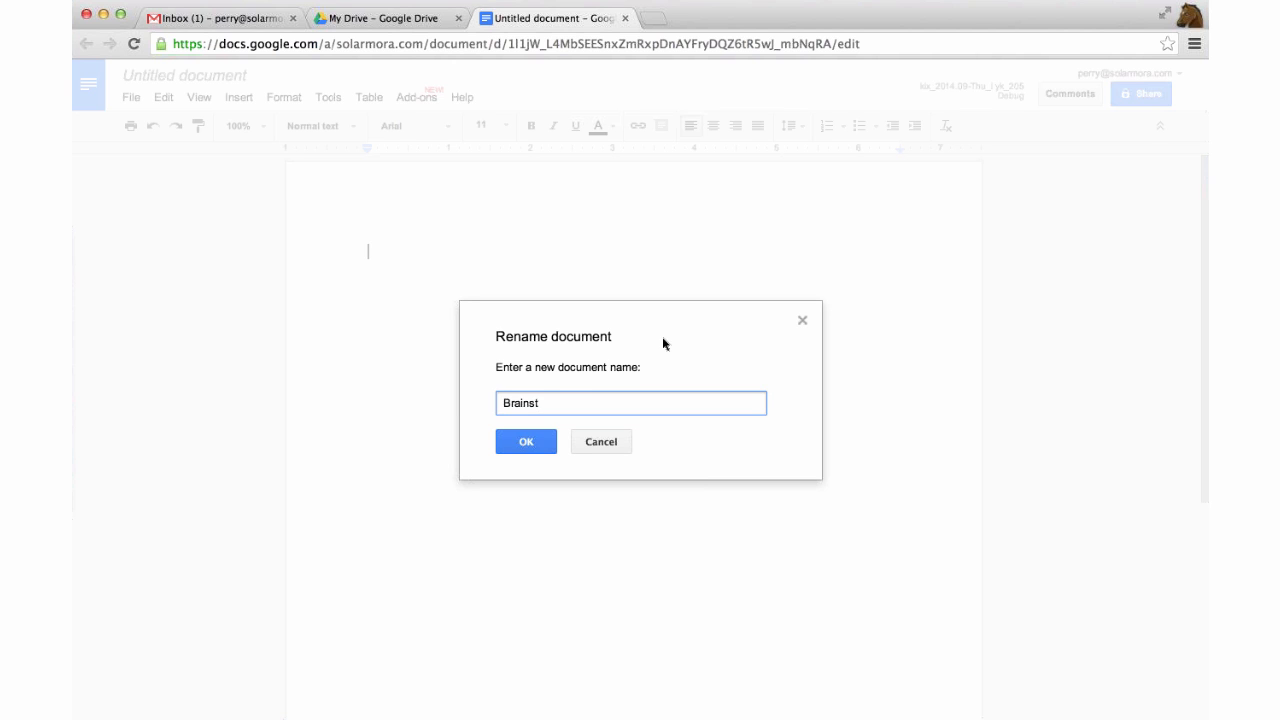
{"action": "type", "text": "orming the Global Summit"}
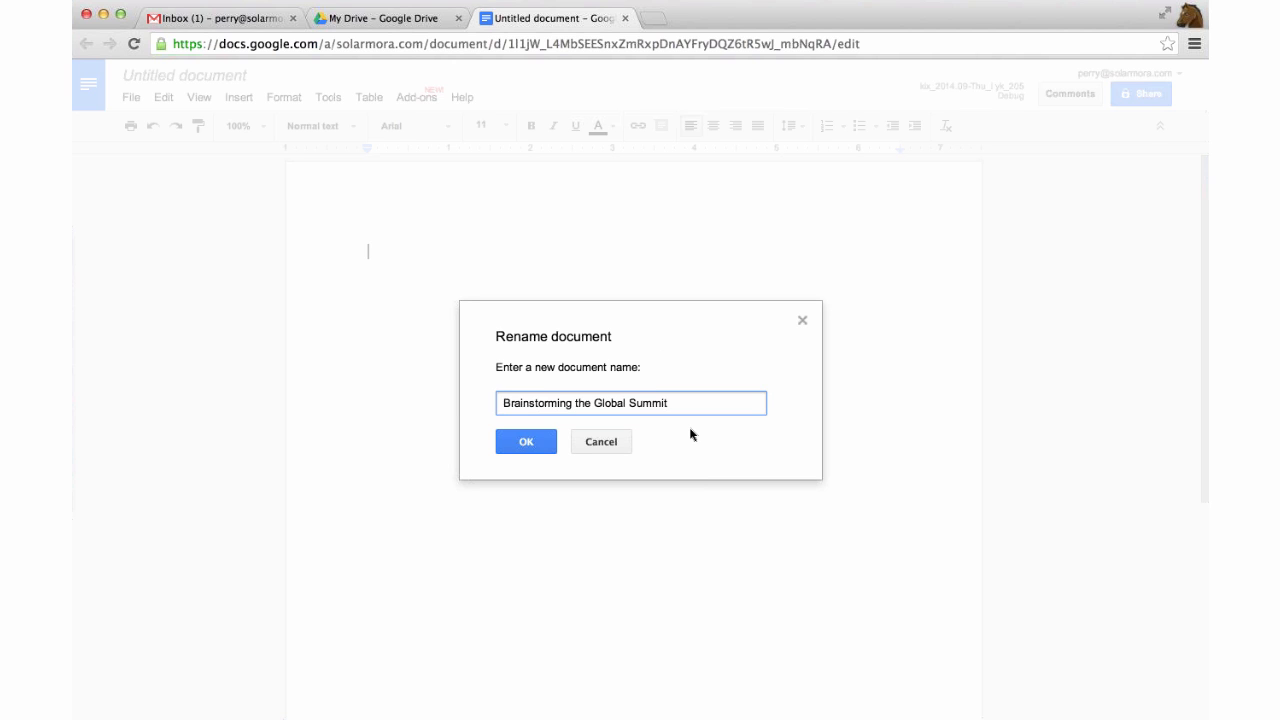
{"action": "key", "text": "Return"}
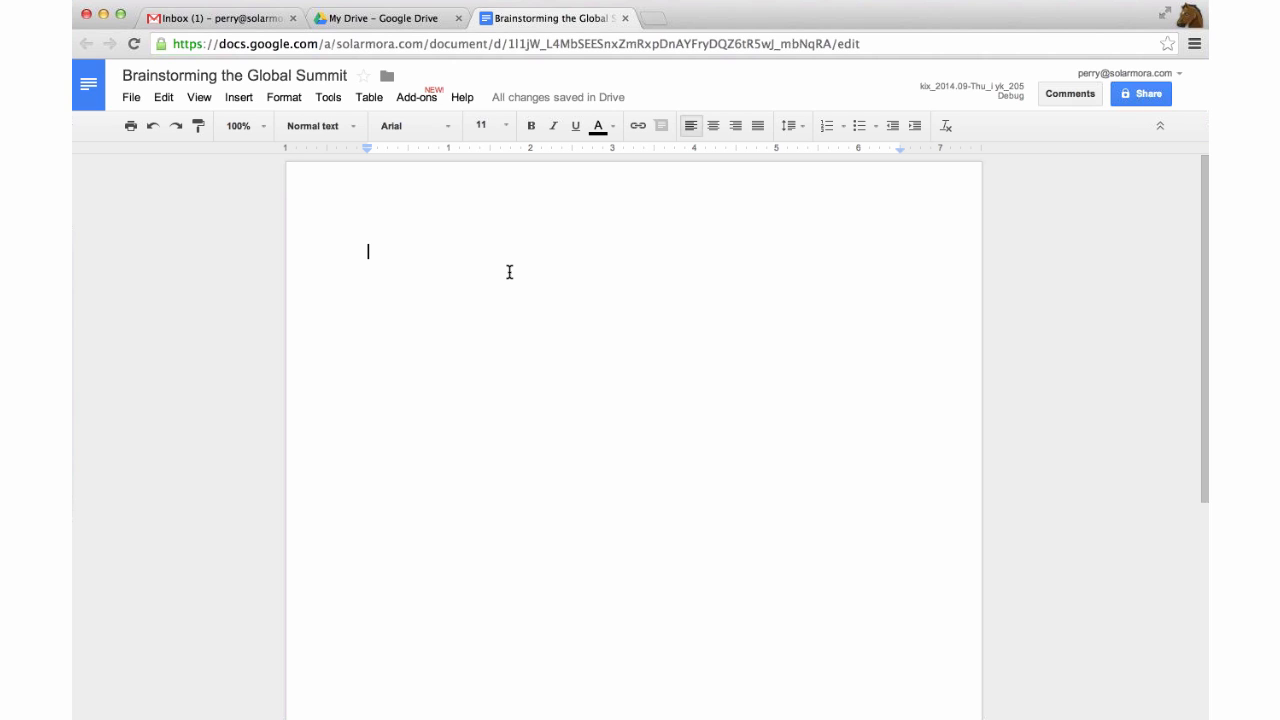
Share the document for editing with the Summit Committee group and a colleague, emailing myself a copy with the document.
{"action": "left_click", "coordinate": [1163, 97]}
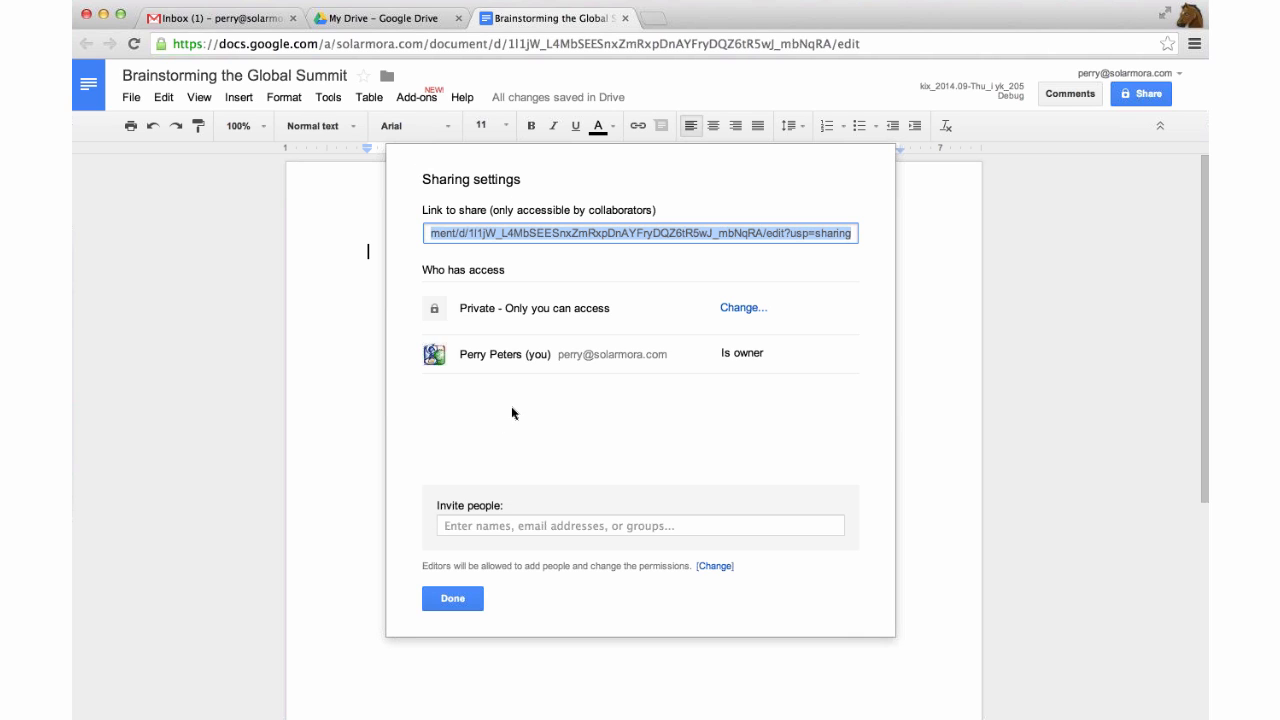
{"action": "left_click", "coordinate": [523, 522]}
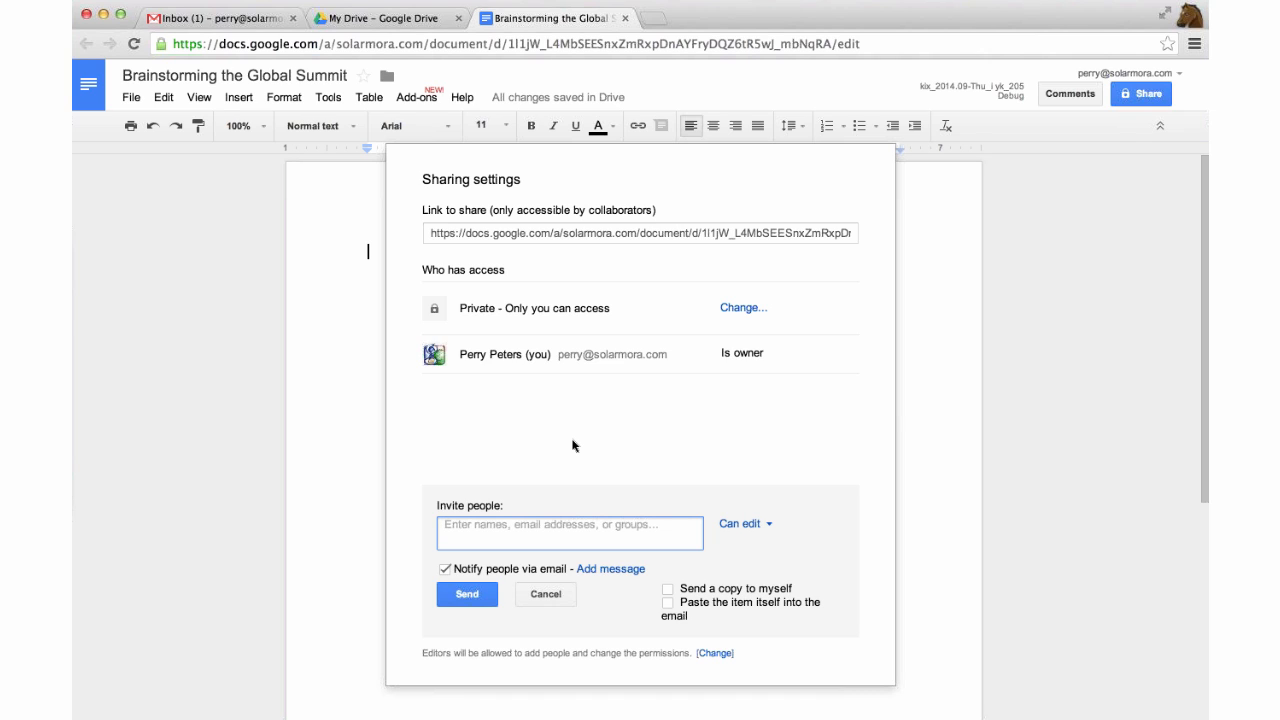
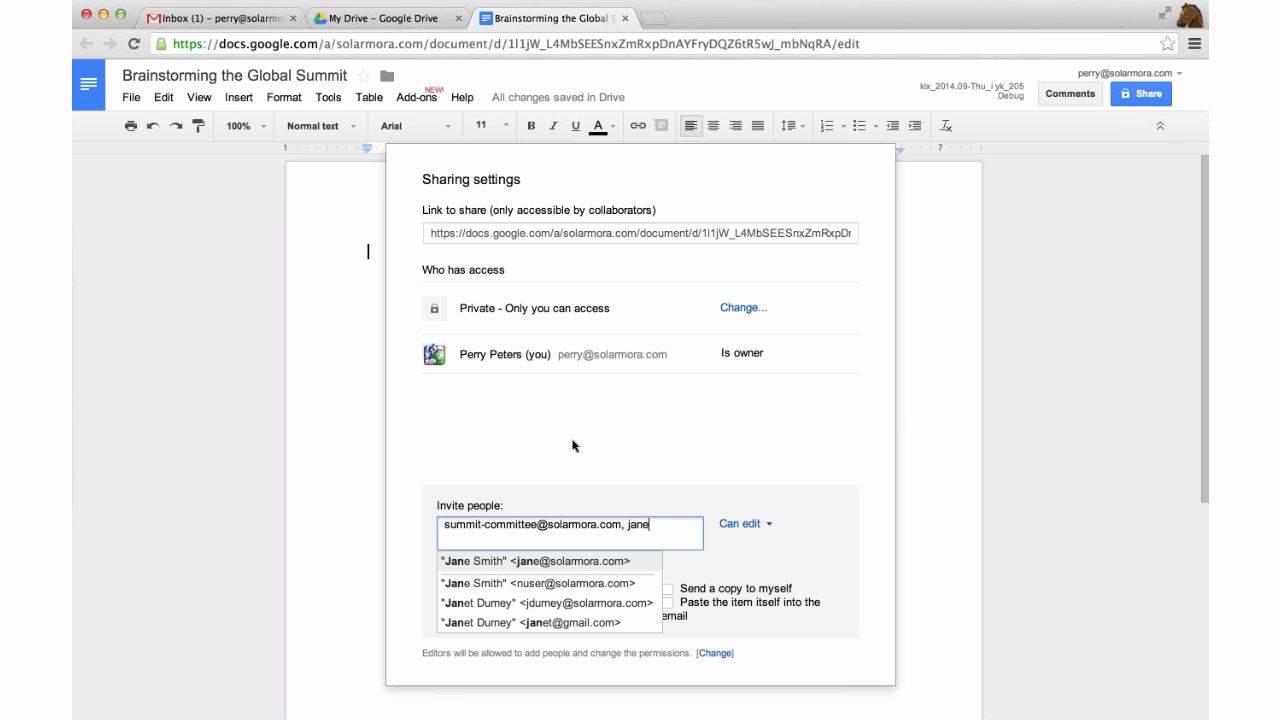
{"action": "left_click", "coordinate": [558, 562]}
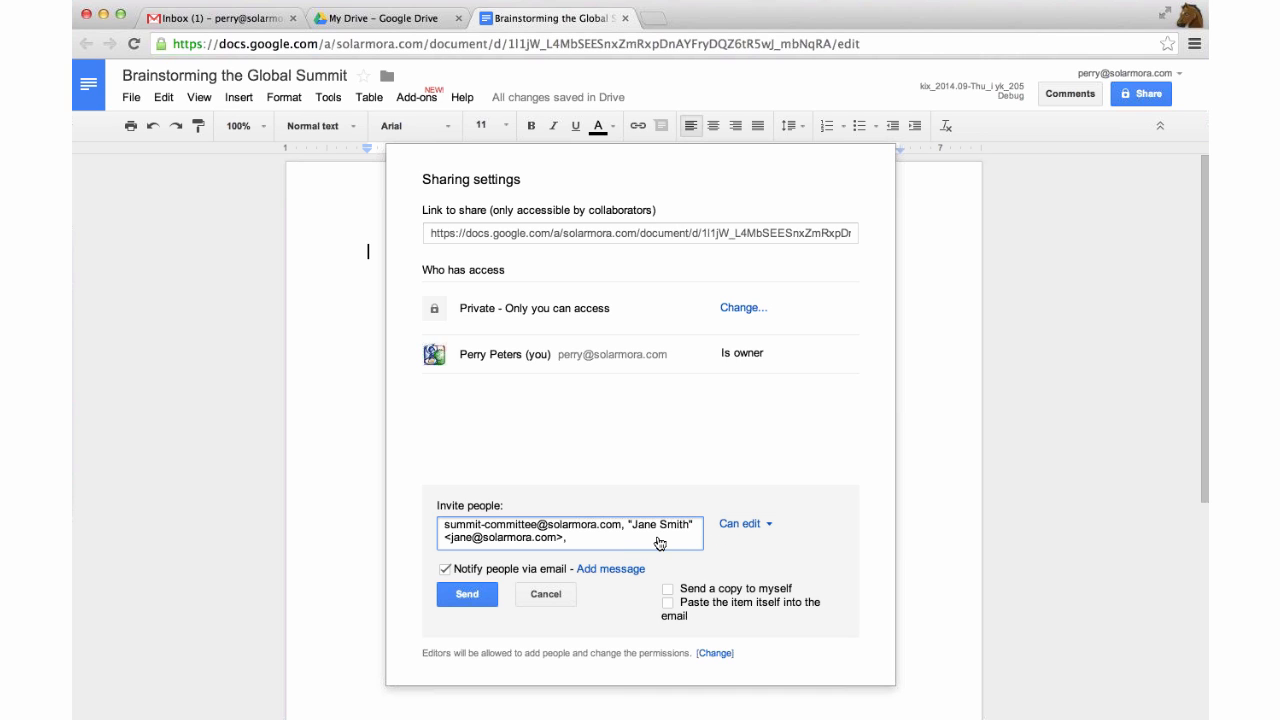
{"action": "left_click", "coordinate": [667, 592]}
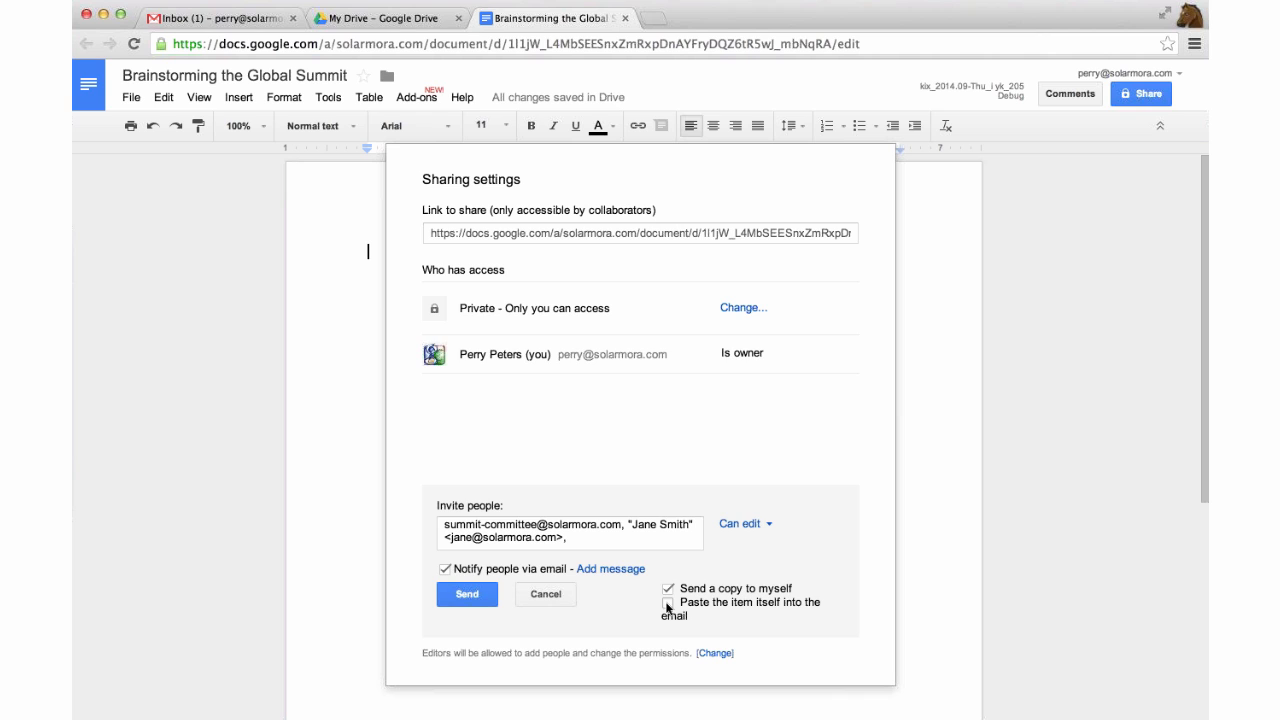
{"action": "left_click", "coordinate": [667, 603]}
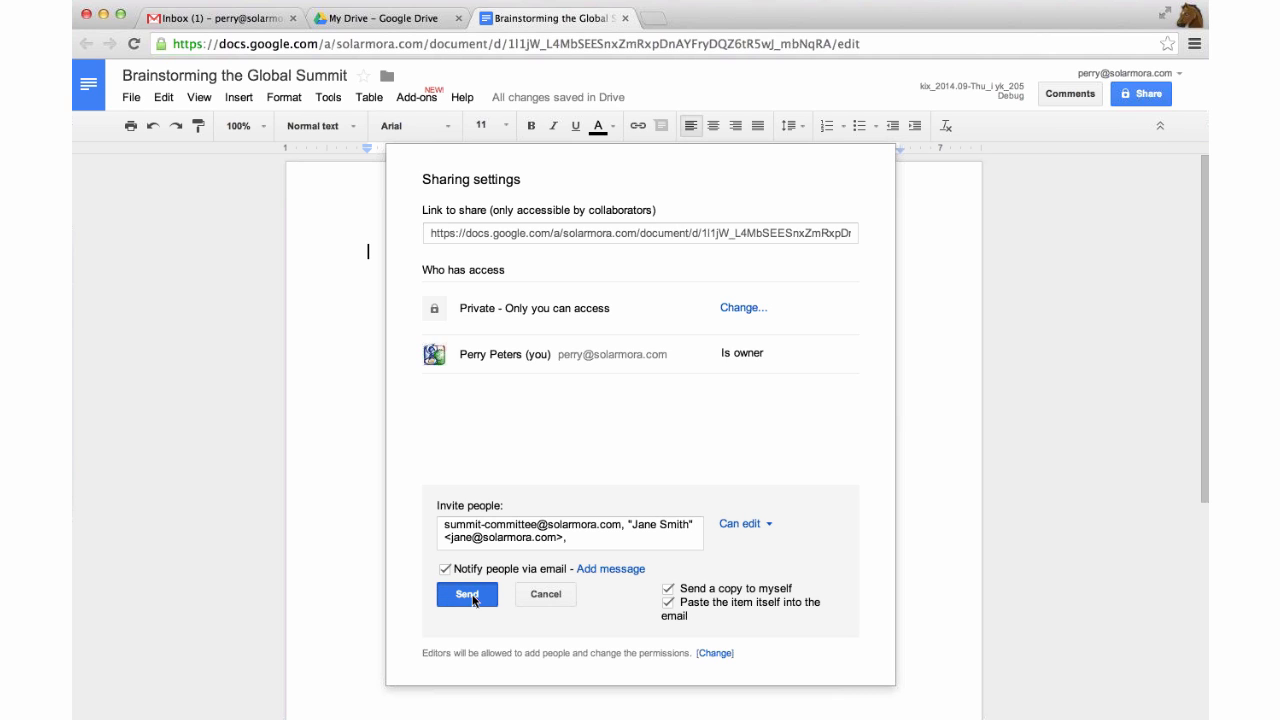
{"action": "left_click", "coordinate": [470, 596]}
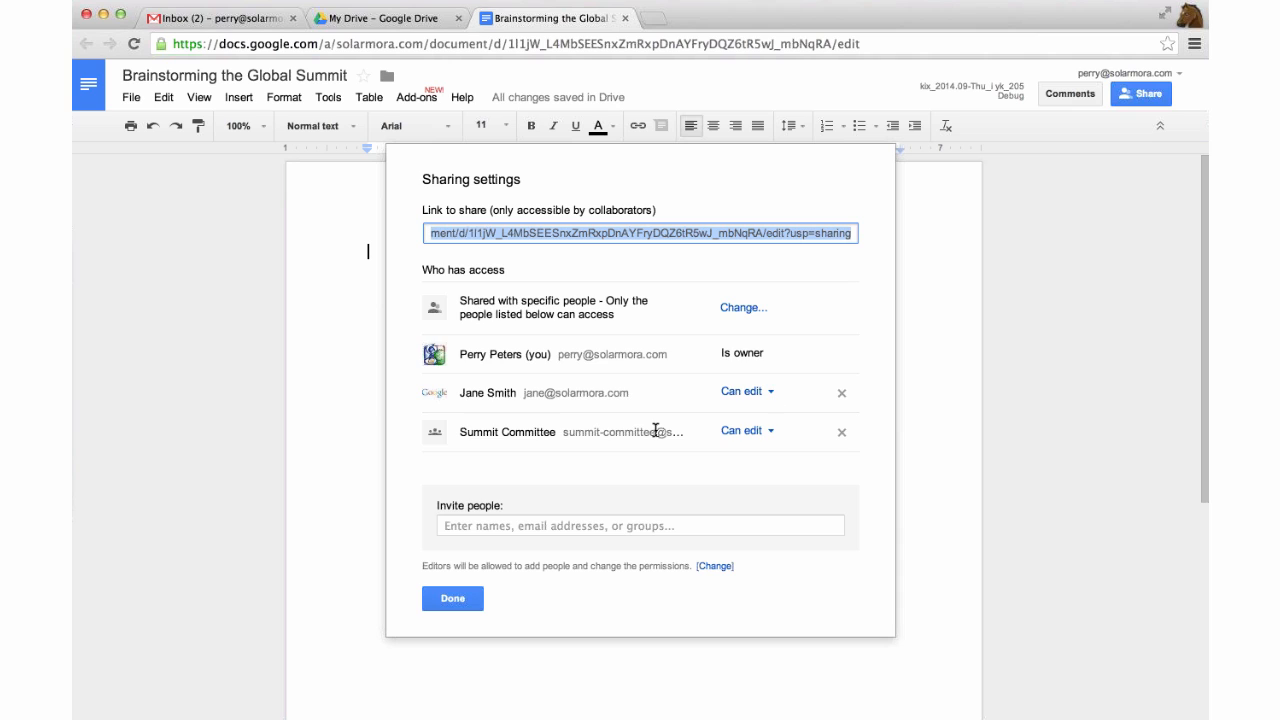
{"action": "left_click", "coordinate": [464, 598]}
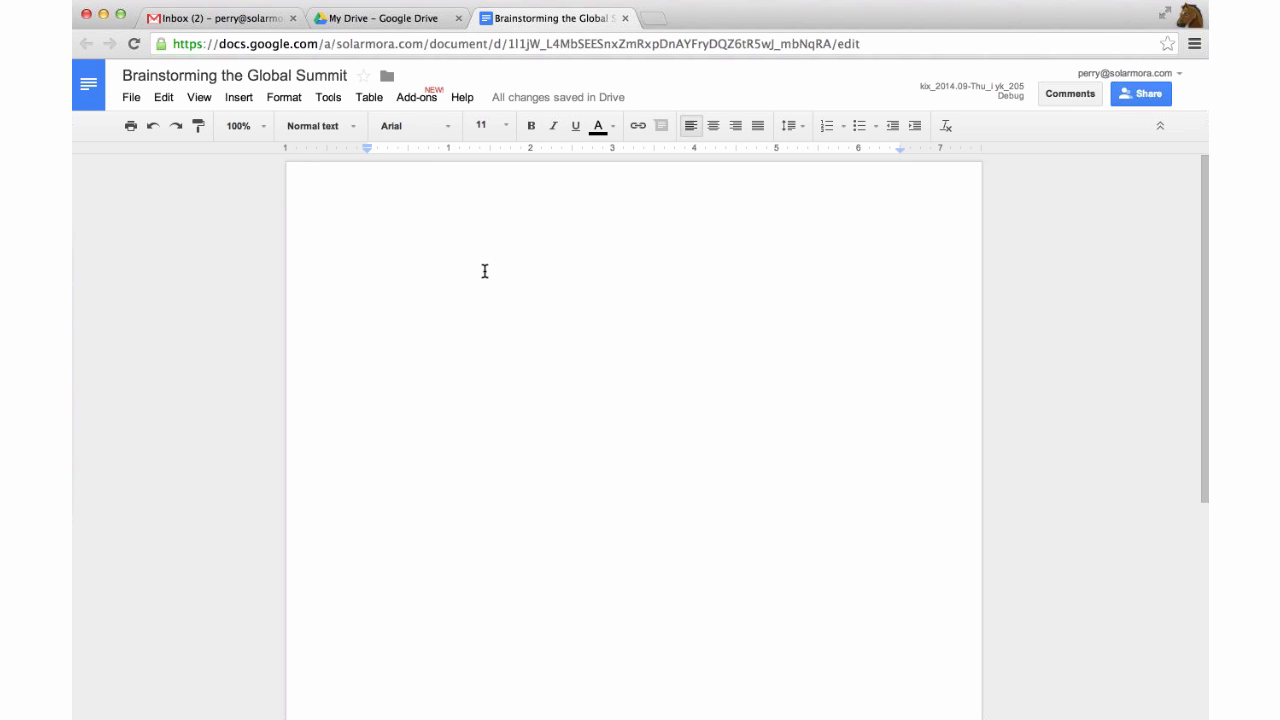
Type the title line 'Brainstorming the Global Summit' and add blank lines below it.
{"action": "type", "text": "B"}
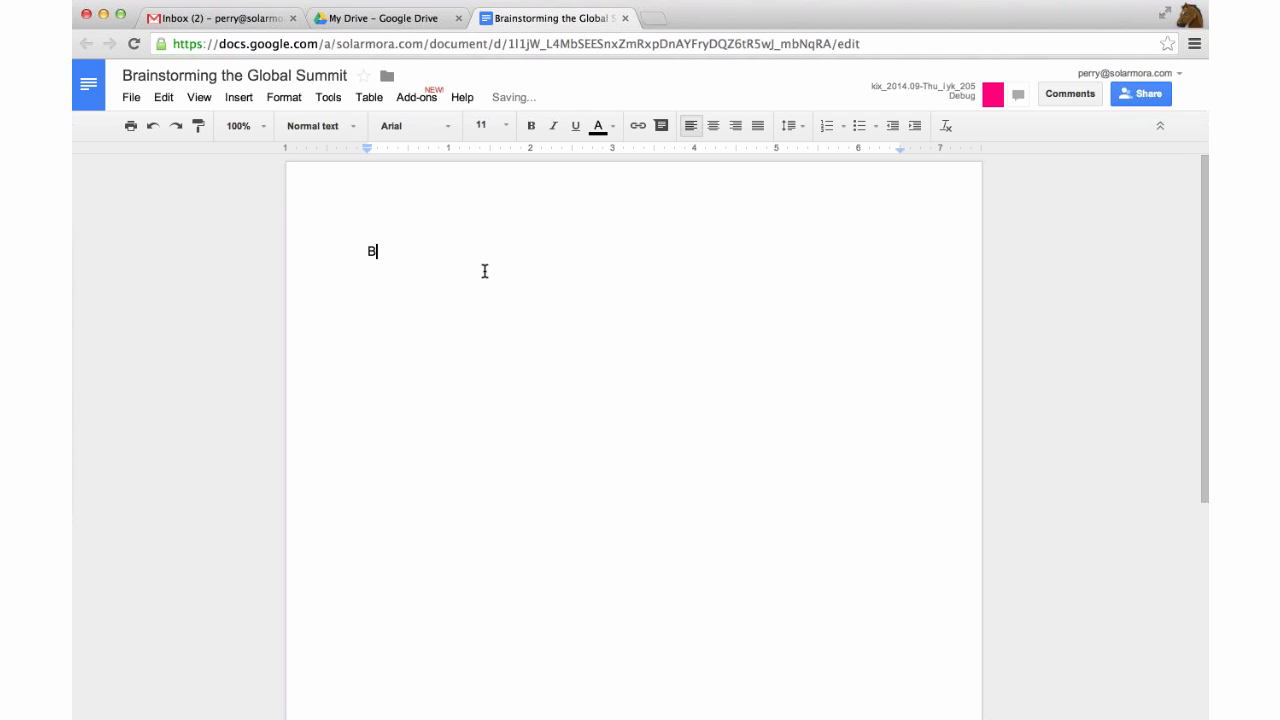
{"action": "type", "text": "rainstorming the g"}
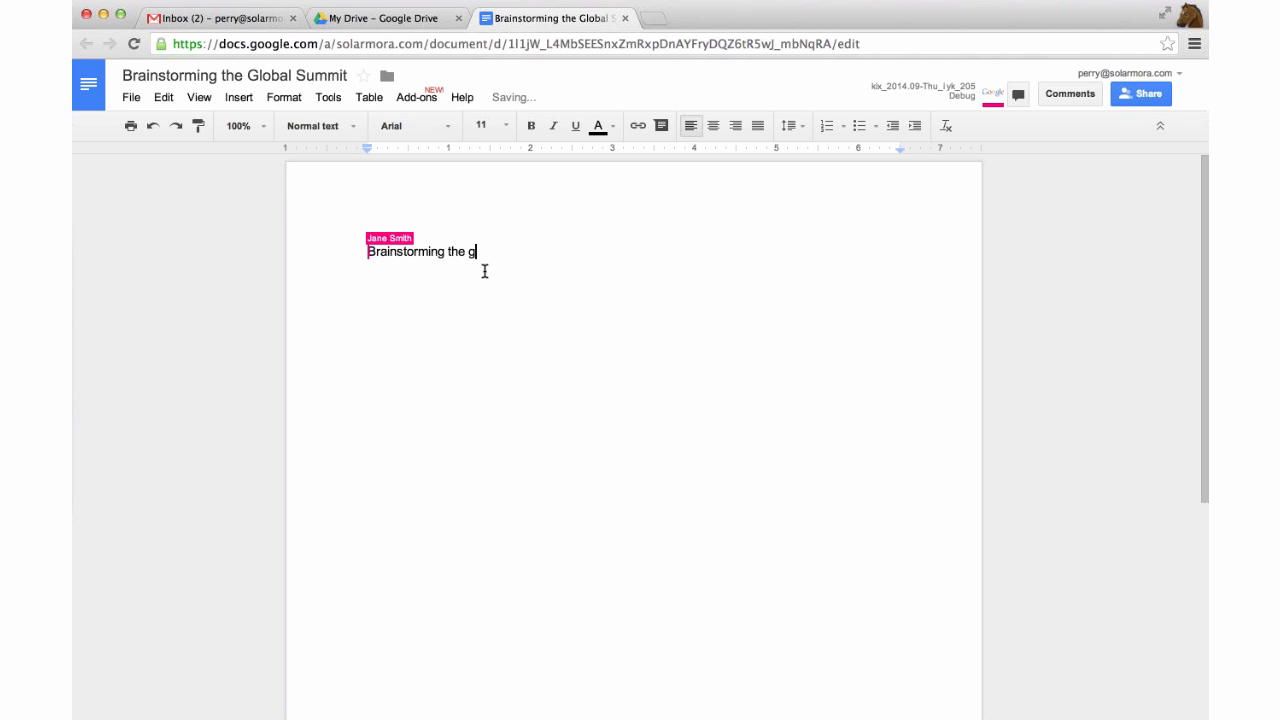
{"action": "key", "text": "BackSpace"}
{"action": "type", "text": "Global Summit"}
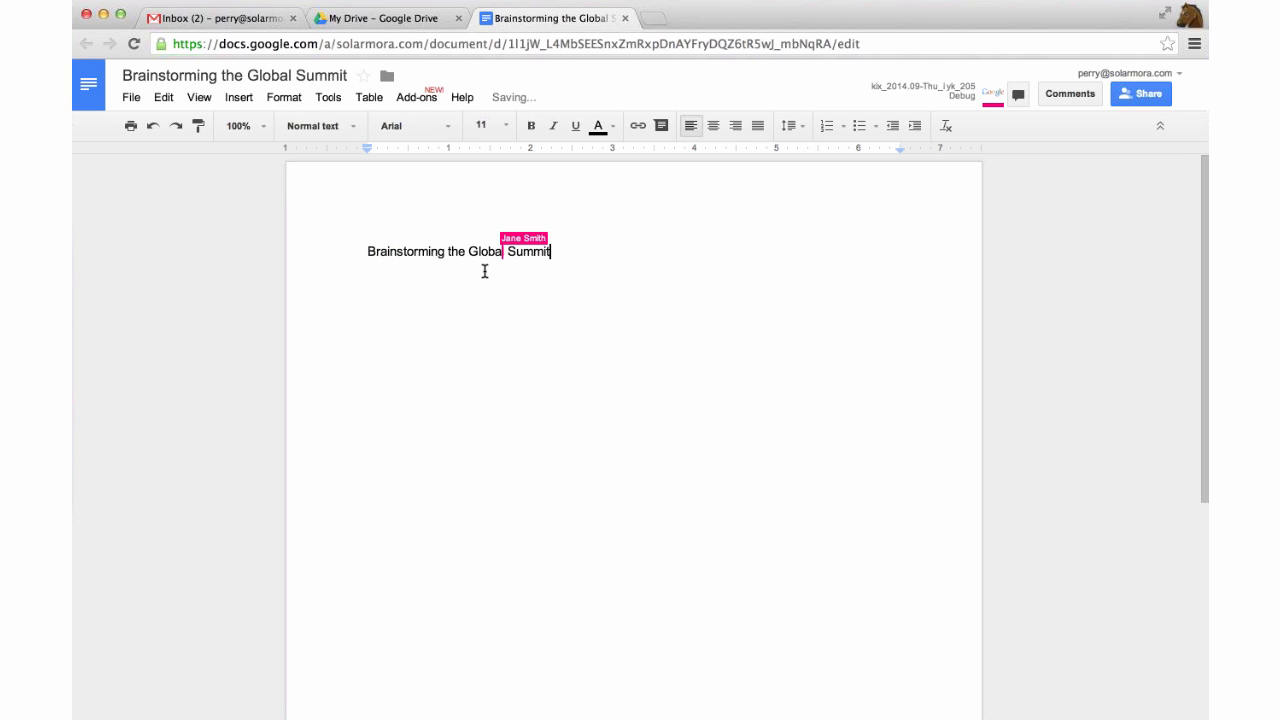
{"action": "key", "text": "Return"}
{"action": "key", "text": "Return"}
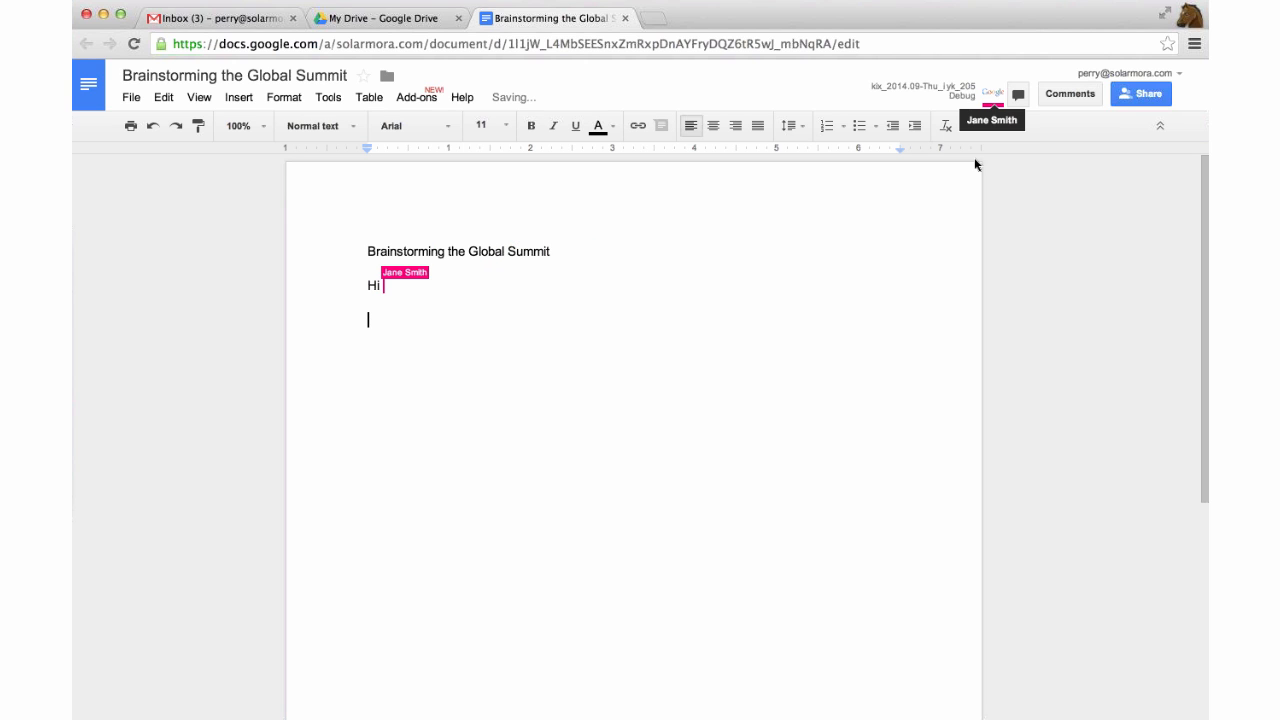
{"action": "mouse_move", "coordinate": [999, 94]}
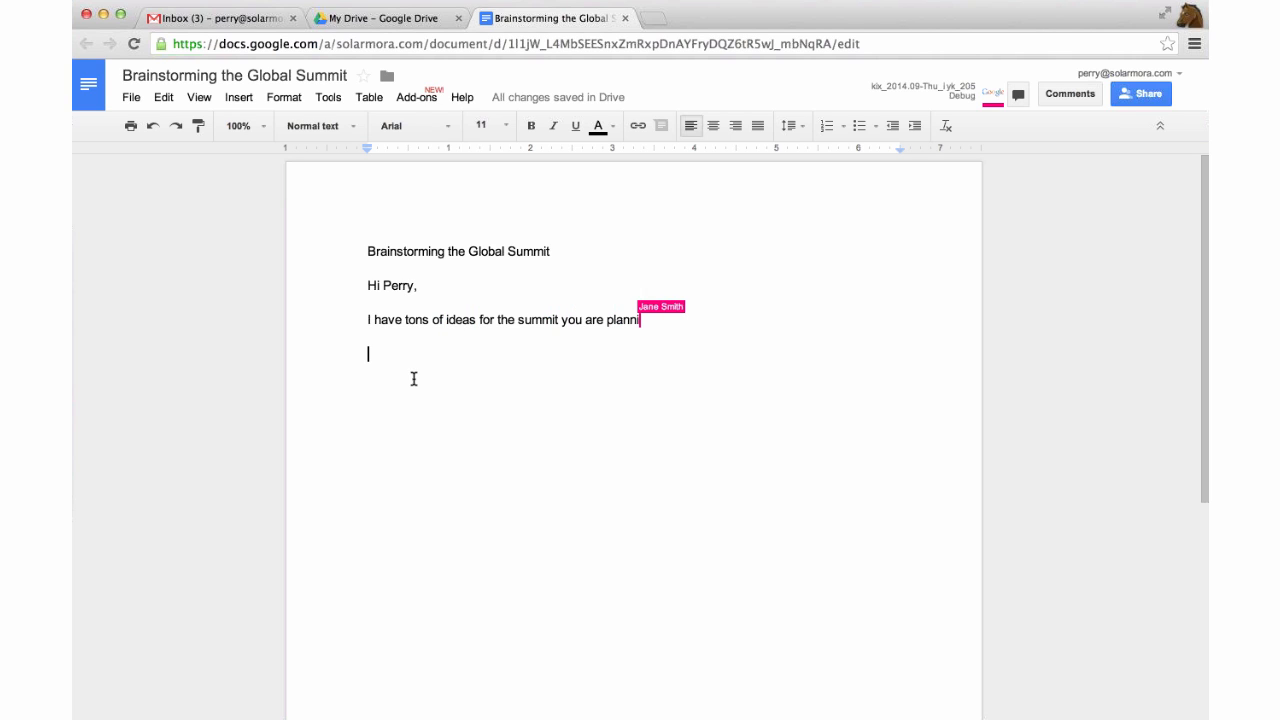
Reply with a greeting to the colleague and 'So glad you're helping me plan this!'.
{"action": "type", "text": "Hi Jane,"}
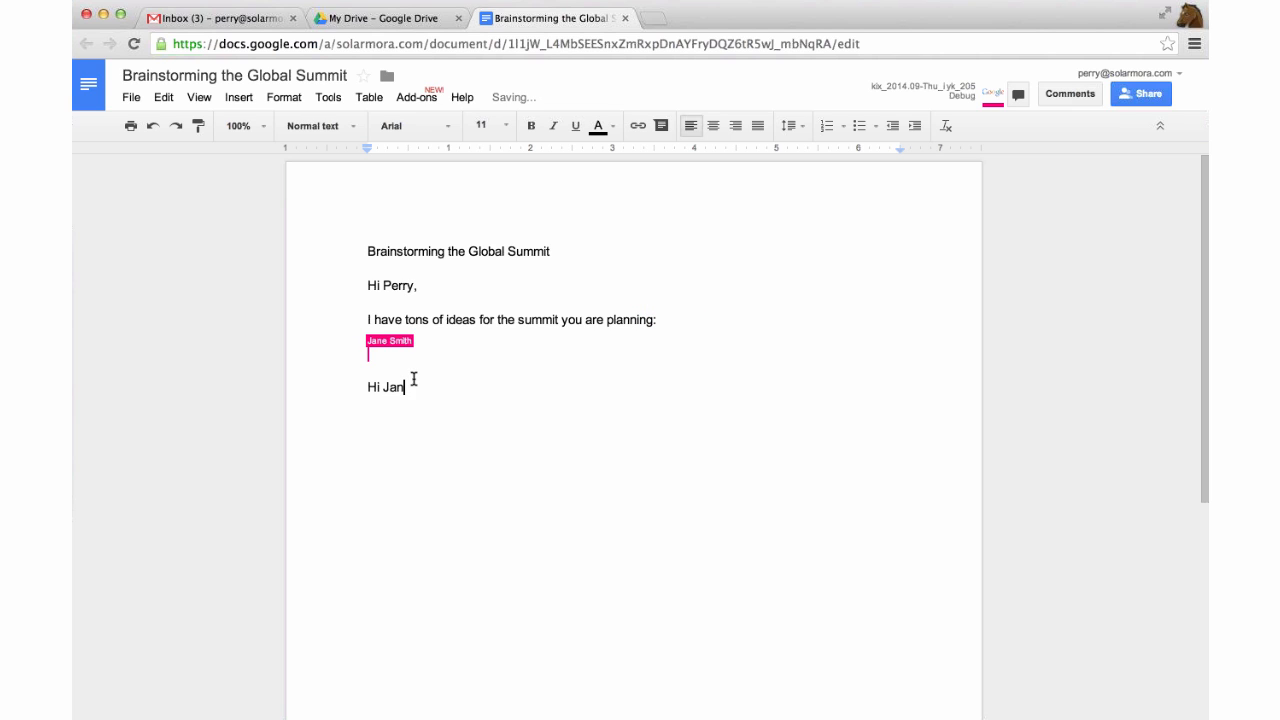
{"action": "key", "text": "Return"}
{"action": "type", "text": "So glad you're helping me plan this!"}
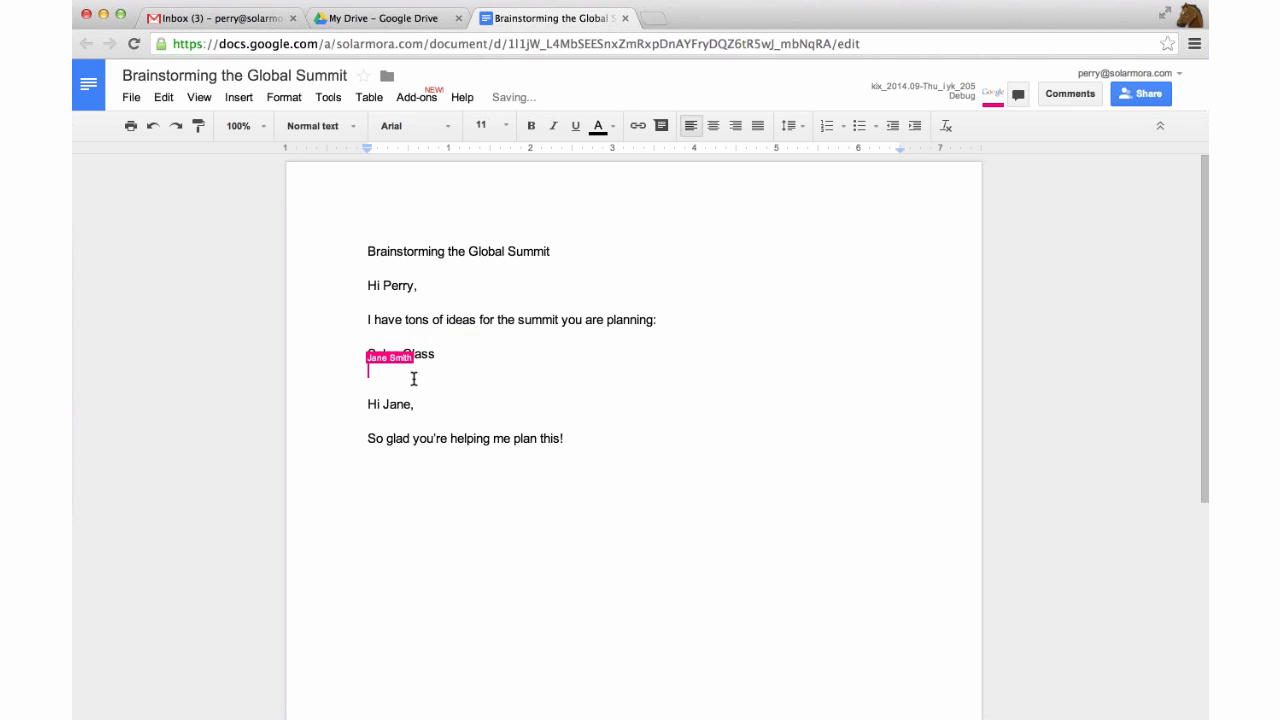
{"action": "key", "text": "Return"}
{"action": "key", "text": "Return"}
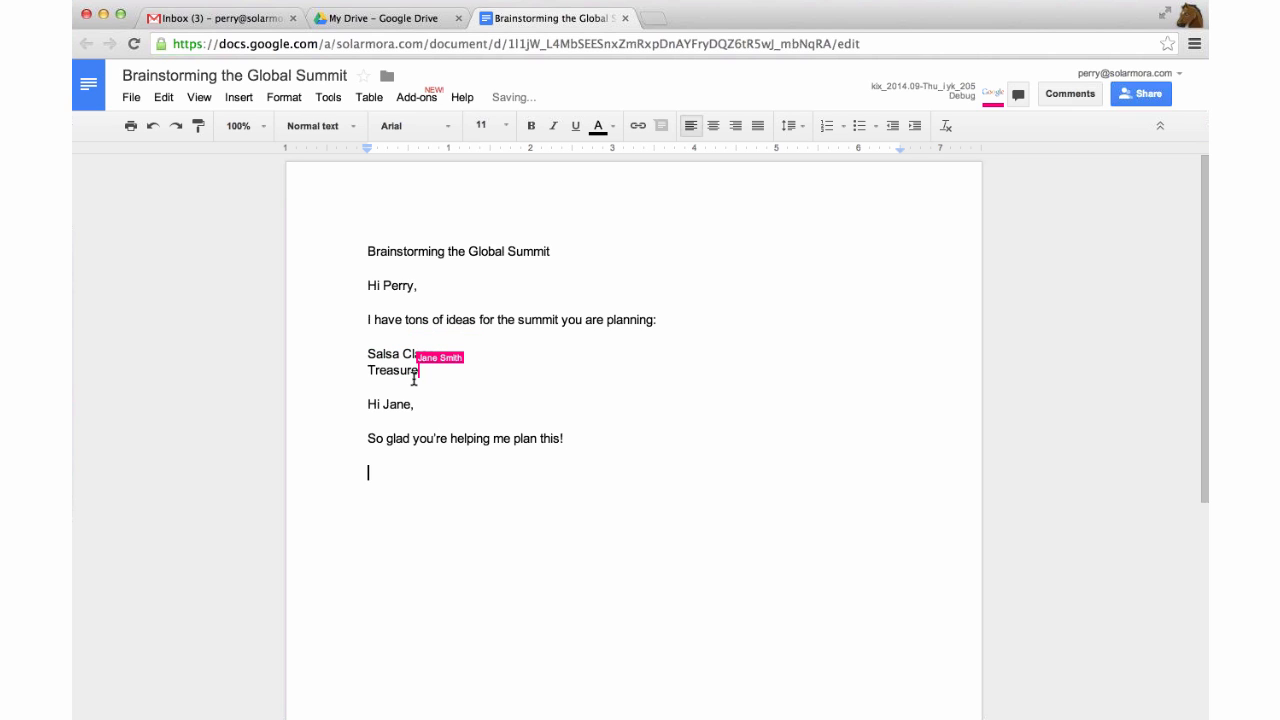
Add 'TO DO LIST:' with items 'Find a salsa class teacher' and 'Create budget'.
{"action": "type", "text": "TO DO LIST:"}
{"action": "key", "text": "Return"}
{"action": "type", "text": "F"}
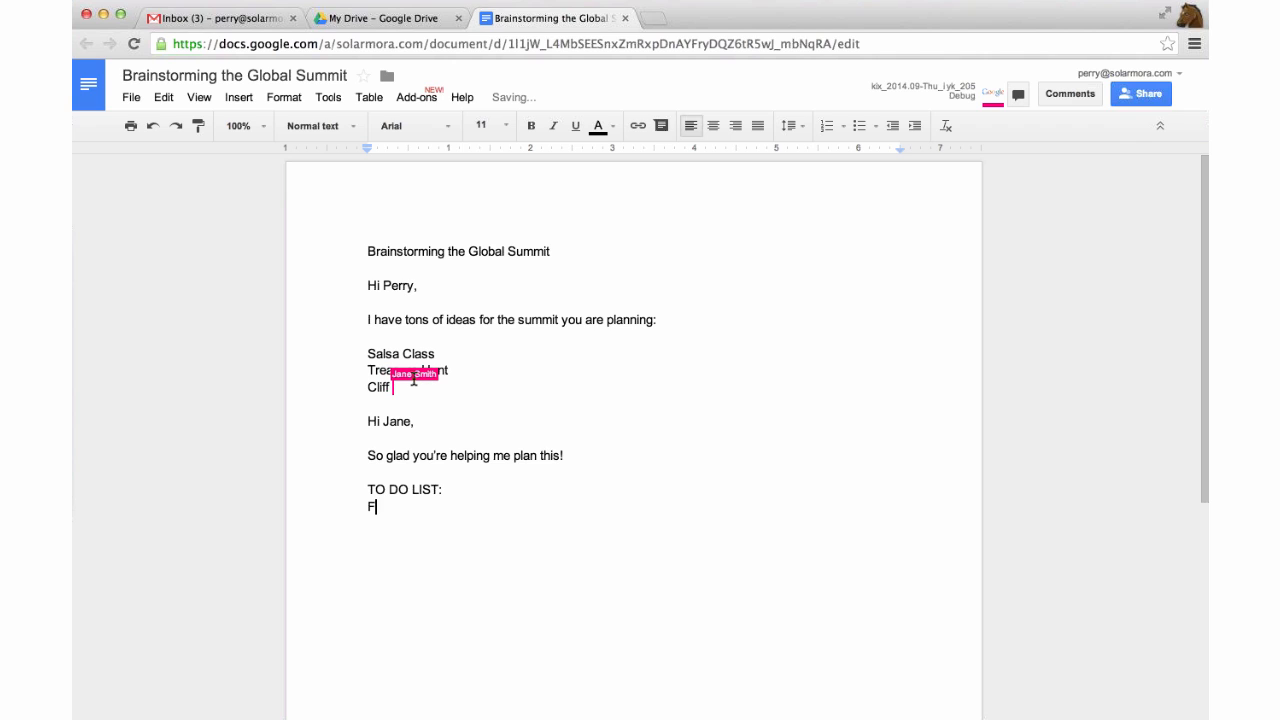
{"action": "type", "text": "ind"}
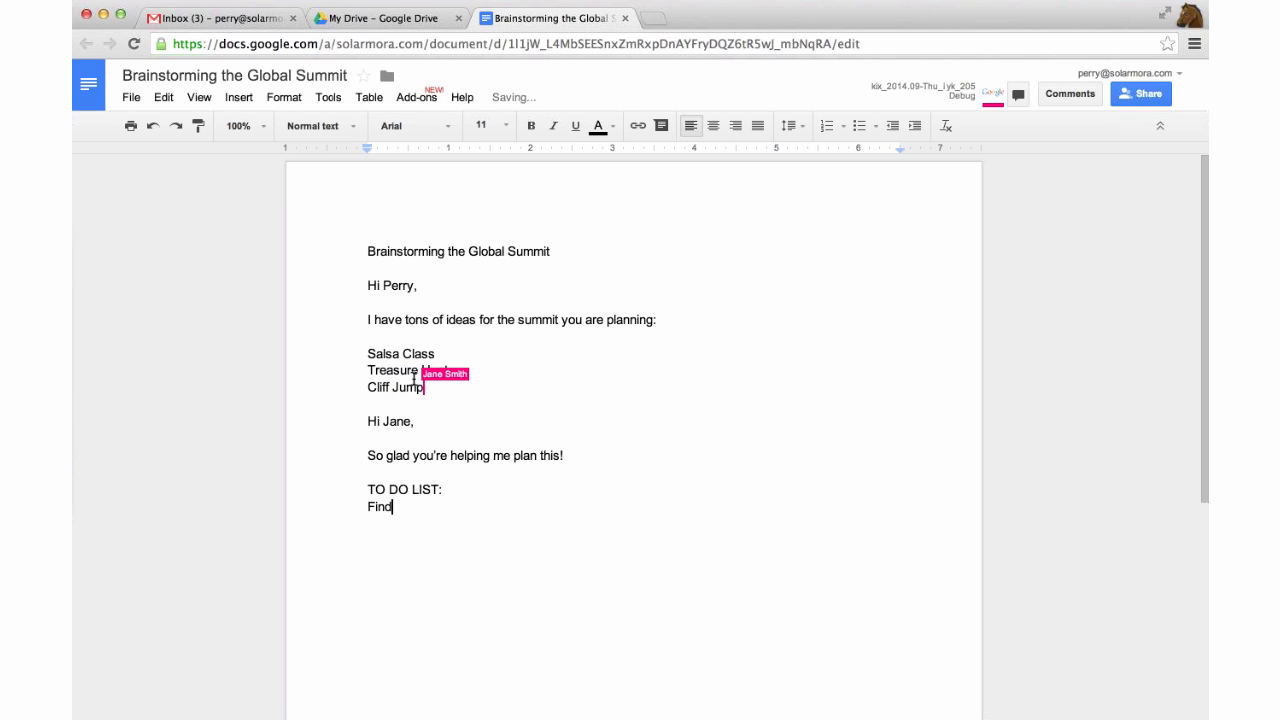
{"action": "type", "text": " a salsa class "}
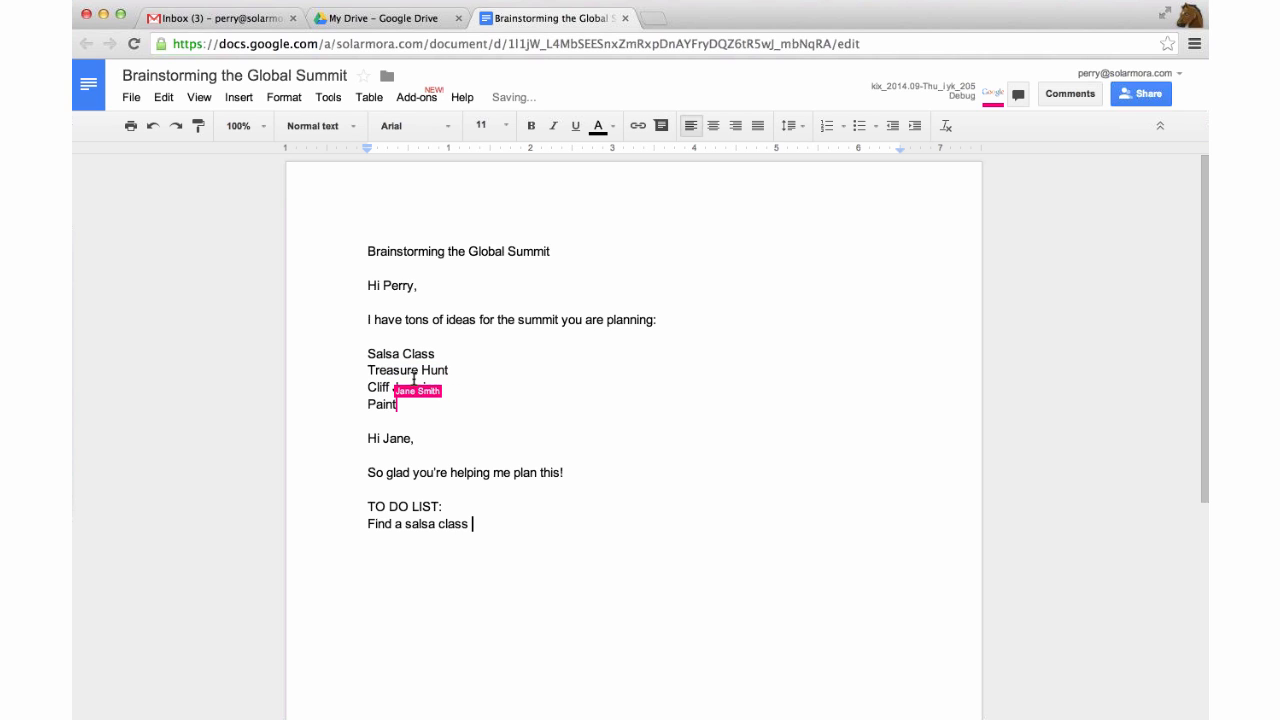
{"action": "type", "text": "teacher"}
{"action": "key", "text": "Return"}
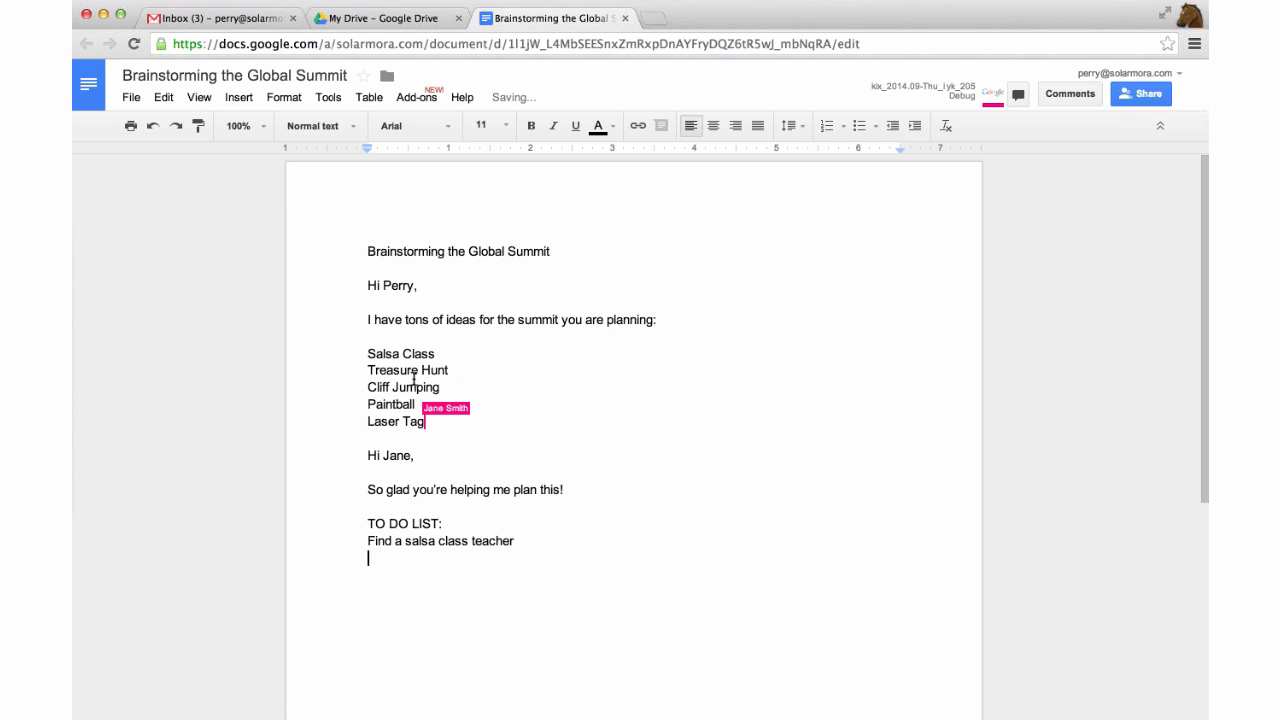
{"action": "type", "text": "Create budget"}
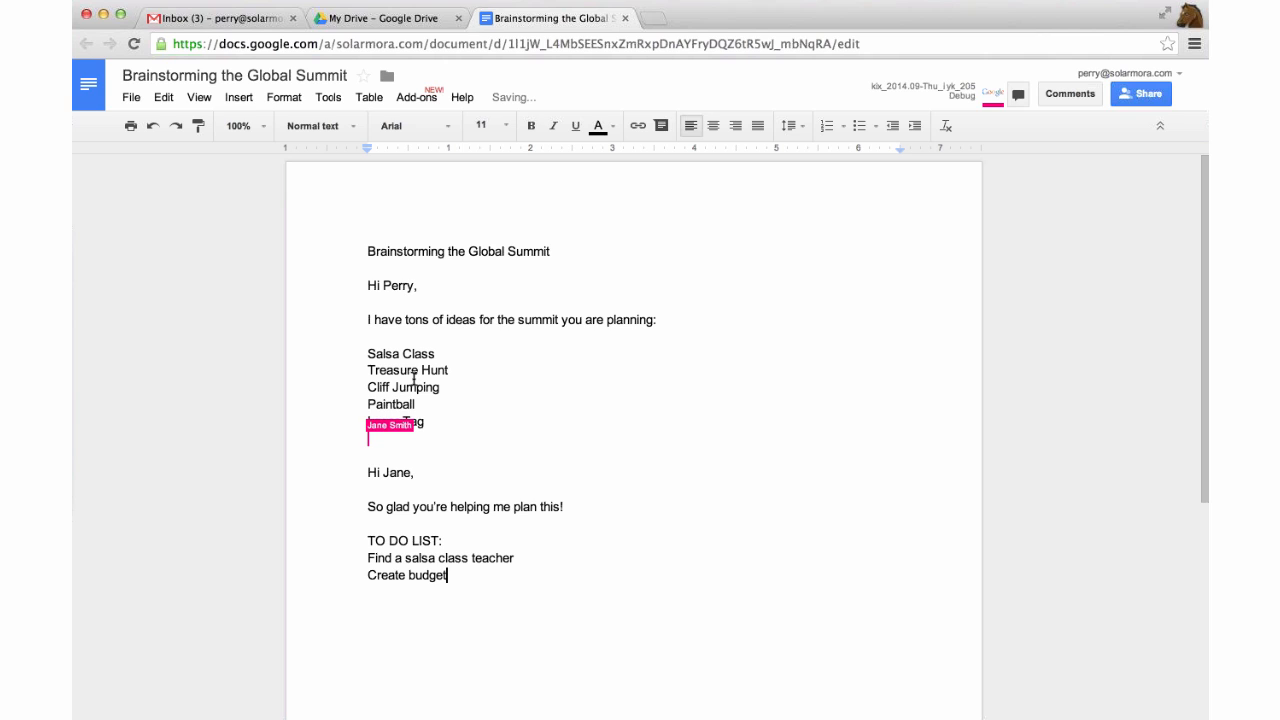
{"action": "key", "text": "Return"}
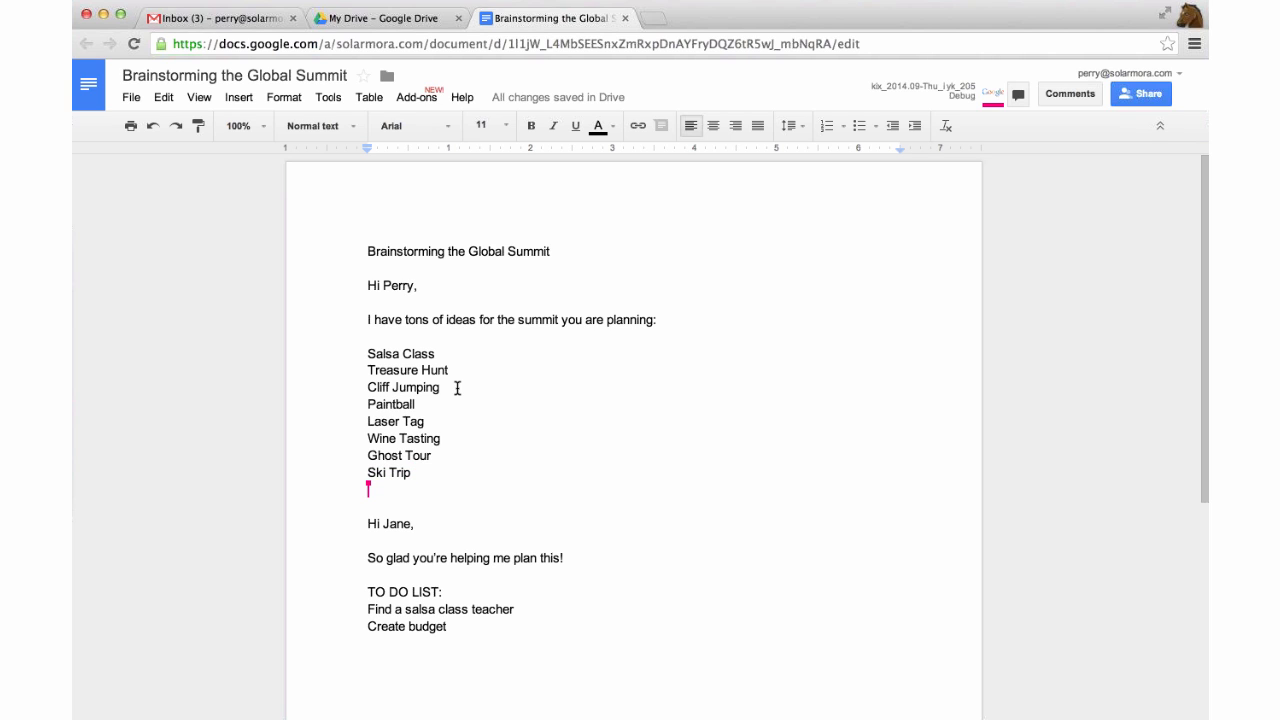
{"action": "scroll", "coordinate": [574, 477], "scroll_direction": "down", "scroll_amount": 1}
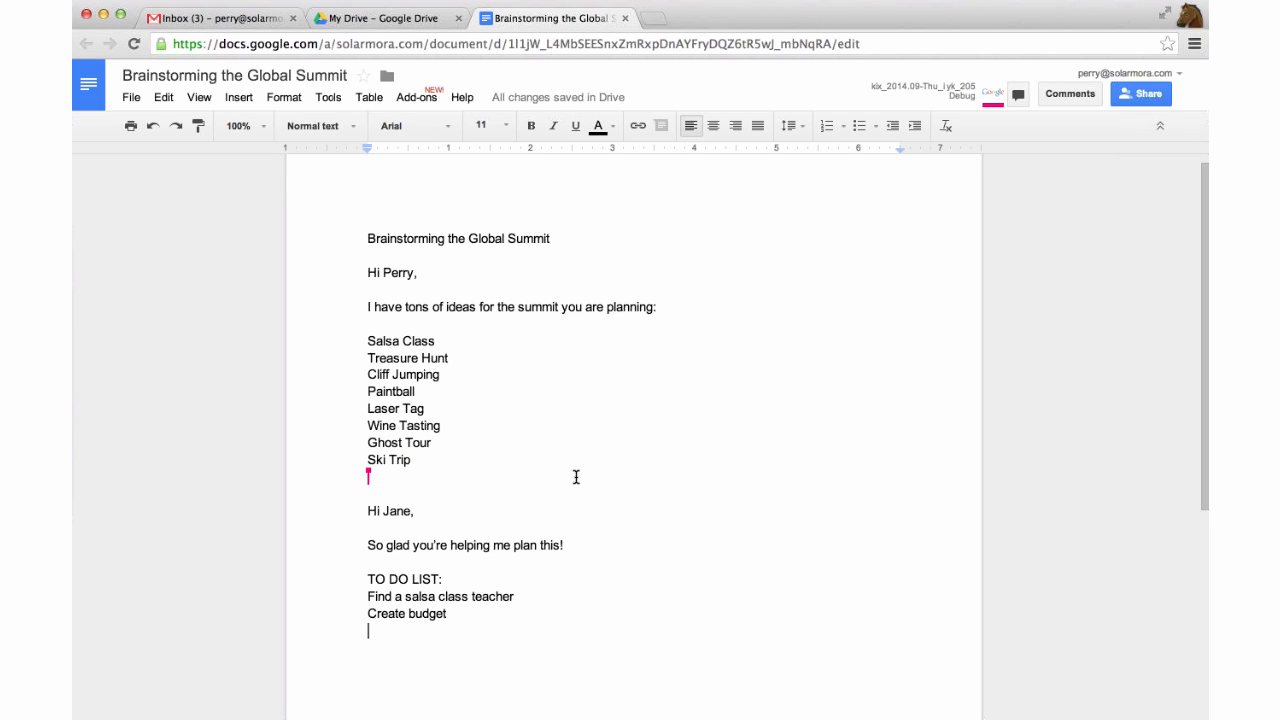
{"action": "scroll", "coordinate": [466, 629], "scroll_direction": "down", "scroll_amount": 4}
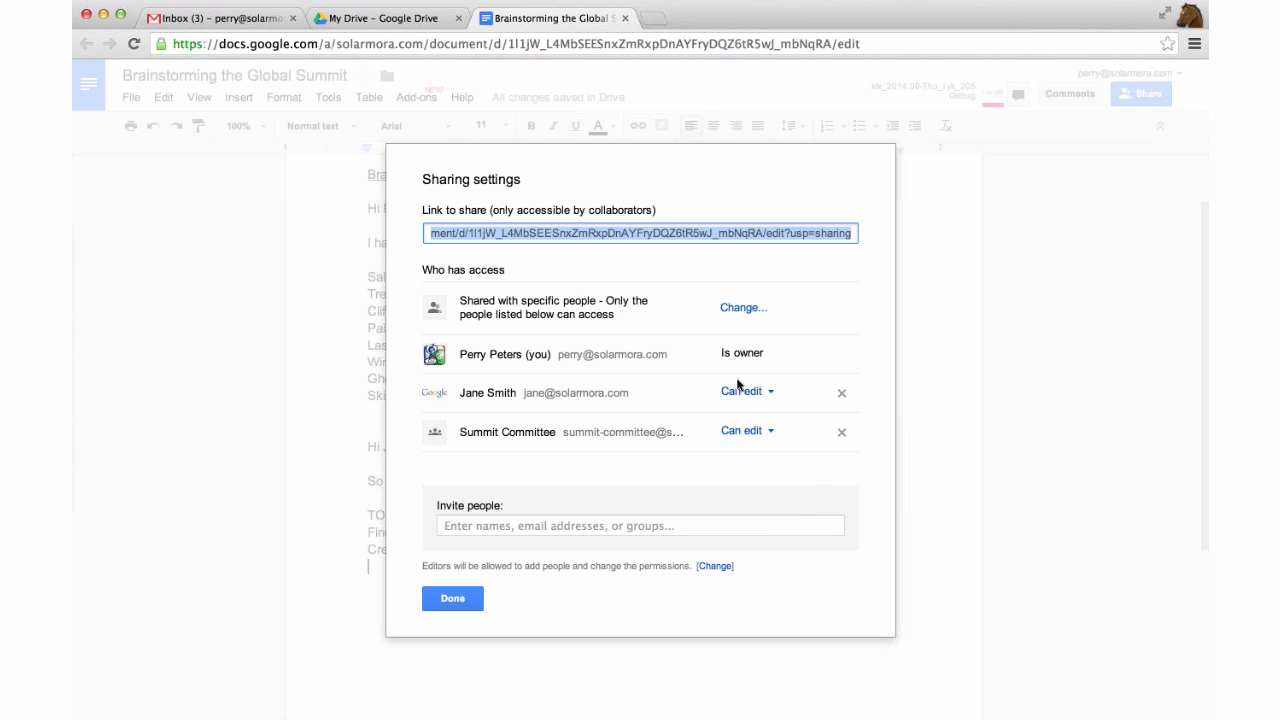
Keep the collaborator at Can edit and bring up the document's visibility options.
{"action": "left_click", "coordinate": [762, 396]}
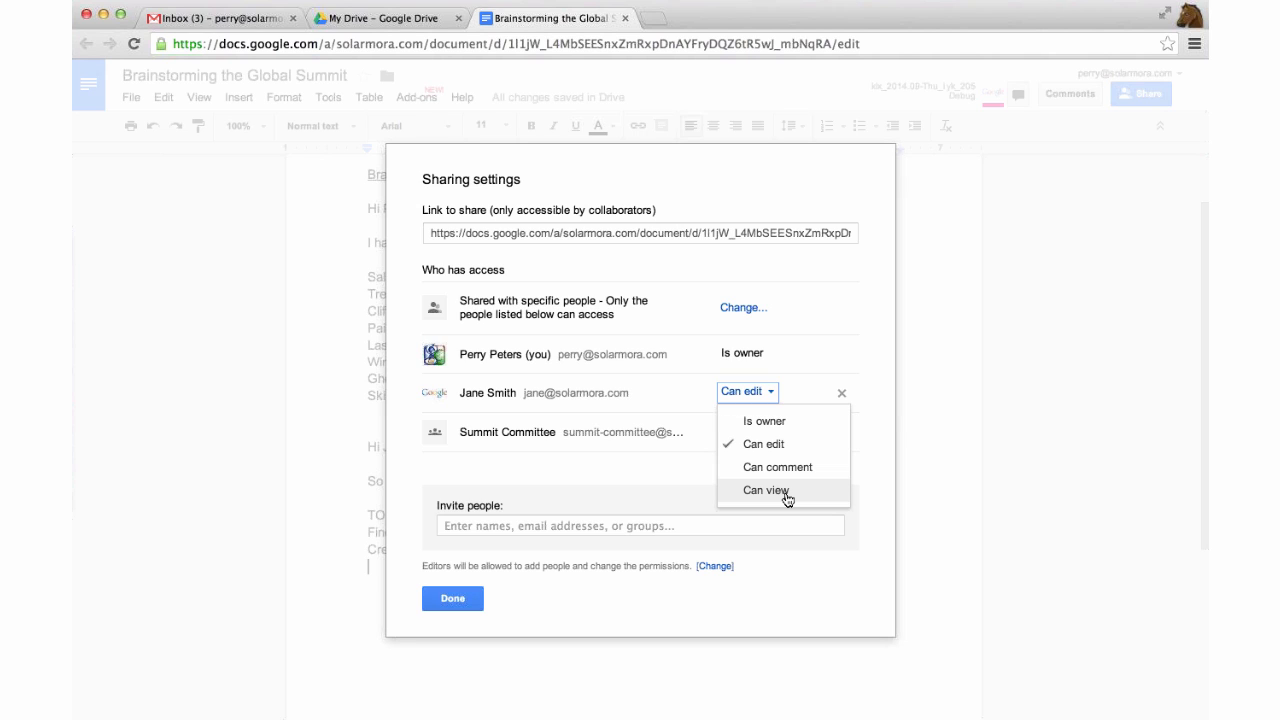
{"action": "left_click", "coordinate": [707, 272]}
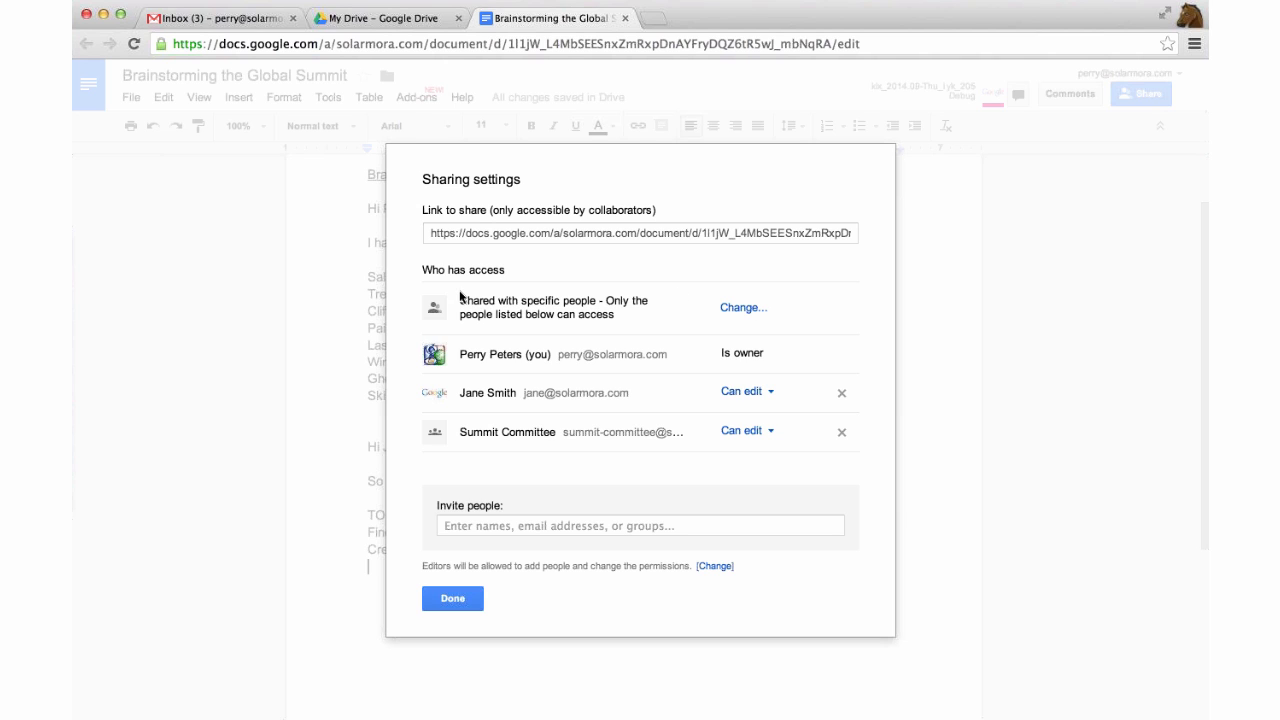
{"action": "left_click", "coordinate": [749, 310]}
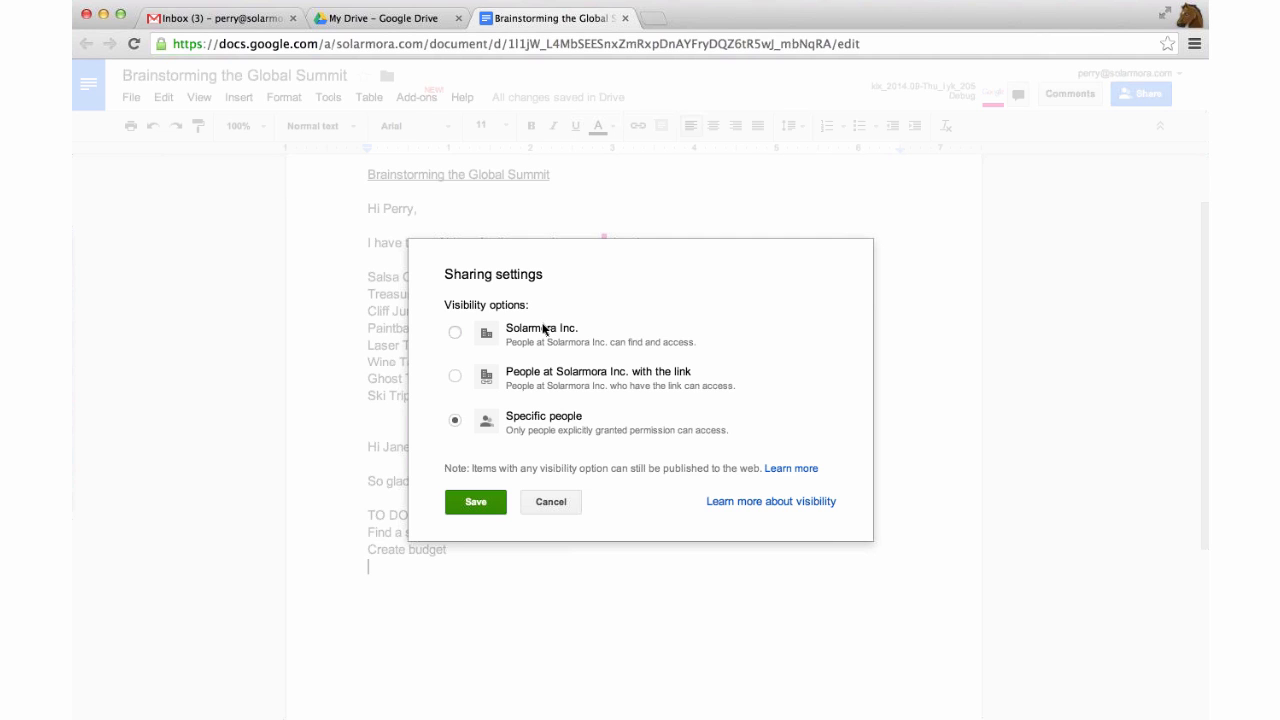
Try the Solarmora Inc. visibility levels, revert to Specific people, and cancel without changes.
{"action": "left_click", "coordinate": [456, 331]}
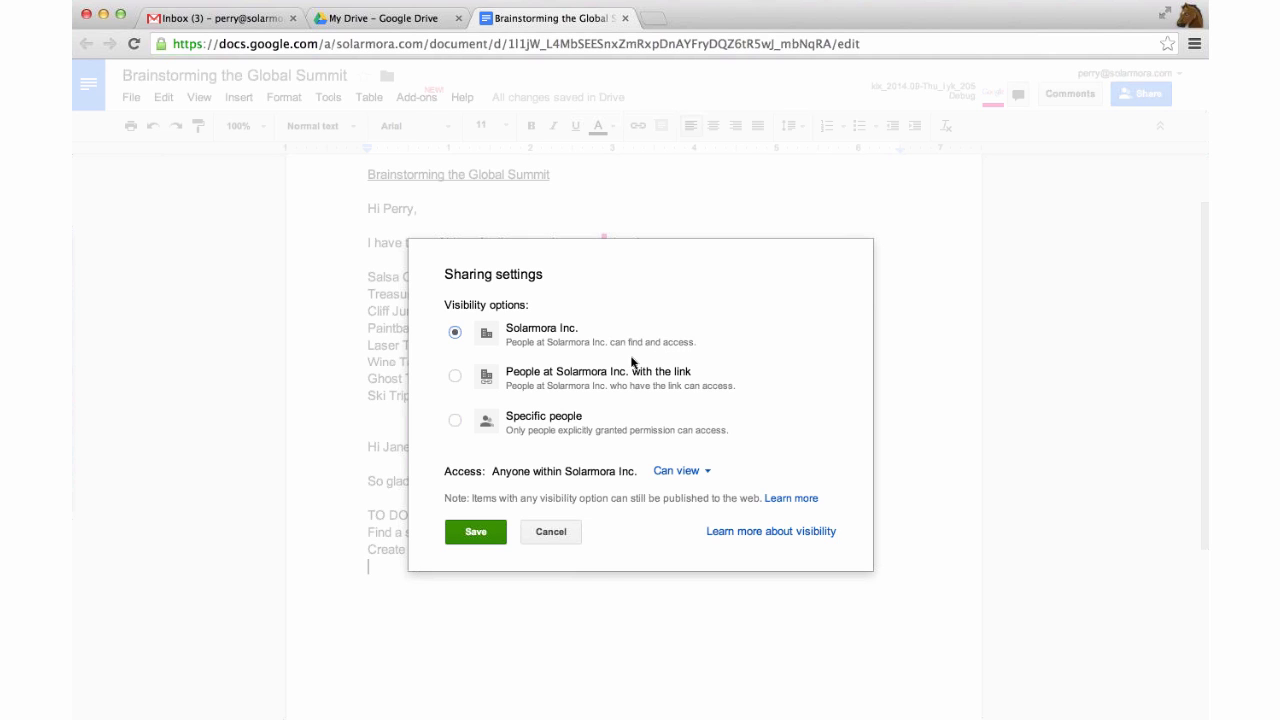
{"action": "left_click", "coordinate": [455, 376]}
{"action": "left_click", "coordinate": [455, 420]}
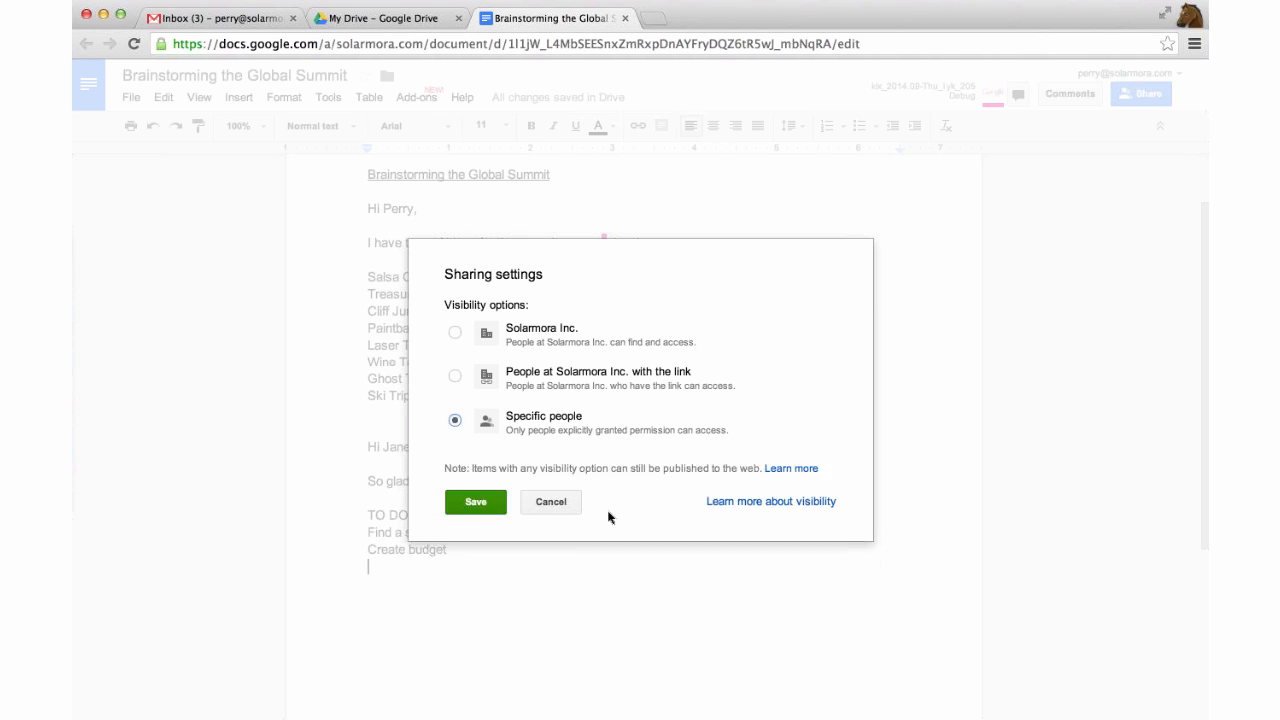
{"action": "left_click", "coordinate": [553, 505]}
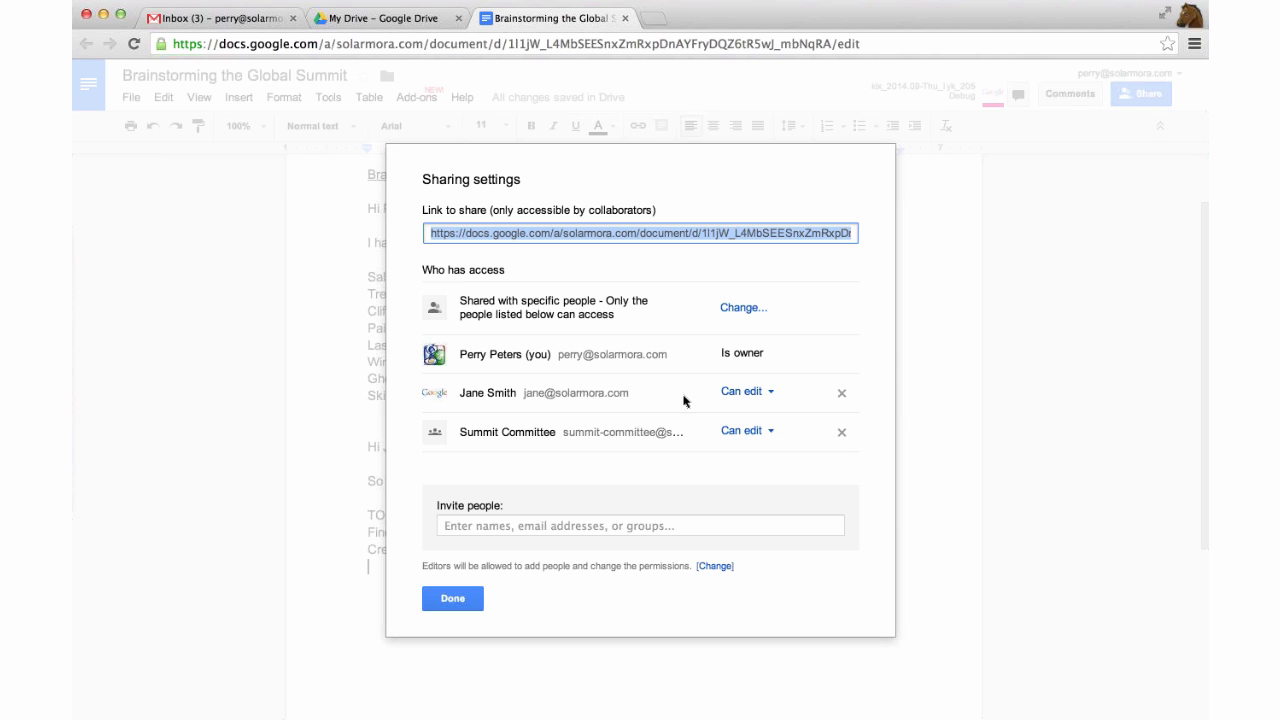
{"action": "left_click", "coordinate": [473, 603]}
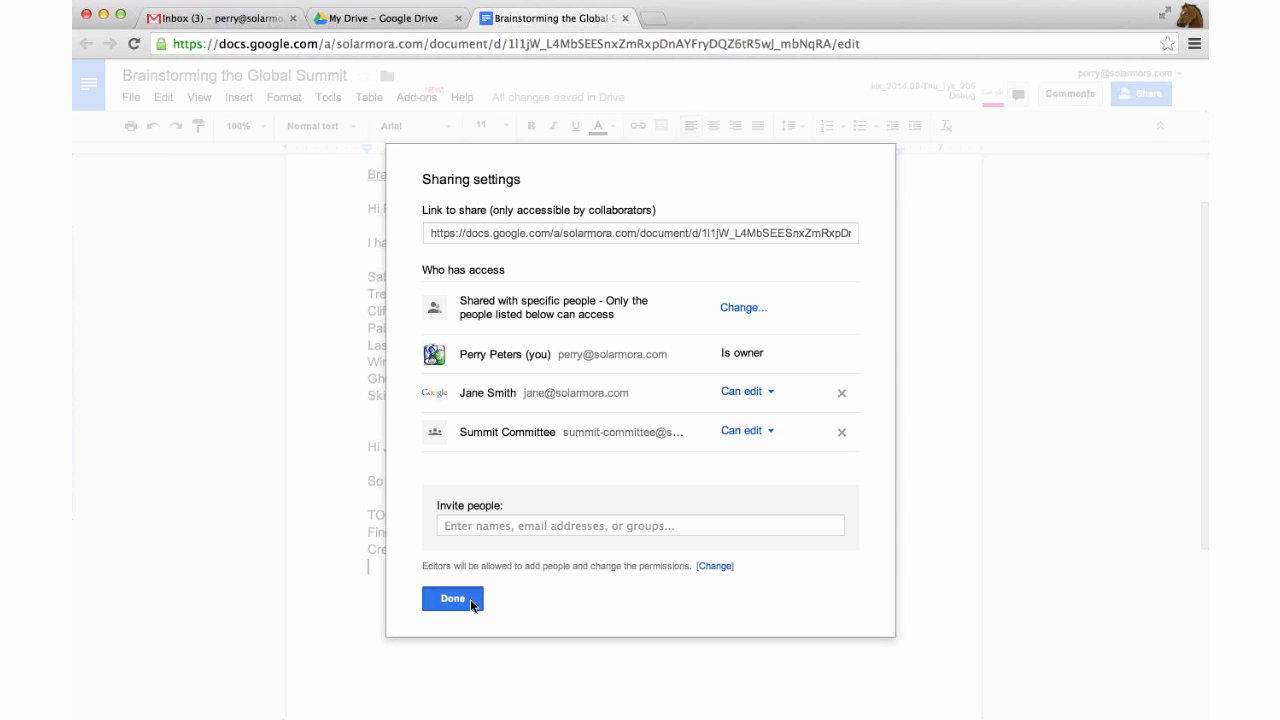
Close the Brainstorming the Global Summit document tab, returning to the My Drive list.
{"action": "scroll", "coordinate": [706, 432], "scroll_direction": "up", "scroll_amount": 2}
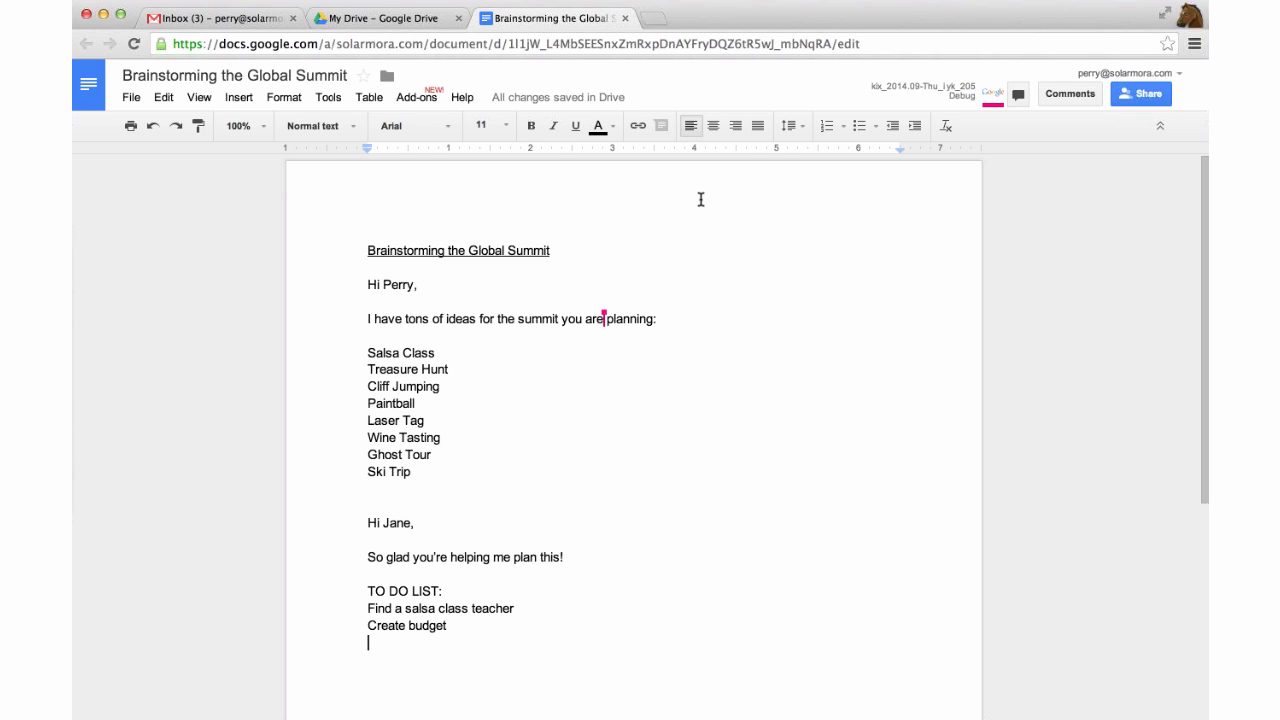
{"action": "left_click", "coordinate": [625, 18]}
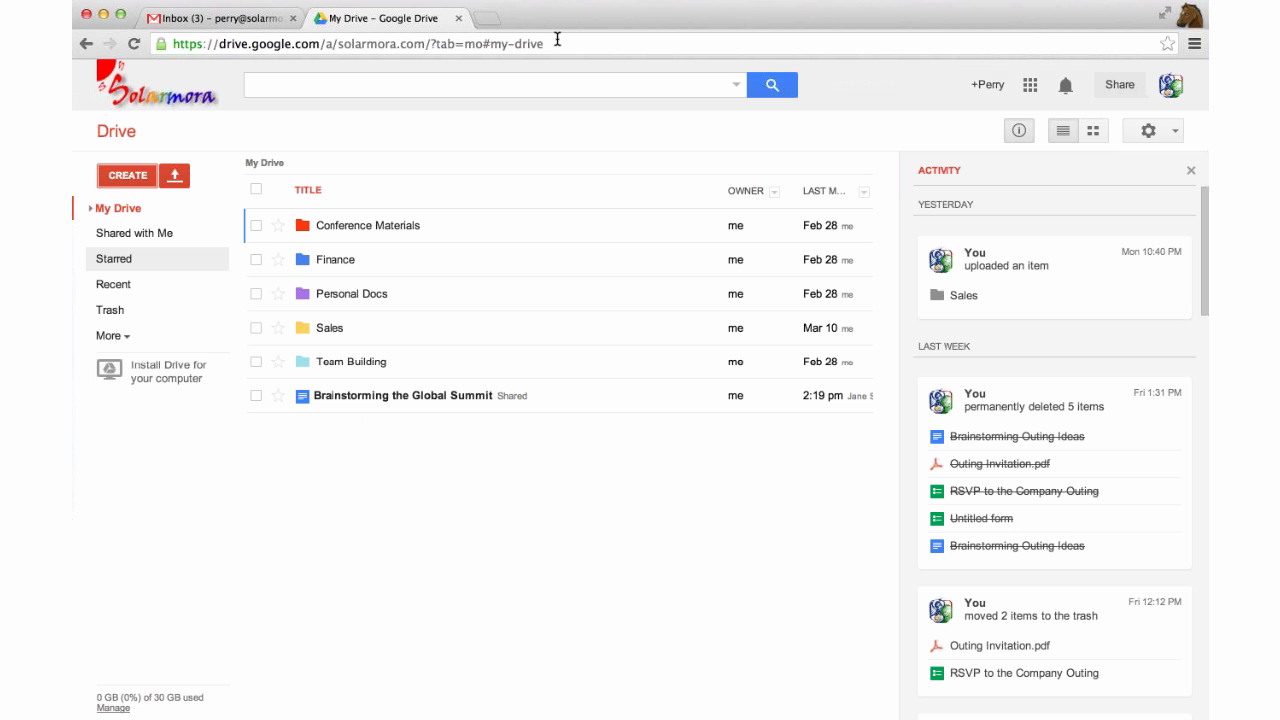
{"action": "left_click", "coordinate": [460, 20]}
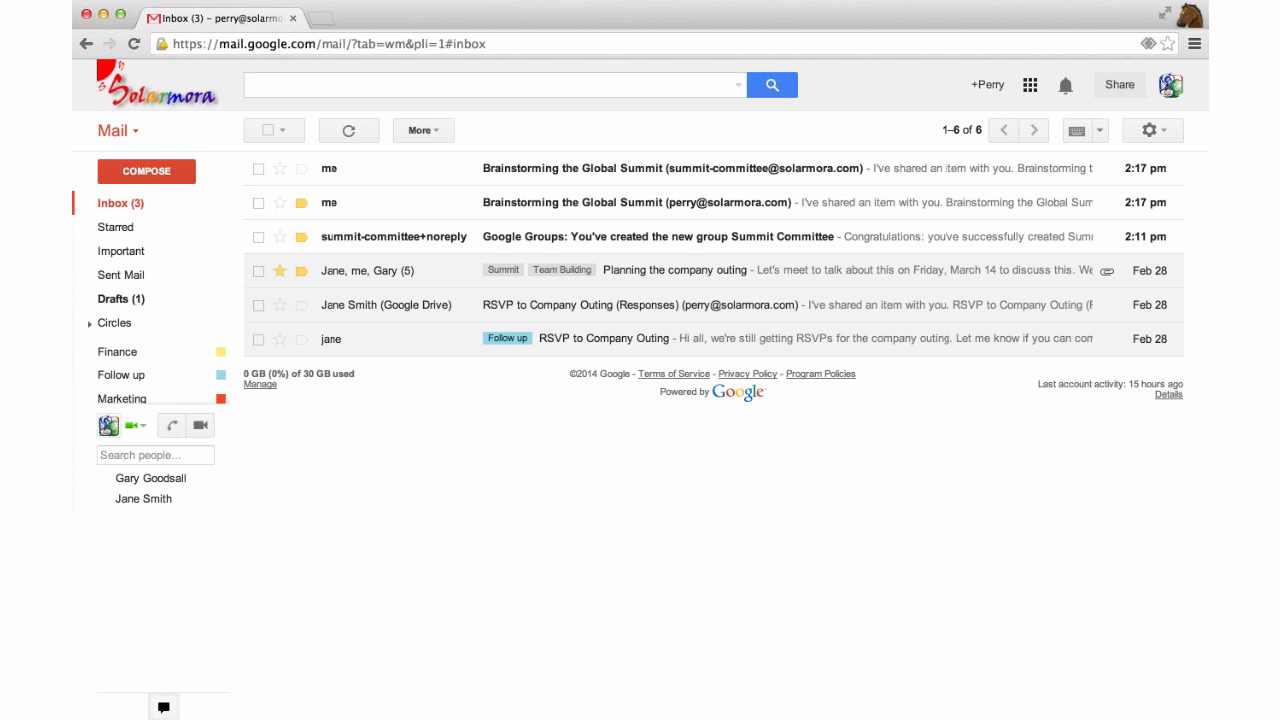
{"action": "left_click", "coordinate": [1031, 85]}
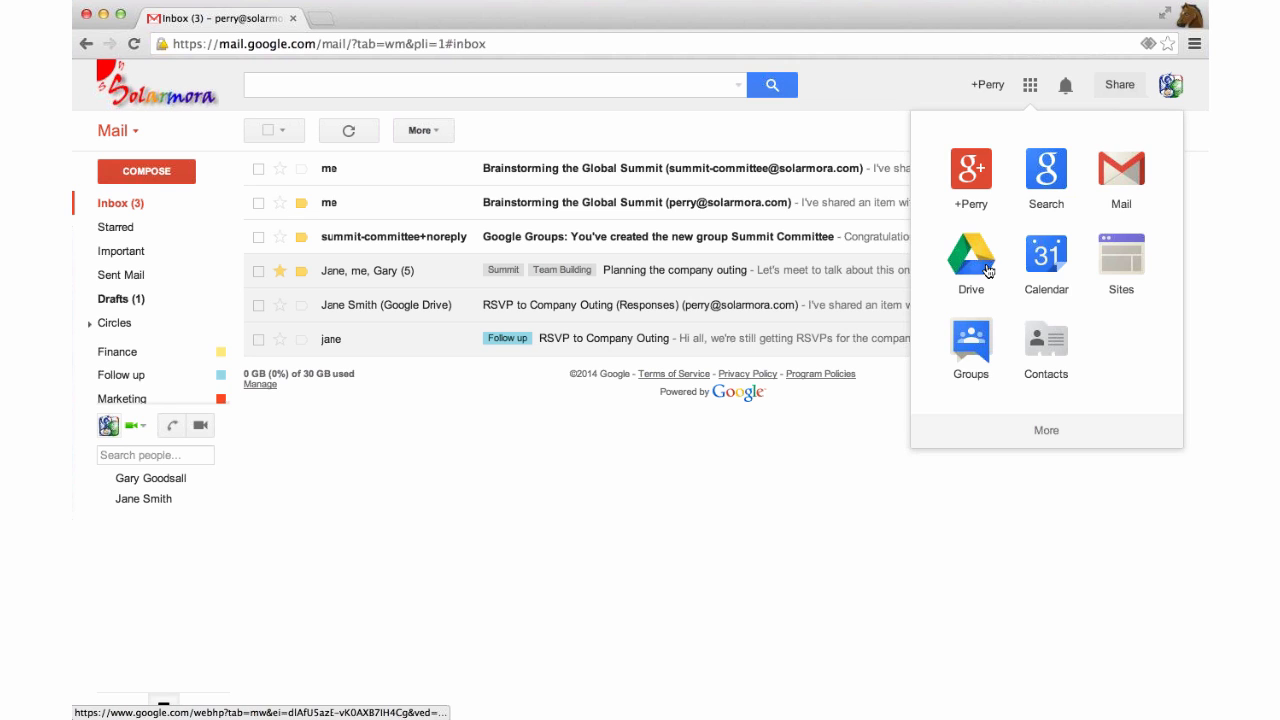
Go to Google Drive and create a new Google Form from the Create menu.
{"action": "left_click", "coordinate": [985, 266]}
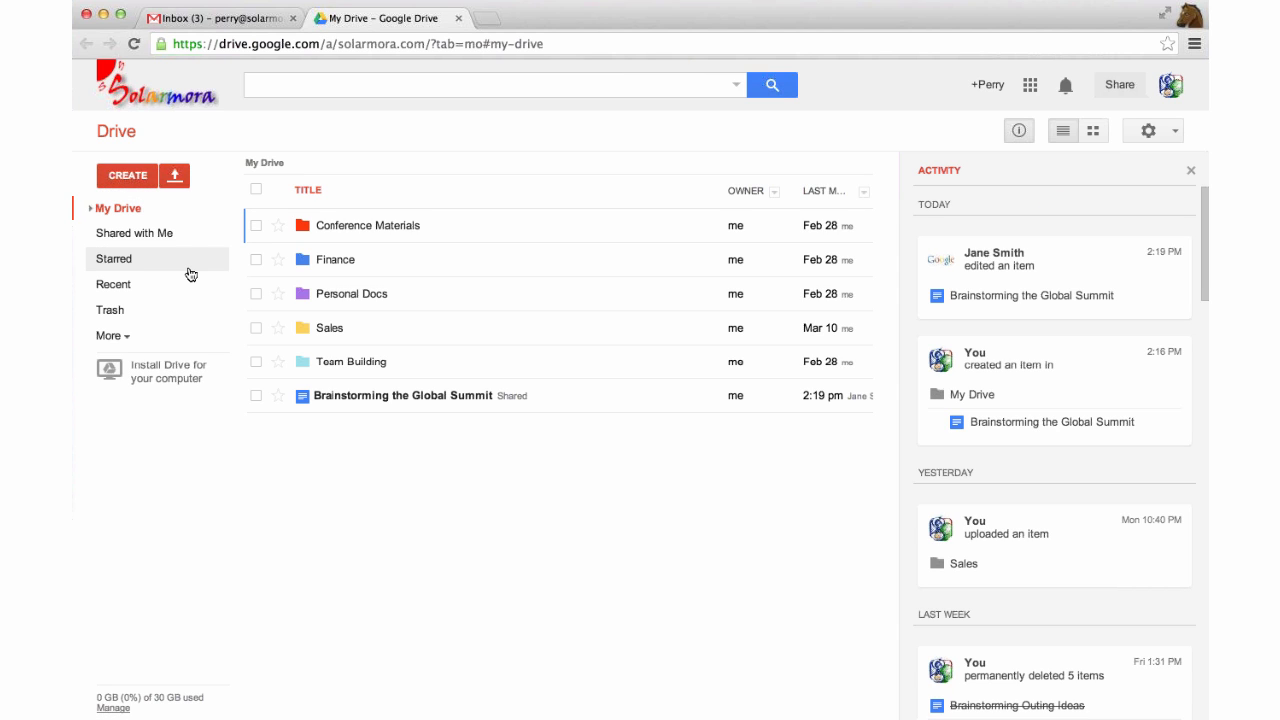
{"action": "left_click", "coordinate": [127, 175]}
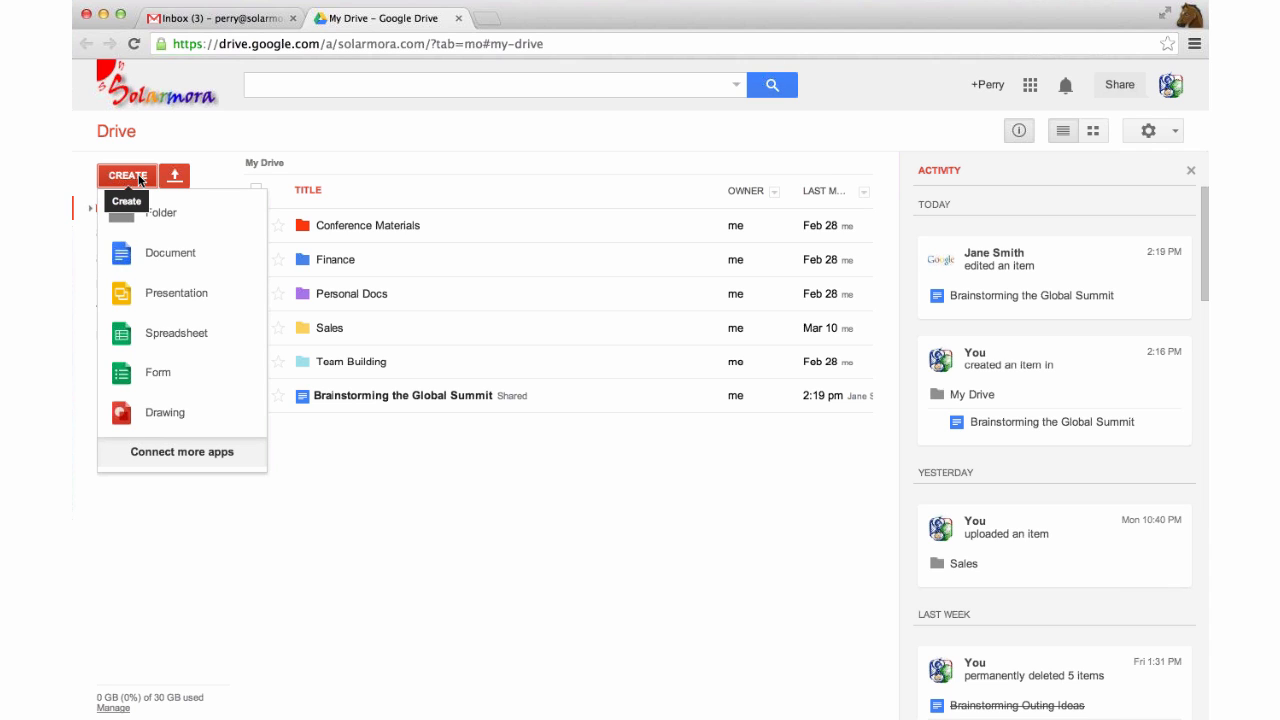
{"action": "left_click", "coordinate": [128, 387]}
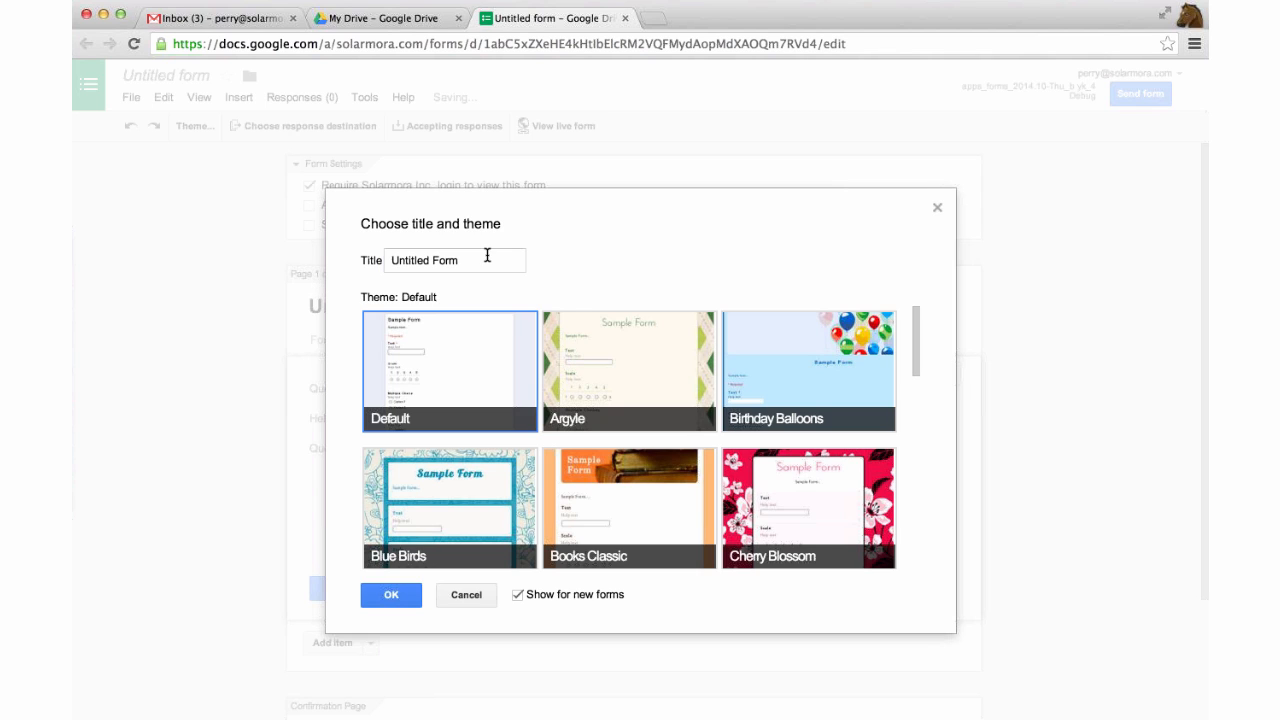
Pick the Fish theme and retitle the new form 'RSVPs to the Summit'.
{"action": "left_click", "coordinate": [487, 256]}
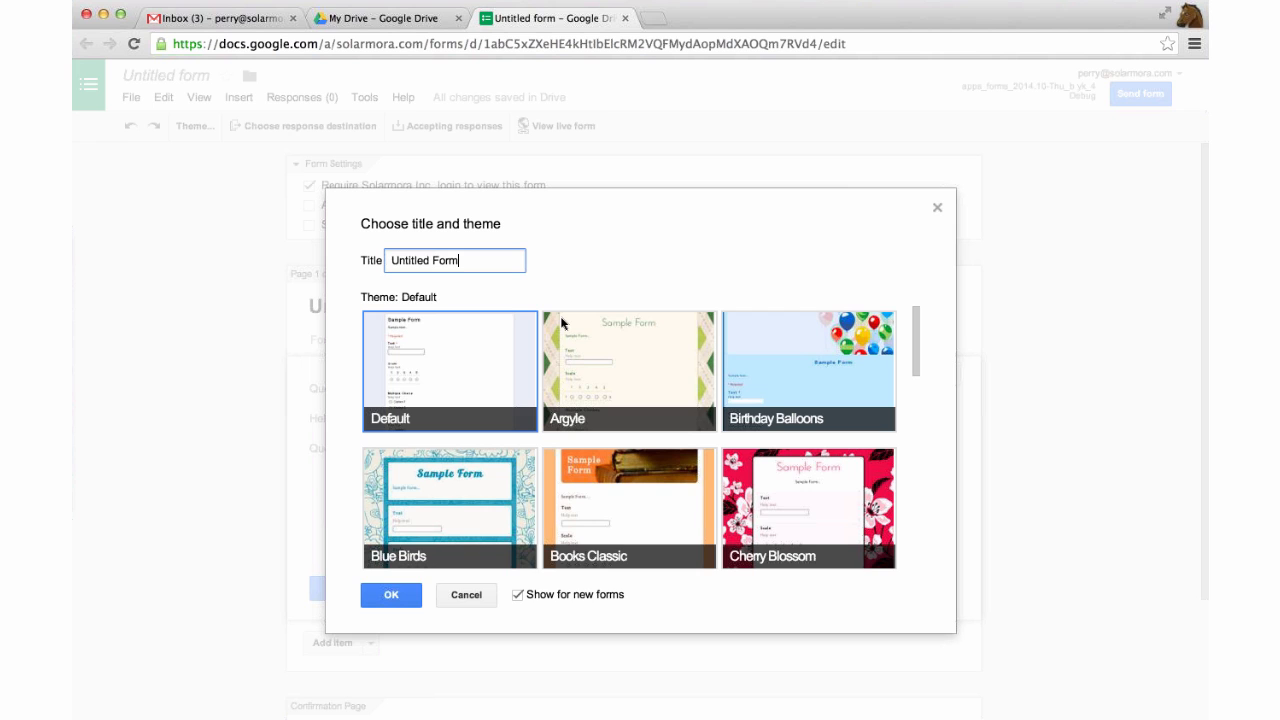
{"action": "scroll", "coordinate": [562, 323], "scroll_direction": "down", "scroll_amount": 3}
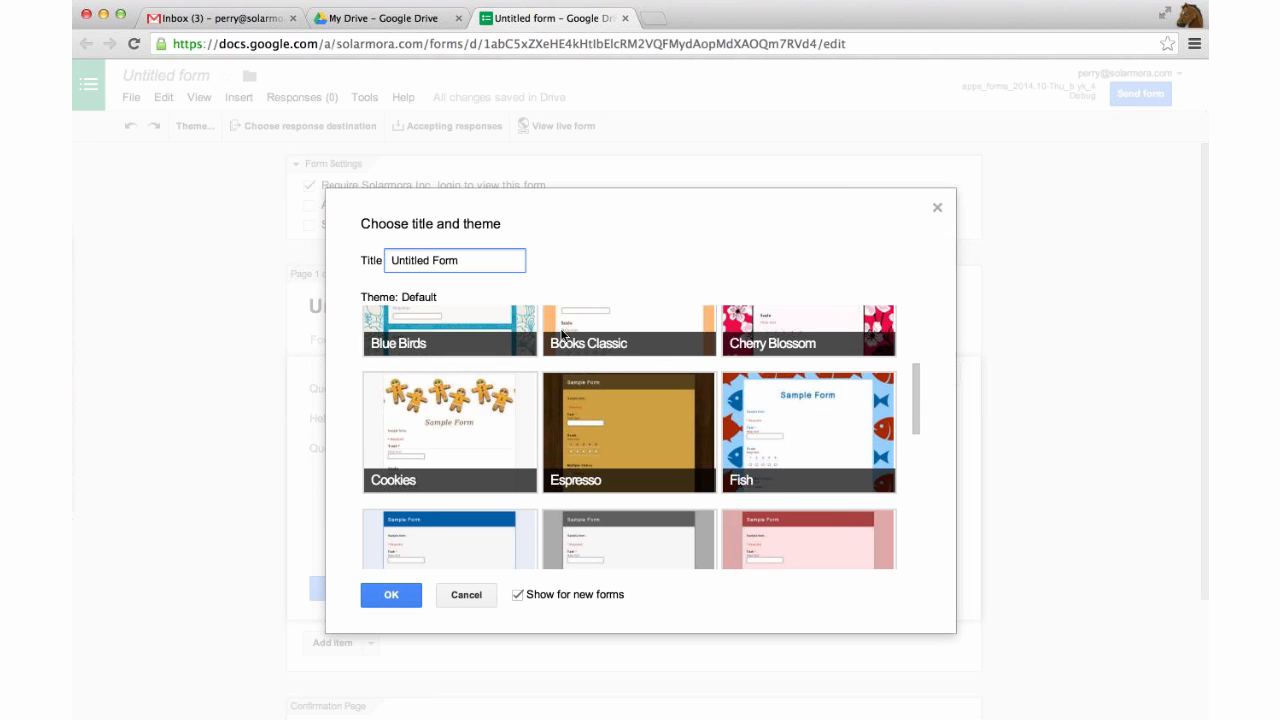
{"action": "scroll", "coordinate": [555, 330], "scroll_direction": "down", "scroll_amount": 10}
{"action": "scroll", "coordinate": [540, 310], "scroll_direction": "up", "scroll_amount": 15}
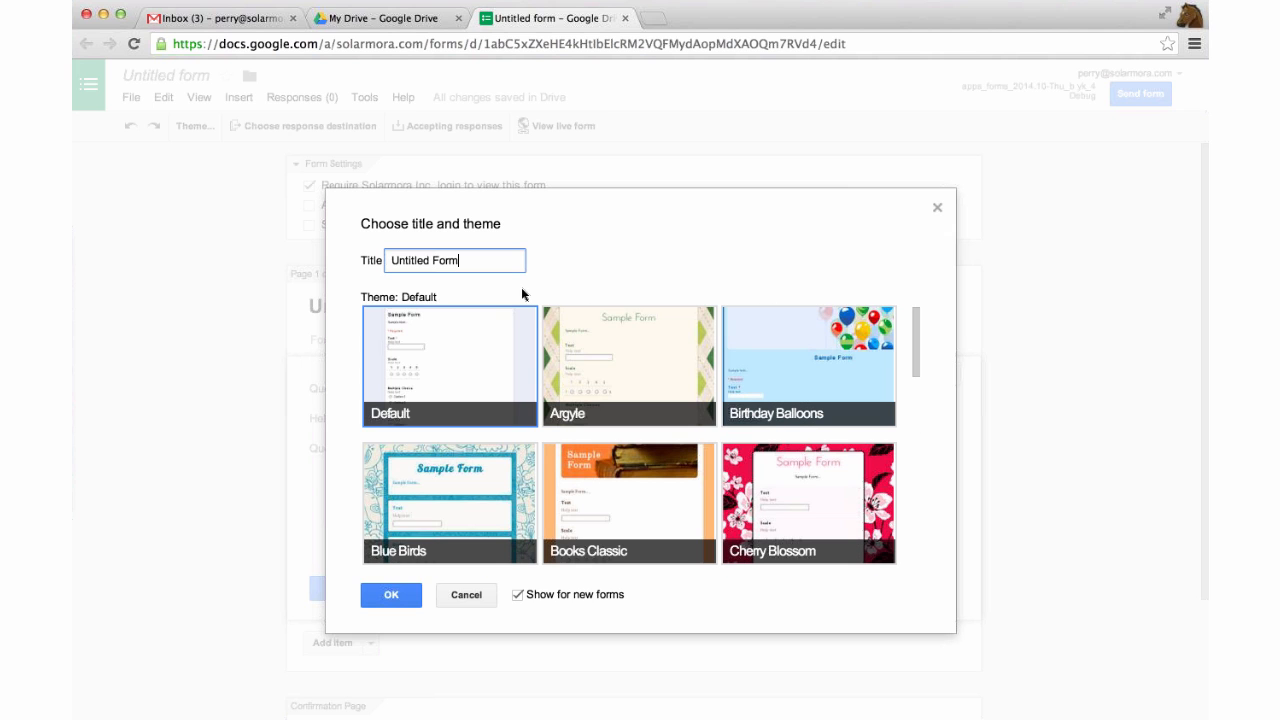
{"action": "triple_click", "coordinate": [482, 261]}
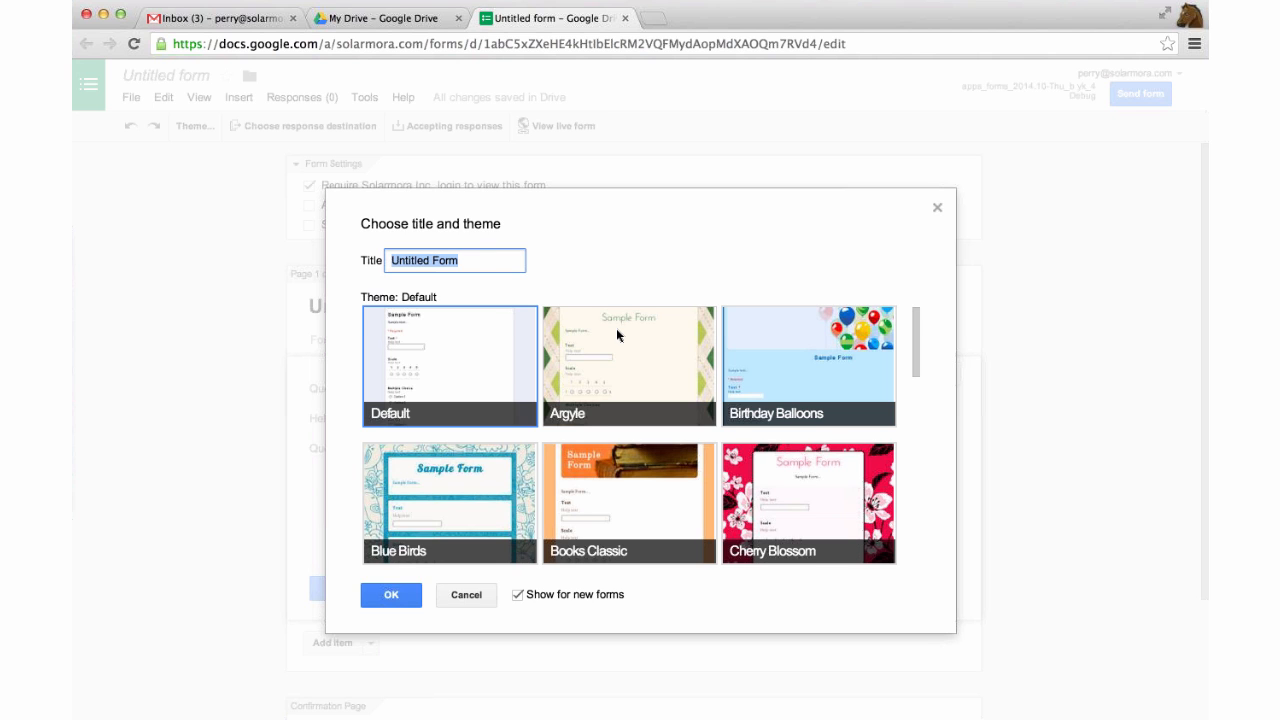
{"action": "scroll", "coordinate": [617, 331], "scroll_direction": "down", "scroll_amount": 1}
{"action": "scroll", "coordinate": [617, 331], "scroll_direction": "down", "scroll_amount": 3}
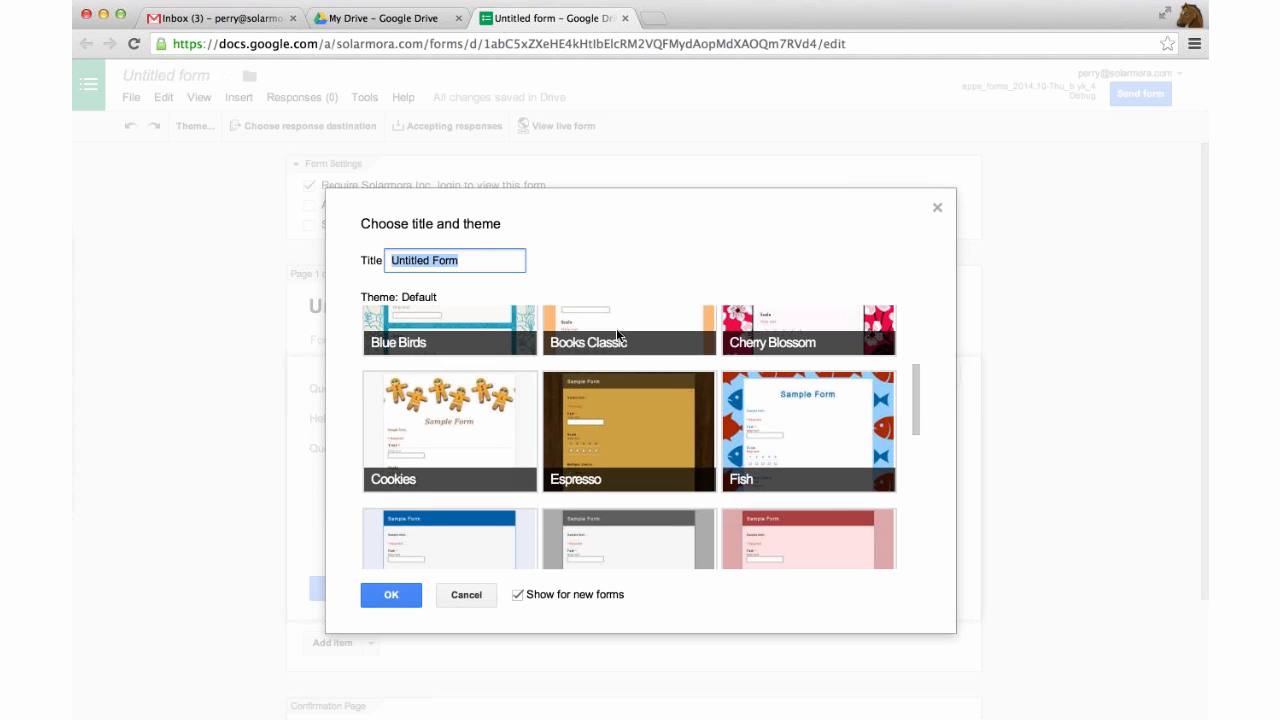
{"action": "scroll", "coordinate": [617, 335], "scroll_direction": "down", "scroll_amount": 2}
{"action": "scroll", "coordinate": [617, 335], "scroll_direction": "down", "scroll_amount": 1}
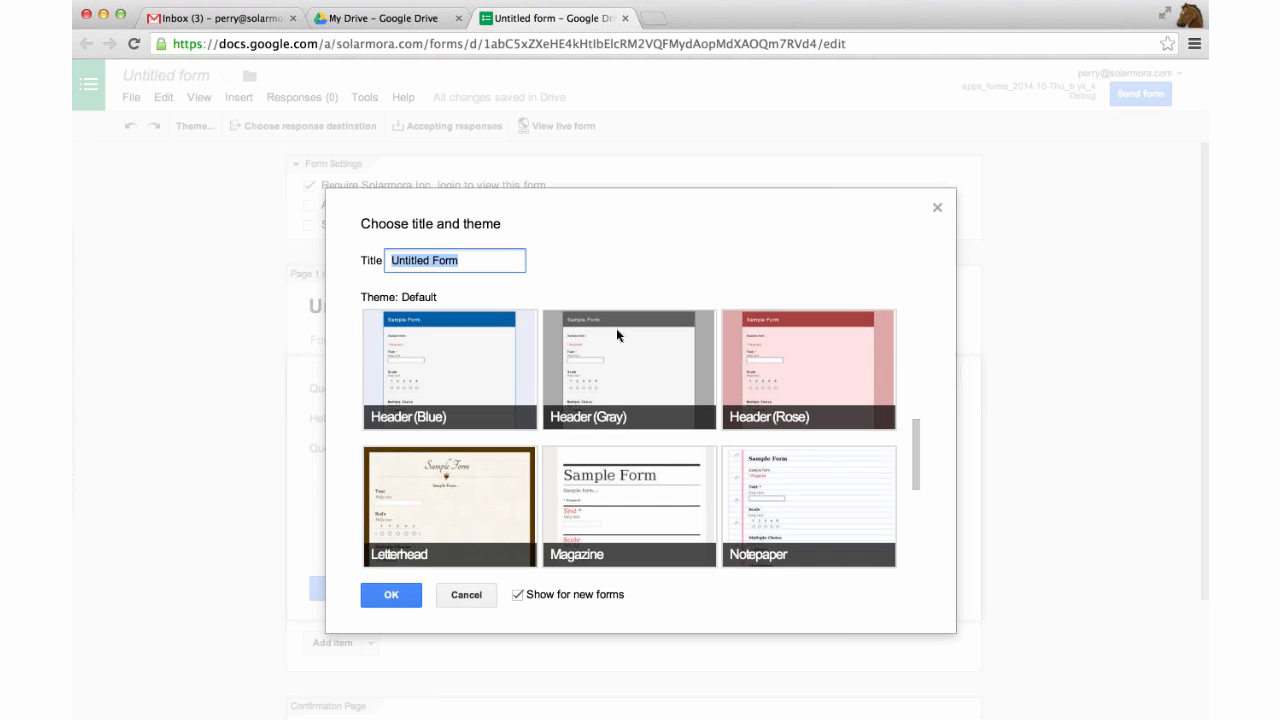
{"action": "scroll", "coordinate": [617, 335], "scroll_direction": "up", "scroll_amount": 2}
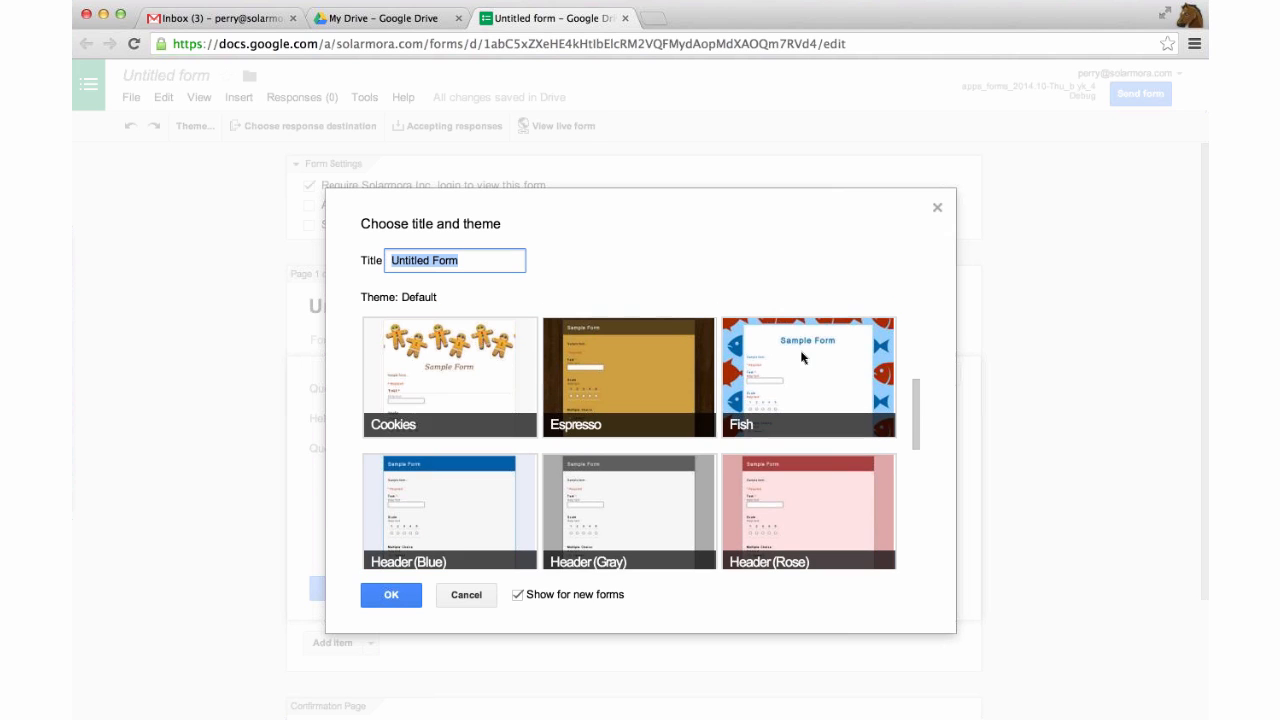
{"action": "left_click", "coordinate": [801, 357]}
{"action": "scroll", "coordinate": [797, 390], "scroll_direction": "up", "scroll_amount": 1}
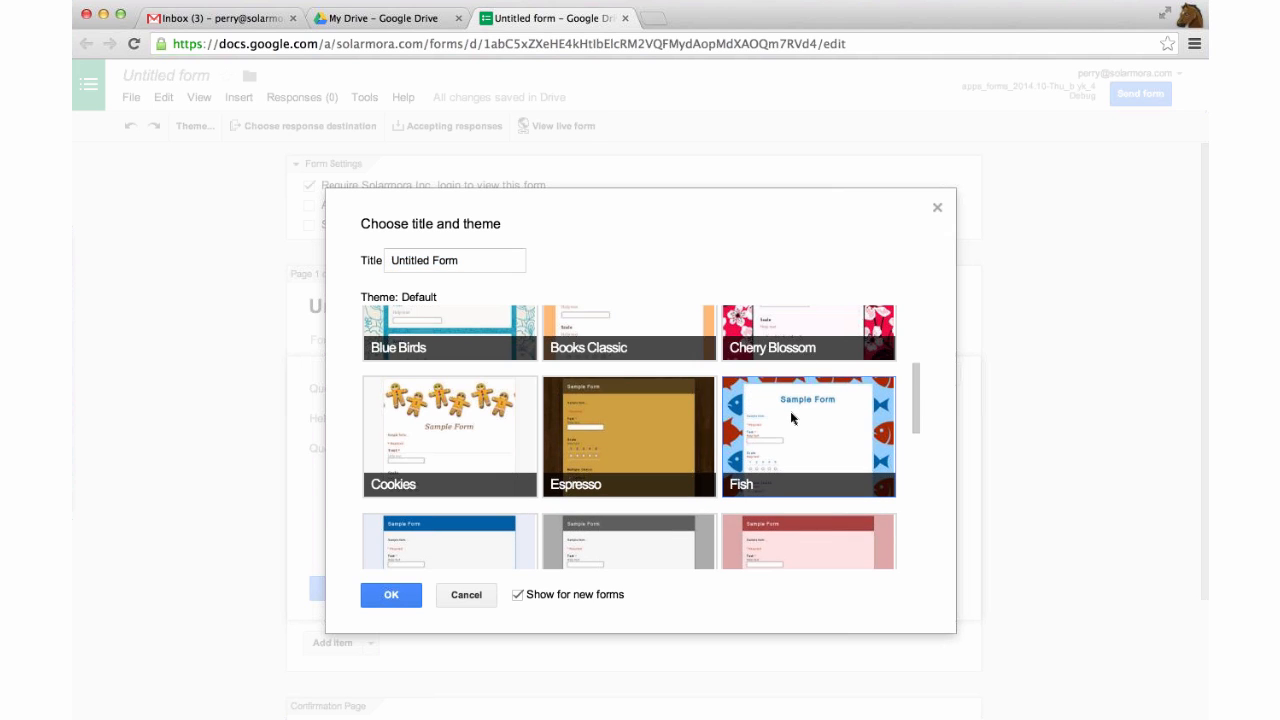
{"action": "left_click", "coordinate": [790, 418]}
{"action": "left_click", "coordinate": [474, 257]}
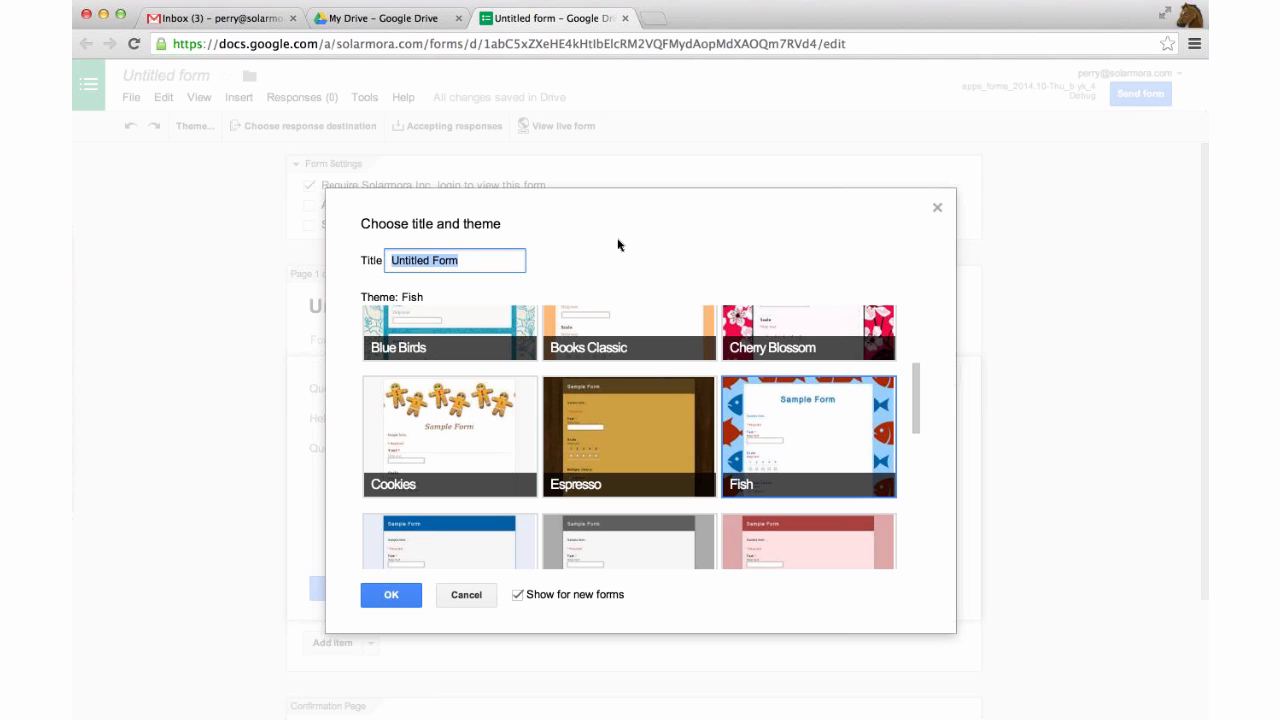
{"action": "type", "text": "RSVPs to the Su"}
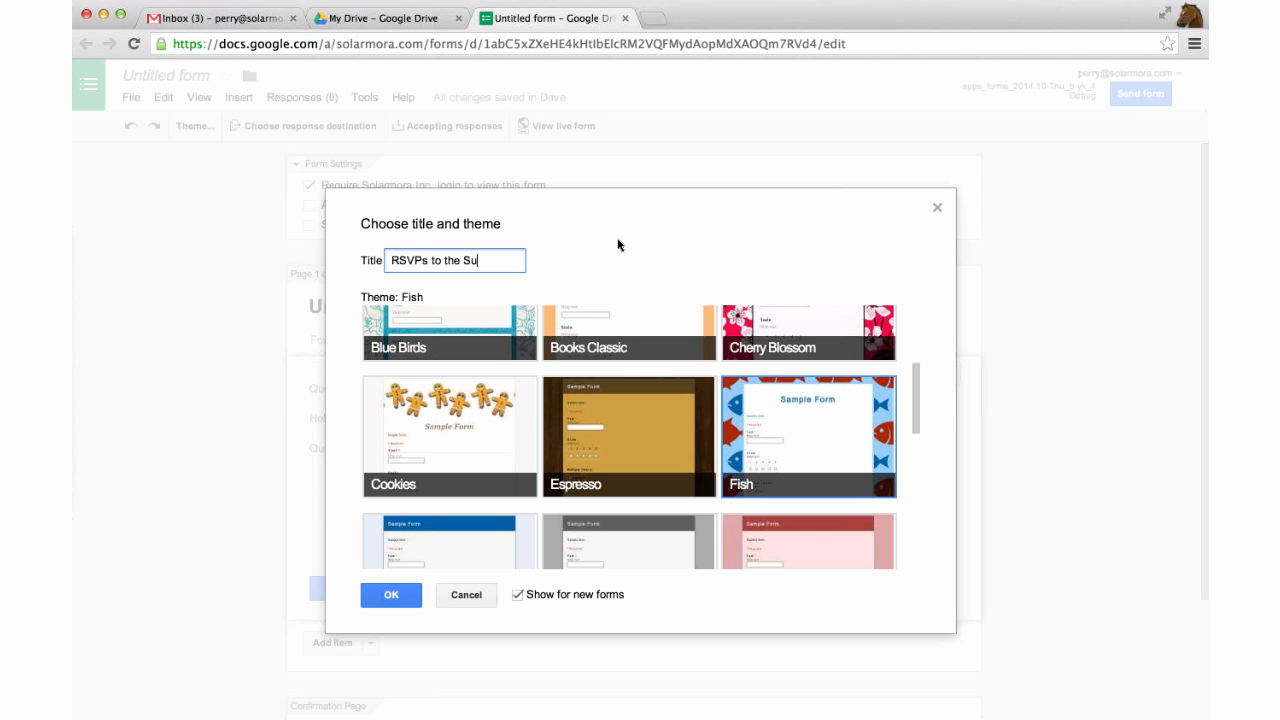
{"action": "type", "text": "mmit"}
Confirm the title and theme, and make the first question 'Name' with a Text answer type.
{"action": "left_click", "coordinate": [391, 595]}
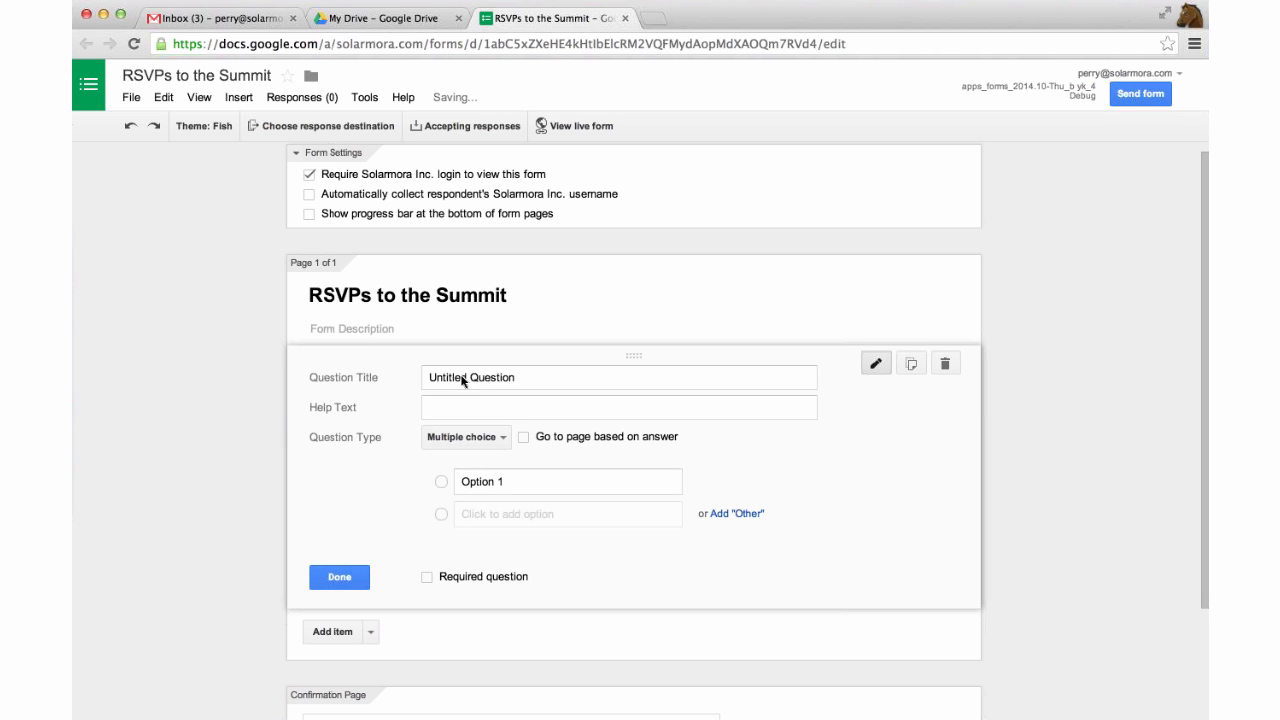
{"action": "scroll", "coordinate": [443, 320], "scroll_direction": "down", "scroll_amount": 2}
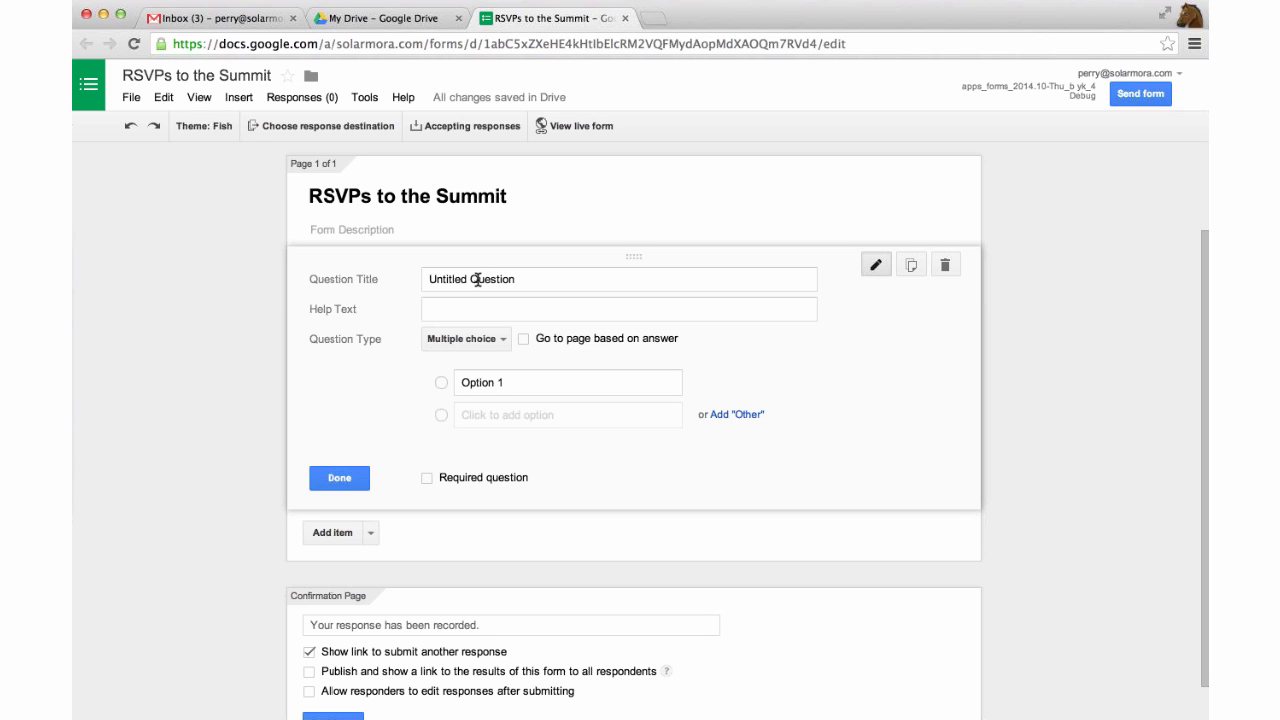
{"action": "left_click", "coordinate": [477, 280]}
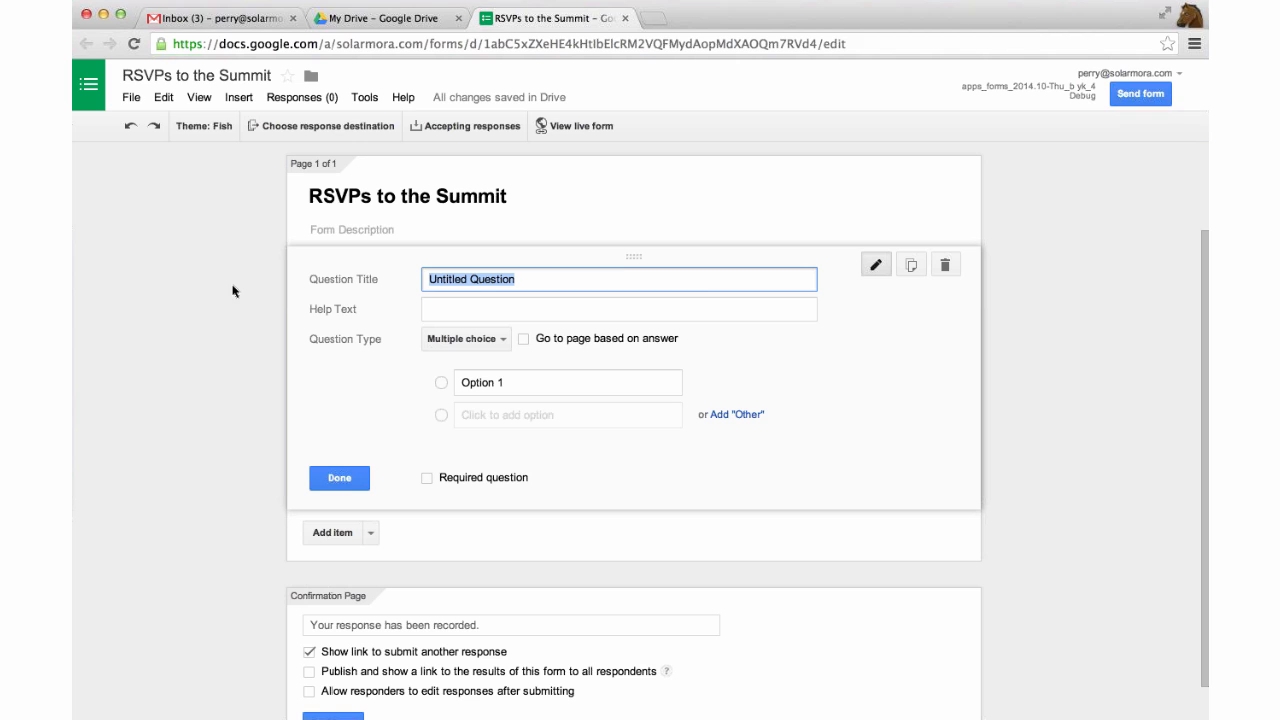
{"action": "type", "text": "Name"}
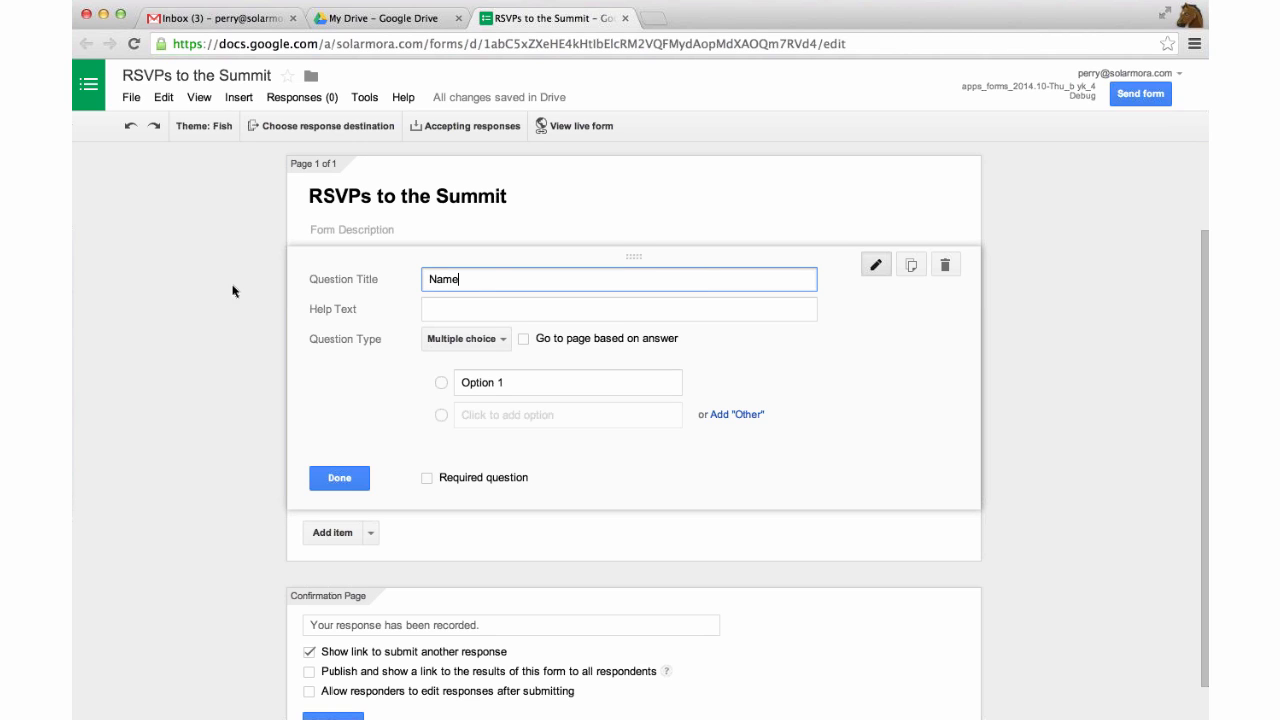
{"action": "left_click", "coordinate": [430, 308]}
{"action": "scroll", "coordinate": [446, 360], "scroll_direction": "down", "scroll_amount": 1}
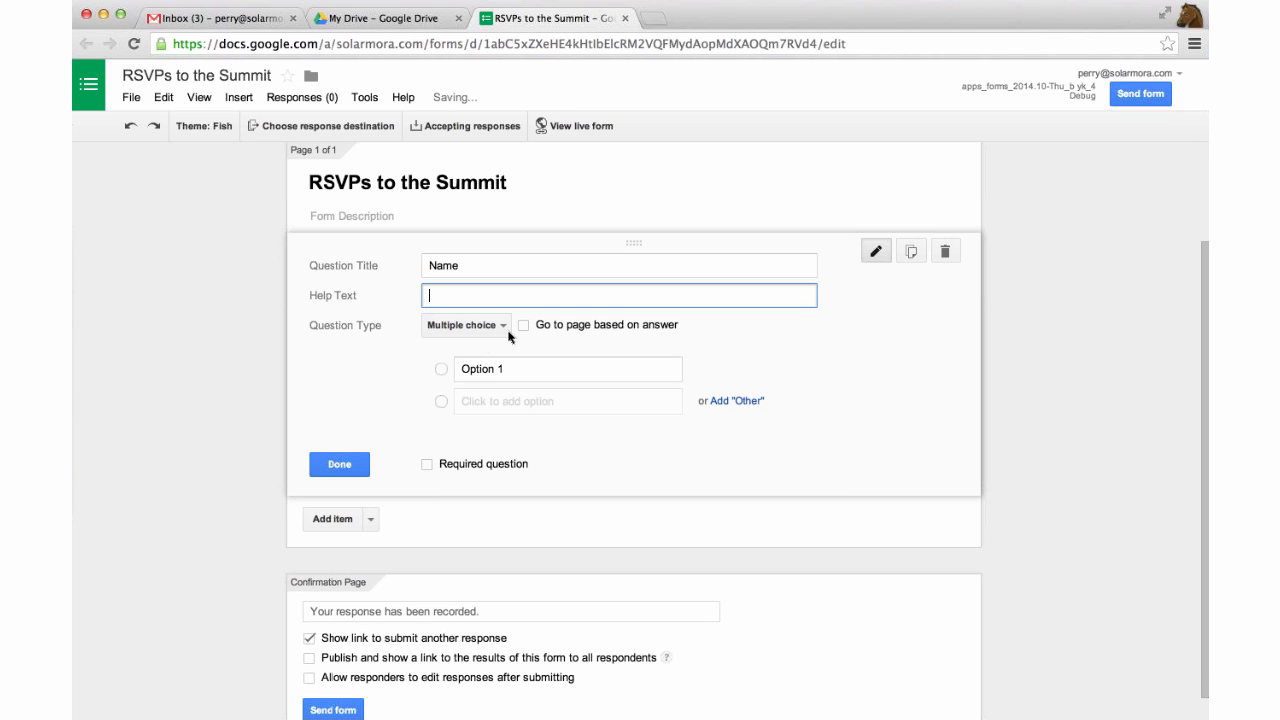
{"action": "left_click", "coordinate": [497, 326]}
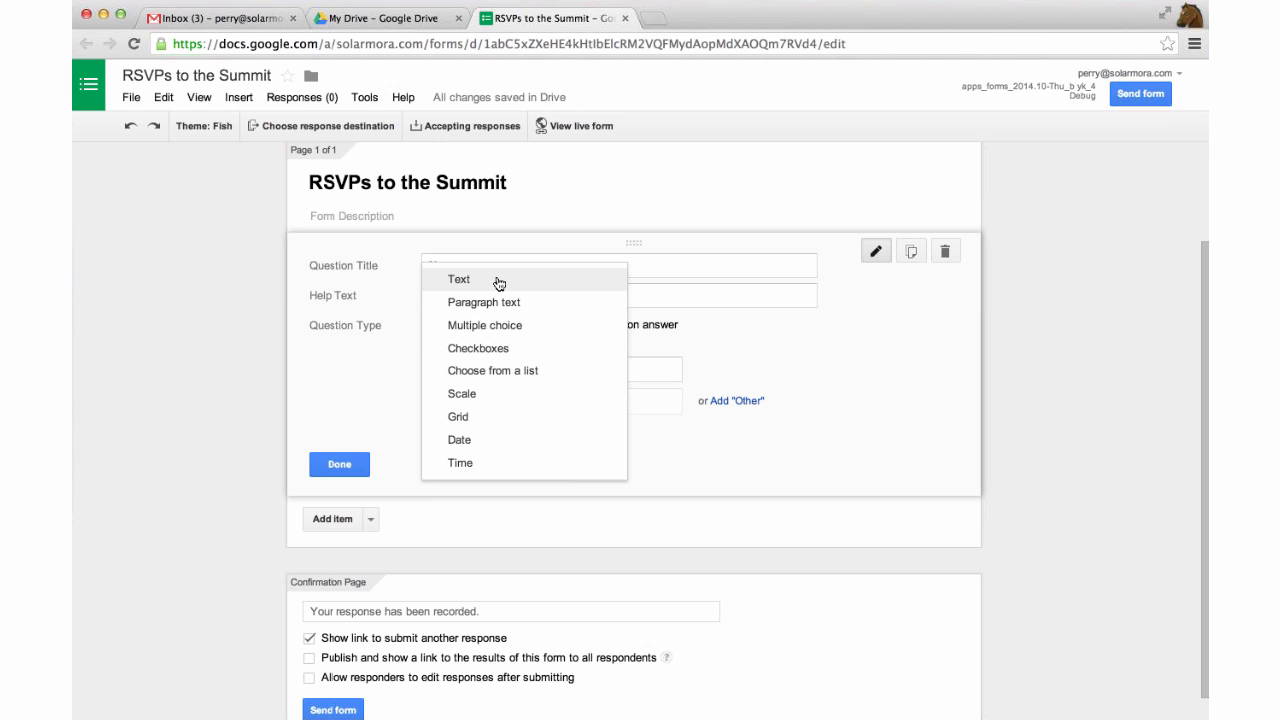
{"action": "left_click", "coordinate": [499, 281]}
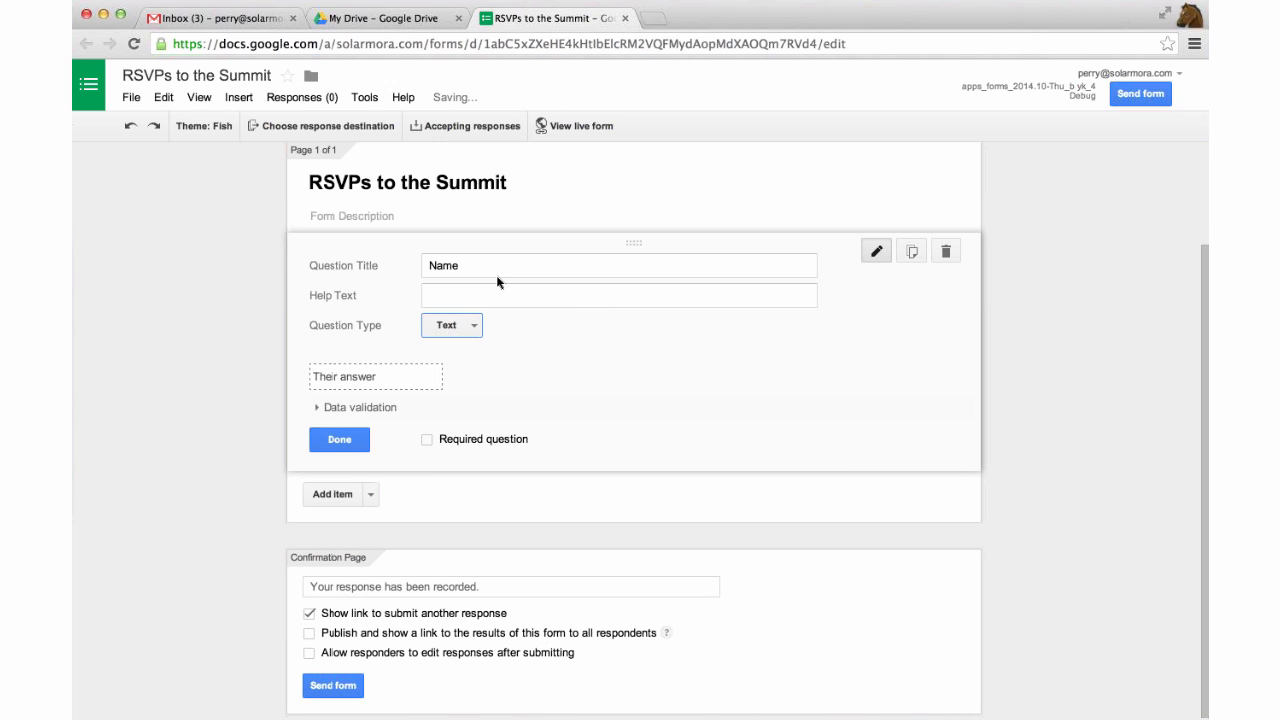
{"action": "left_click", "coordinate": [339, 439]}
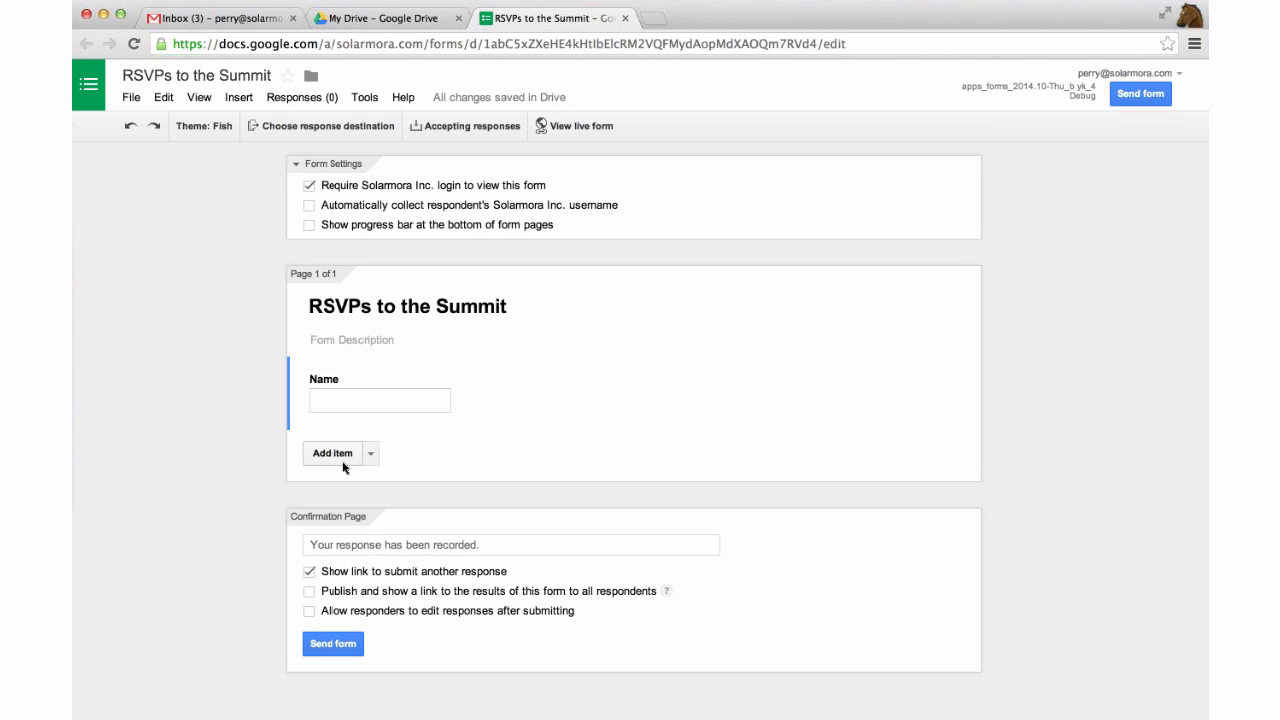
Add a Yes/No multiple-choice 'RSVP' question: 'Are you able to attend the summit on March 28?'.
{"action": "left_click", "coordinate": [342, 461]}
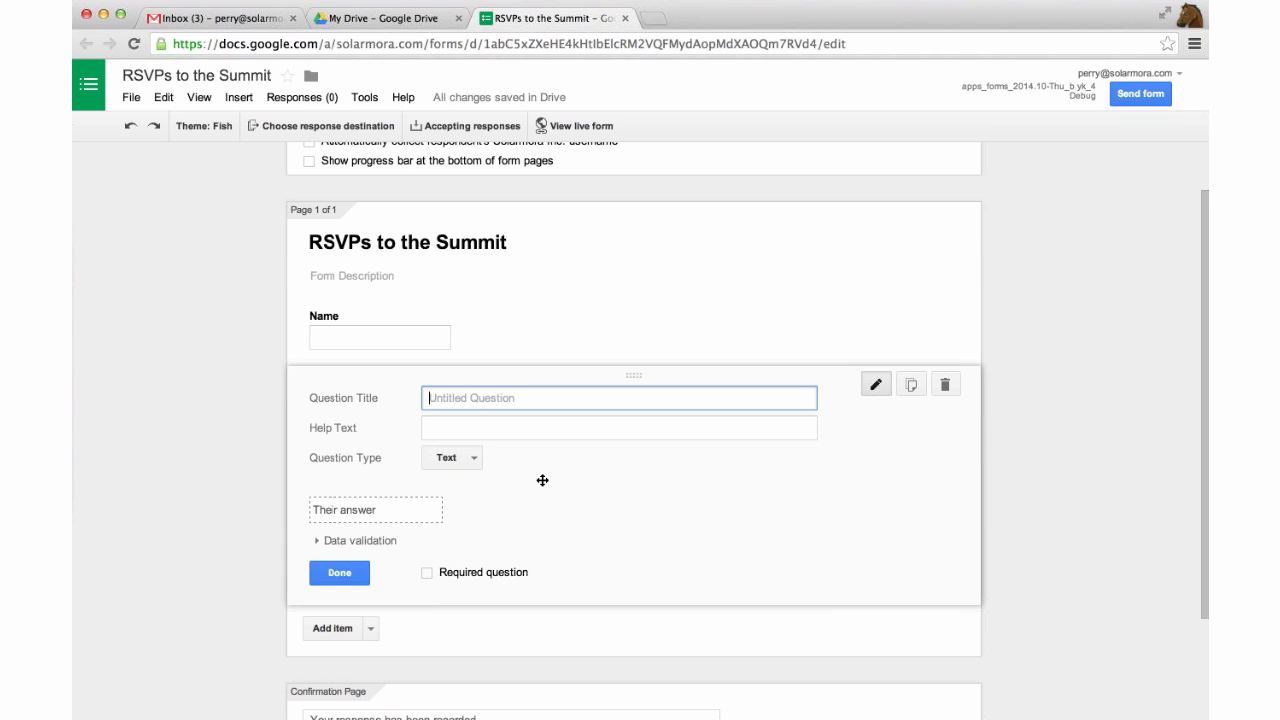
{"action": "type", "text": "RSVP"}
{"action": "key", "text": "Tab"}
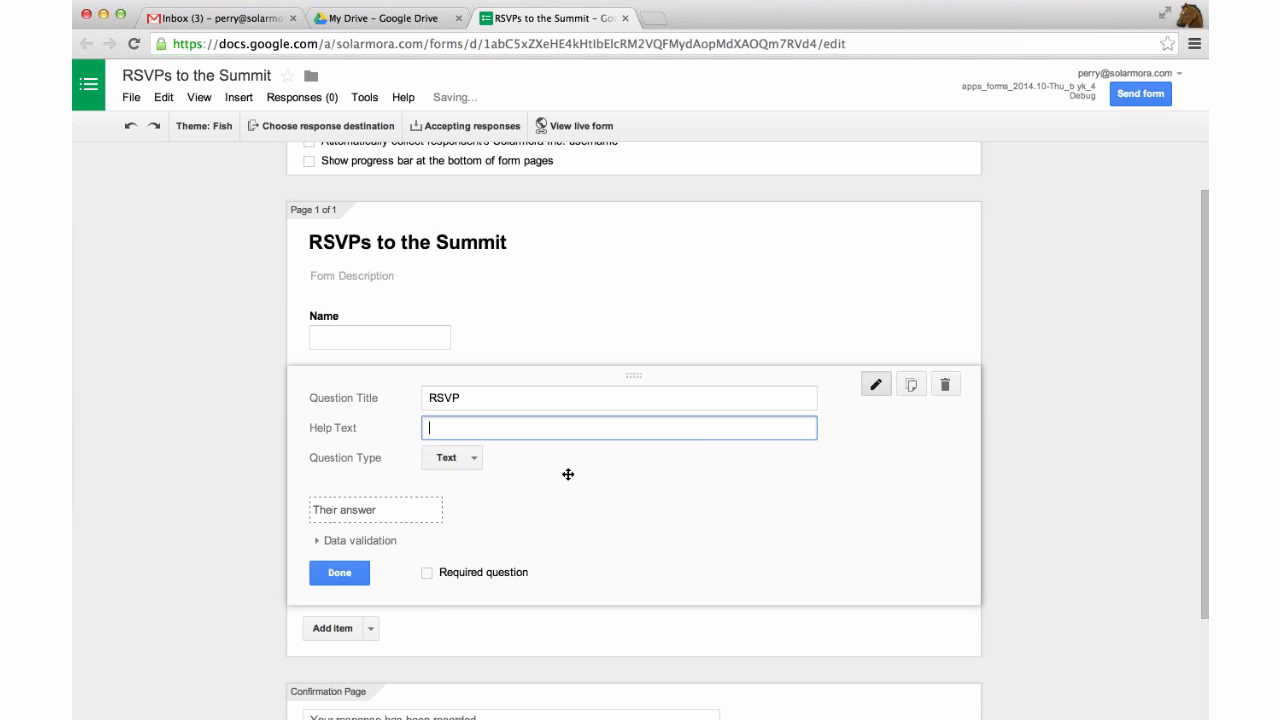
{"action": "type", "text": "Are you able to attend the su"}
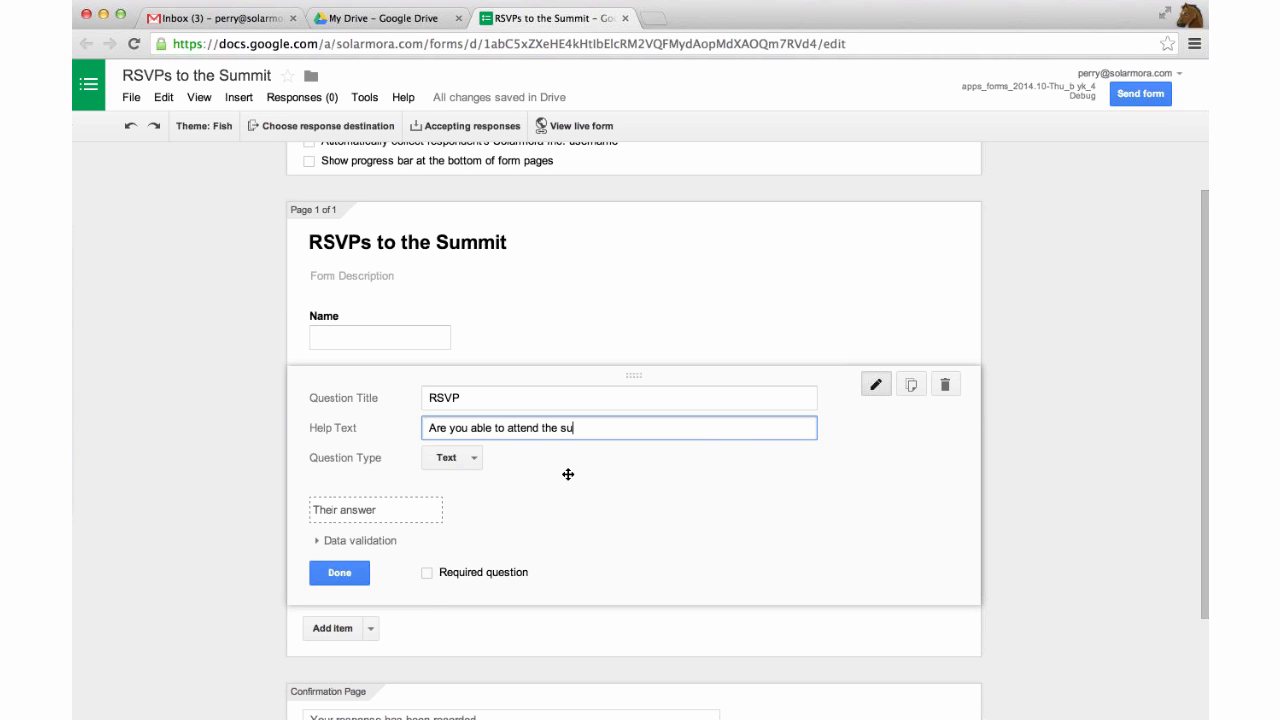
{"action": "type", "text": "mmit on March 28?"}
{"action": "left_click", "coordinate": [452, 458]}
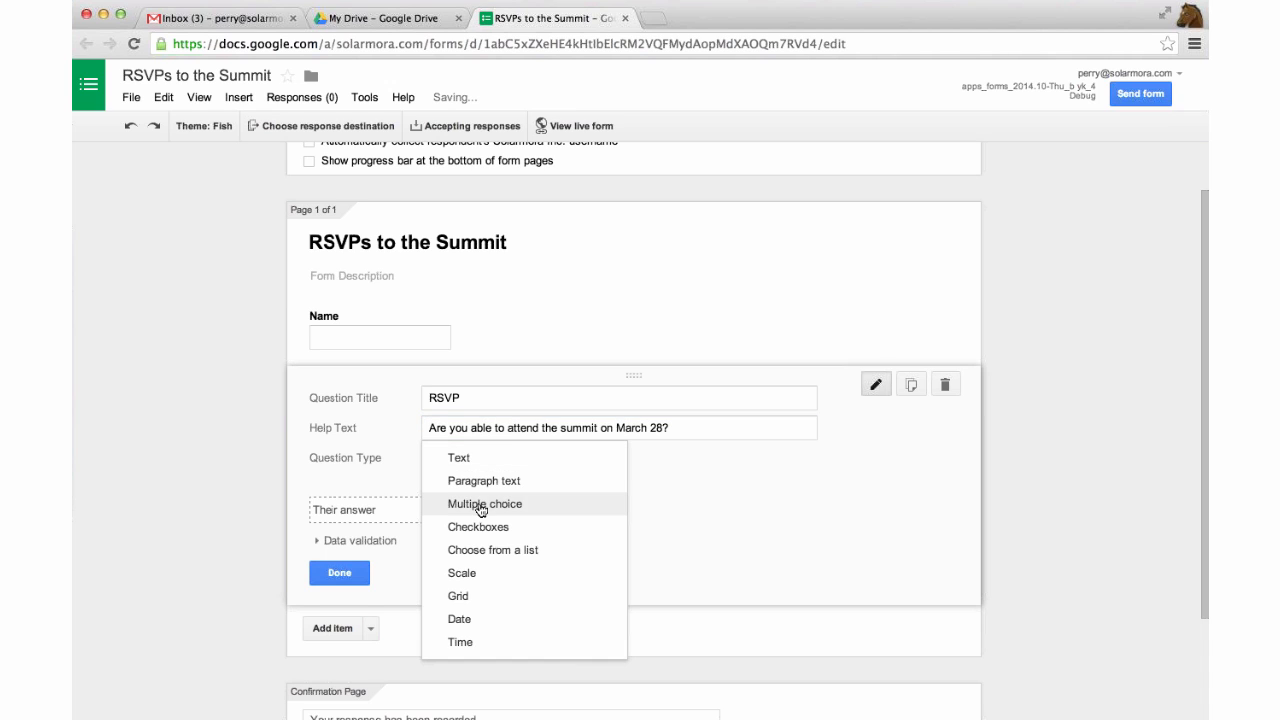
{"action": "left_click", "coordinate": [481, 505]}
{"action": "type", "text": "Yes"}
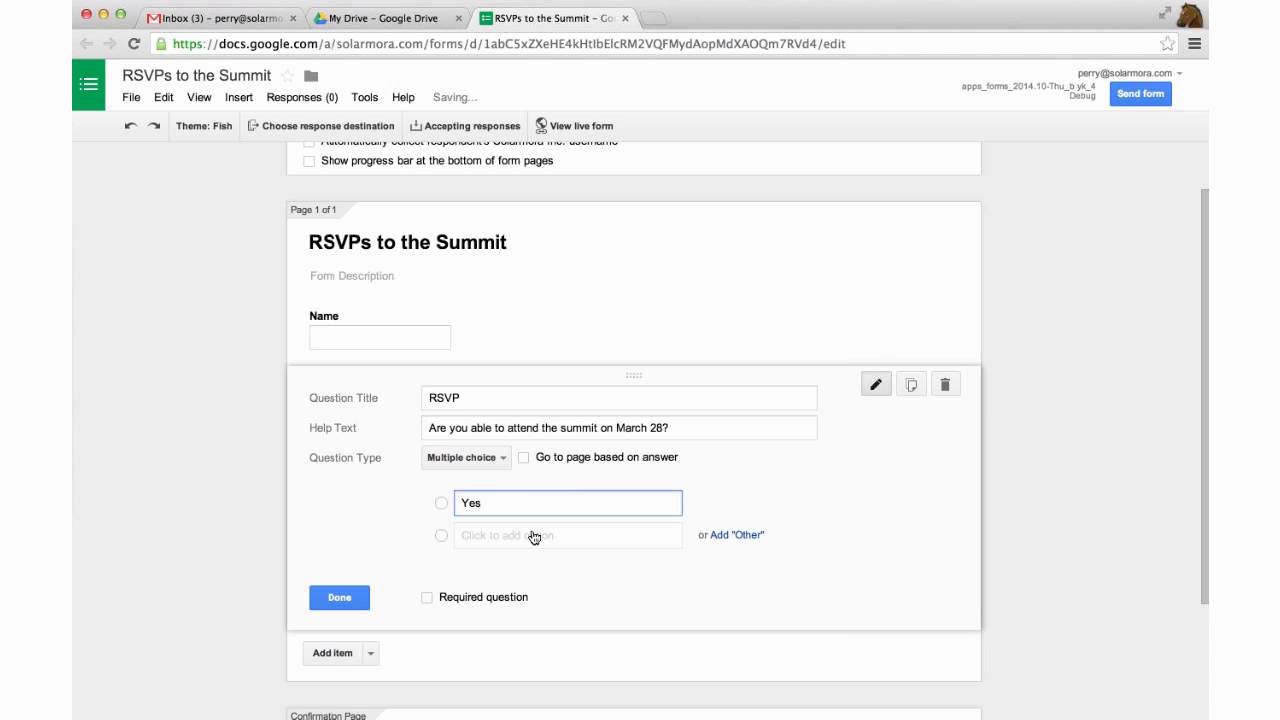
{"action": "left_click", "coordinate": [530, 535]}
{"action": "type", "text": "No"}
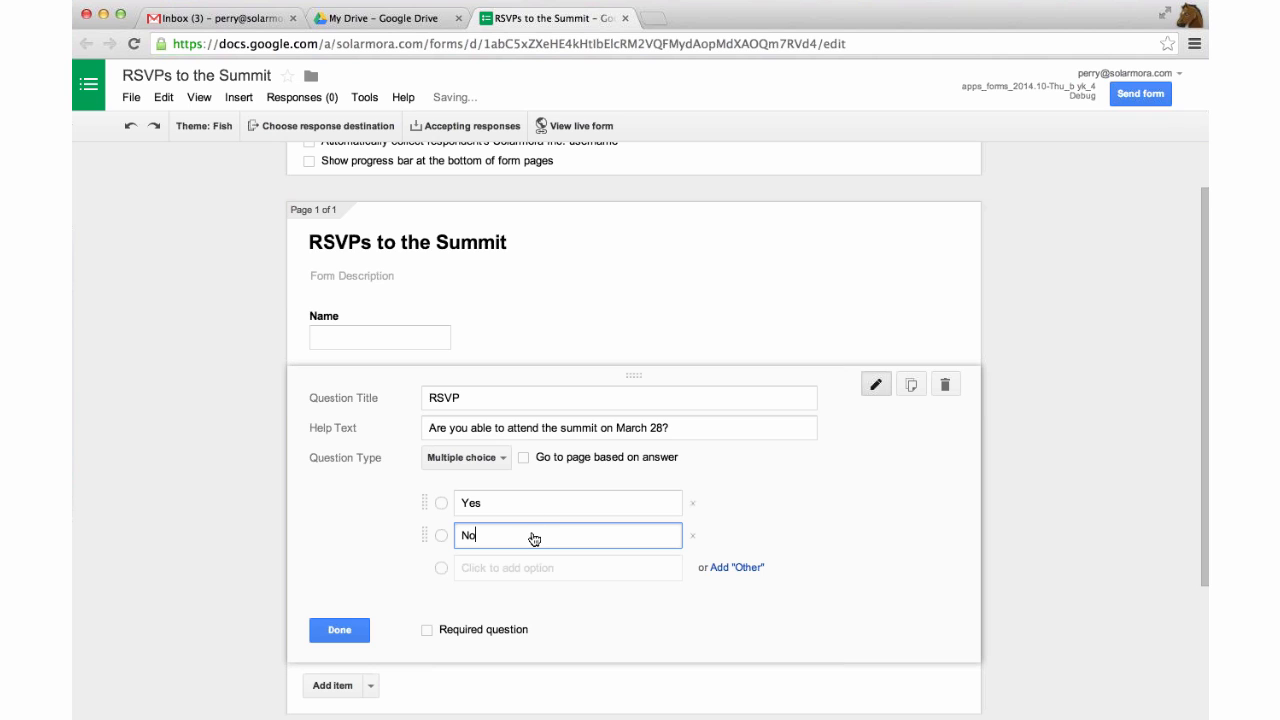
{"action": "scroll", "coordinate": [440, 605], "scroll_direction": "down", "scroll_amount": 1}
{"action": "left_click", "coordinate": [350, 623]}
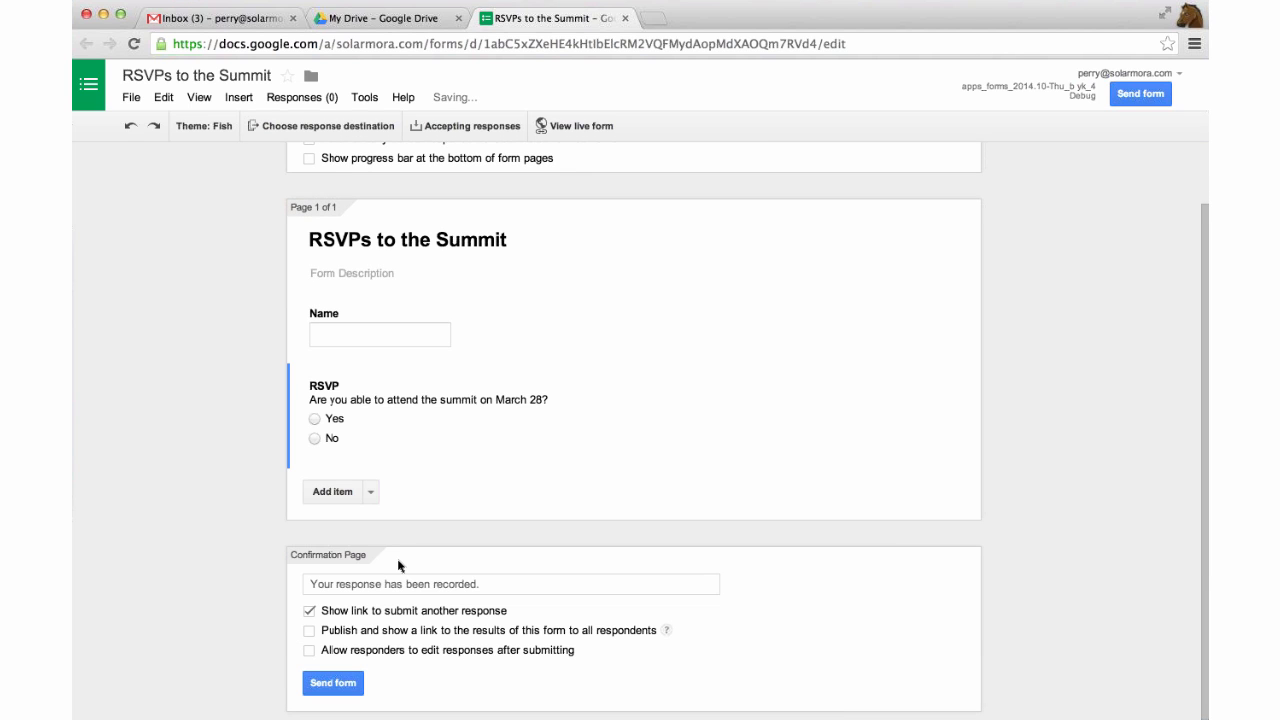
{"action": "scroll", "coordinate": [445, 422], "scroll_direction": "up", "scroll_amount": 2}
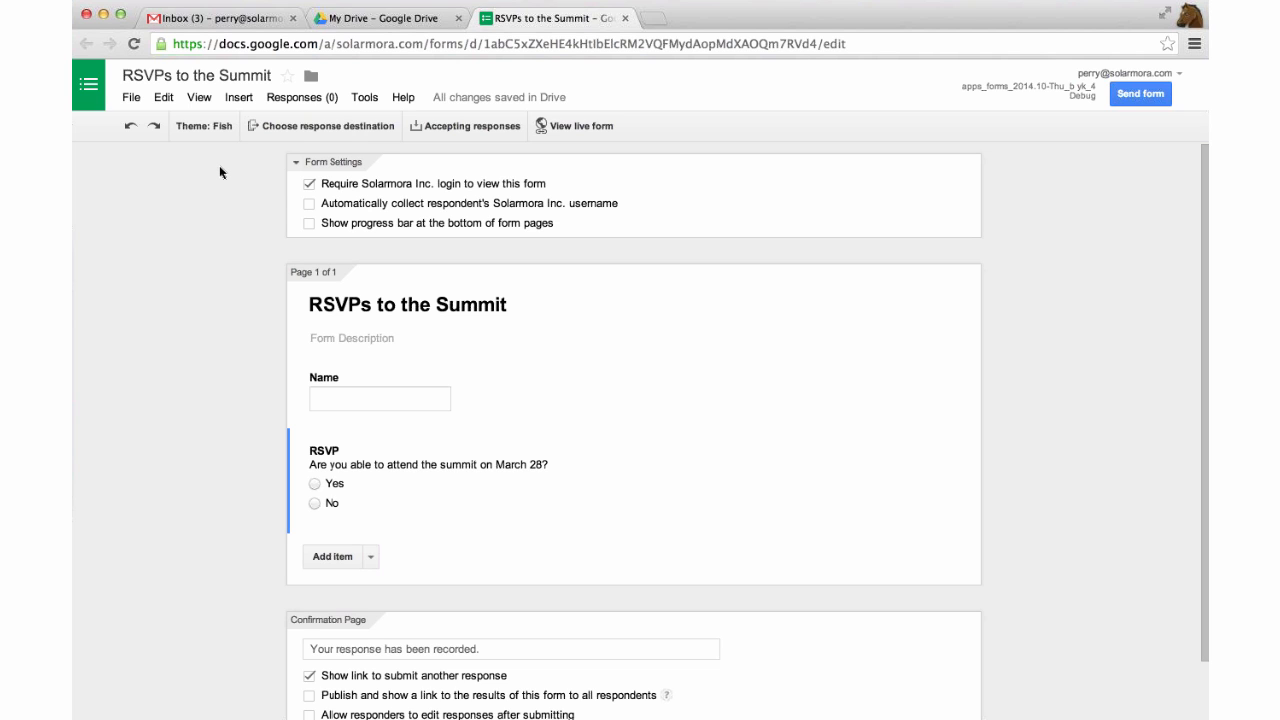
Open the RSVP to Company Outing email and enter the respondent's name in the form's Name field.
{"action": "left_click", "coordinate": [246, 21]}
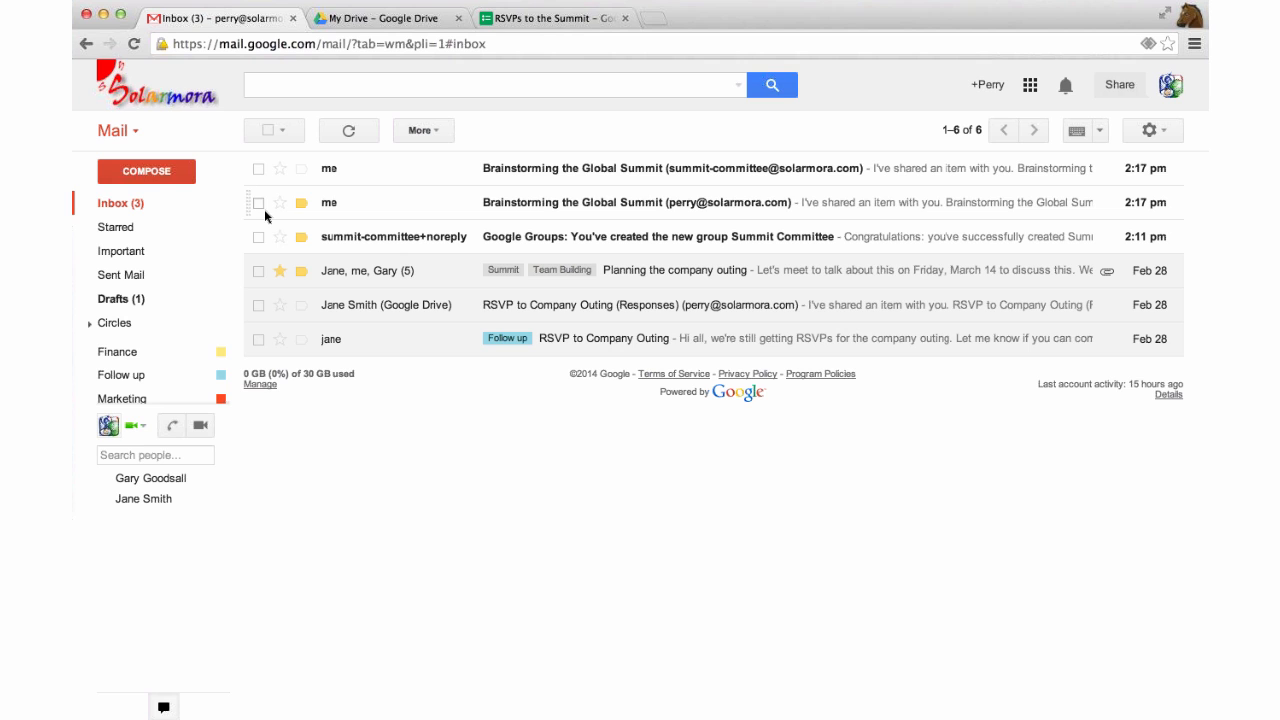
{"action": "left_click", "coordinate": [352, 345]}
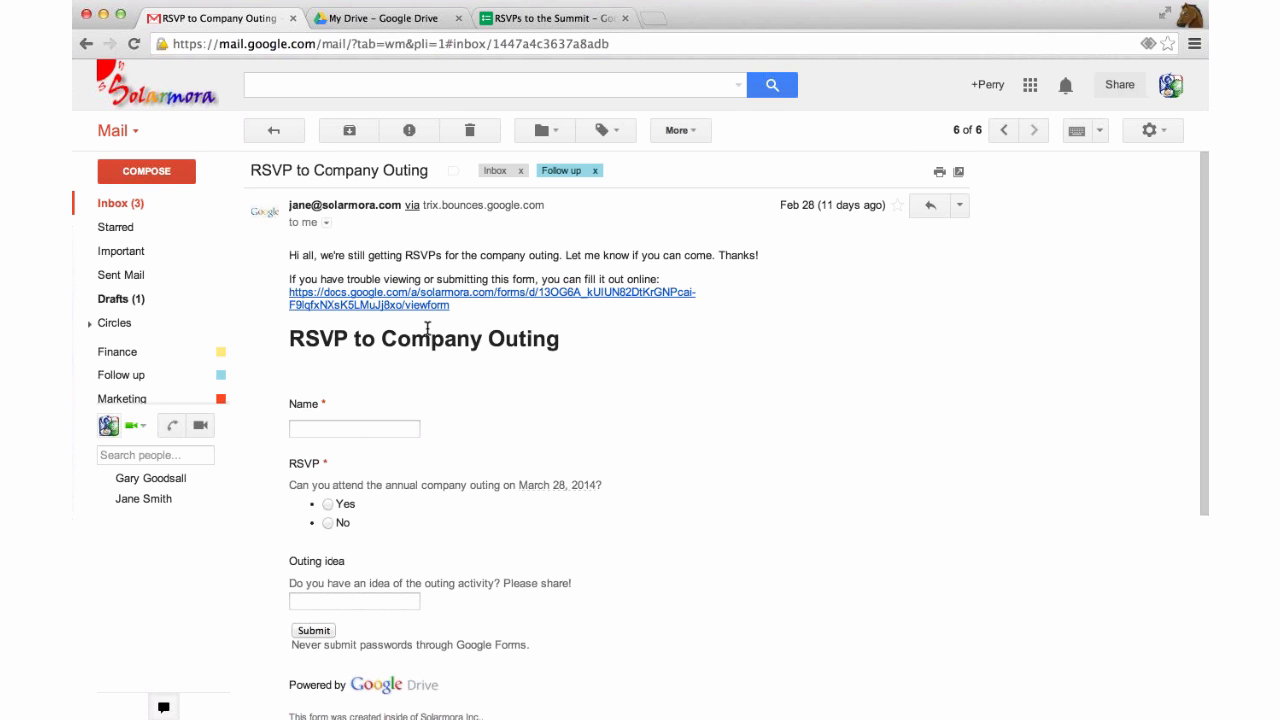
{"action": "scroll", "coordinate": [427, 329], "scroll_direction": "down", "scroll_amount": 1}
{"action": "scroll", "coordinate": [427, 329], "scroll_direction": "up", "scroll_amount": 1}
{"action": "scroll", "coordinate": [427, 329], "scroll_direction": "down", "scroll_amount": 1}
{"action": "scroll", "coordinate": [428, 334], "scroll_direction": "down", "scroll_amount": 3}
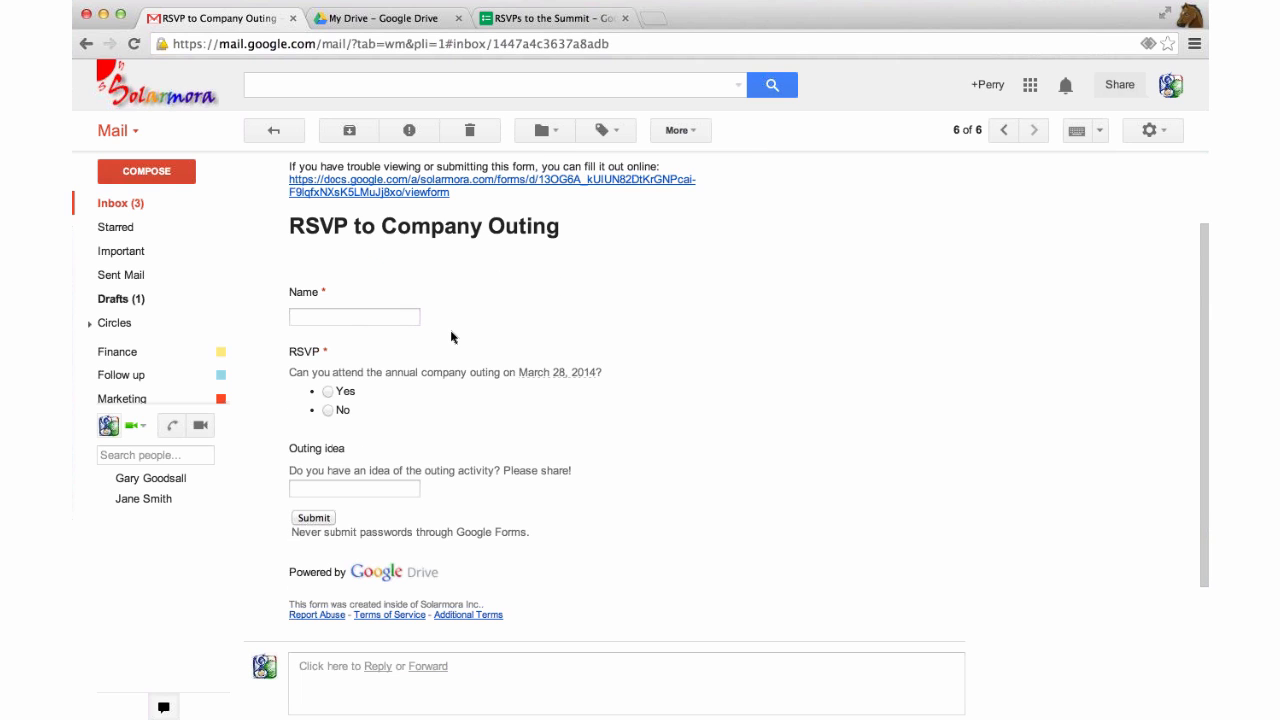
{"action": "scroll", "coordinate": [451, 337], "scroll_direction": "down", "scroll_amount": 2}
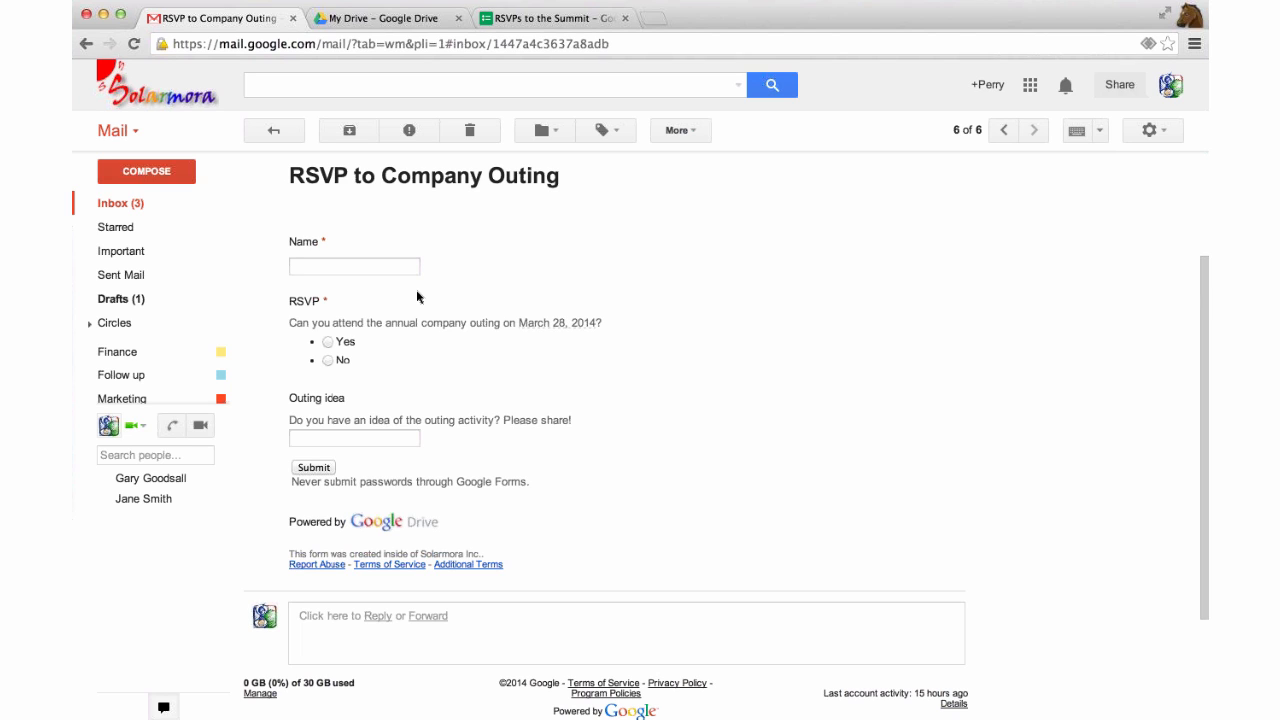
{"action": "left_click", "coordinate": [357, 266]}
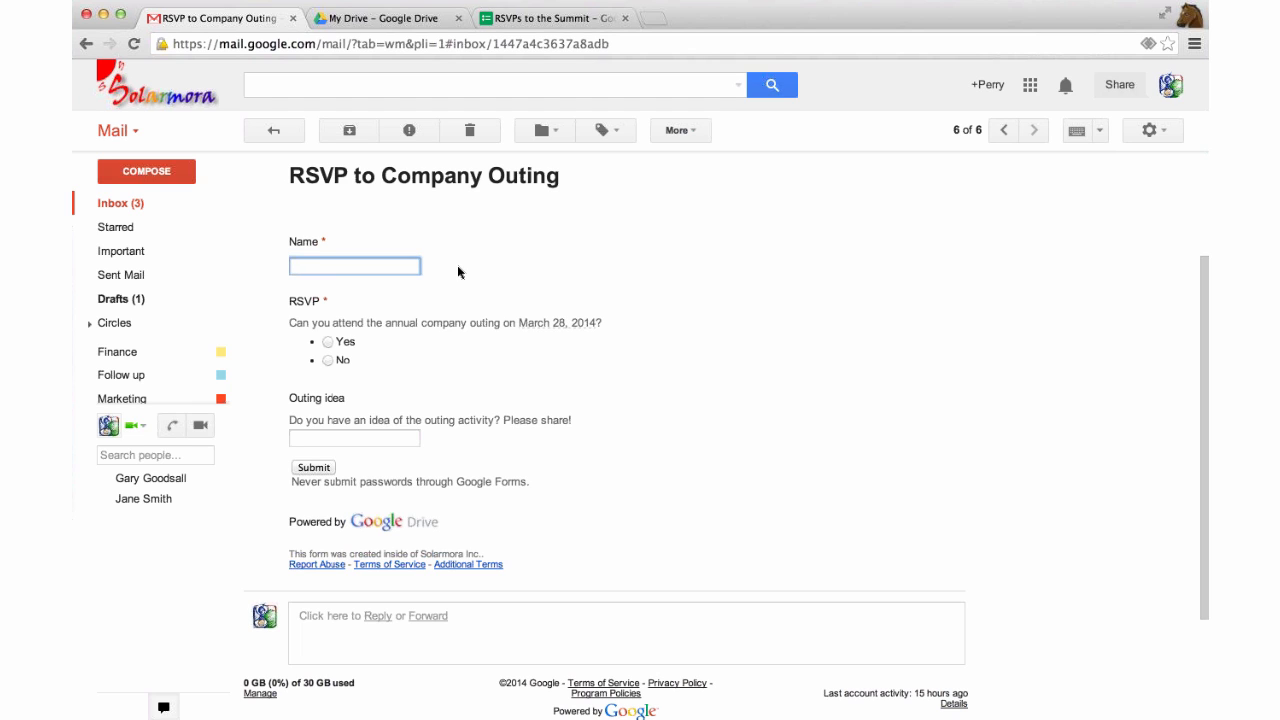
{"action": "type", "text": "Perry"}
{"action": "key", "text": "Tab"}
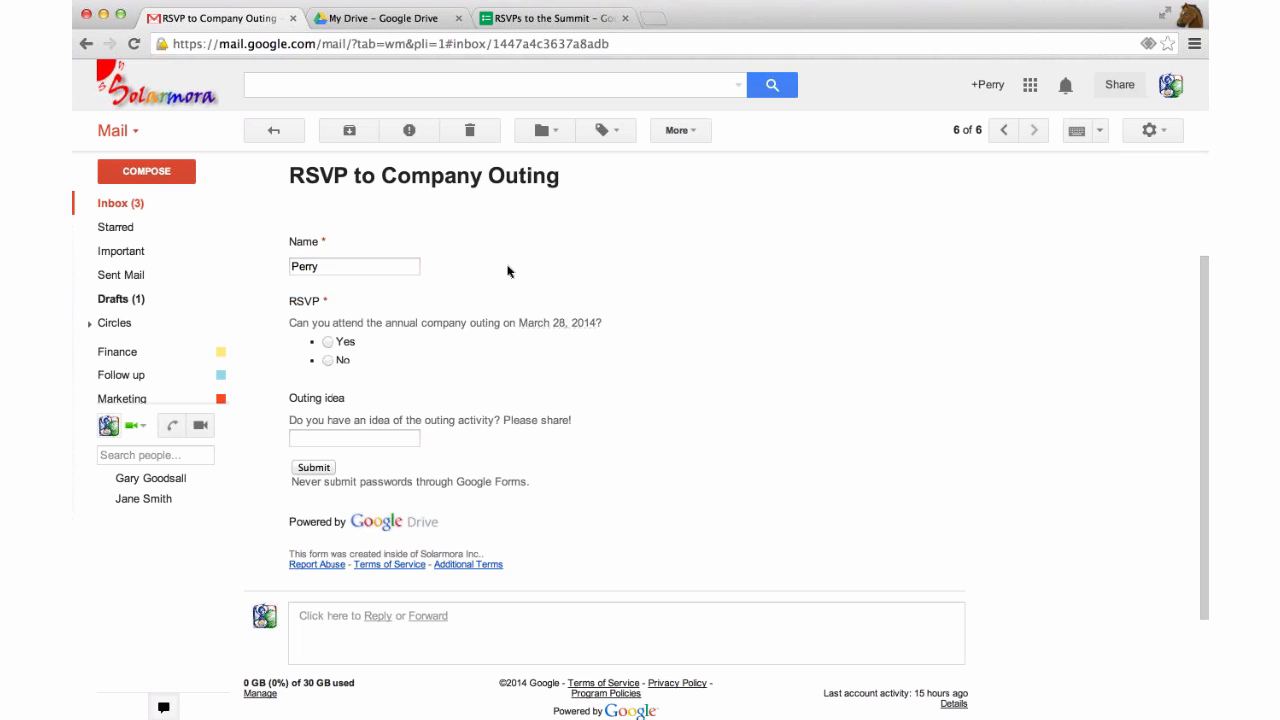
Answer Yes and enter 'Cliff jumping/laser tag' as the outing idea.
{"action": "left_click", "coordinate": [328, 343]}
{"action": "left_click", "coordinate": [376, 441]}
{"action": "scroll", "coordinate": [620, 412], "scroll_direction": "down", "scroll_amount": 1}
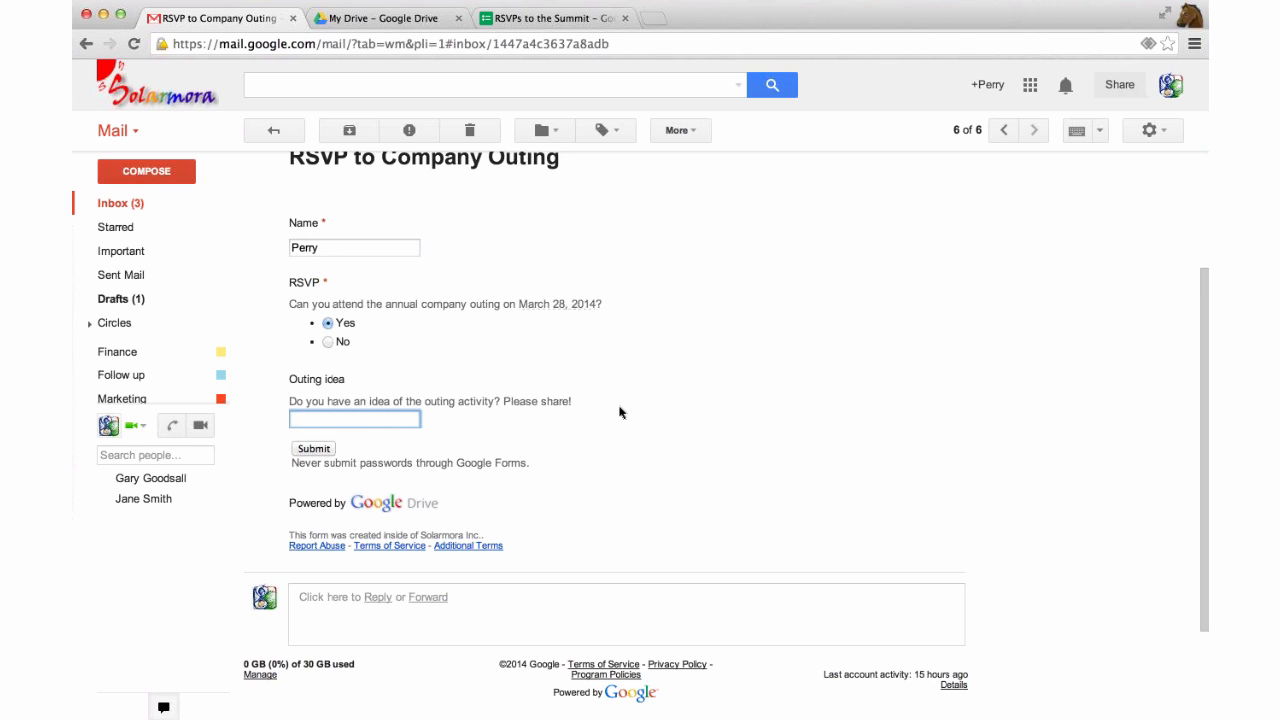
{"action": "type", "text": "Cliff jumping"}
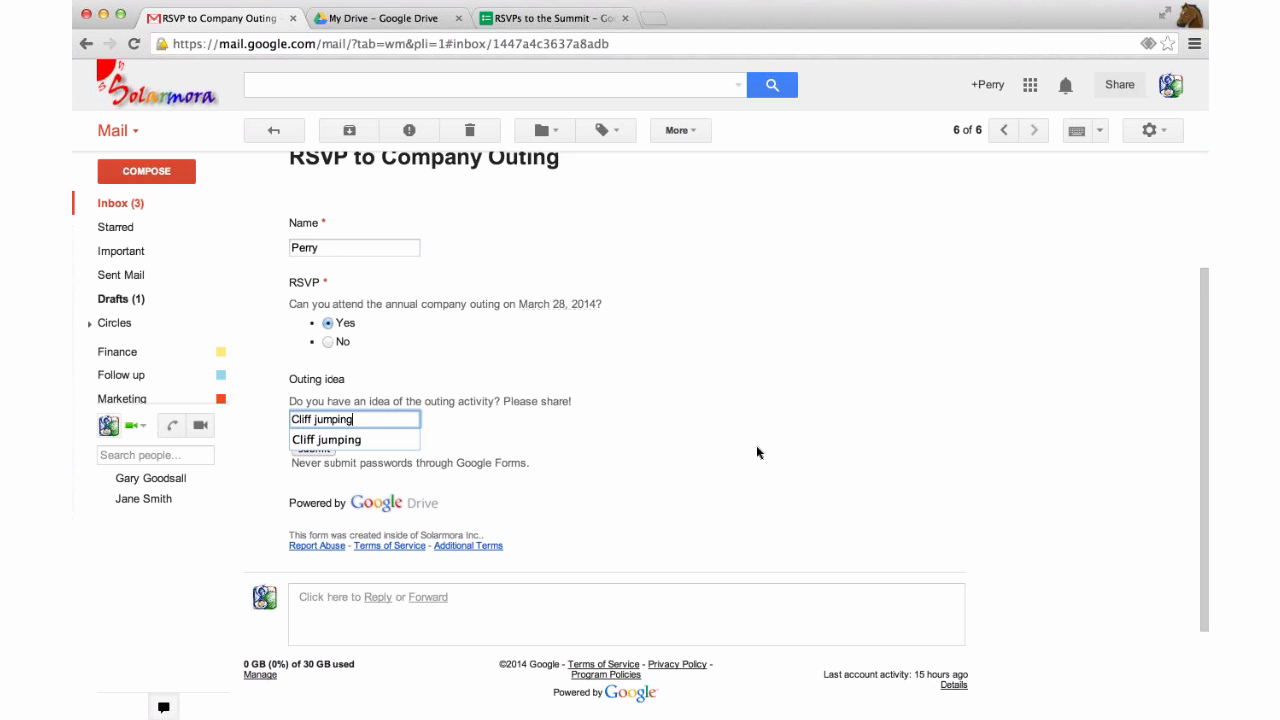
{"action": "left_click", "coordinate": [414, 391]}
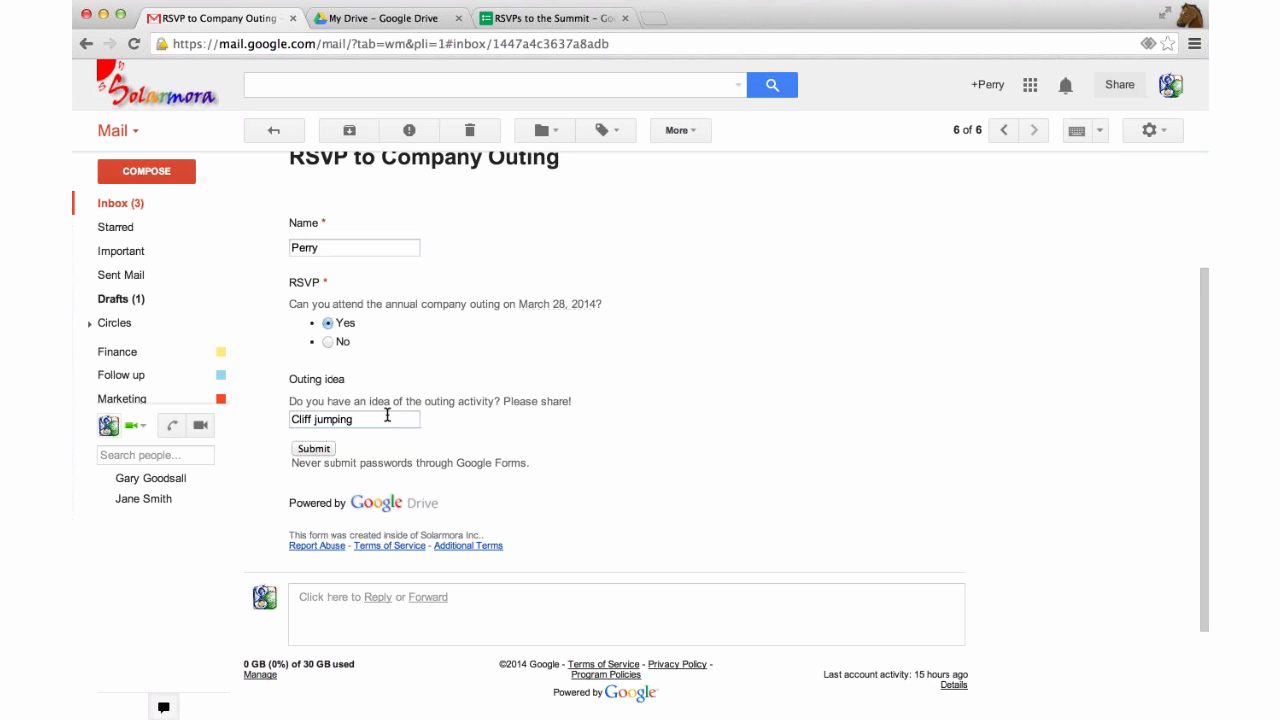
{"action": "left_click", "coordinate": [400, 413]}
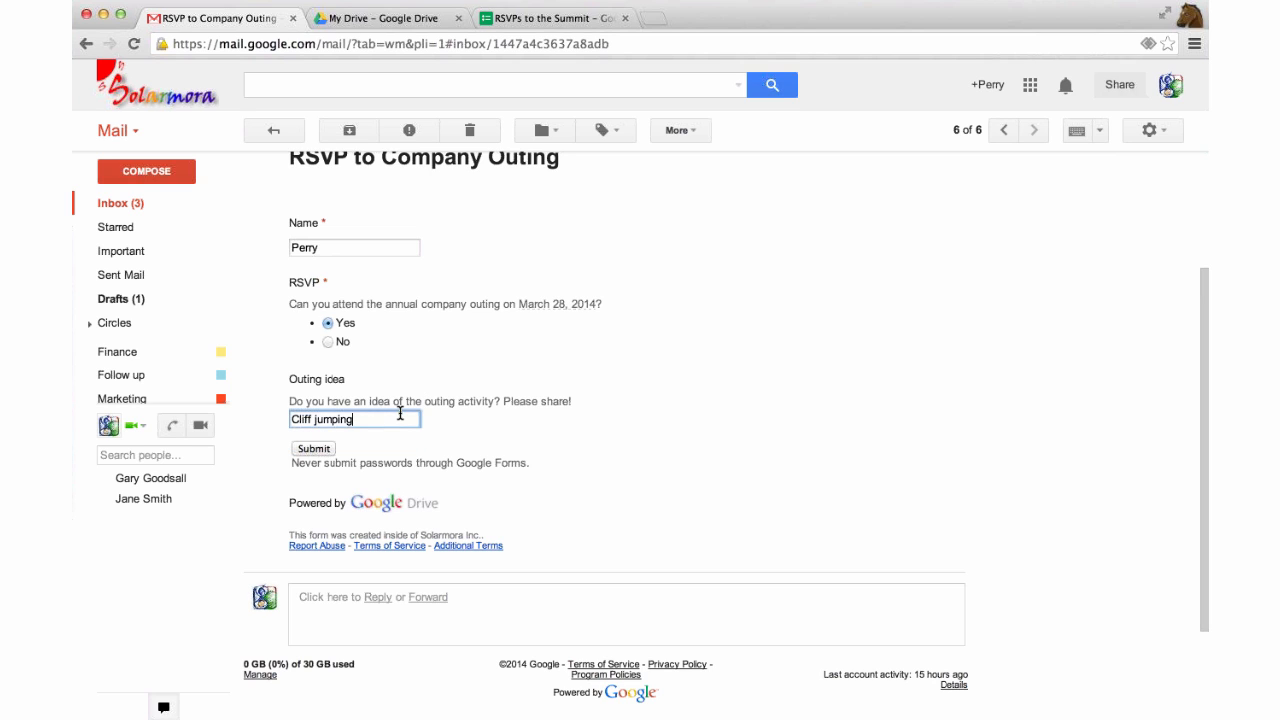
{"action": "type", "text": "/laser tag"}
Submit the RSVP form and confirm sending the response to the external page.
{"action": "scroll", "coordinate": [405, 446], "scroll_direction": "up", "scroll_amount": 1}
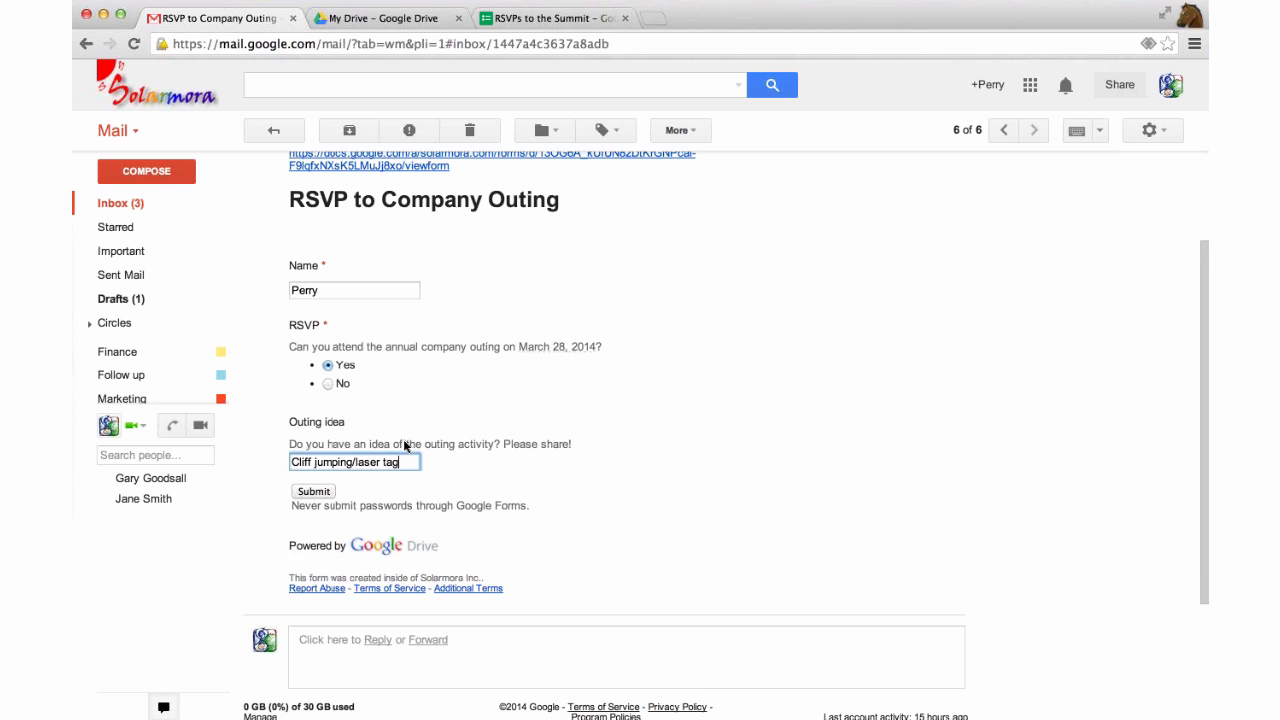
{"action": "left_click", "coordinate": [313, 490]}
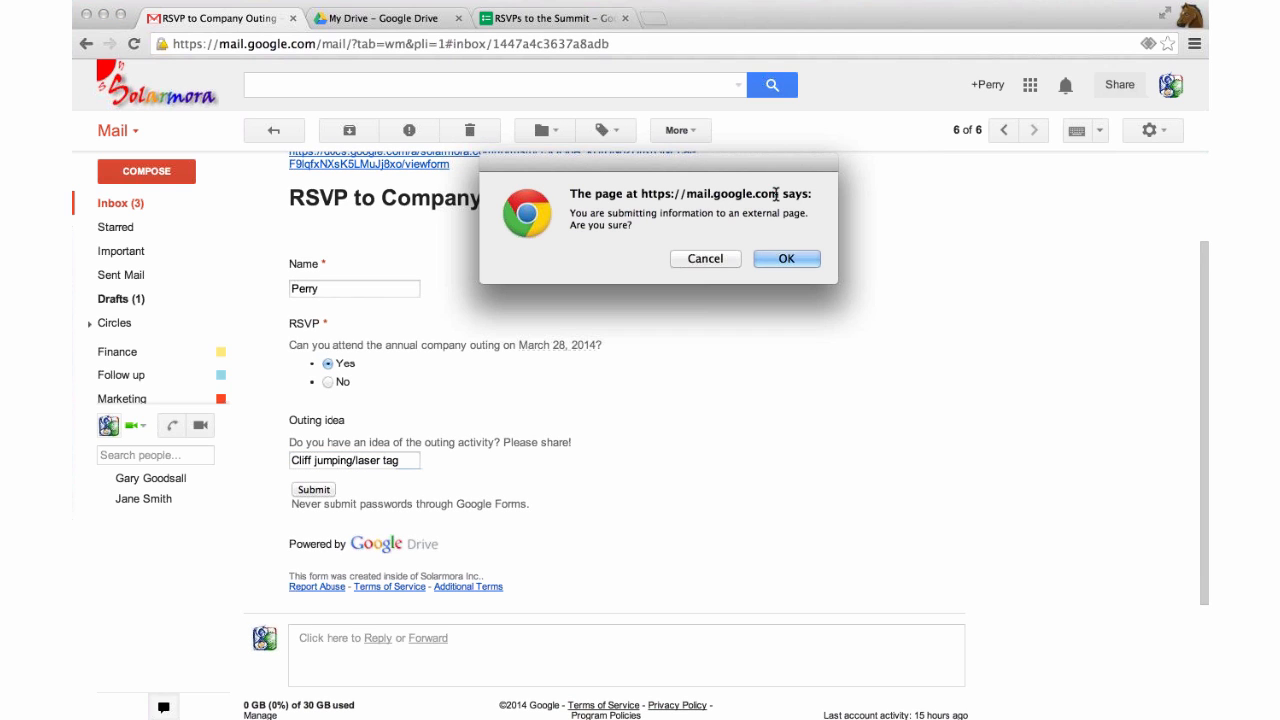
{"action": "left_click", "coordinate": [786, 260]}
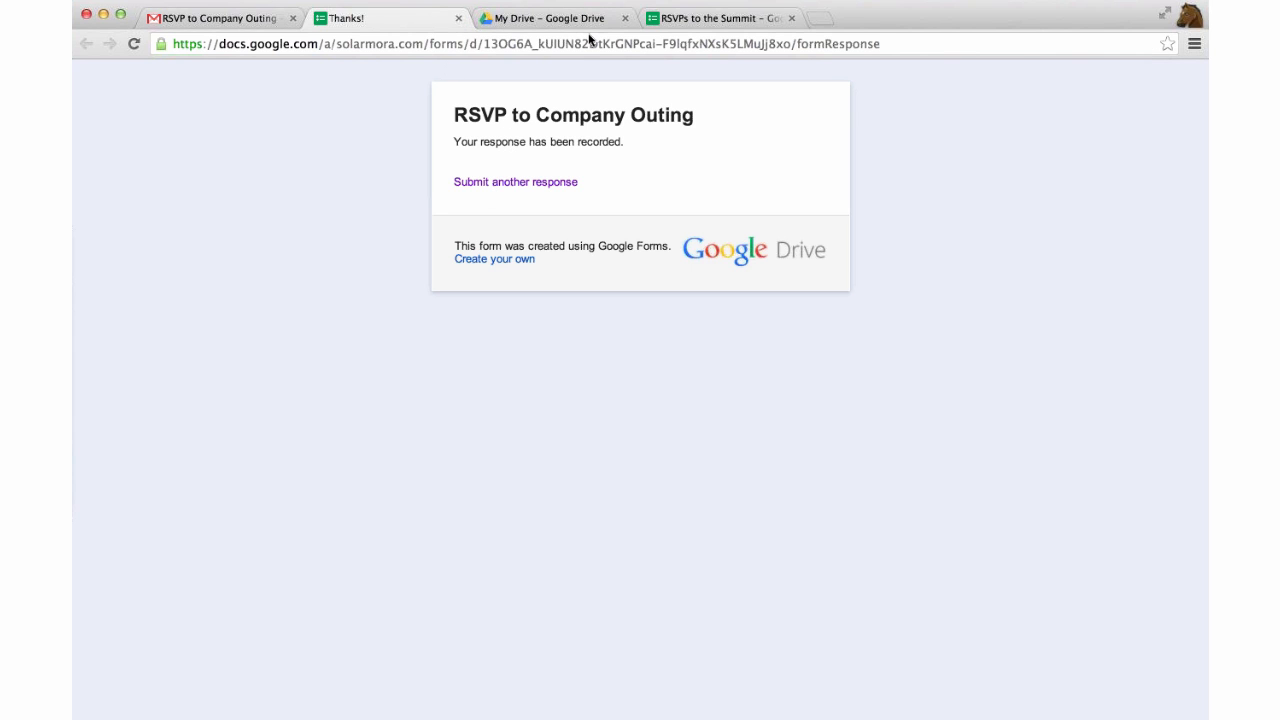
Close the Thanks page and check the RSVPs to the Summit form's responses options.
{"action": "left_click", "coordinate": [458, 19]}
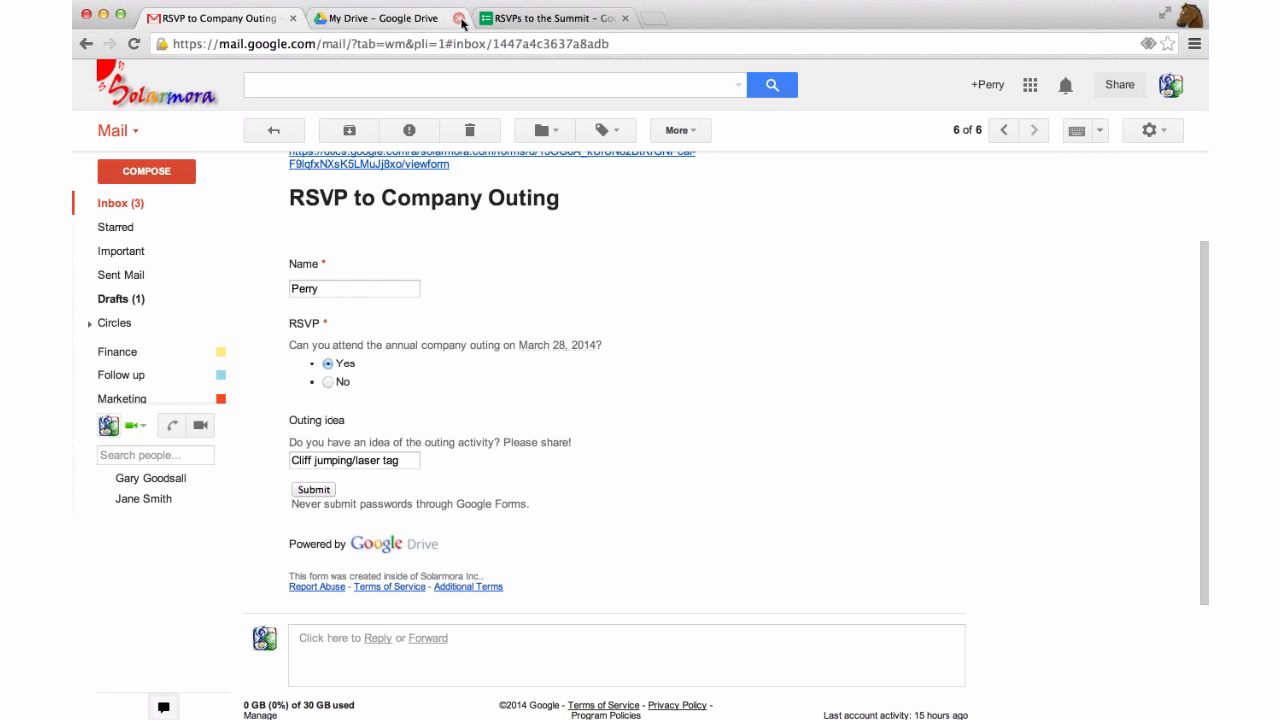
{"action": "left_click", "coordinate": [507, 24]}
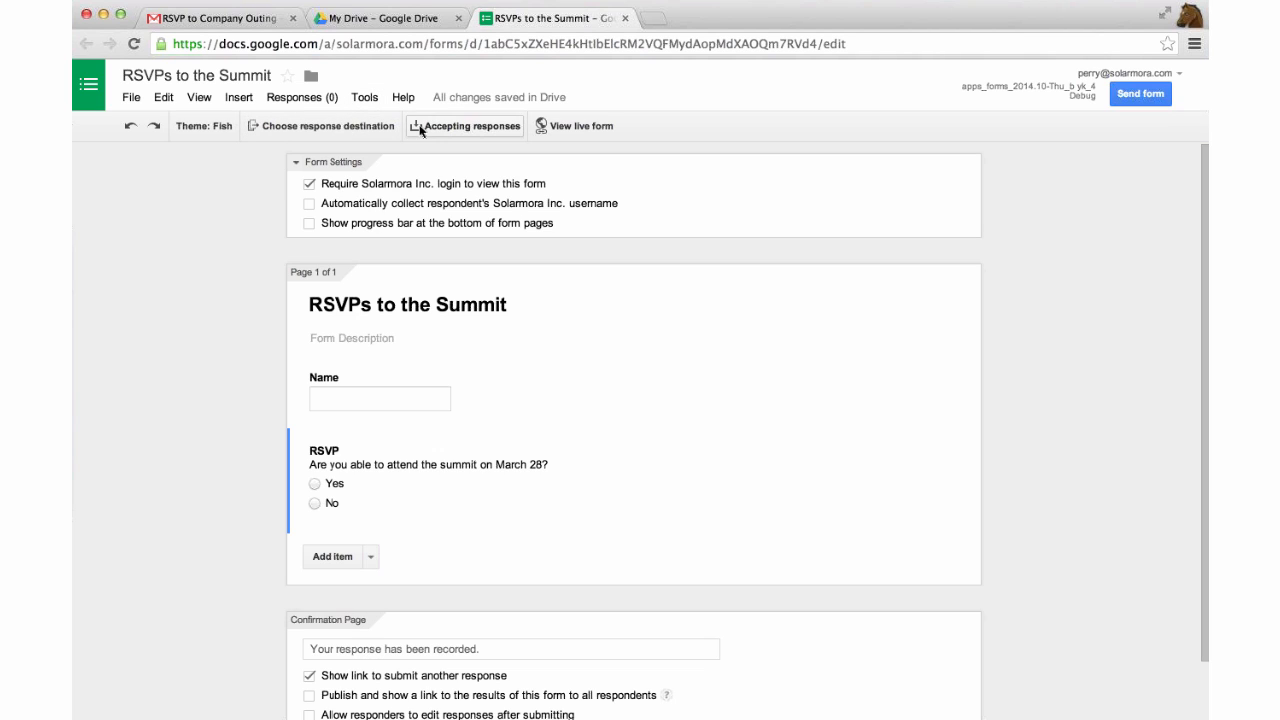
{"action": "left_click", "coordinate": [295, 97]}
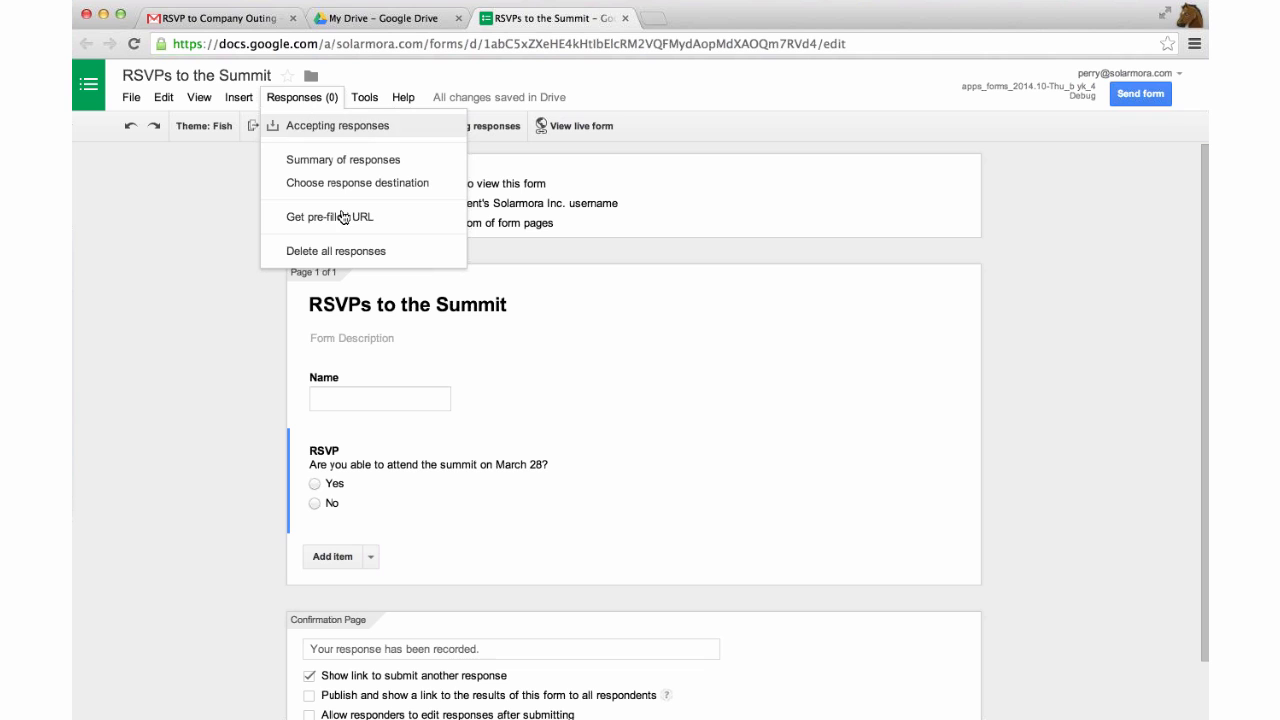
Open RSVP to Company Outing (Responses) from Drive's Shared with Me list.
{"action": "left_click", "coordinate": [384, 20]}
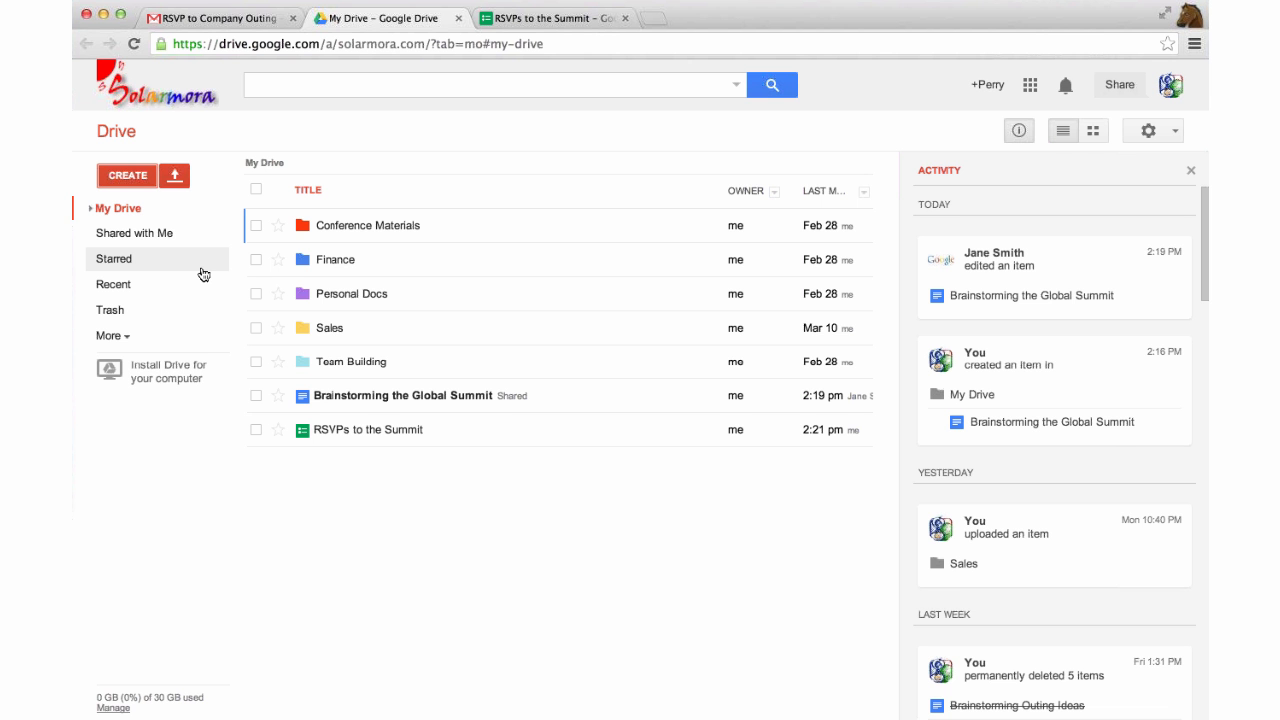
{"action": "left_click", "coordinate": [179, 241]}
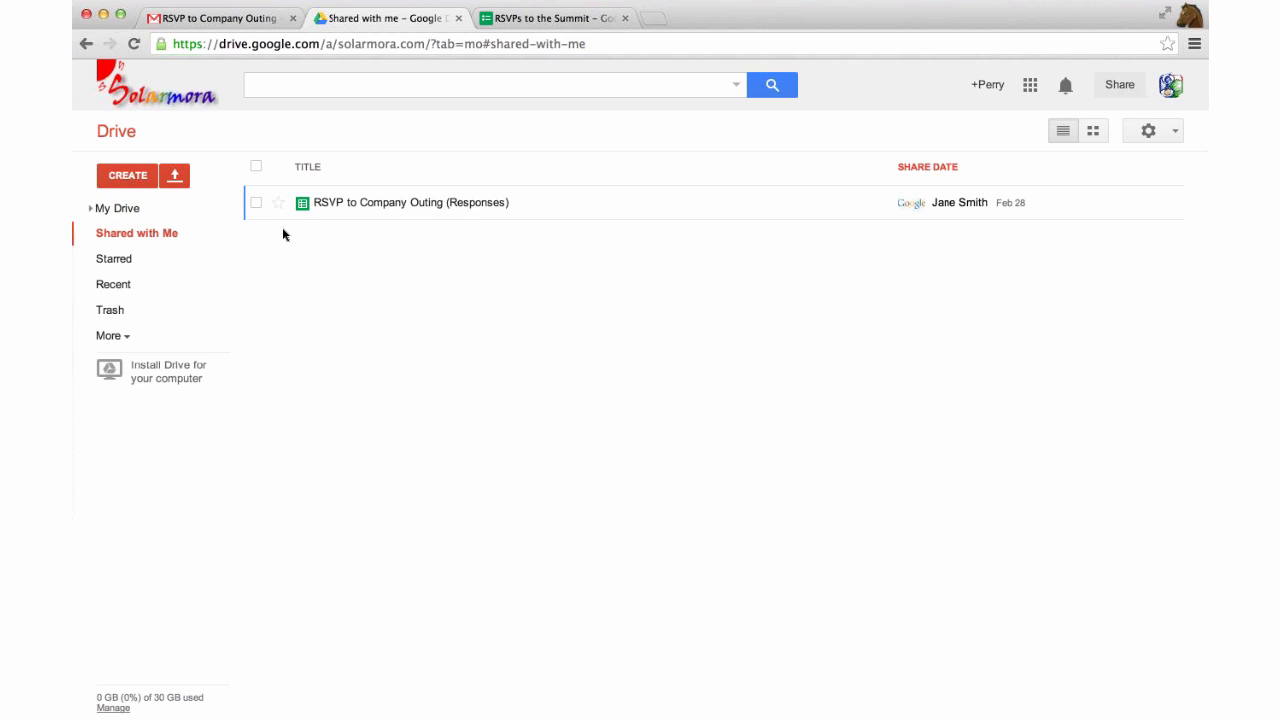
{"action": "left_click", "coordinate": [355, 203]}
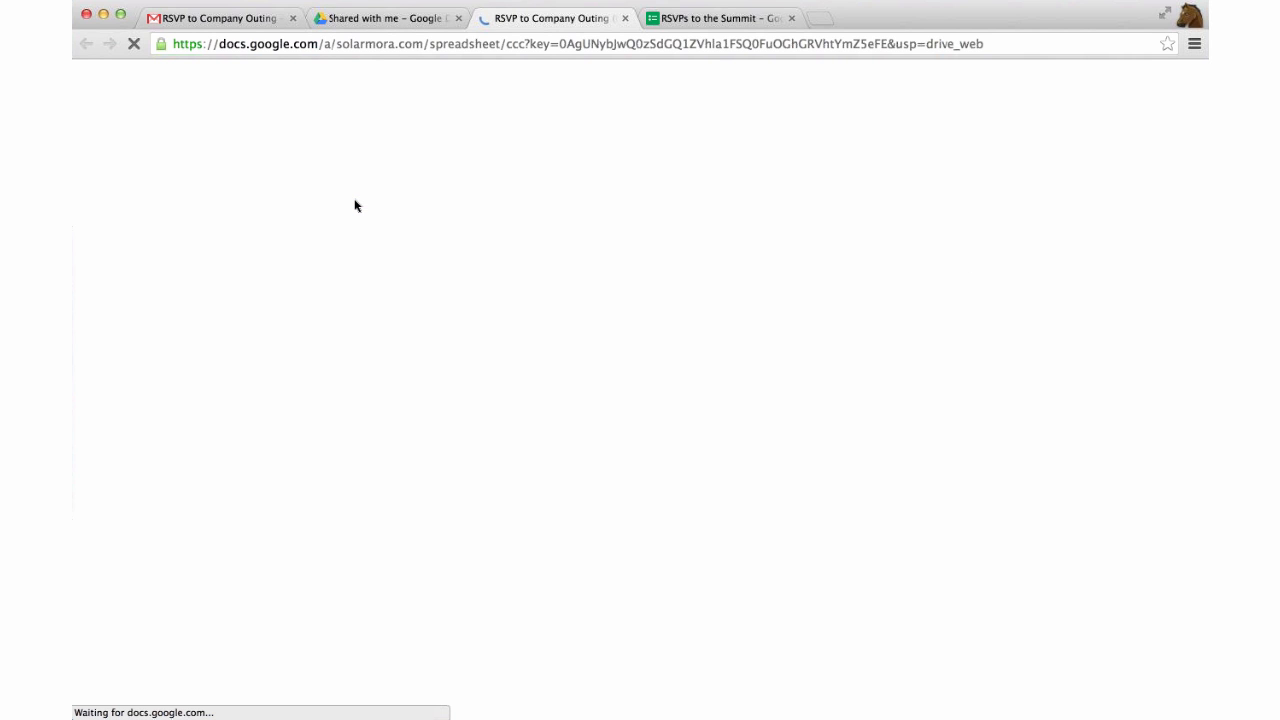
{"action": "left_click", "coordinate": [593, 40]}
{"action": "key", "text": "ctrl+Tab"}
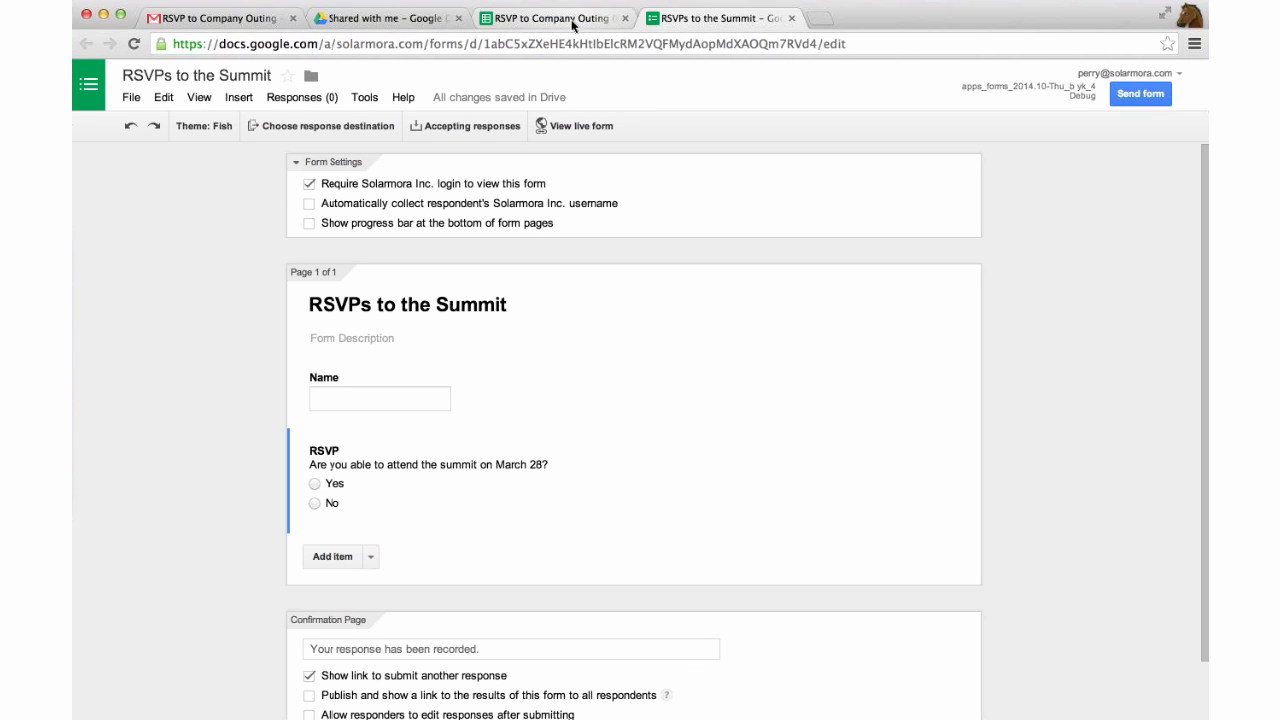
{"action": "left_click", "coordinate": [573, 25]}
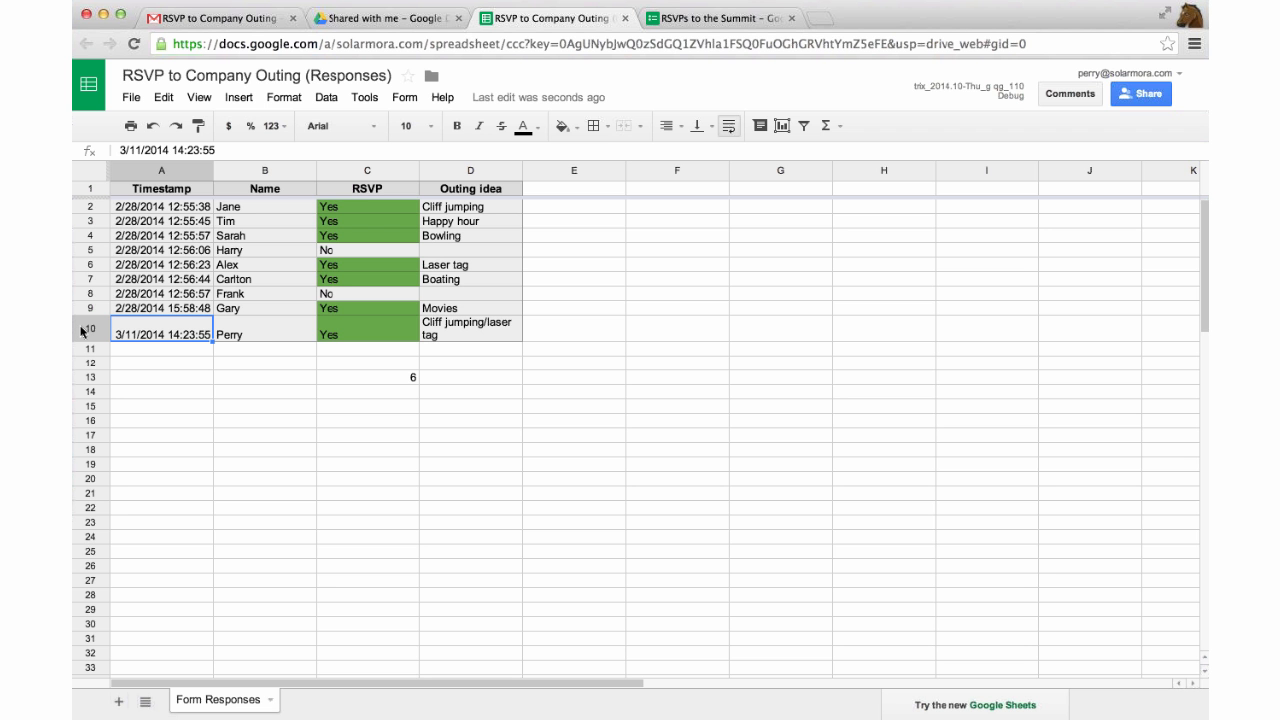
{"action": "left_click", "coordinate": [84, 330]}
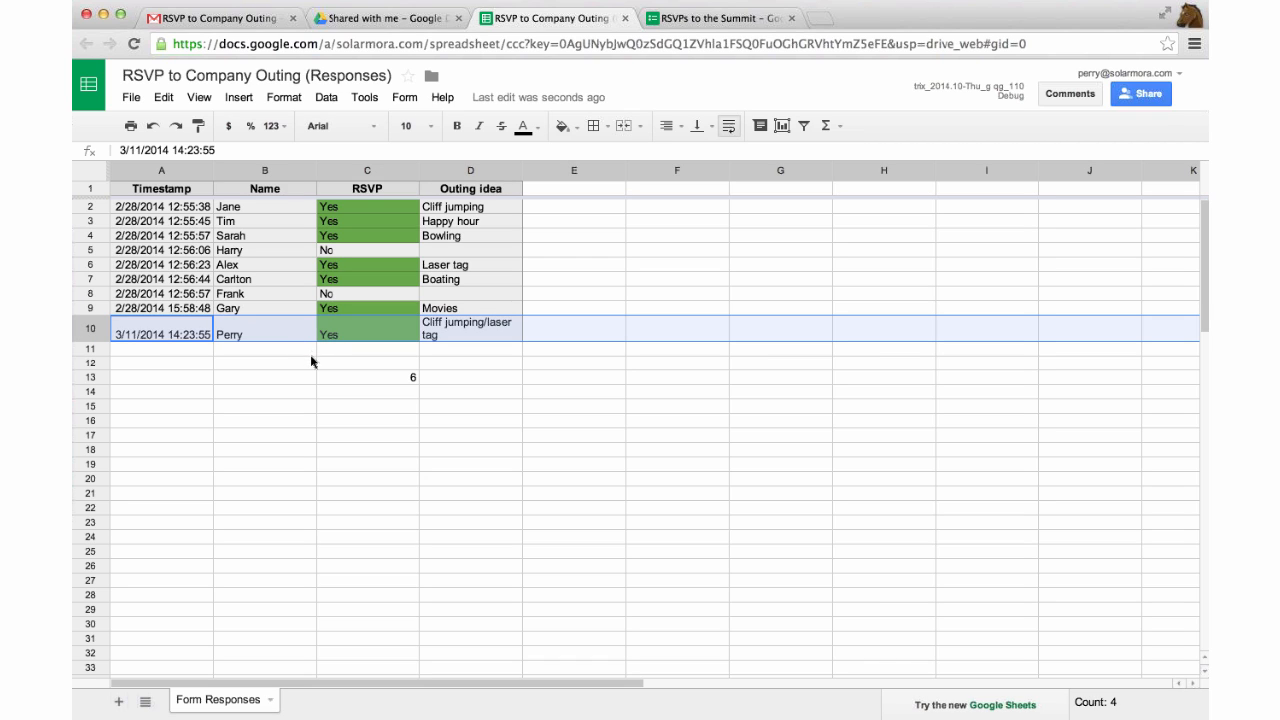
{"action": "left_click", "coordinate": [310, 397]}
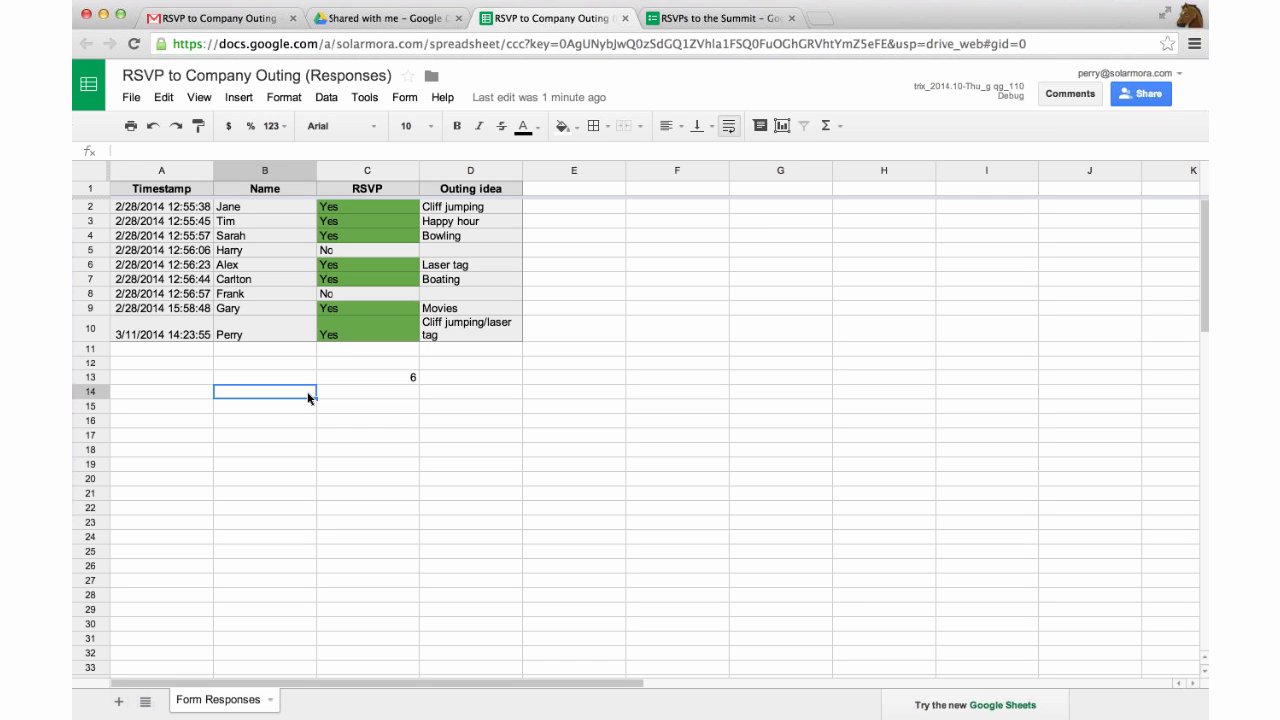
{"action": "left_click", "coordinate": [379, 207]}
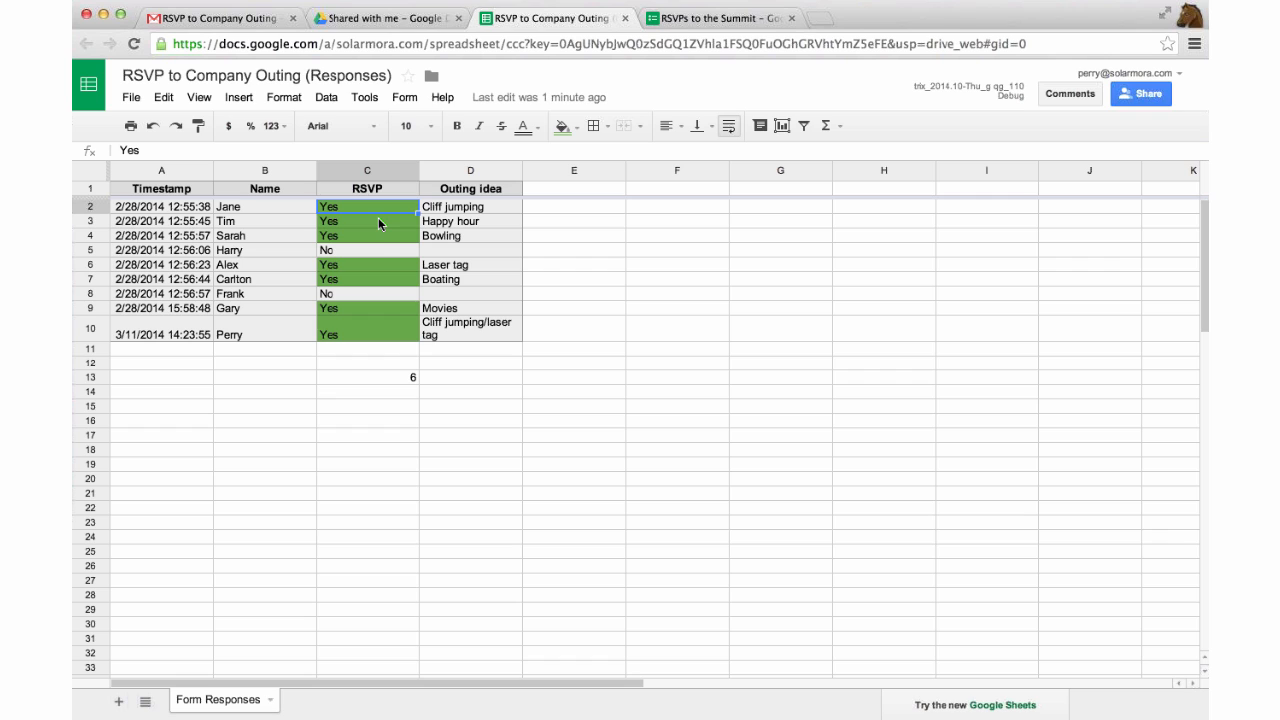
{"action": "left_click", "coordinate": [379, 224]}
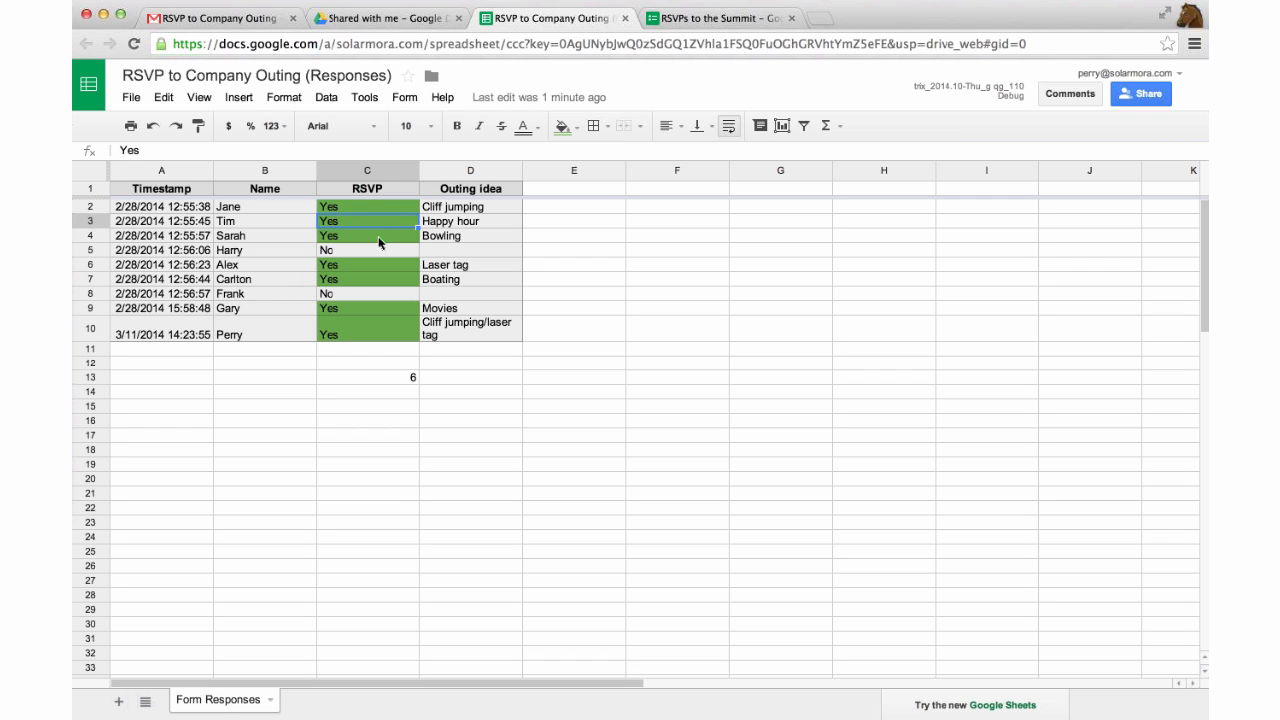
{"action": "left_click", "coordinate": [409, 190]}
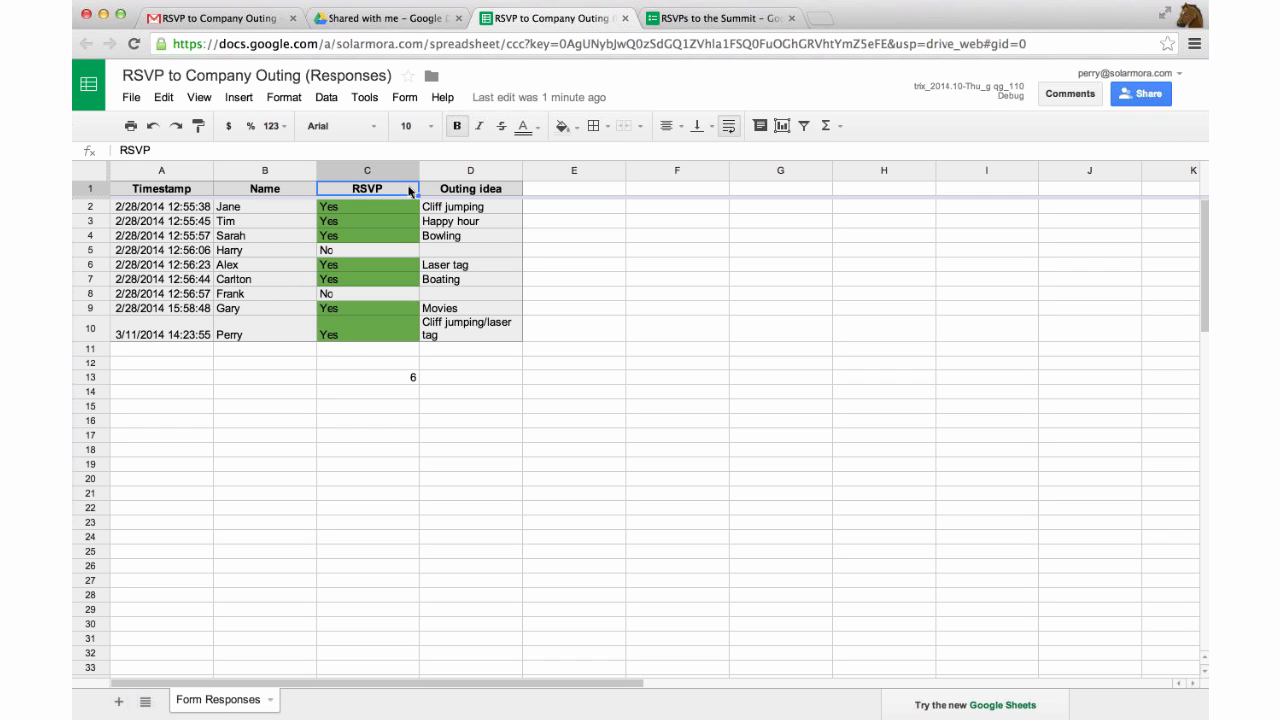
{"action": "left_click", "coordinate": [367, 170]}
{"action": "left_click", "coordinate": [410, 170]}
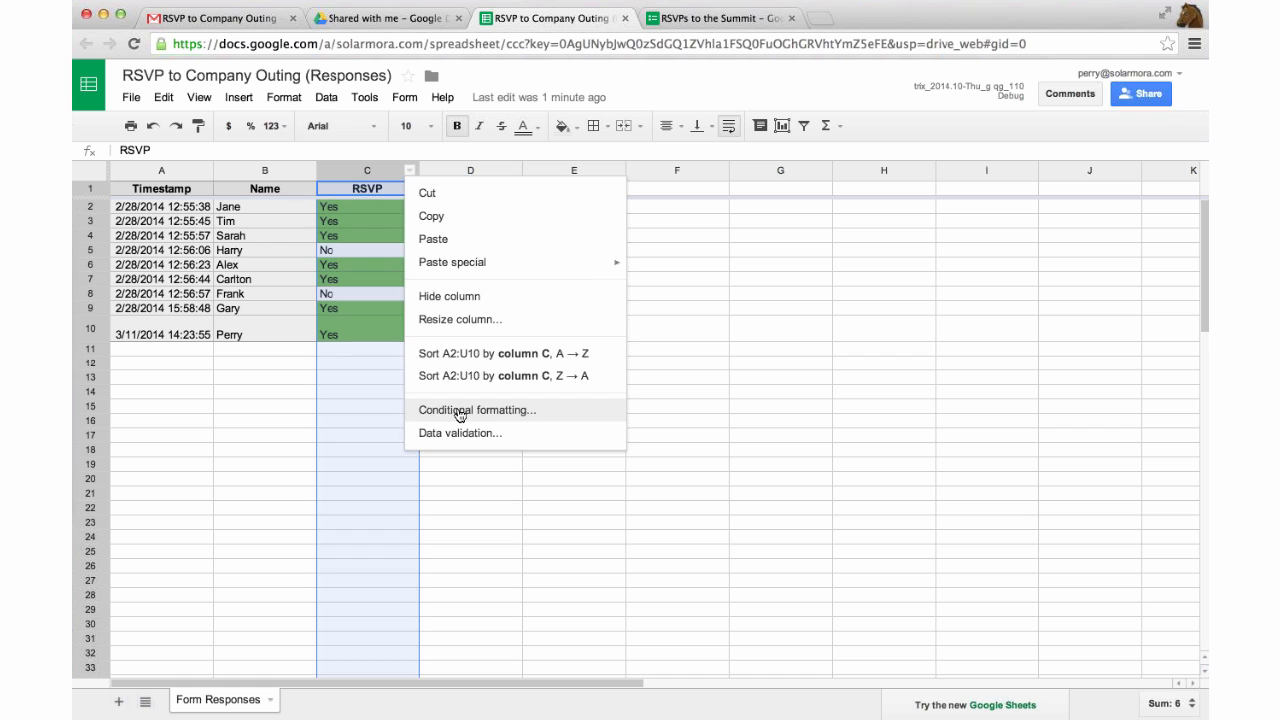
{"action": "left_click", "coordinate": [460, 411]}
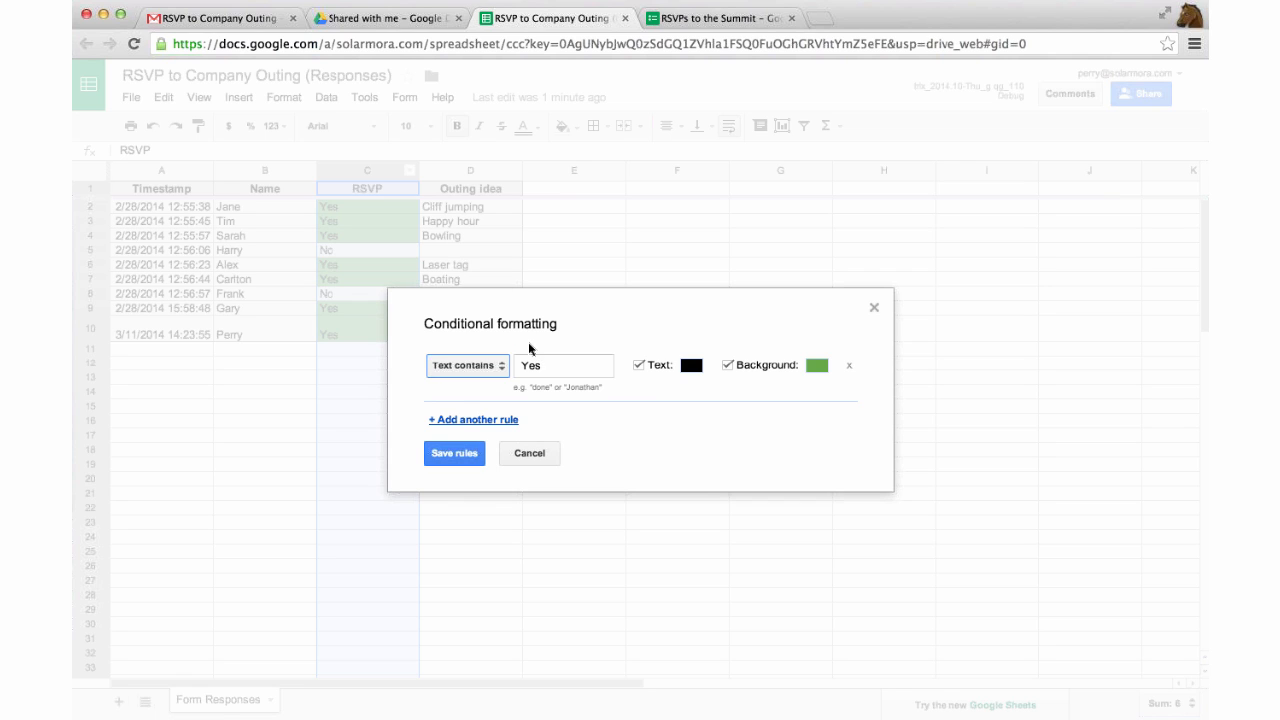
{"action": "left_click", "coordinate": [460, 422]}
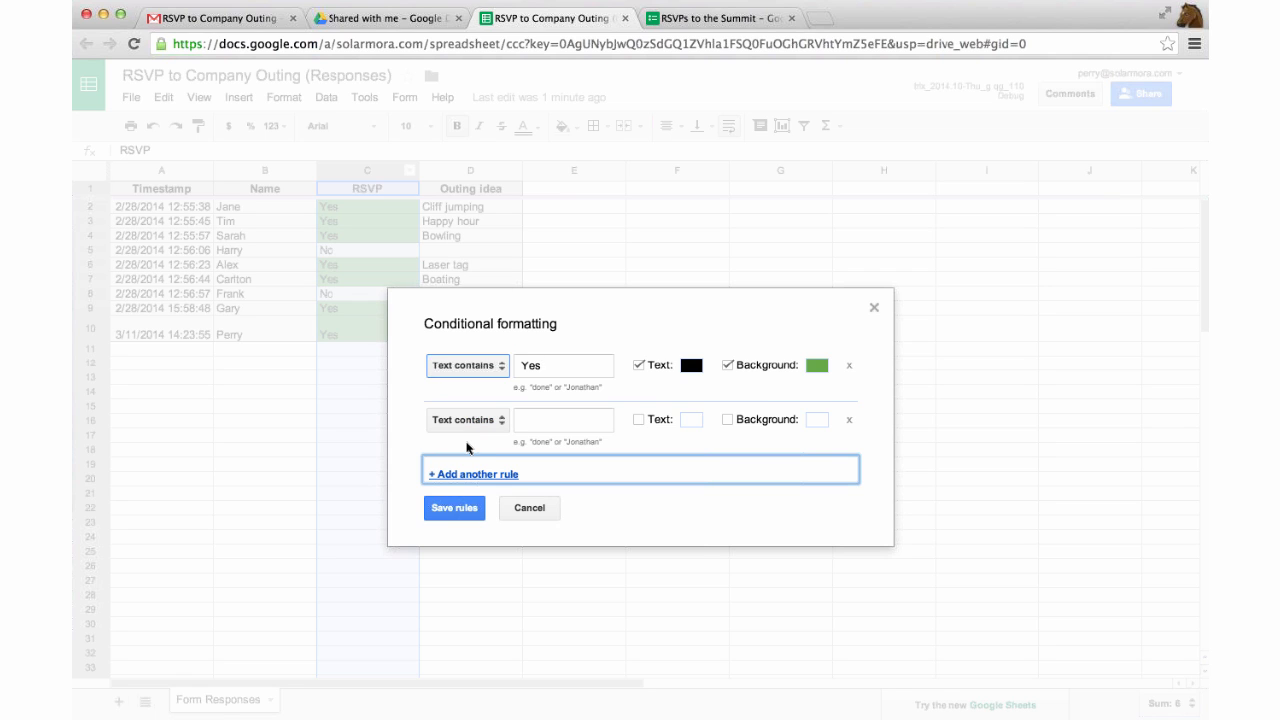
{"action": "left_click", "coordinate": [522, 510]}
{"action": "left_click", "coordinate": [351, 376]}
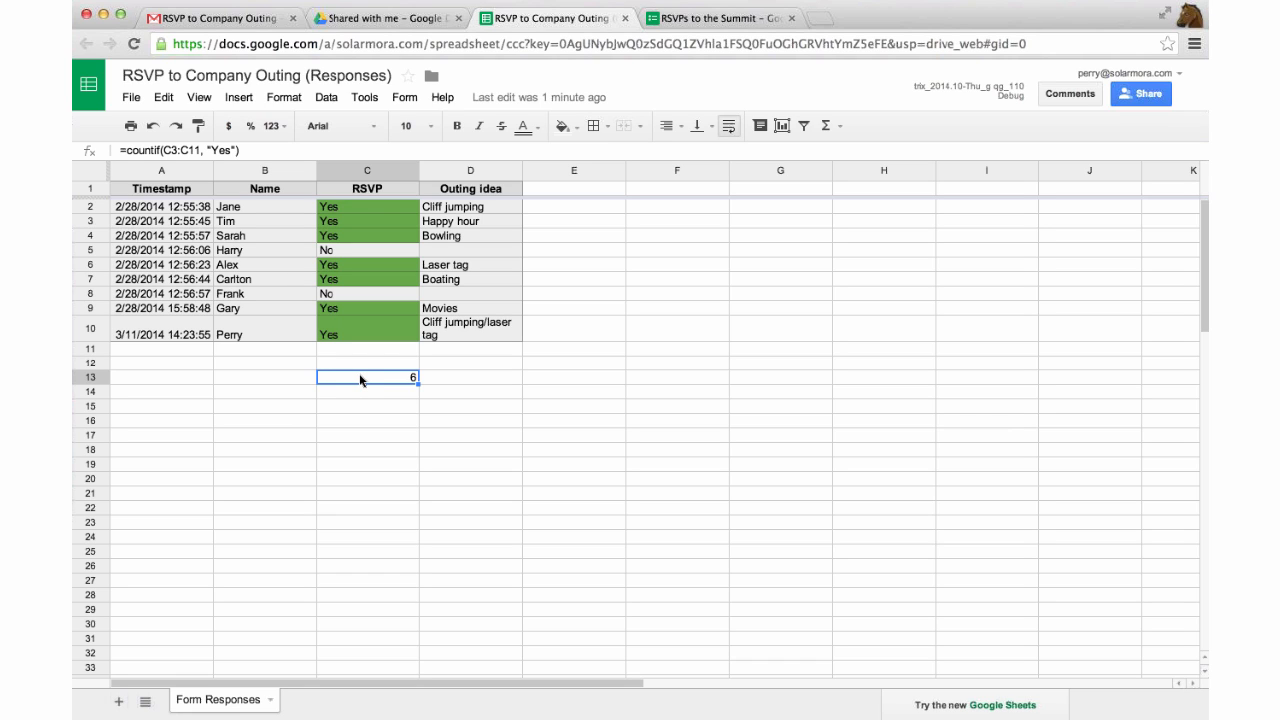
{"action": "double_click", "coordinate": [361, 379]}
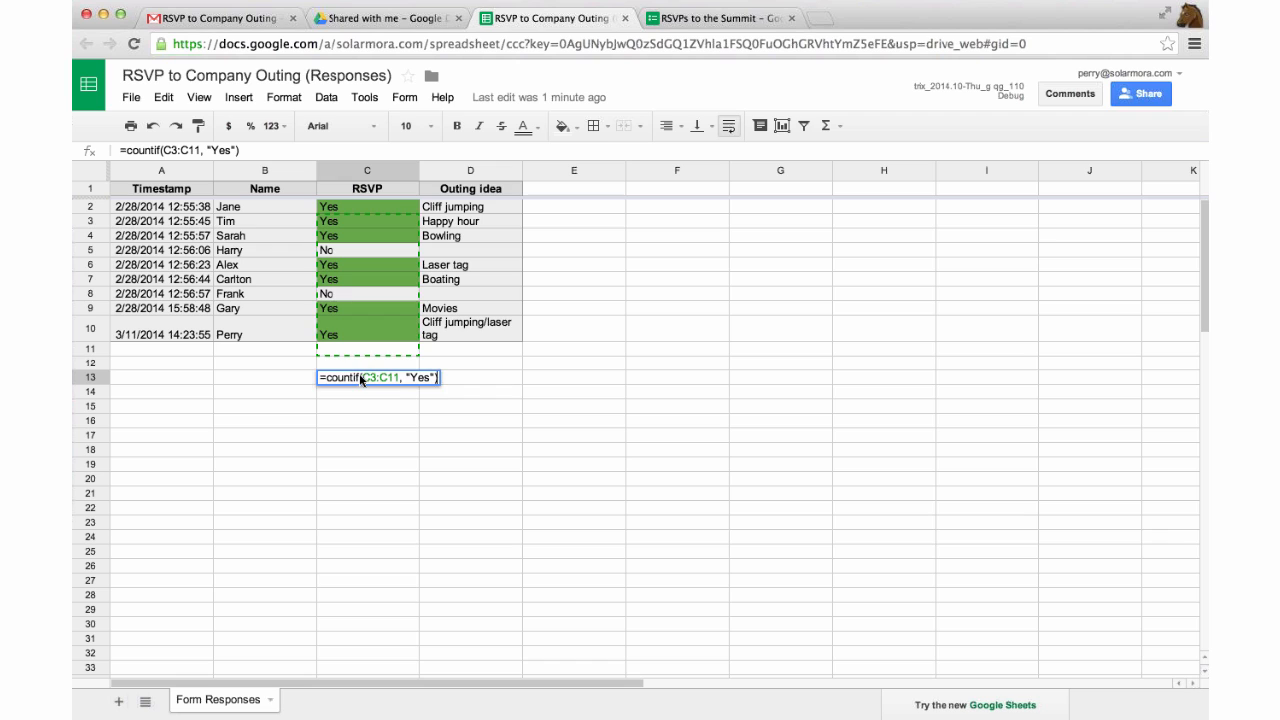
{"action": "left_click", "coordinate": [397, 378]}
{"action": "left_click_drag", "start_coordinate": [322, 381], "coordinate": [439, 385]}
{"action": "left_click", "coordinate": [426, 380]}
{"action": "key", "text": "Return"}
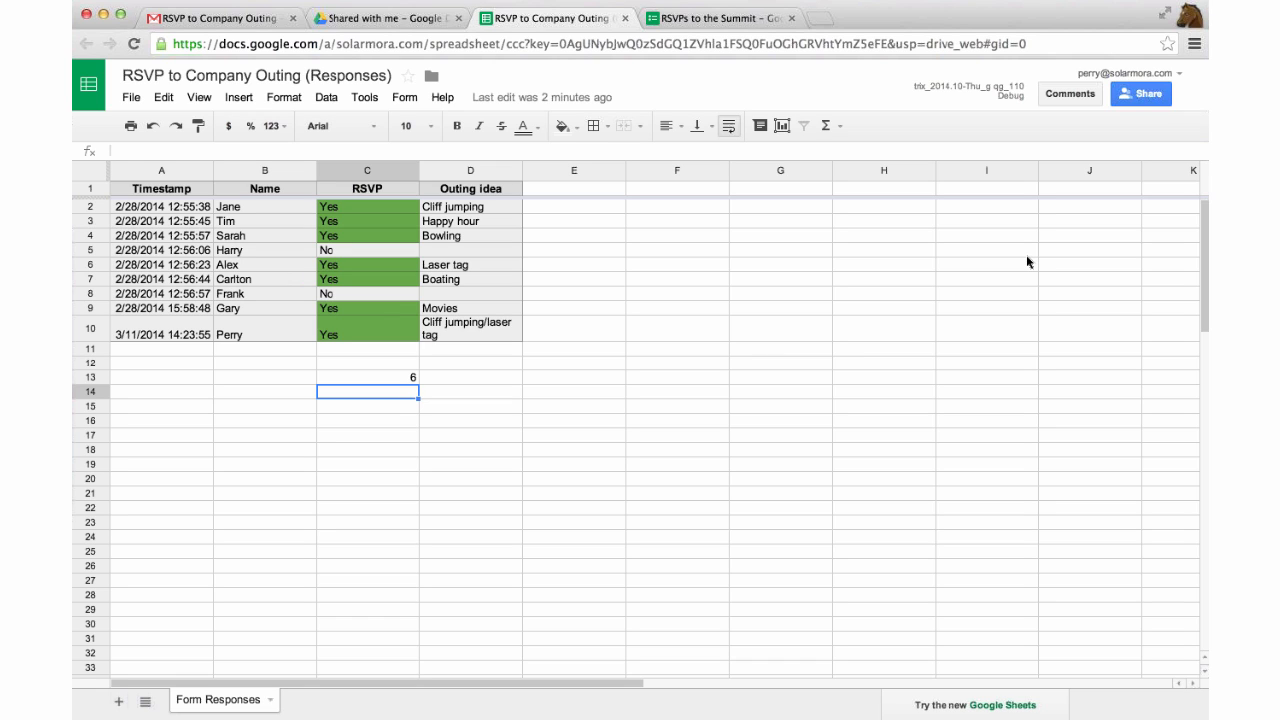
Review the spreadsheet's sharing settings, close them, and return to Drive's Shared with Me list.
{"action": "left_click", "coordinate": [1130, 98]}
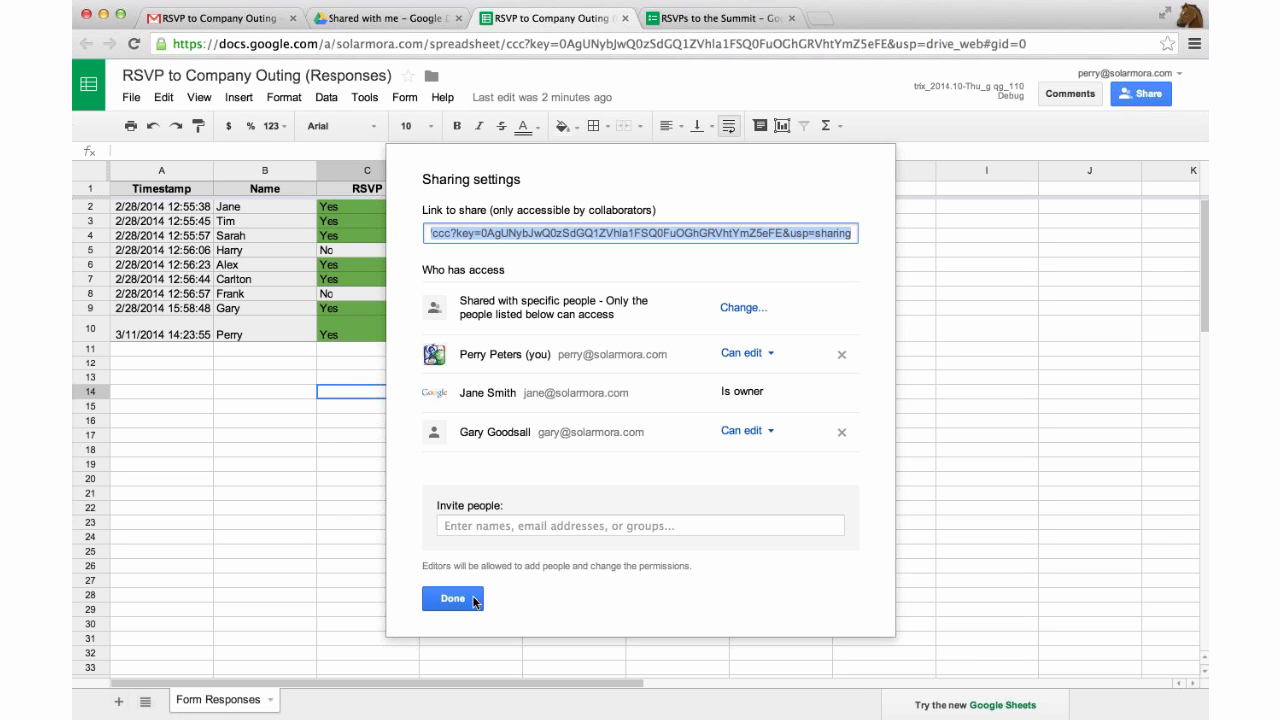
{"action": "left_click", "coordinate": [474, 600]}
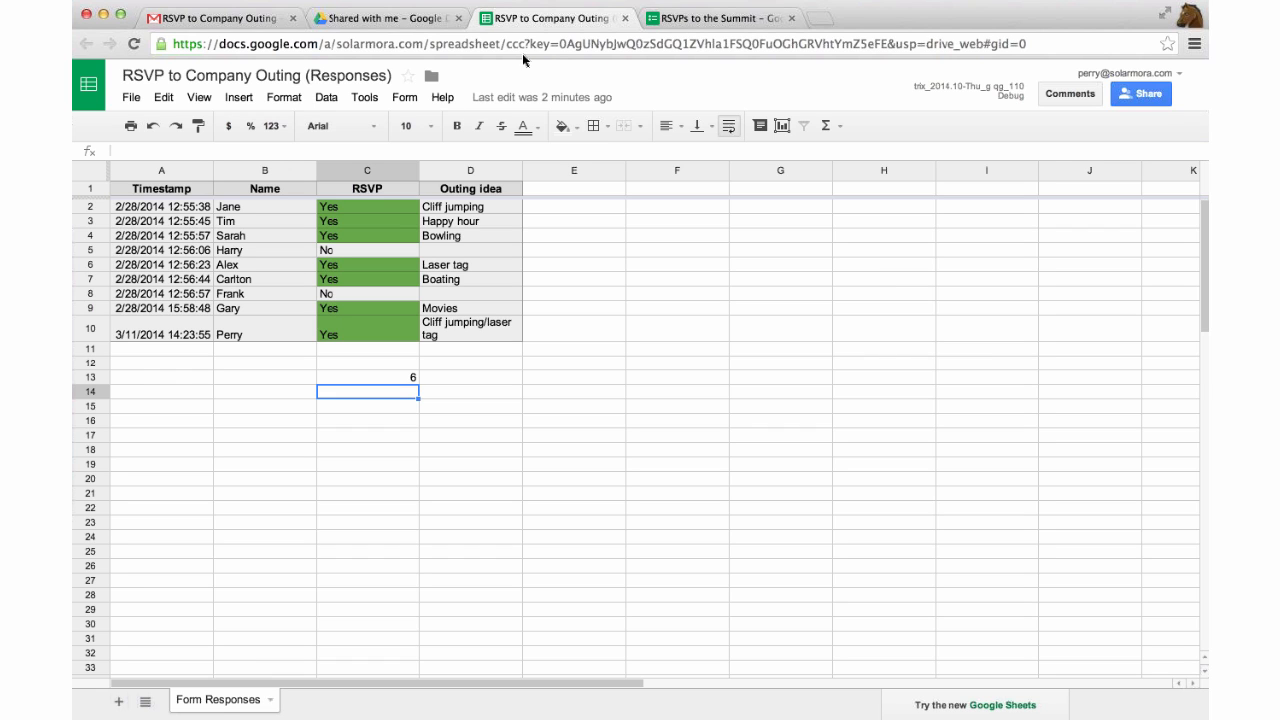
{"action": "left_click", "coordinate": [399, 23]}
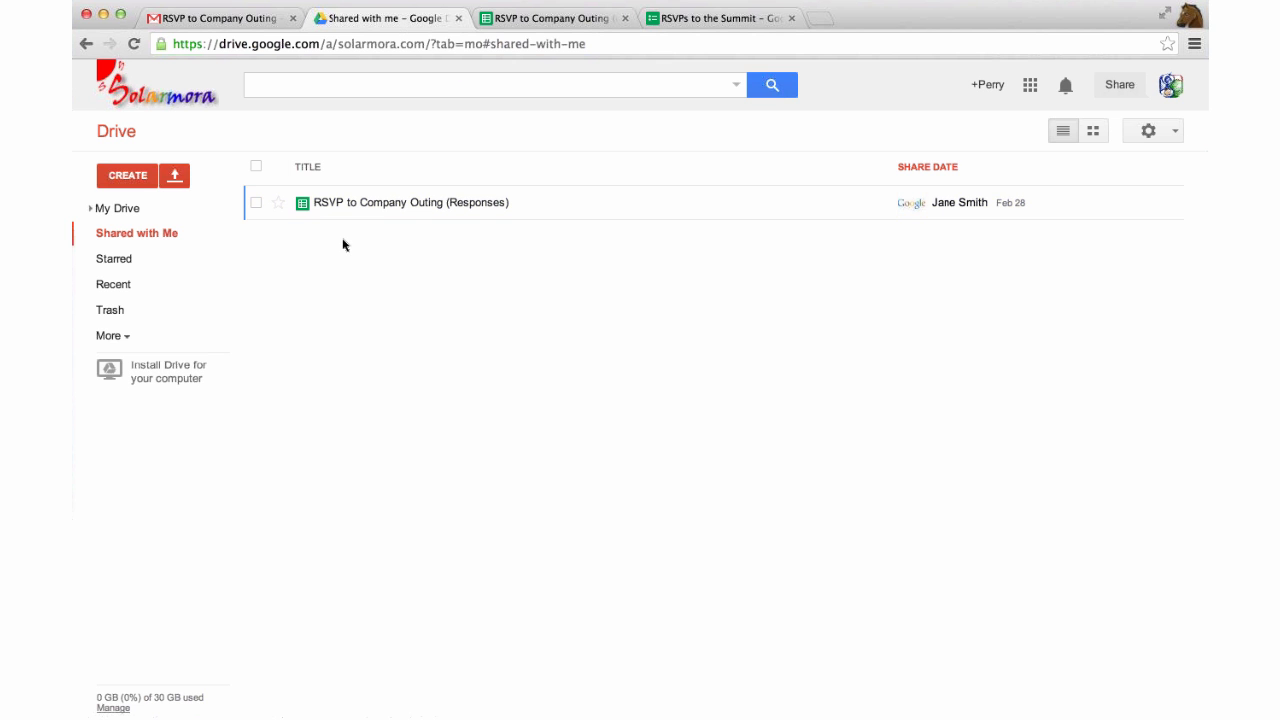
Close the RSVP to Company Outing and RSVPs to the Summit spreadsheet tabs and the Drive tab.
{"action": "left_click", "coordinate": [331, 203]}
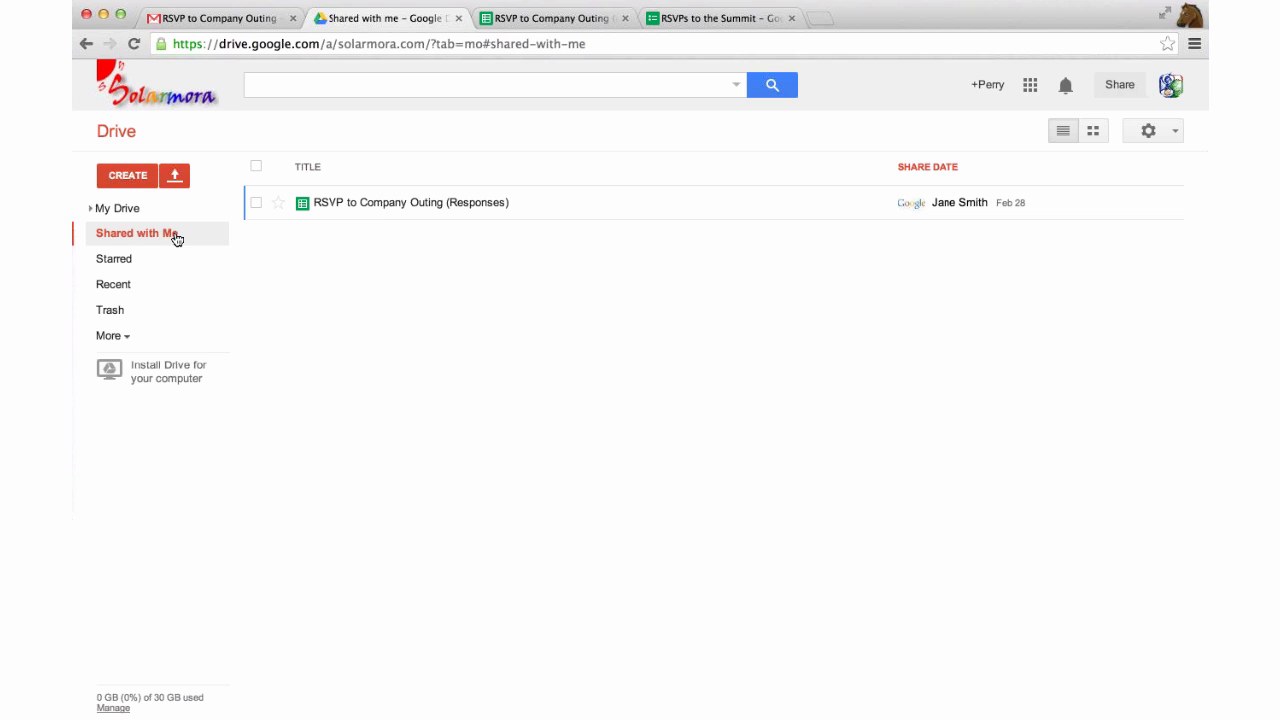
{"action": "left_click", "coordinate": [120, 213]}
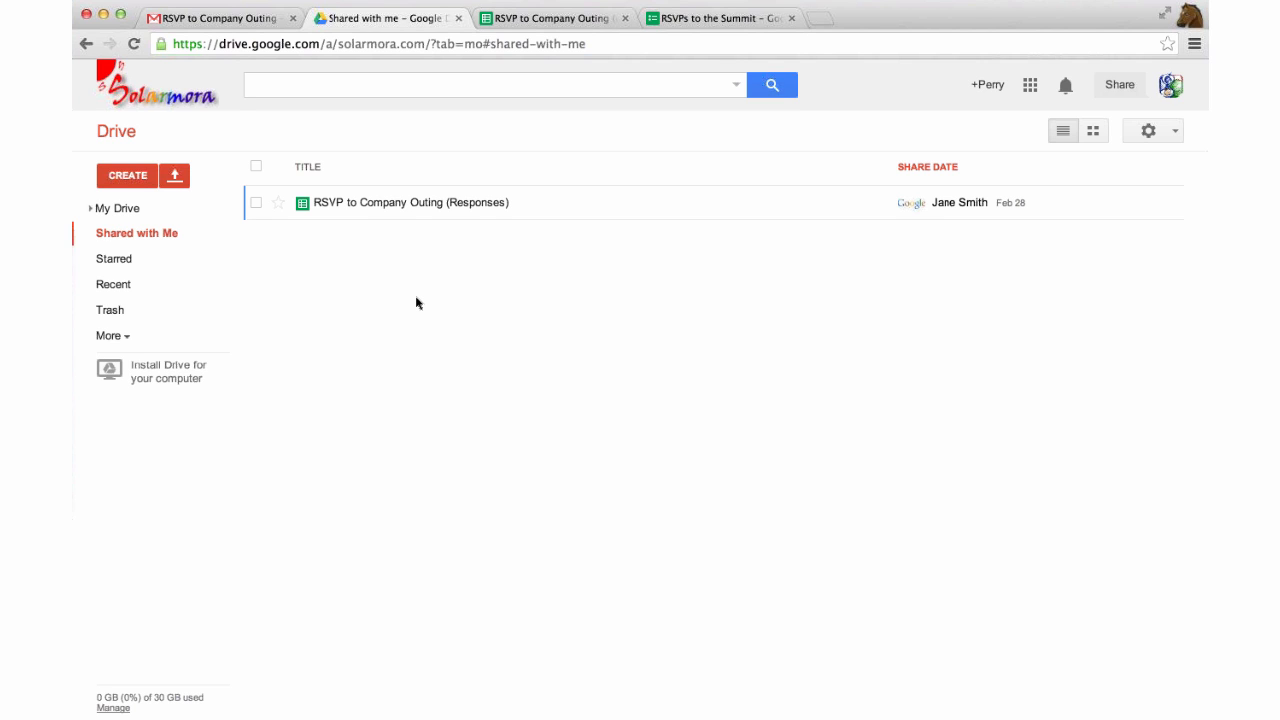
{"action": "left_click", "coordinate": [624, 19]}
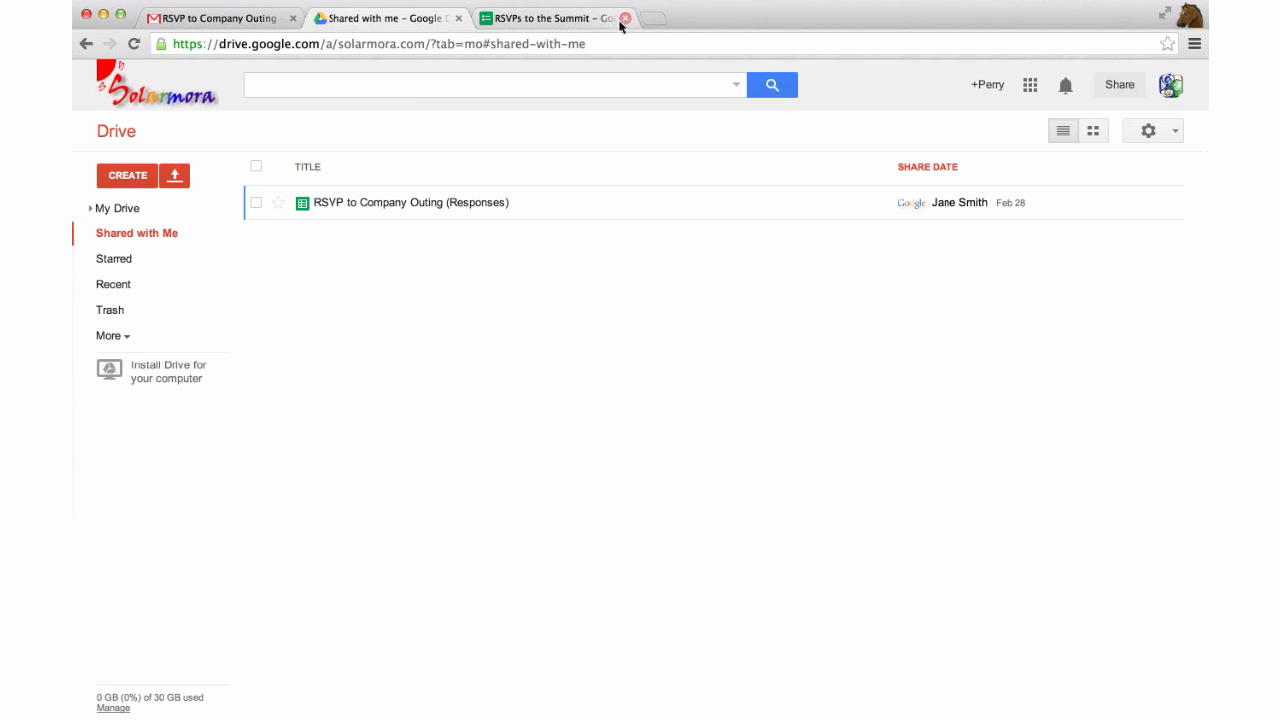
{"action": "left_click", "coordinate": [624, 19]}
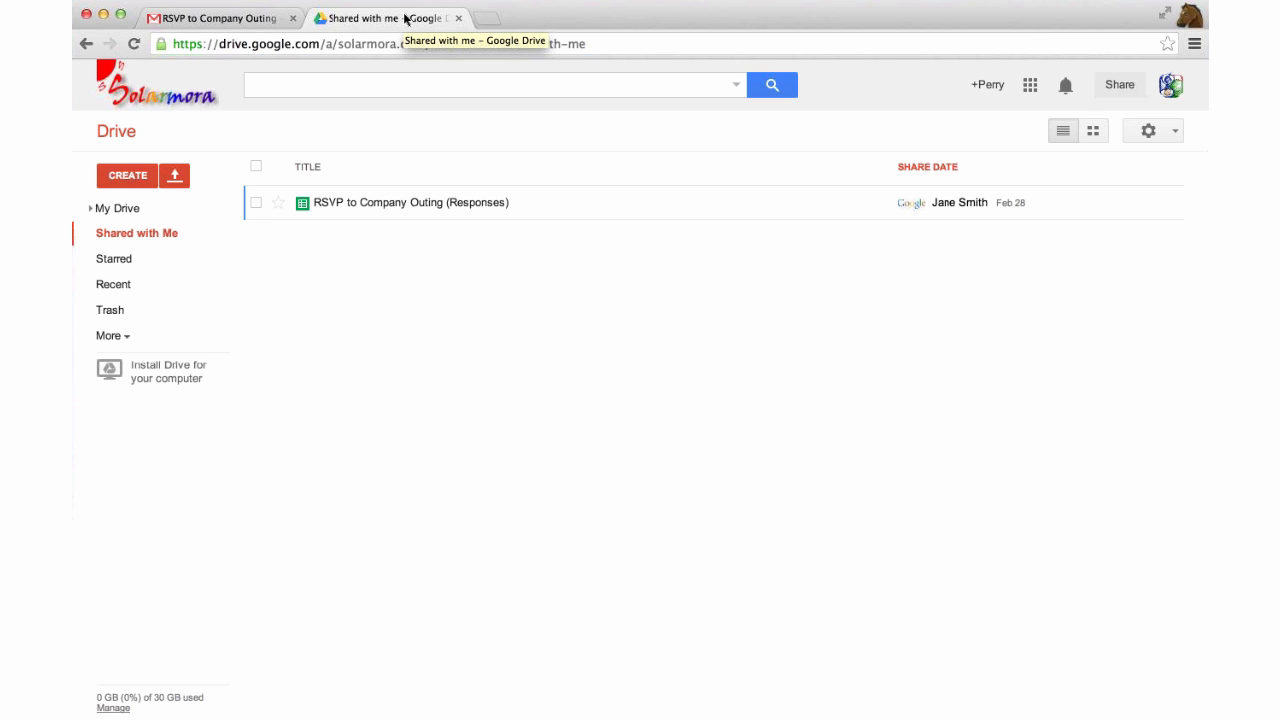
{"action": "left_click", "coordinate": [458, 18]}
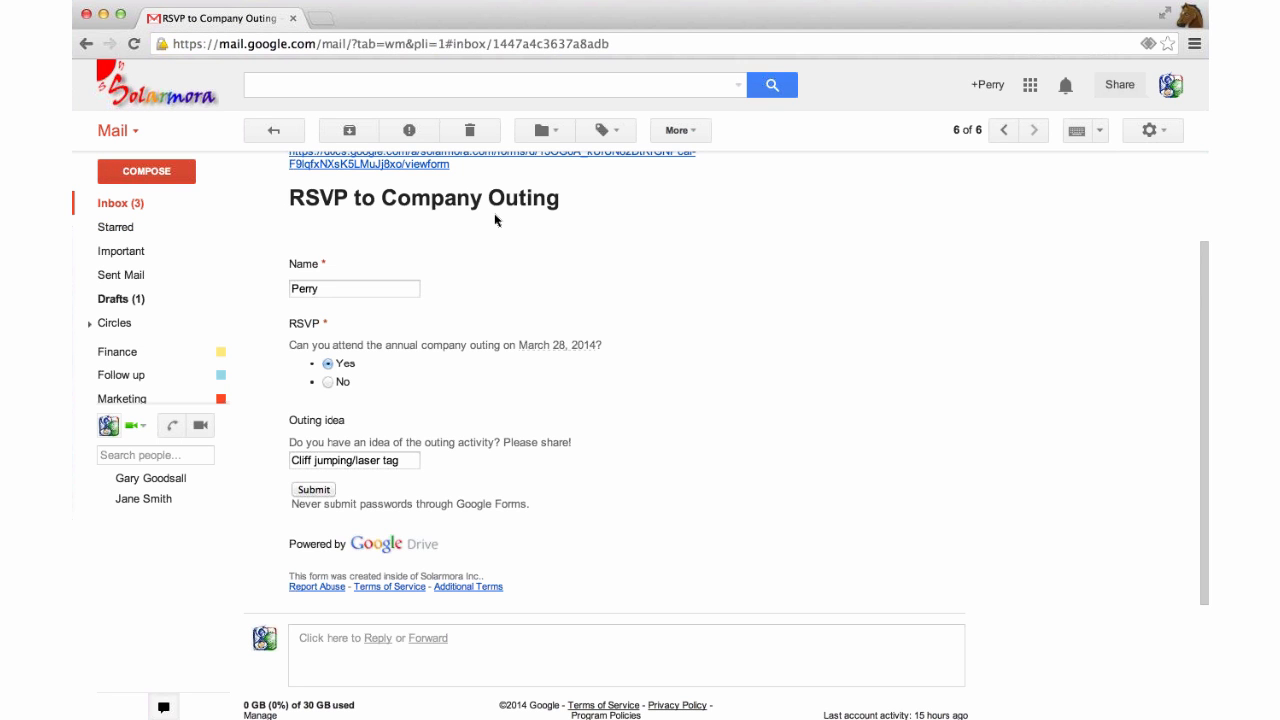
Go back to the Gmail inbox, now listing six conversations including the Global Summit sharing notices.
{"action": "scroll", "coordinate": [495, 222], "scroll_direction": "up", "scroll_amount": 3}
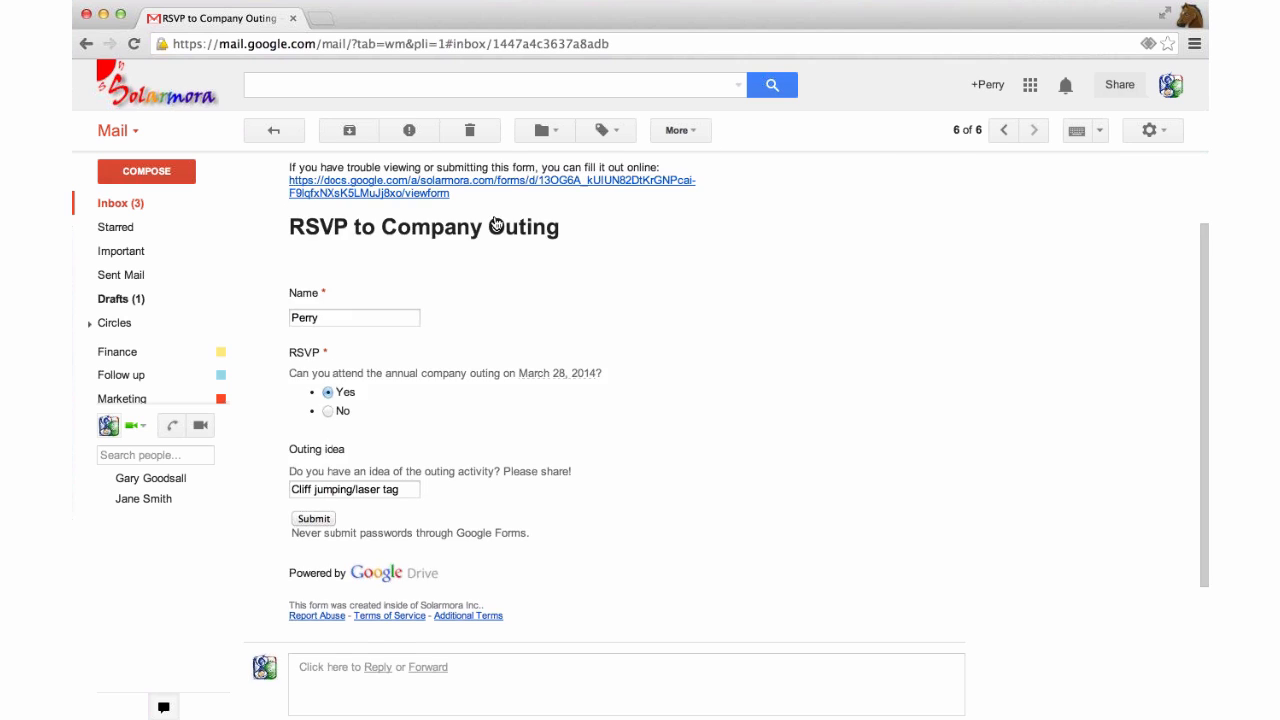
{"action": "left_click", "coordinate": [1031, 87]}
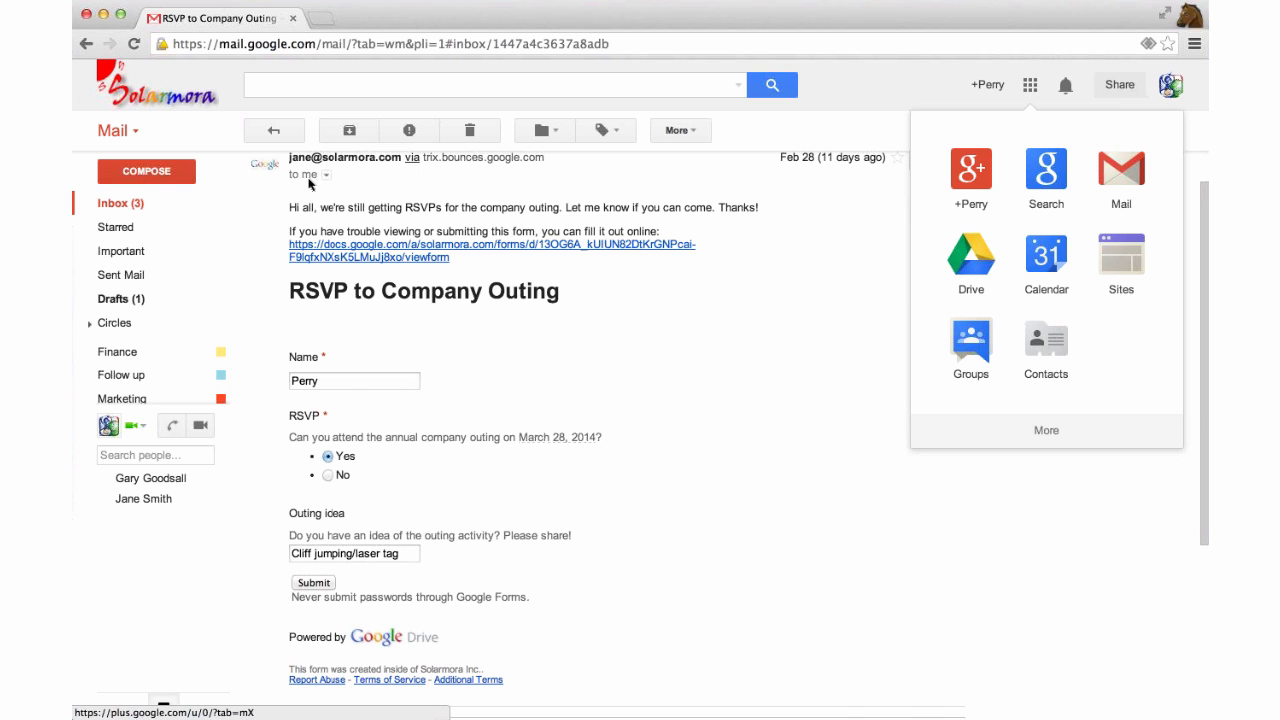
{"action": "left_click", "coordinate": [127, 204]}
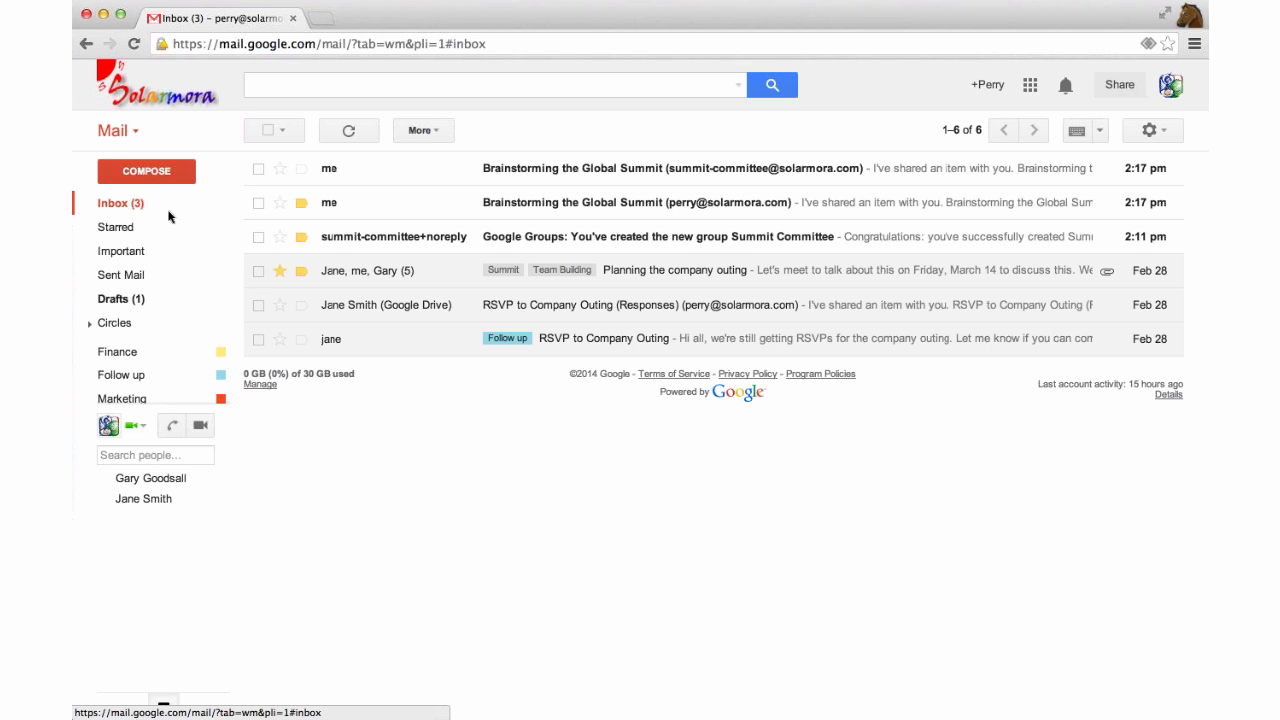
{"action": "mouse_move", "coordinate": [181, 226]}
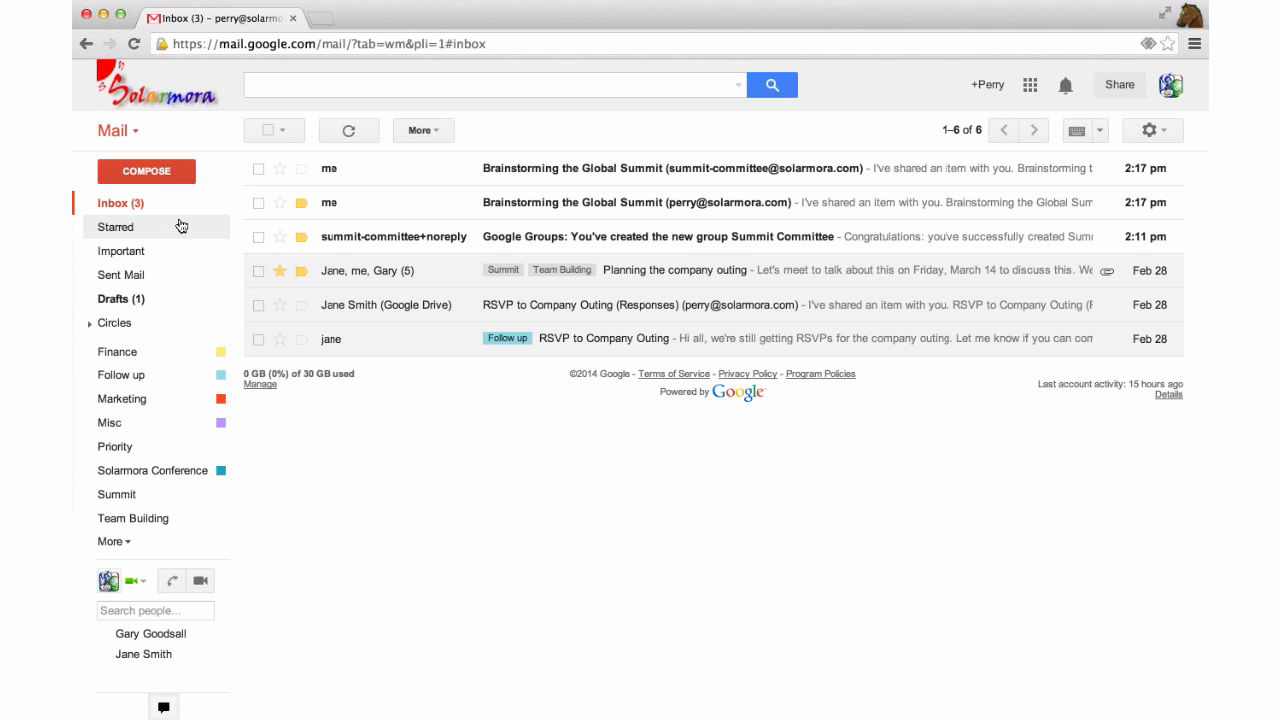
Open the Planning the company outing thread and start an event from its Friday, March 14 date.
{"action": "left_click", "coordinate": [429, 275]}
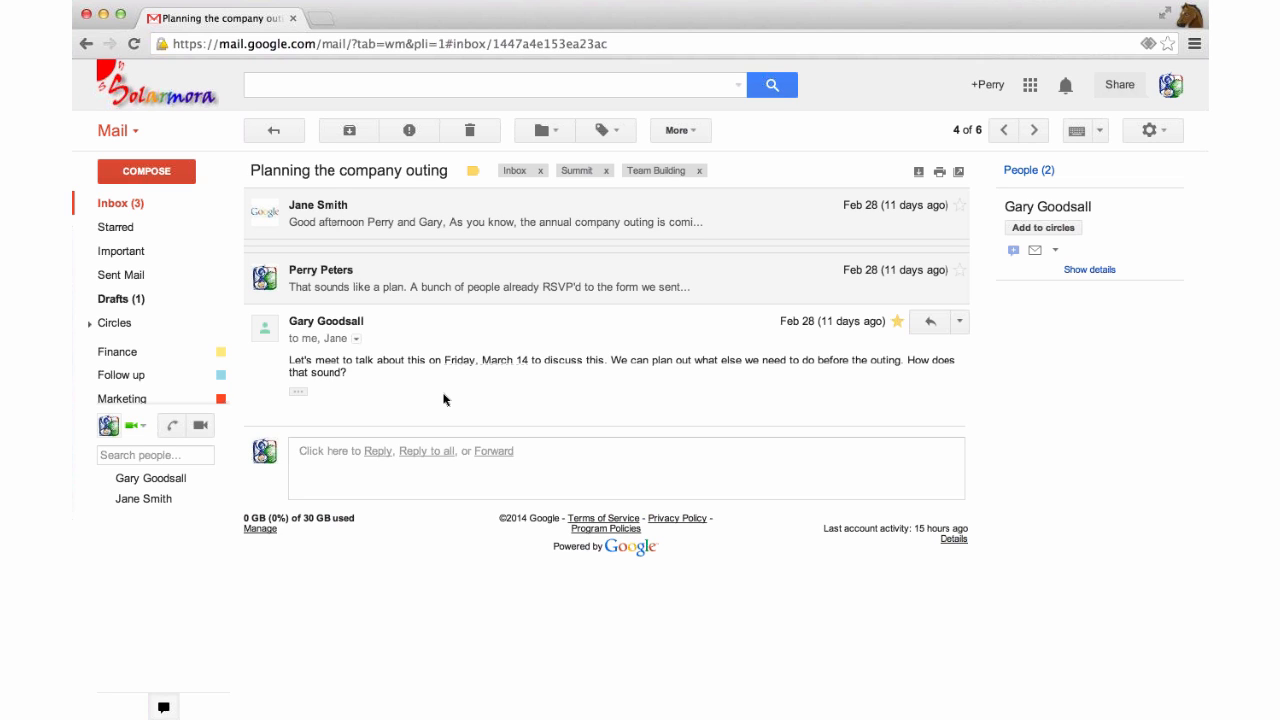
{"action": "left_click", "coordinate": [511, 364]}
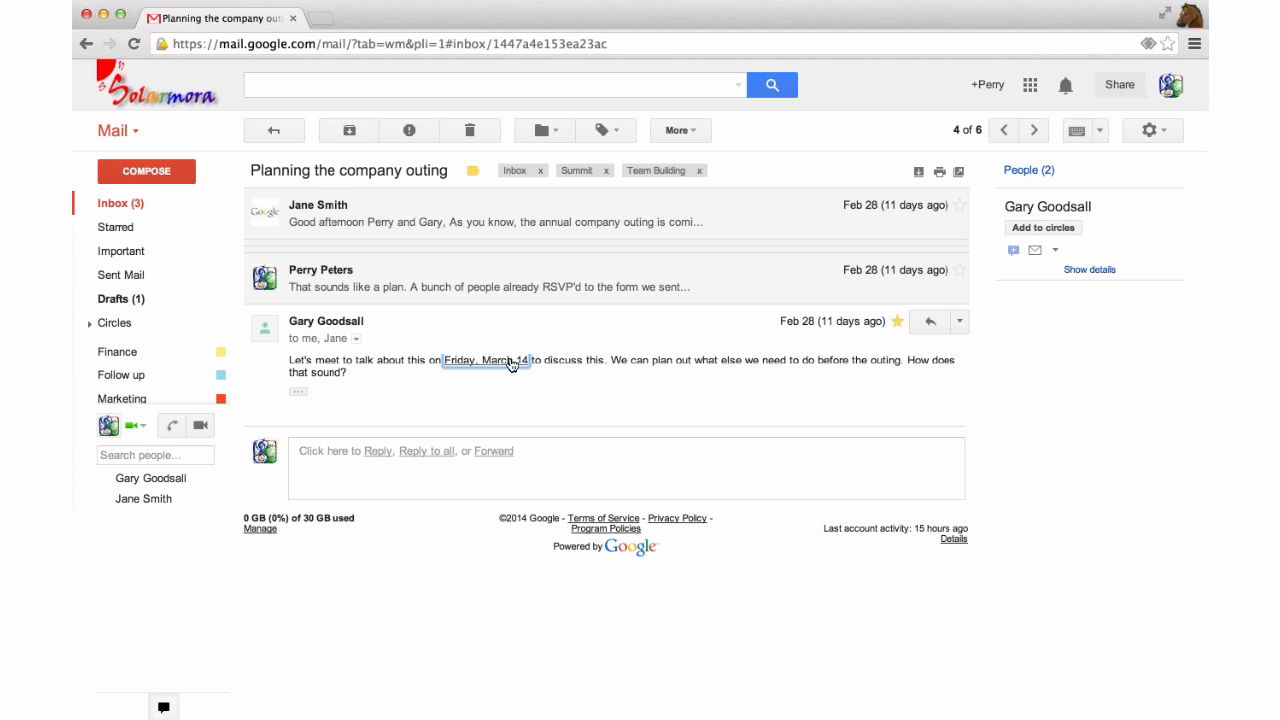
{"action": "left_click", "coordinate": [511, 364]}
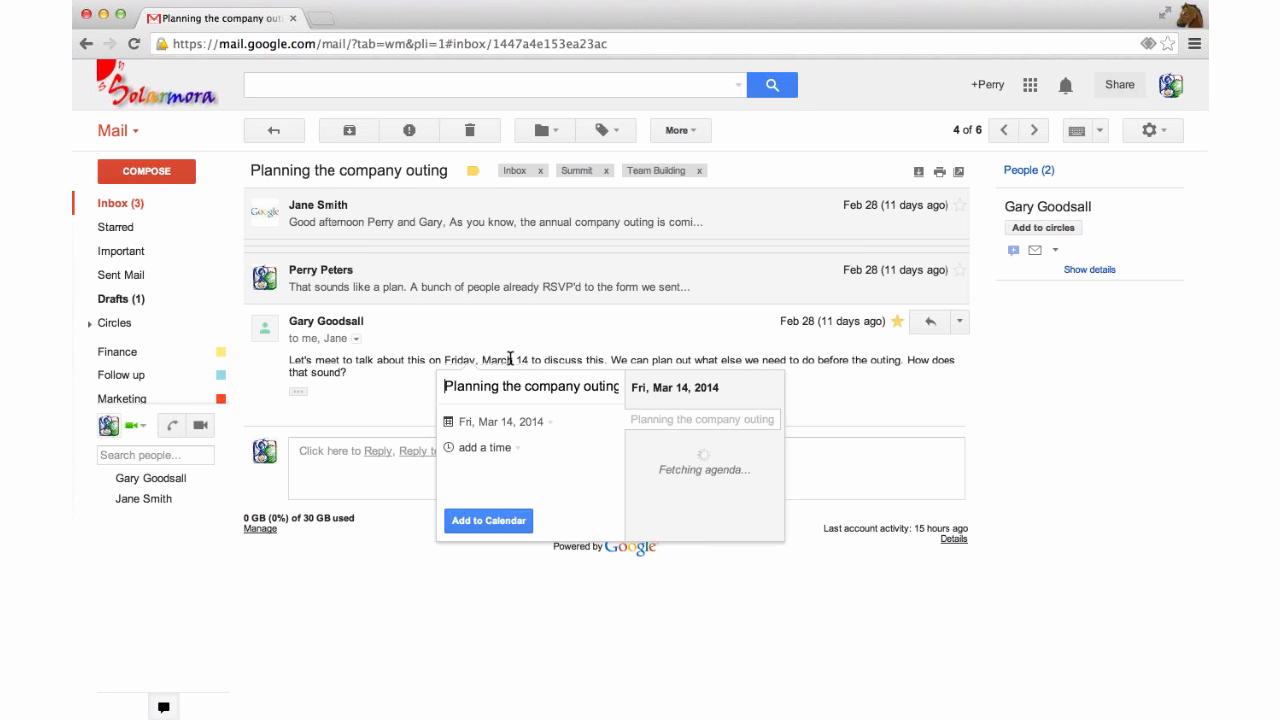
Set the event to start at 3:00pm and add it to Calendar.
{"action": "left_click_drag", "start_coordinate": [465, 386], "coordinate": [447, 386]}
{"action": "key", "text": "shift+Right"}
{"action": "key", "text": "shift+End"}
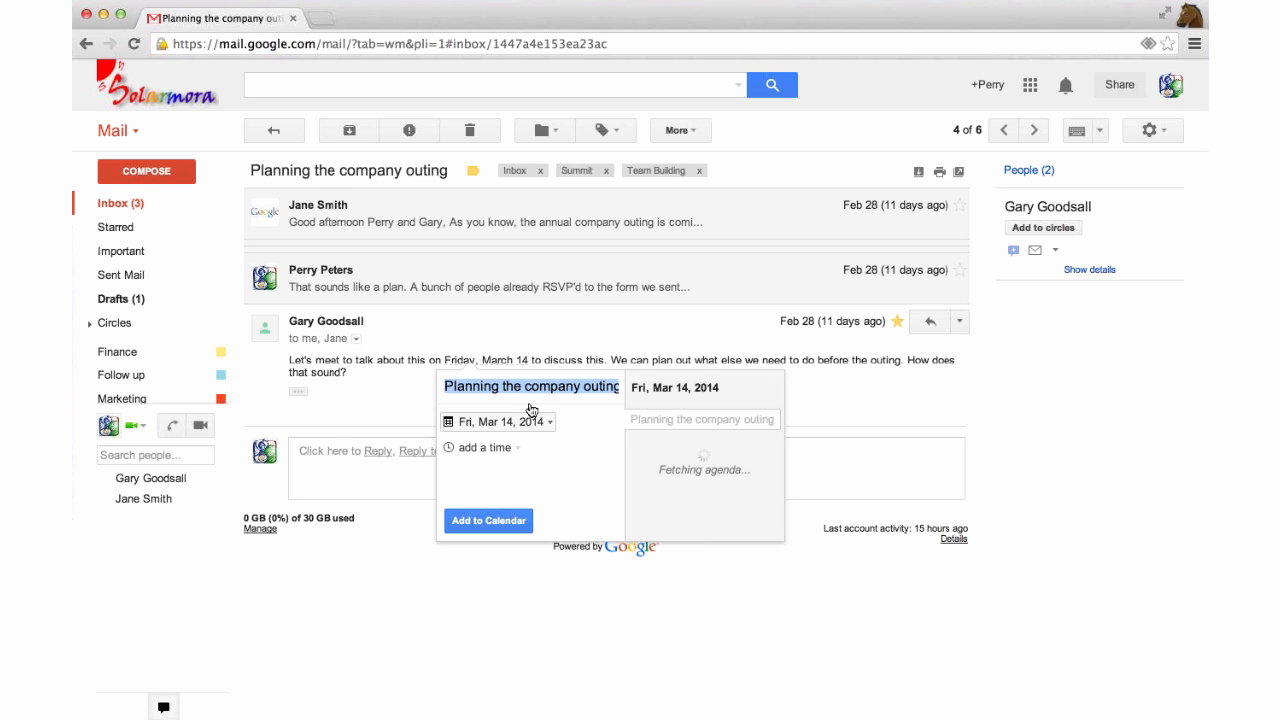
{"action": "left_click", "coordinate": [509, 449]}
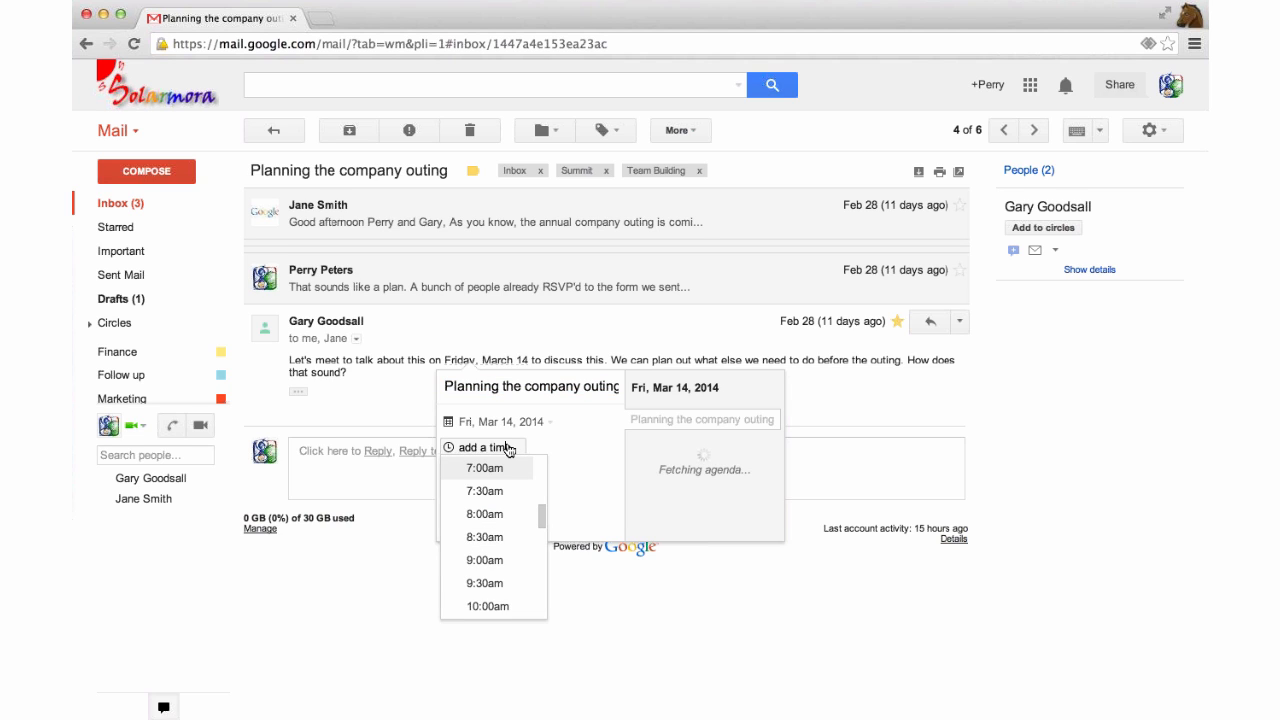
{"action": "scroll", "coordinate": [505, 500], "scroll_direction": "down", "scroll_amount": 5}
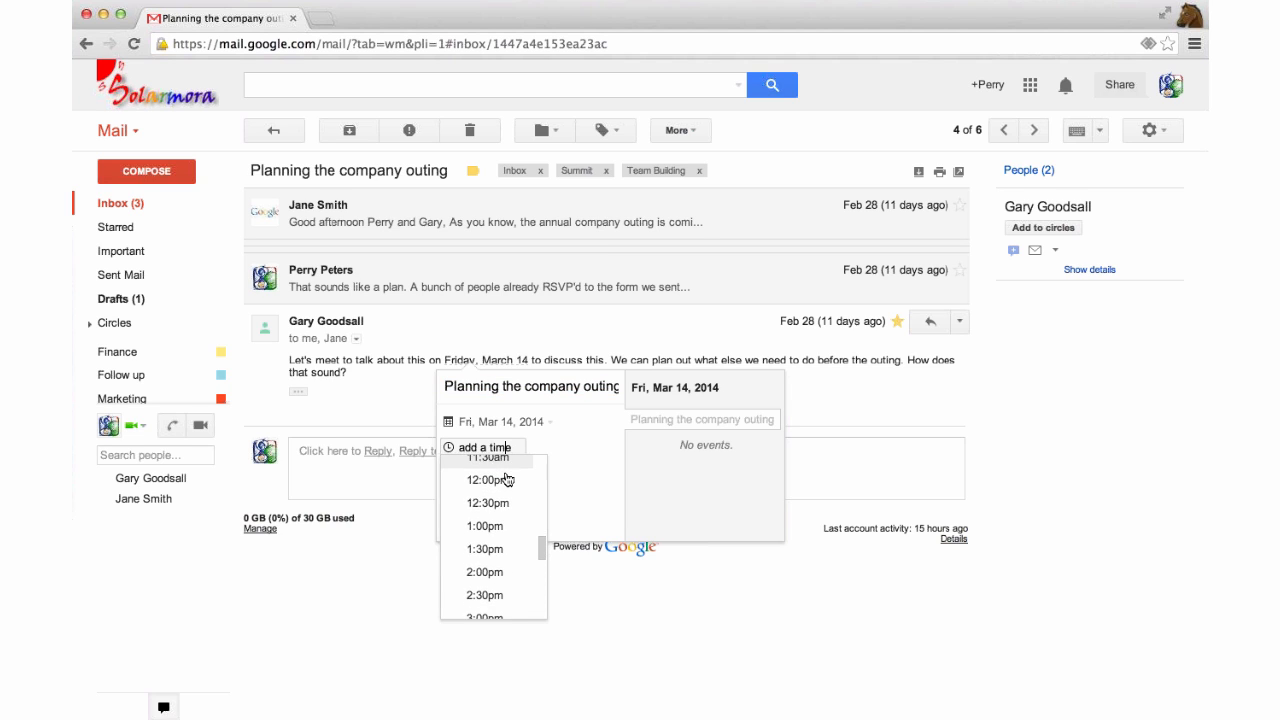
{"action": "scroll", "coordinate": [507, 480], "scroll_direction": "down", "scroll_amount": 3}
{"action": "left_click", "coordinate": [514, 509]}
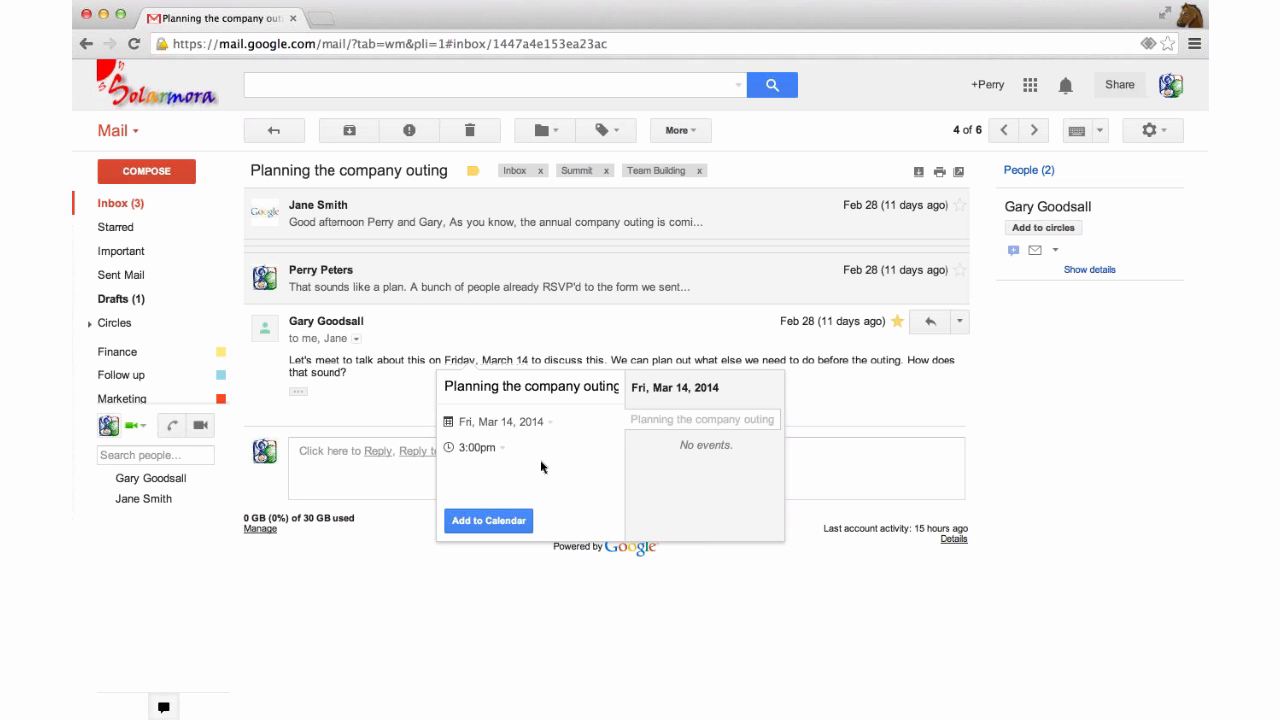
{"action": "left_click", "coordinate": [479, 519]}
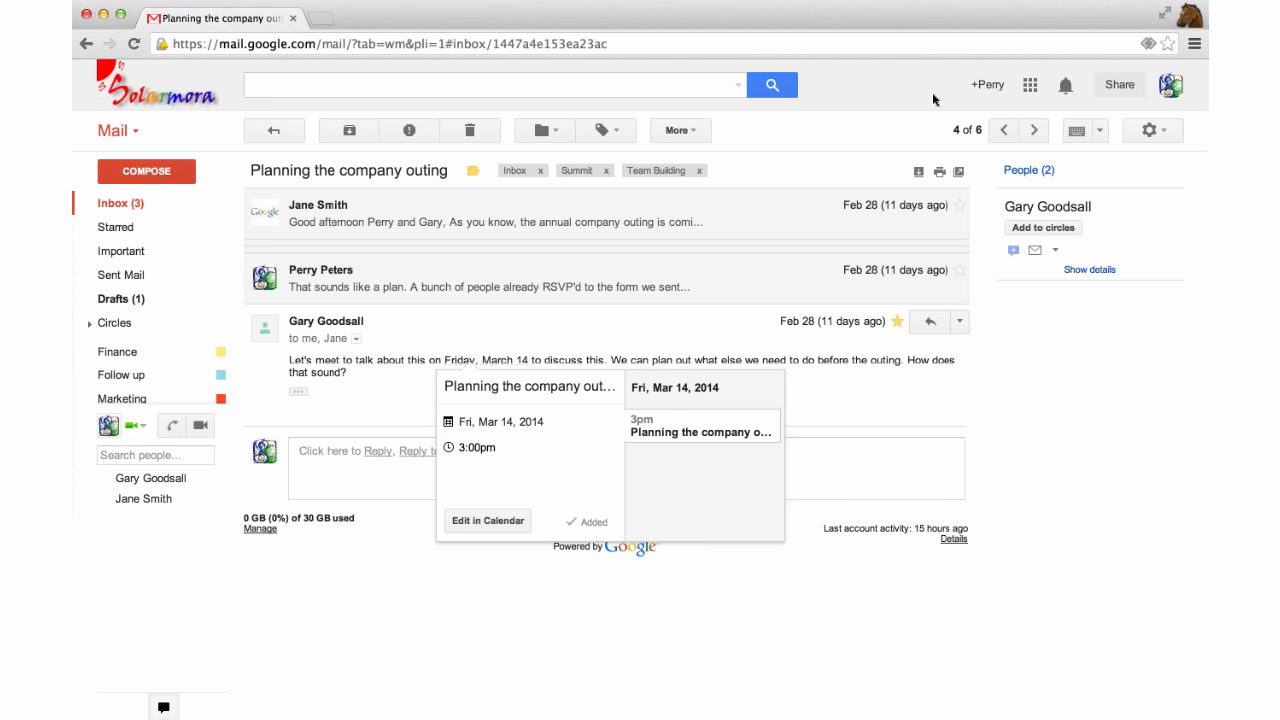
Open Google Calendar and view the Friday 3pm Planning the company outing event details.
{"action": "left_click", "coordinate": [1033, 87]}
{"action": "scroll", "coordinate": [1016, 127], "scroll_direction": "down", "scroll_amount": 3}
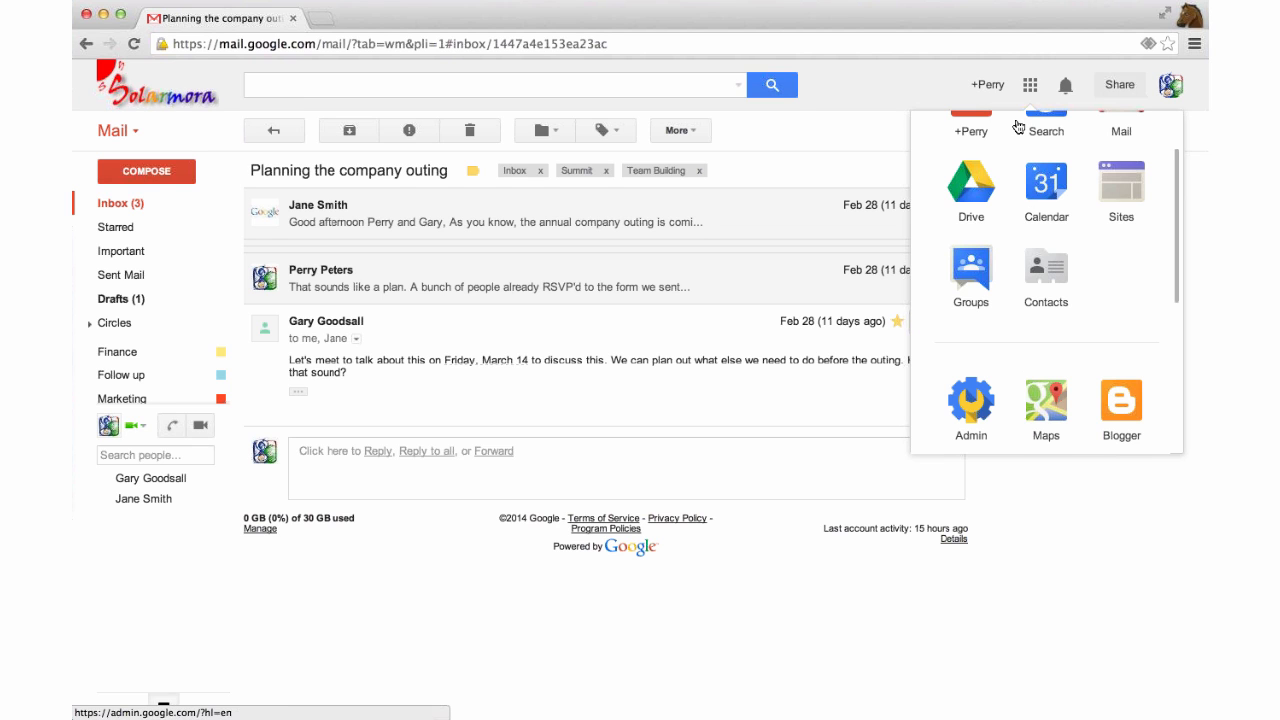
{"action": "scroll", "coordinate": [1062, 250], "scroll_direction": "up", "scroll_amount": 3}
{"action": "left_click", "coordinate": [1062, 250]}
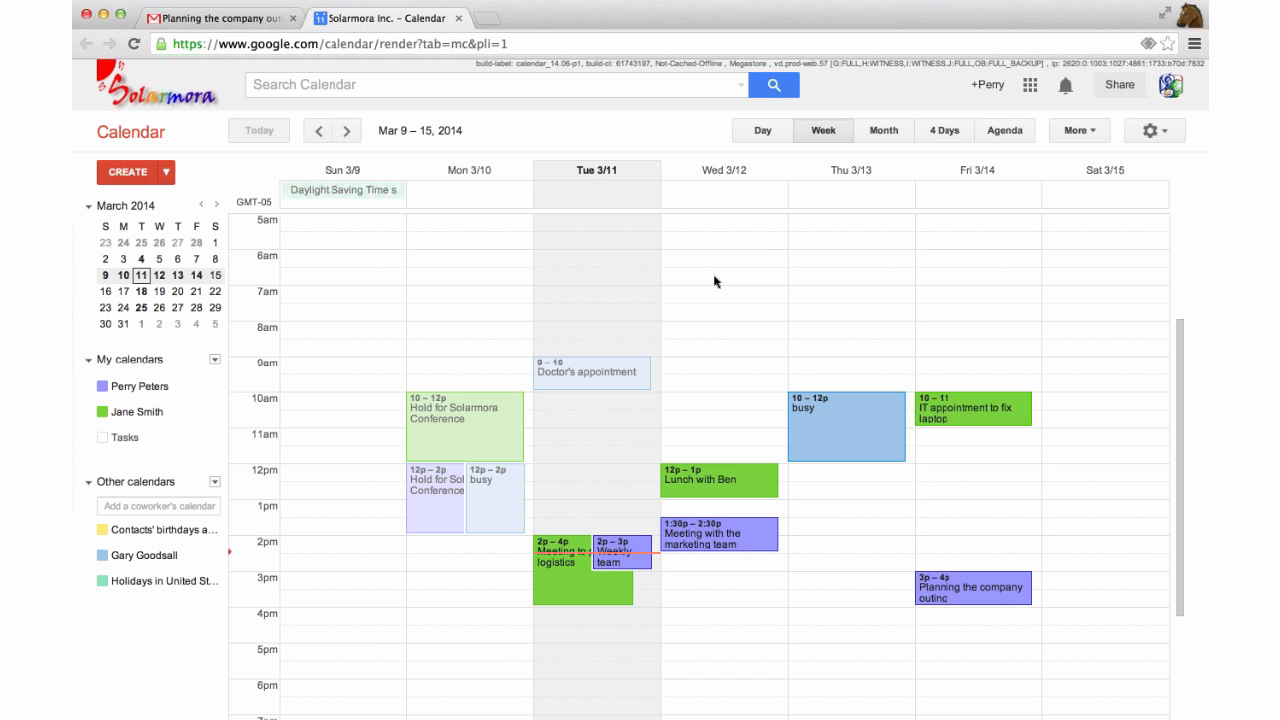
{"action": "scroll", "coordinate": [714, 281], "scroll_direction": "down", "scroll_amount": 3}
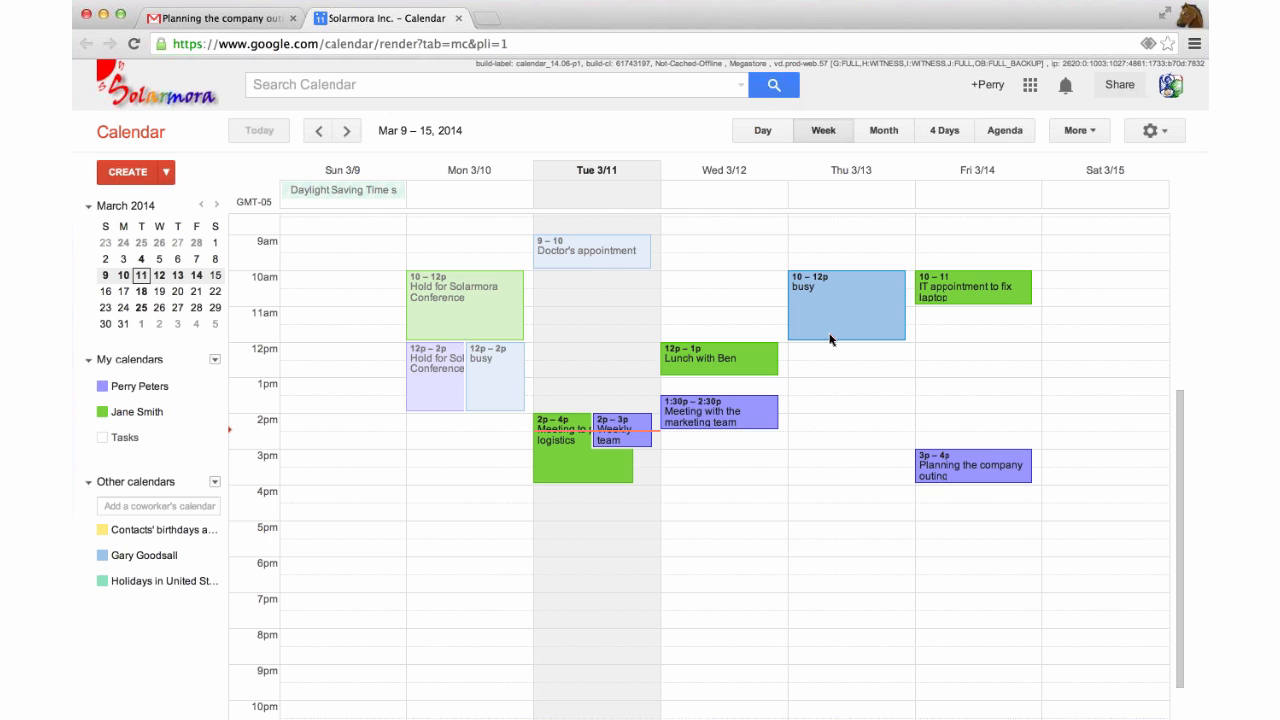
{"action": "scroll", "coordinate": [810, 345], "scroll_direction": "up", "scroll_amount": 1}
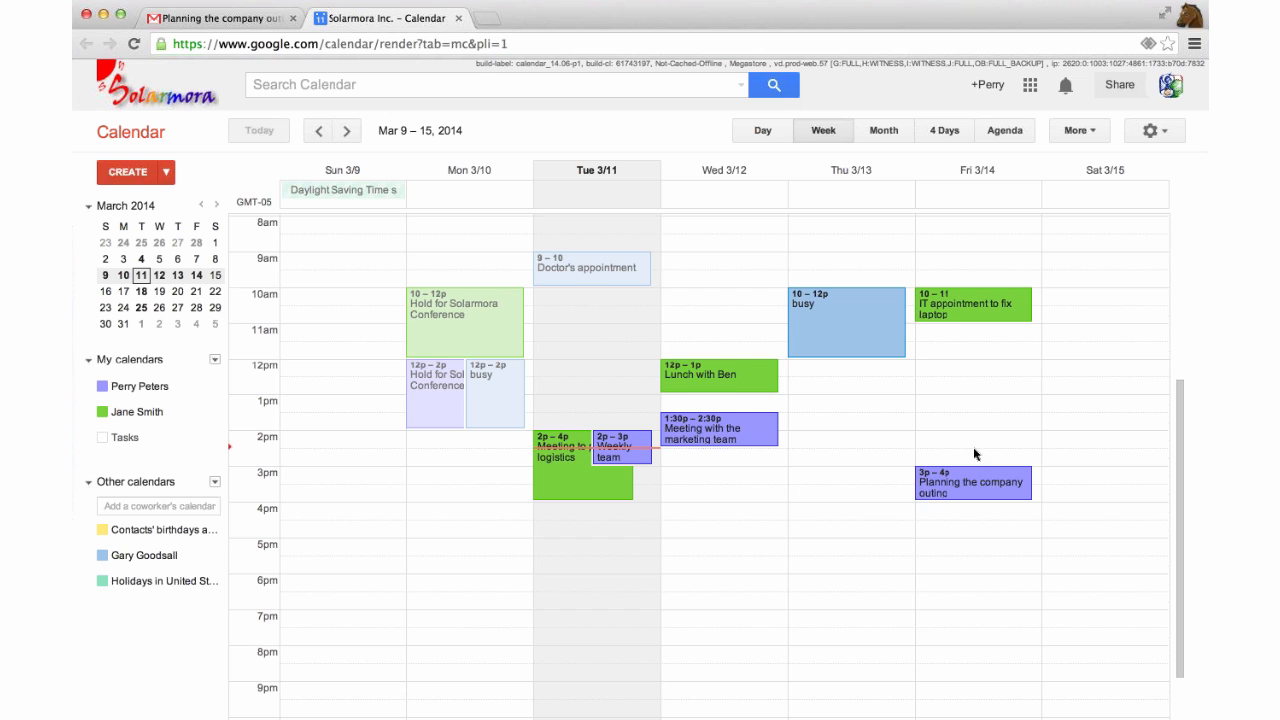
{"action": "scroll", "coordinate": [973, 447], "scroll_direction": "down", "scroll_amount": 1}
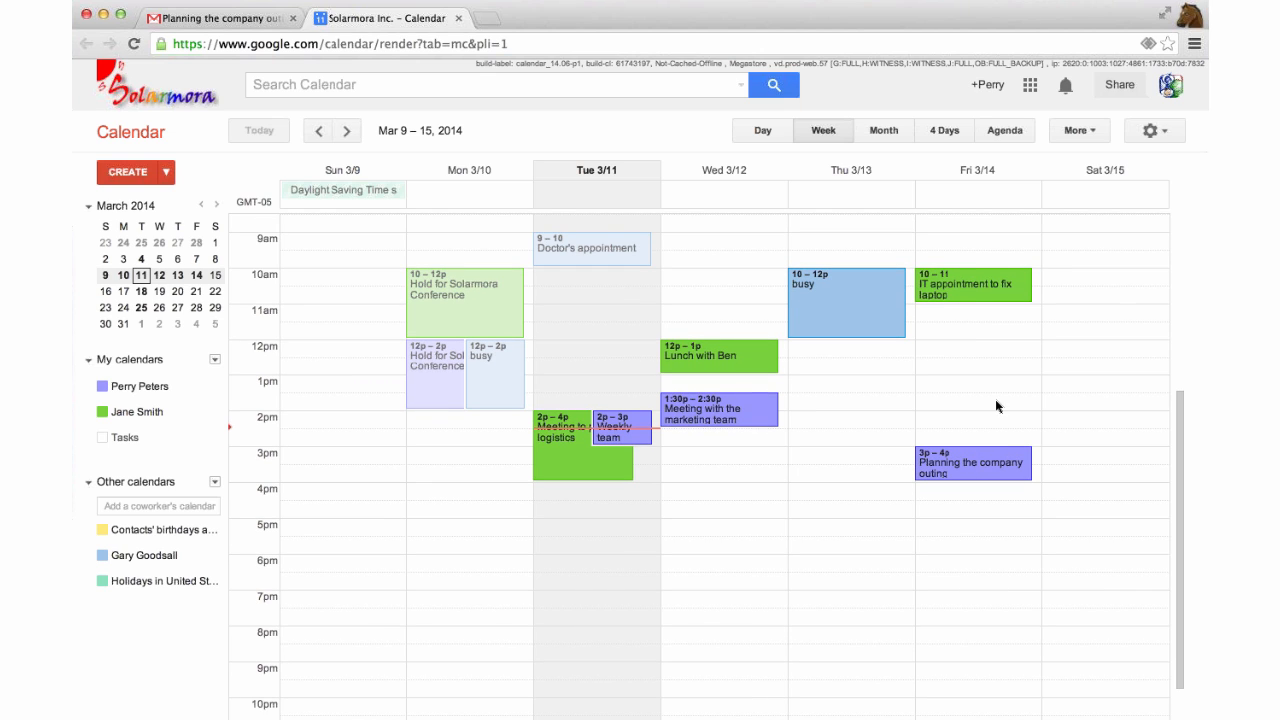
{"action": "left_click", "coordinate": [994, 453]}
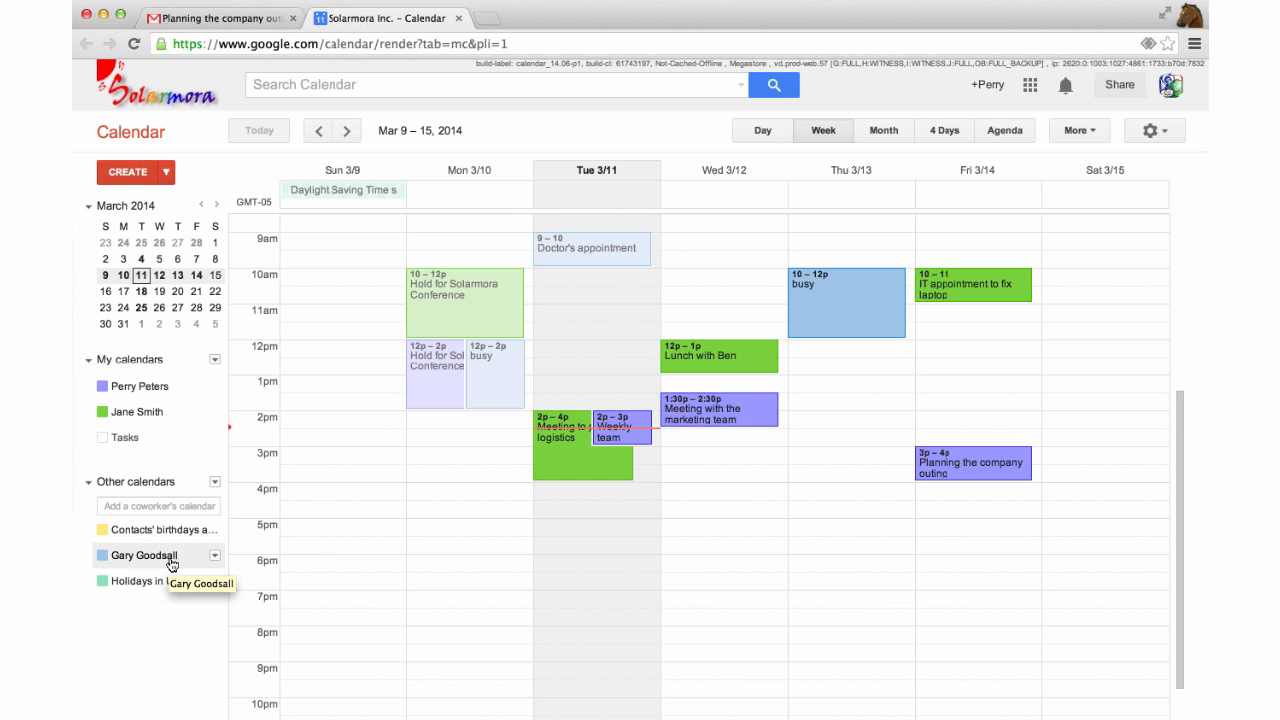
Hide both coworkers' calendars in the sidebar, then show one of them again.
{"action": "left_click", "coordinate": [131, 558]}
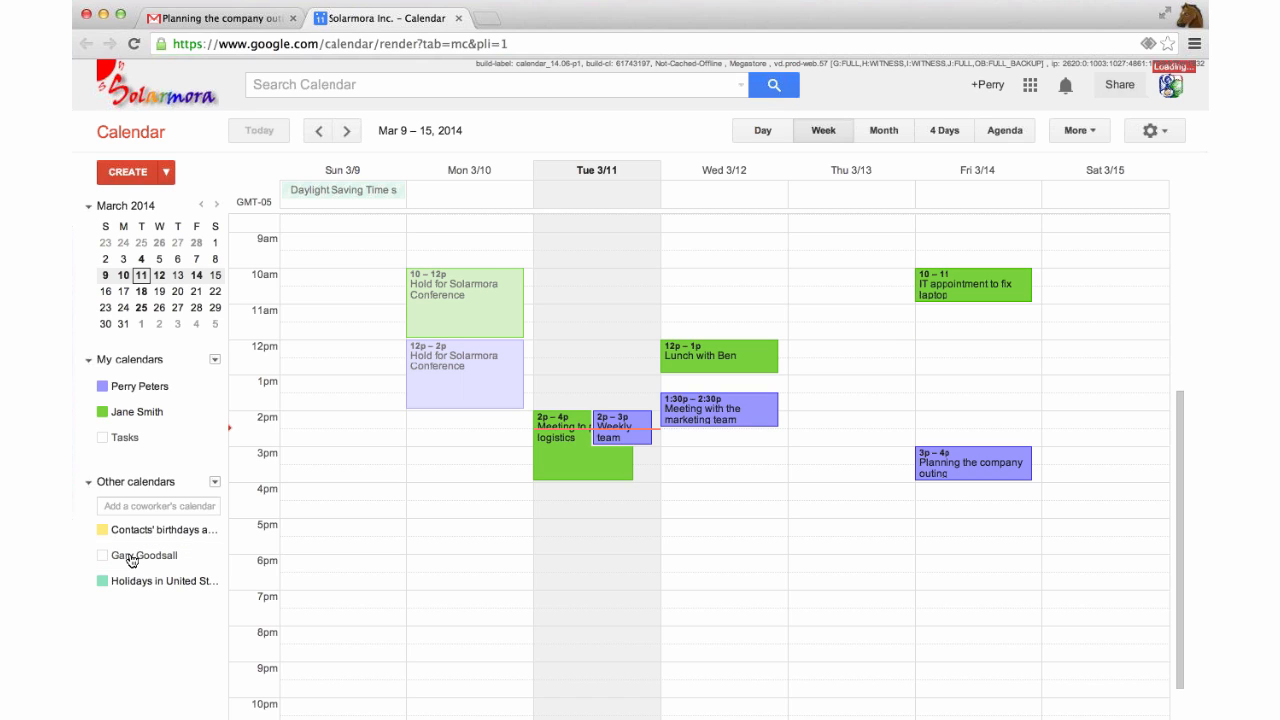
{"action": "left_click", "coordinate": [152, 418]}
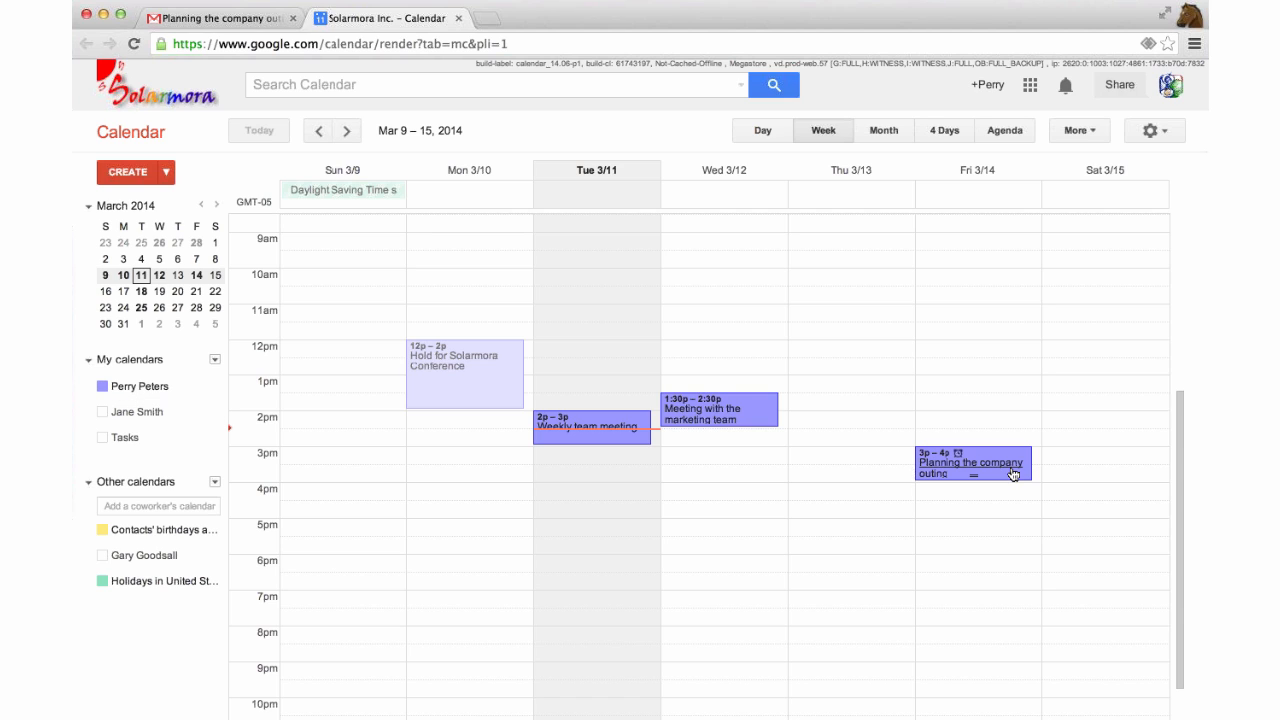
{"action": "left_click", "coordinate": [118, 418]}
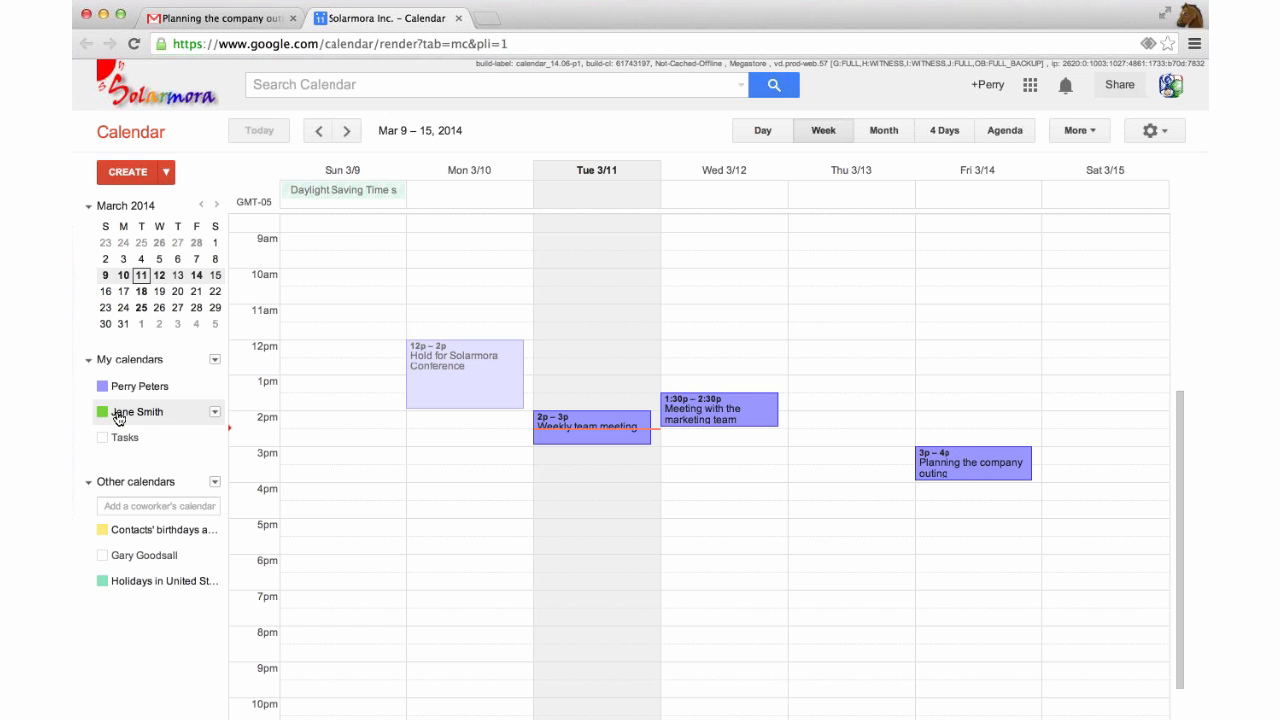
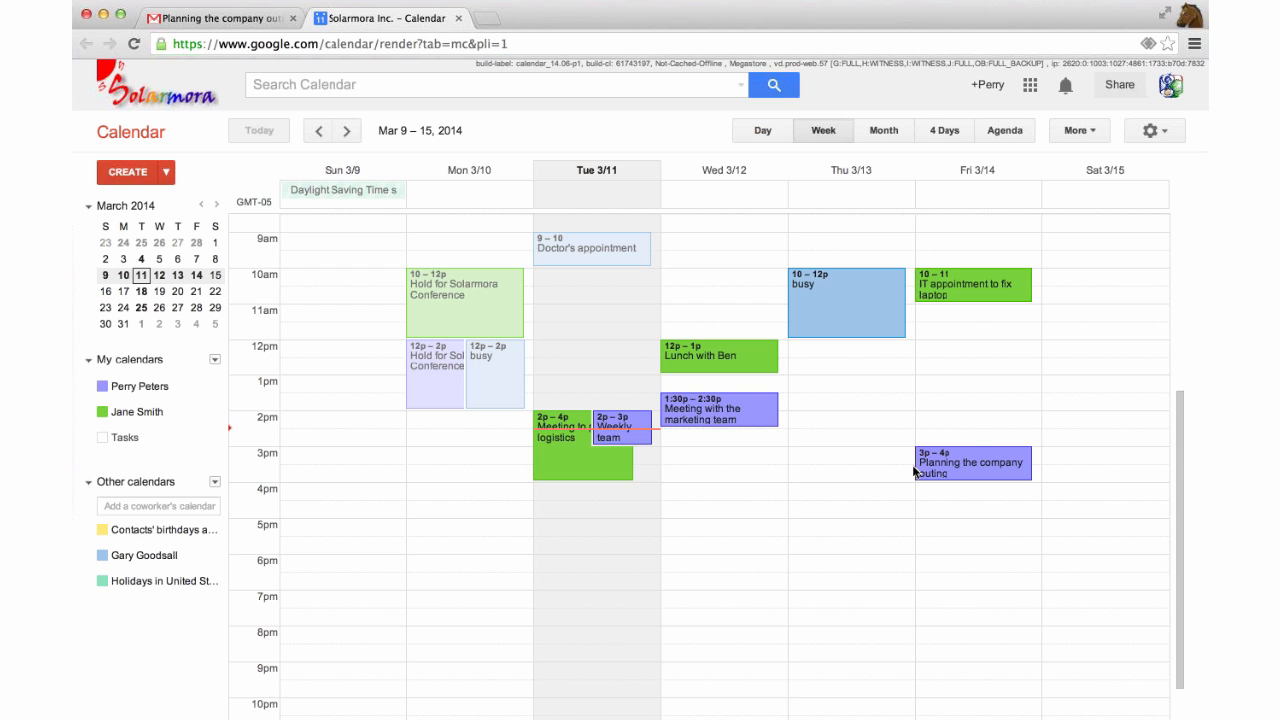
Open Friday's Planning the company outing event in the full event editor.
{"action": "left_click", "coordinate": [977, 456]}
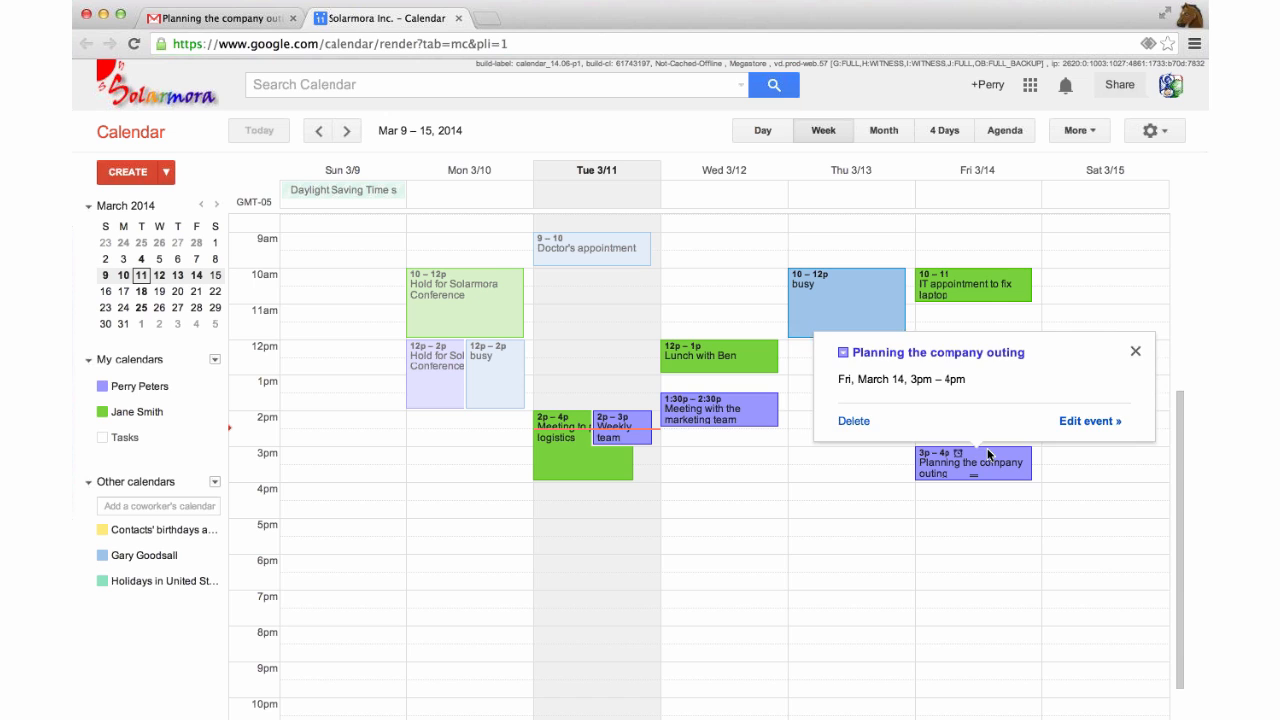
{"action": "left_click", "coordinate": [1093, 422]}
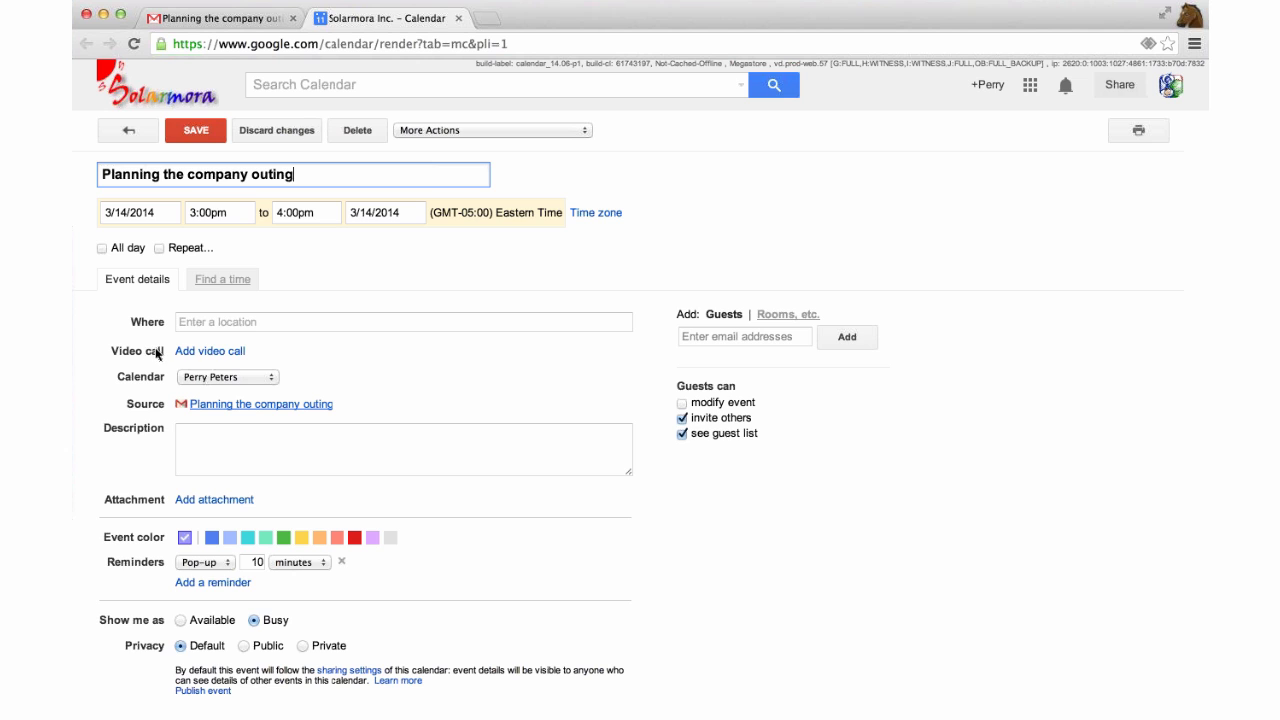
Add a video call to the event and rename it summit-video.
{"action": "left_click", "coordinate": [212, 352]}
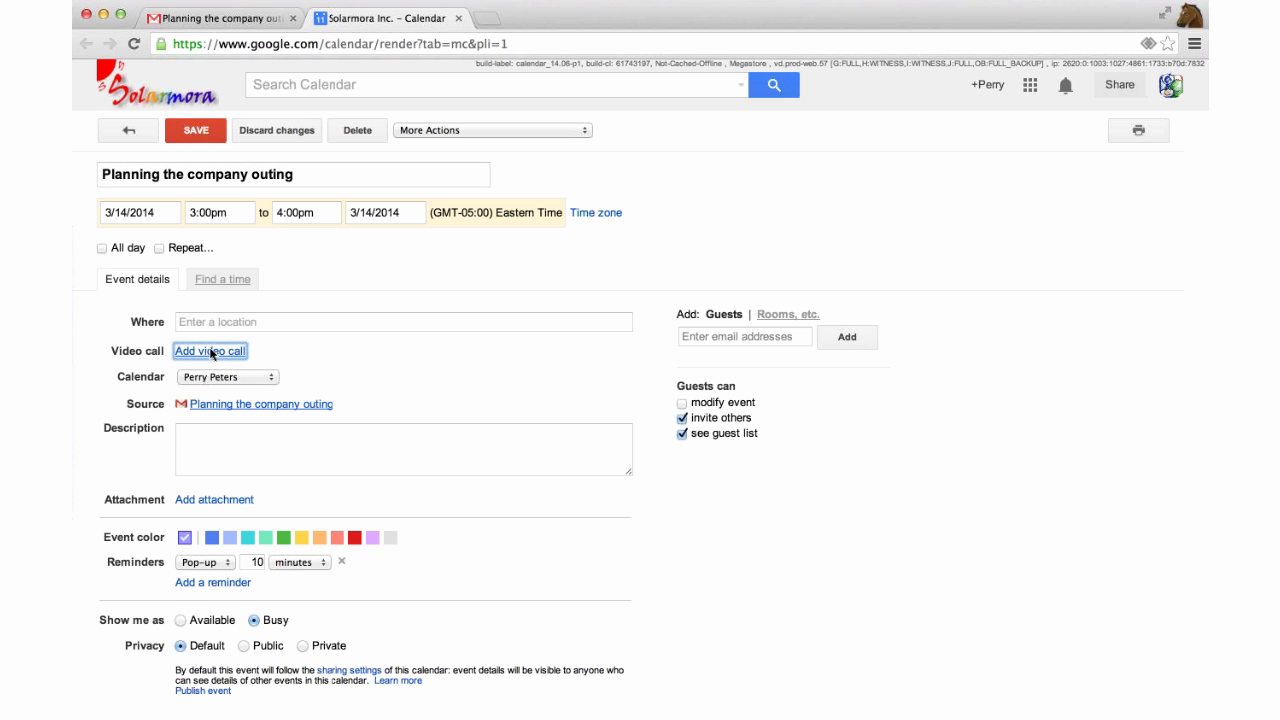
{"action": "scroll", "coordinate": [308, 371], "scroll_direction": "down", "scroll_amount": 1}
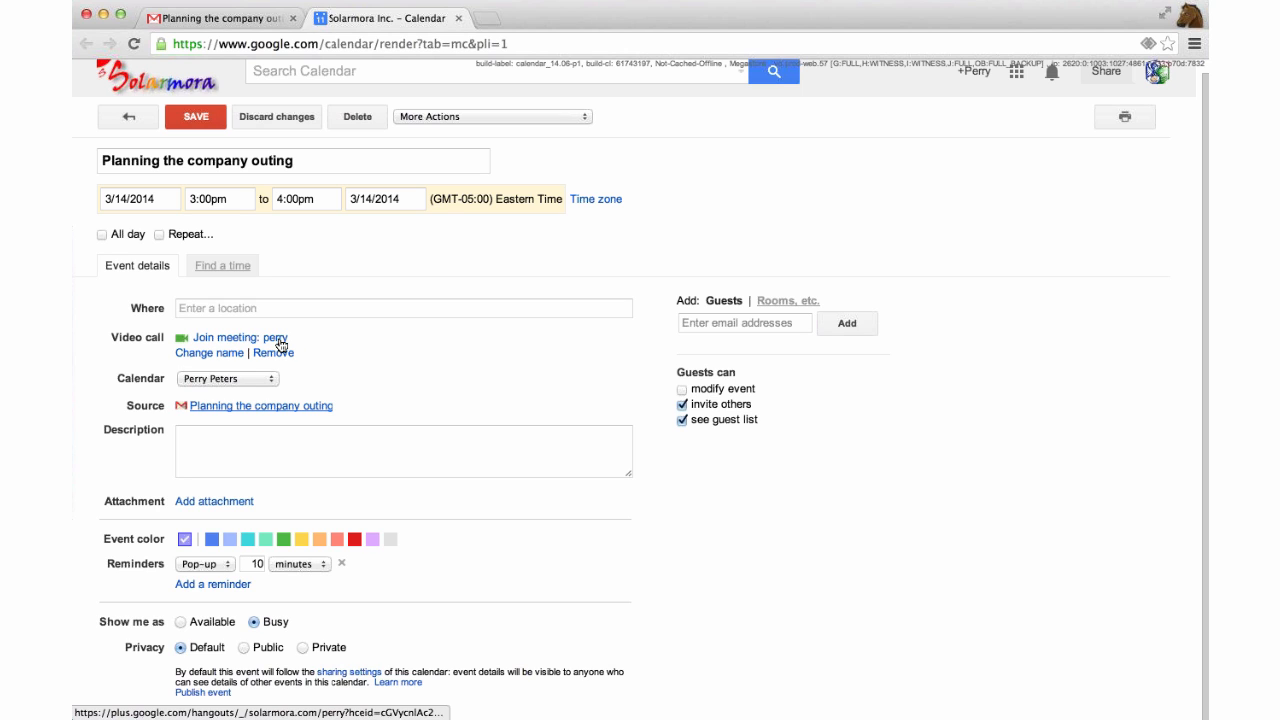
{"action": "left_click", "coordinate": [225, 357]}
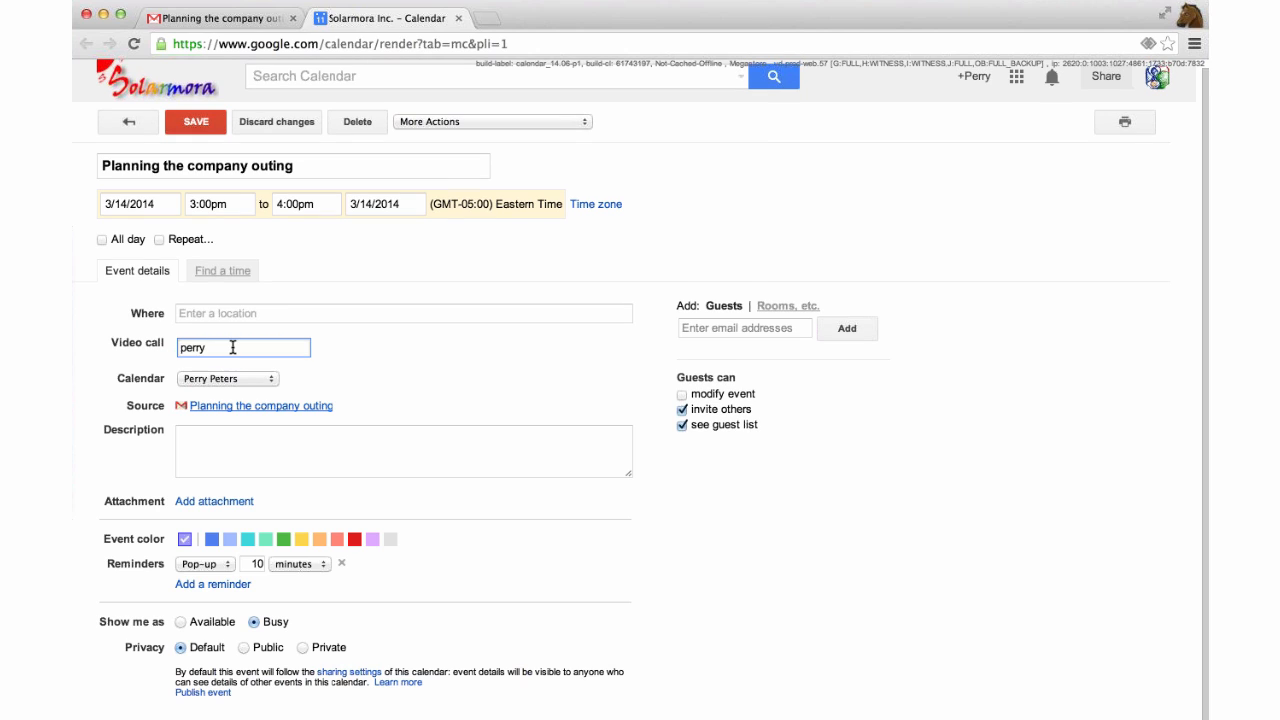
{"action": "double_click", "coordinate": [232, 347]}
{"action": "type", "text": "summit-video"}
{"action": "left_click", "coordinate": [450, 378]}
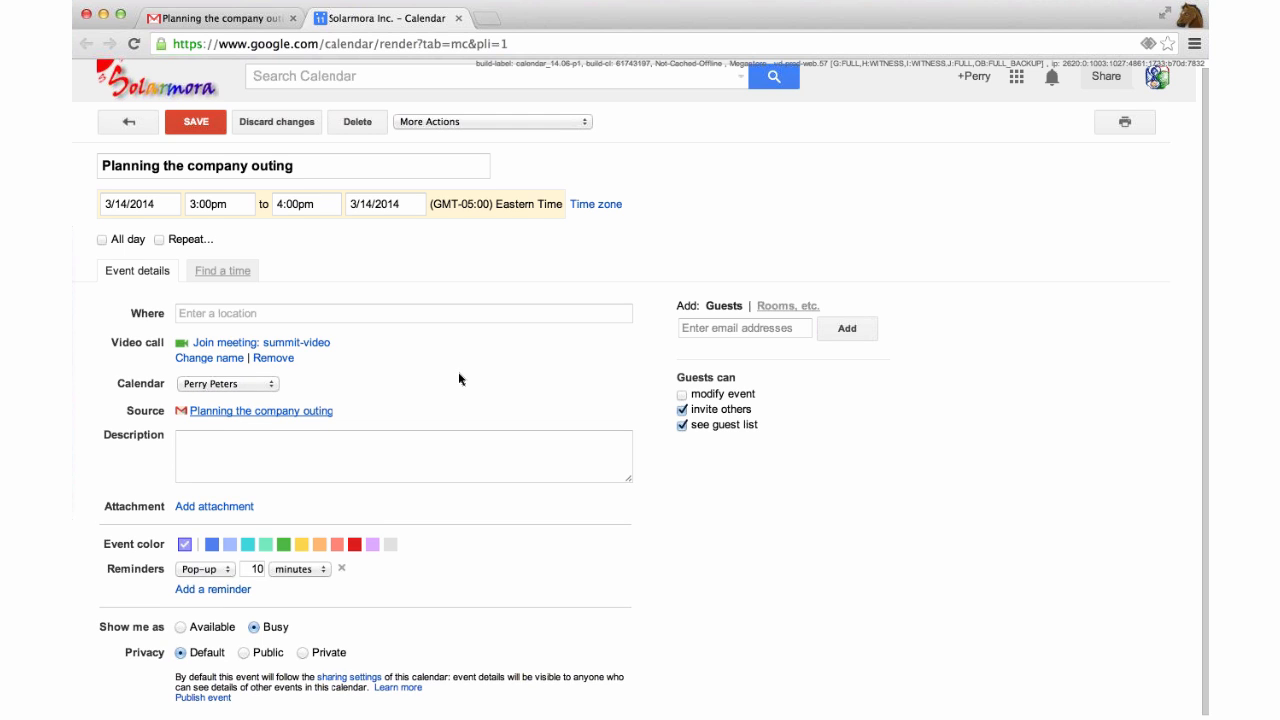
Invite two colleagues as guests by picking them from contact suggestions.
{"action": "scroll", "coordinate": [909, 309], "scroll_direction": "down", "scroll_amount": 1}
{"action": "scroll", "coordinate": [868, 327], "scroll_direction": "down", "scroll_amount": 1}
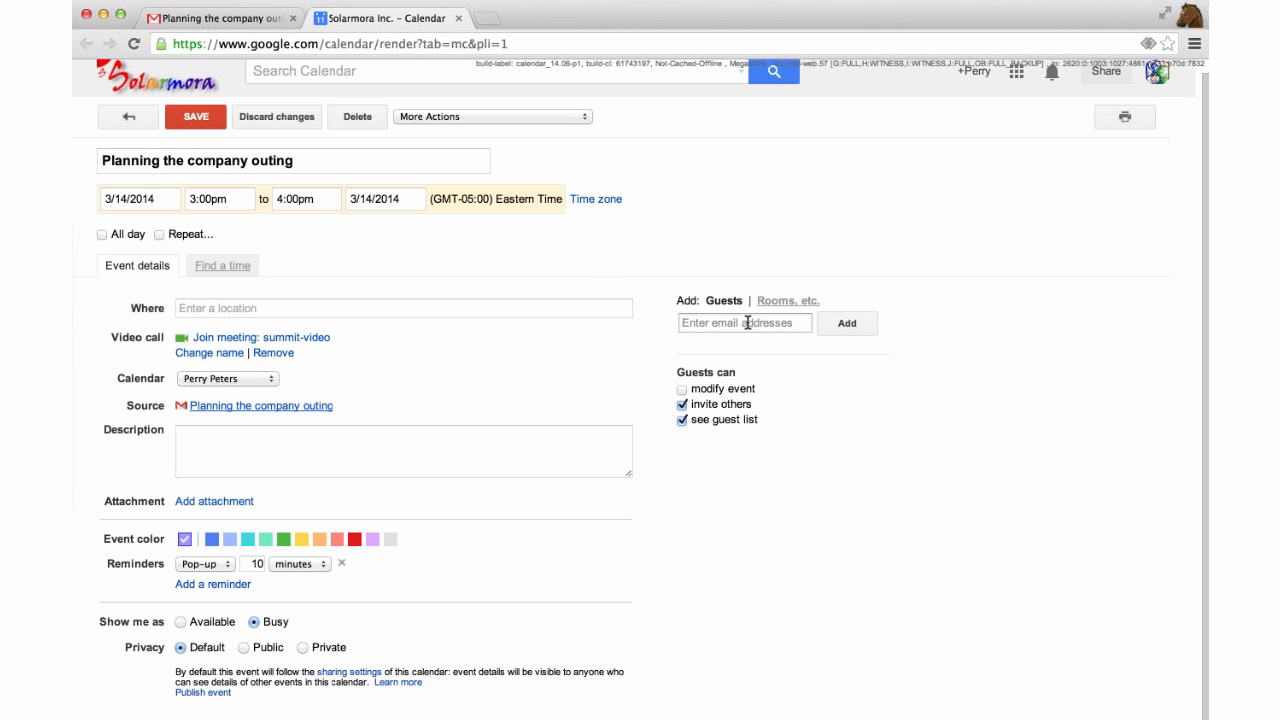
{"action": "left_click", "coordinate": [747, 323]}
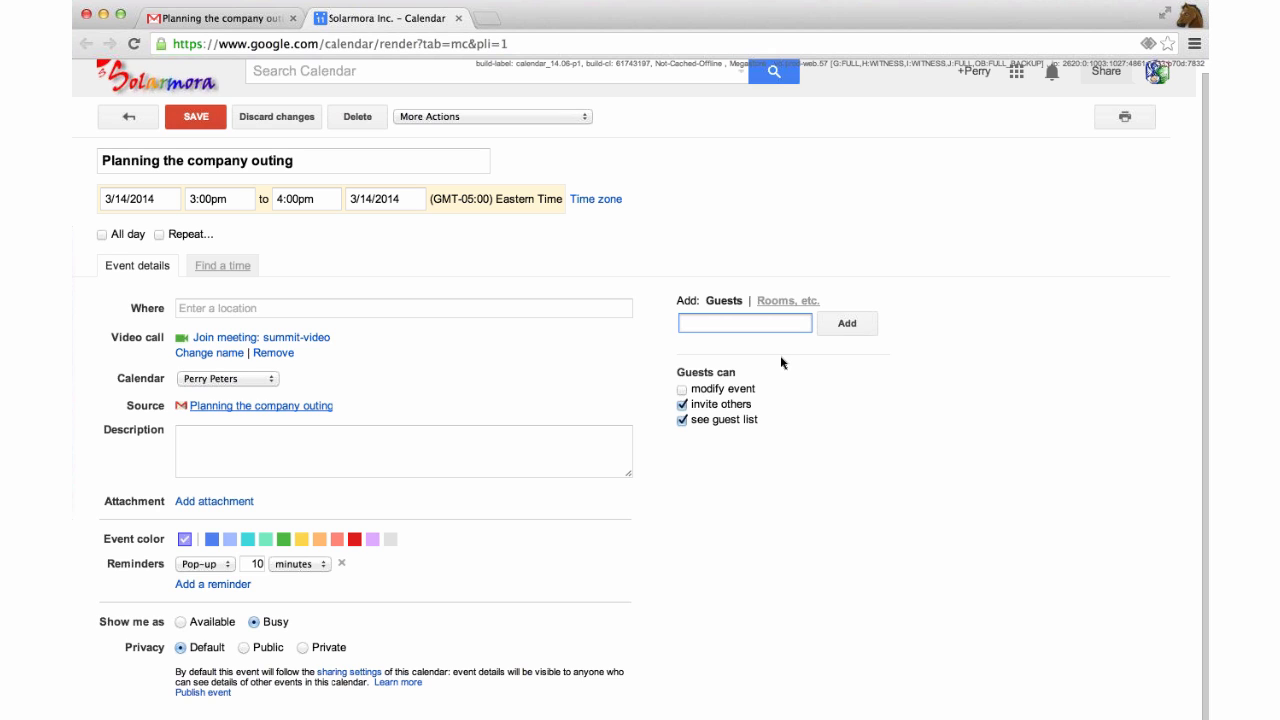
{"action": "type", "text": "jane"}
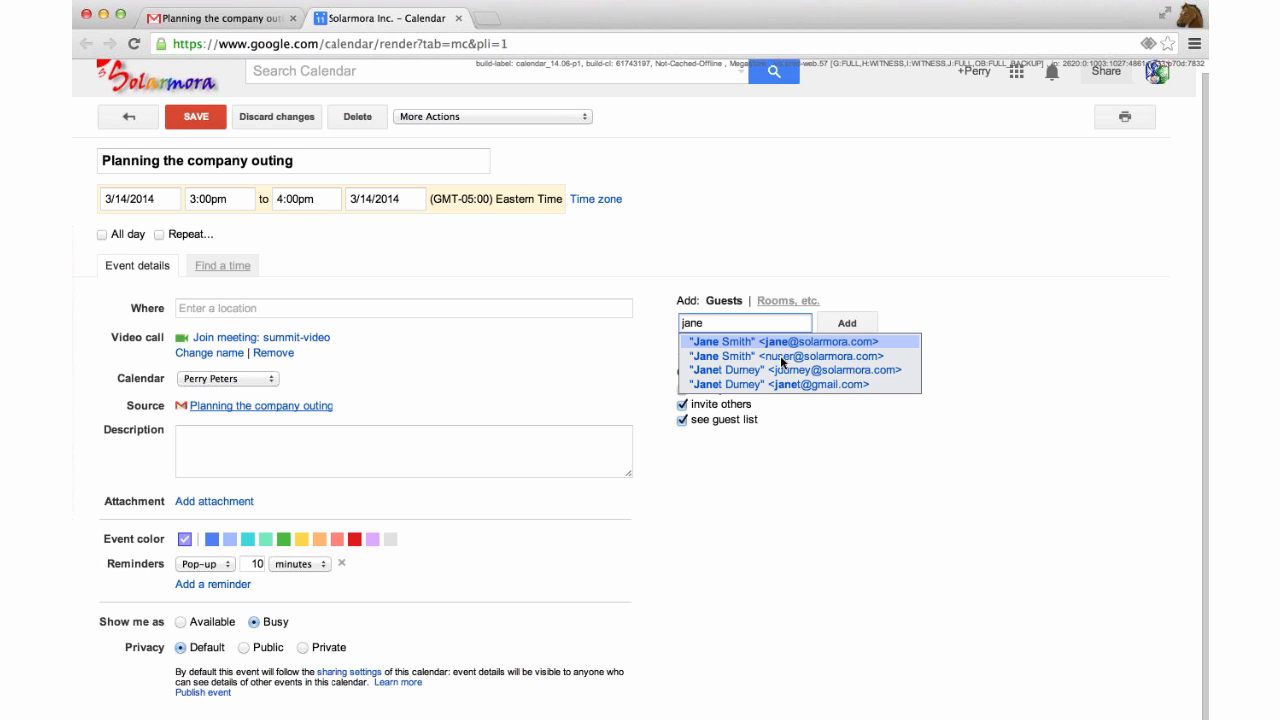
{"action": "left_click", "coordinate": [783, 358]}
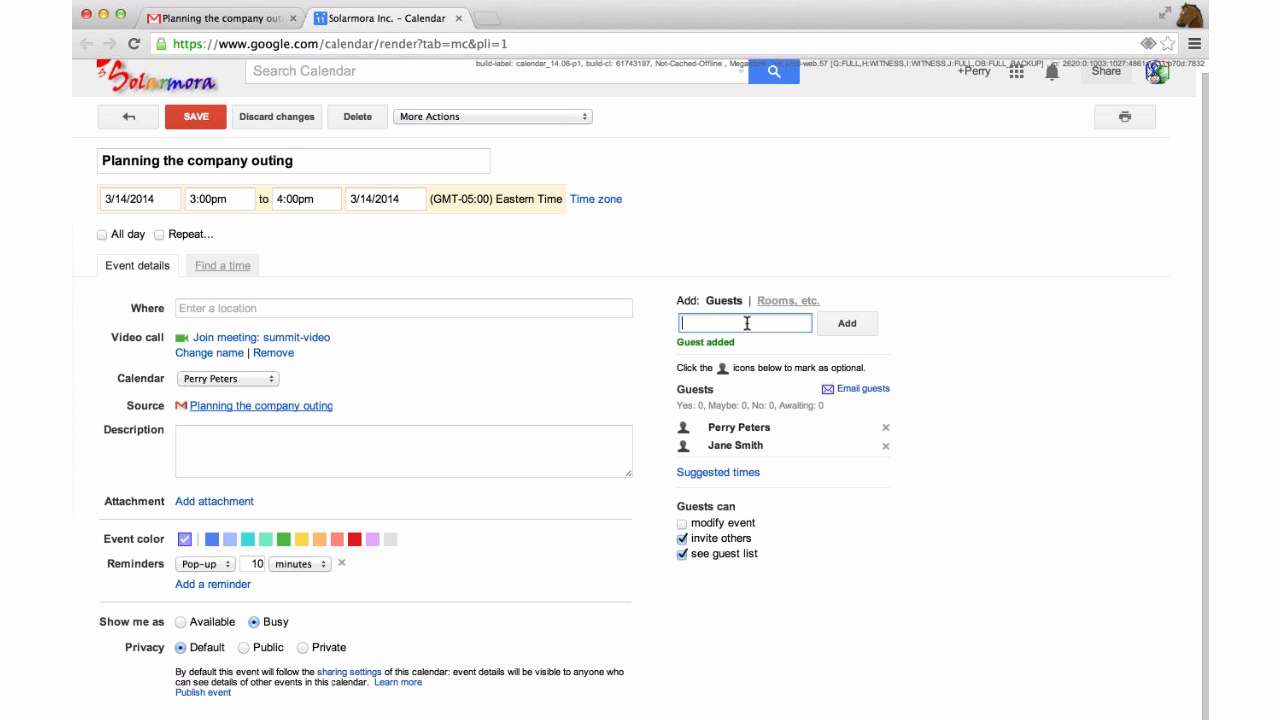
{"action": "type", "text": "gary"}
{"action": "key", "text": "Return"}
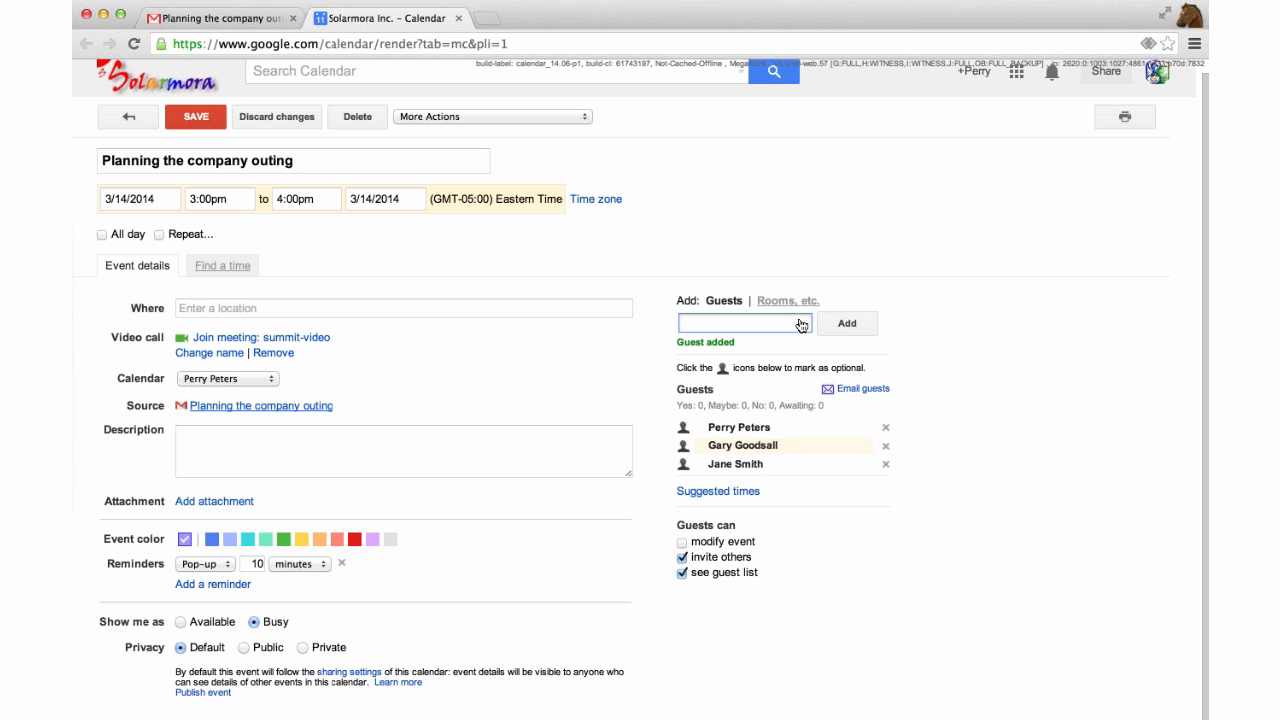
{"action": "left_click", "coordinate": [788, 300]}
Book room Bldg1-Lhotse (4) from the Bldg1 room list for the outing.
{"action": "scroll", "coordinate": [728, 377], "scroll_direction": "down", "scroll_amount": 1}
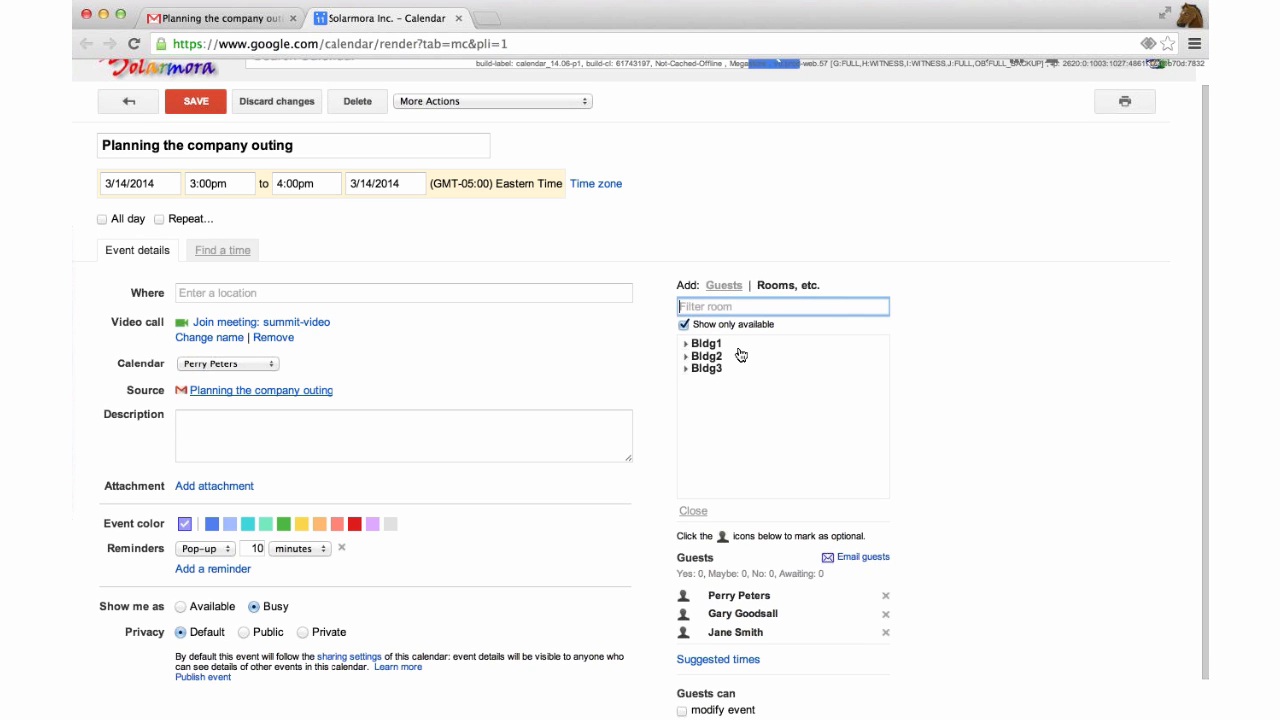
{"action": "scroll", "coordinate": [741, 355], "scroll_direction": "down", "scroll_amount": 1}
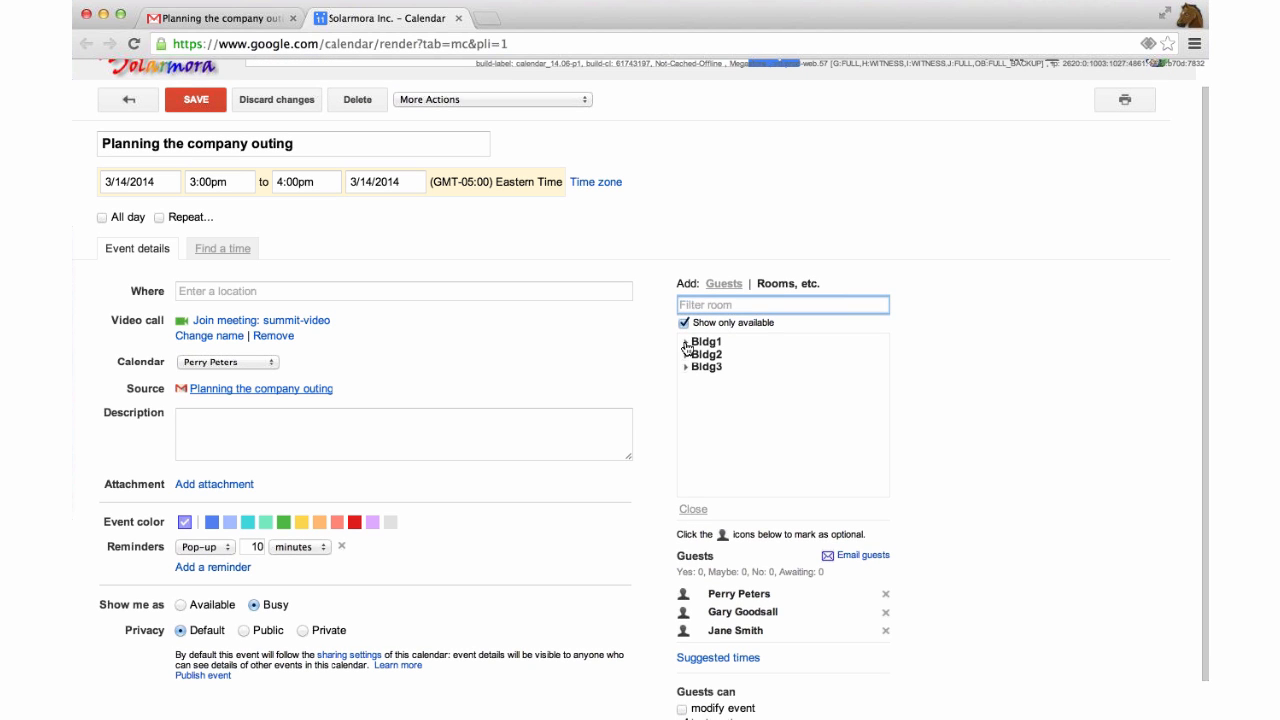
{"action": "left_click", "coordinate": [686, 346]}
{"action": "scroll", "coordinate": [766, 386], "scroll_direction": "down", "scroll_amount": 3}
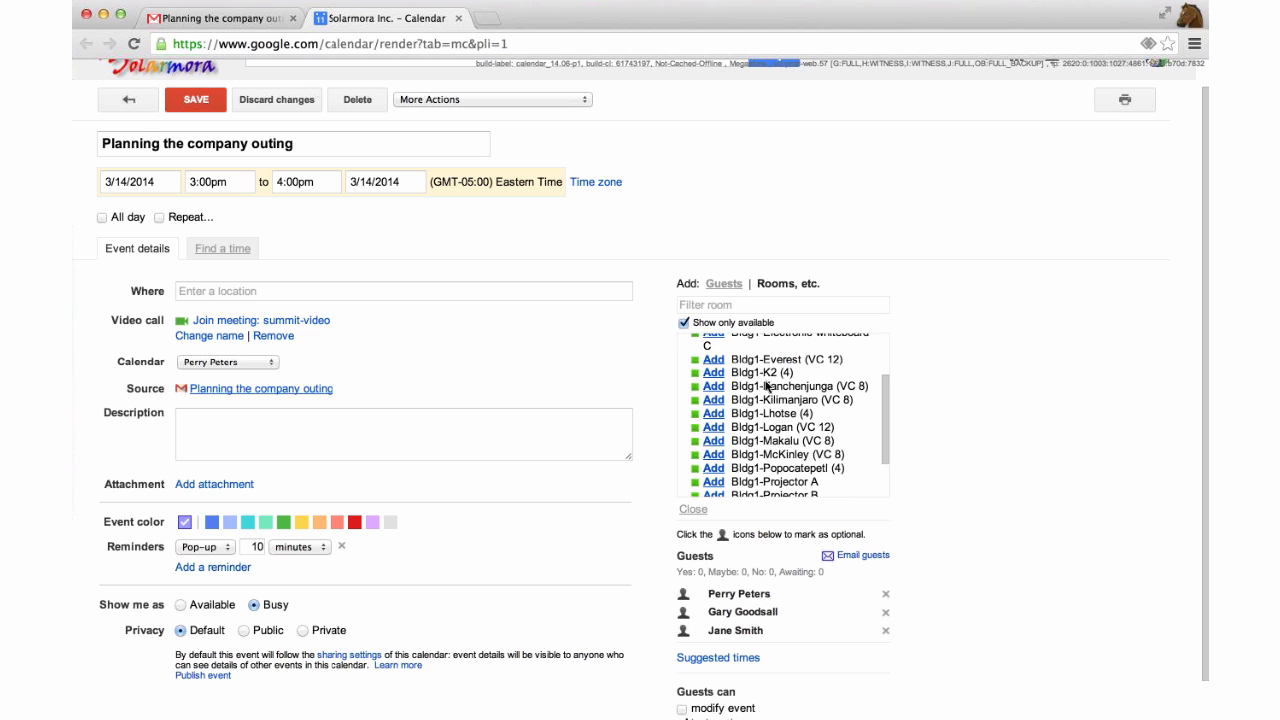
{"action": "scroll", "coordinate": [767, 386], "scroll_direction": "down", "scroll_amount": 1}
{"action": "scroll", "coordinate": [767, 386], "scroll_direction": "up", "scroll_amount": 2}
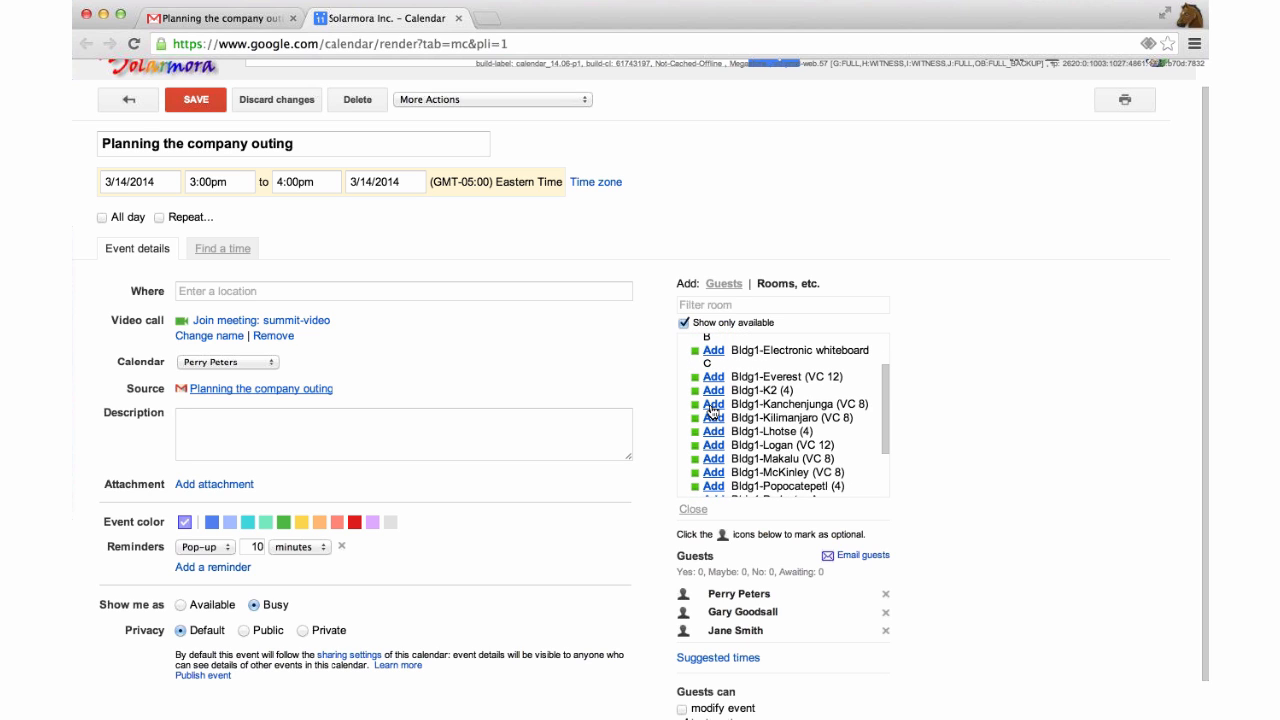
{"action": "scroll", "coordinate": [809, 380], "scroll_direction": "down", "scroll_amount": 1}
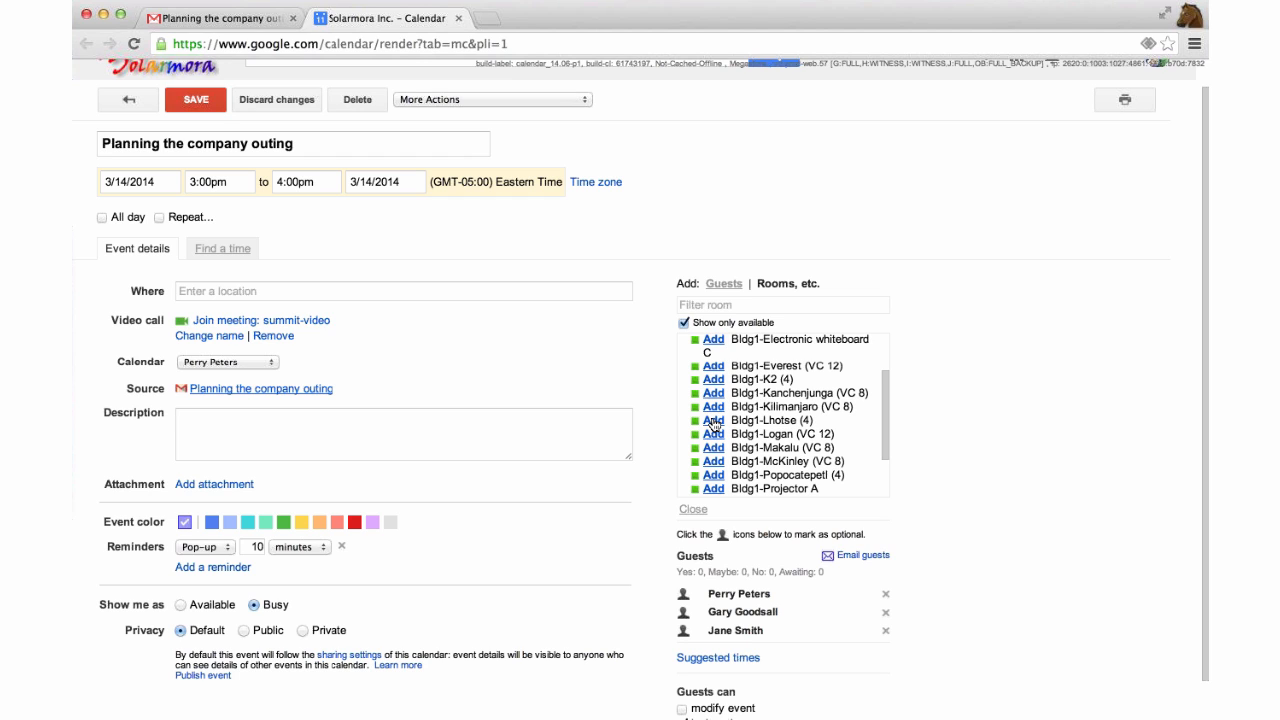
{"action": "left_click", "coordinate": [714, 421]}
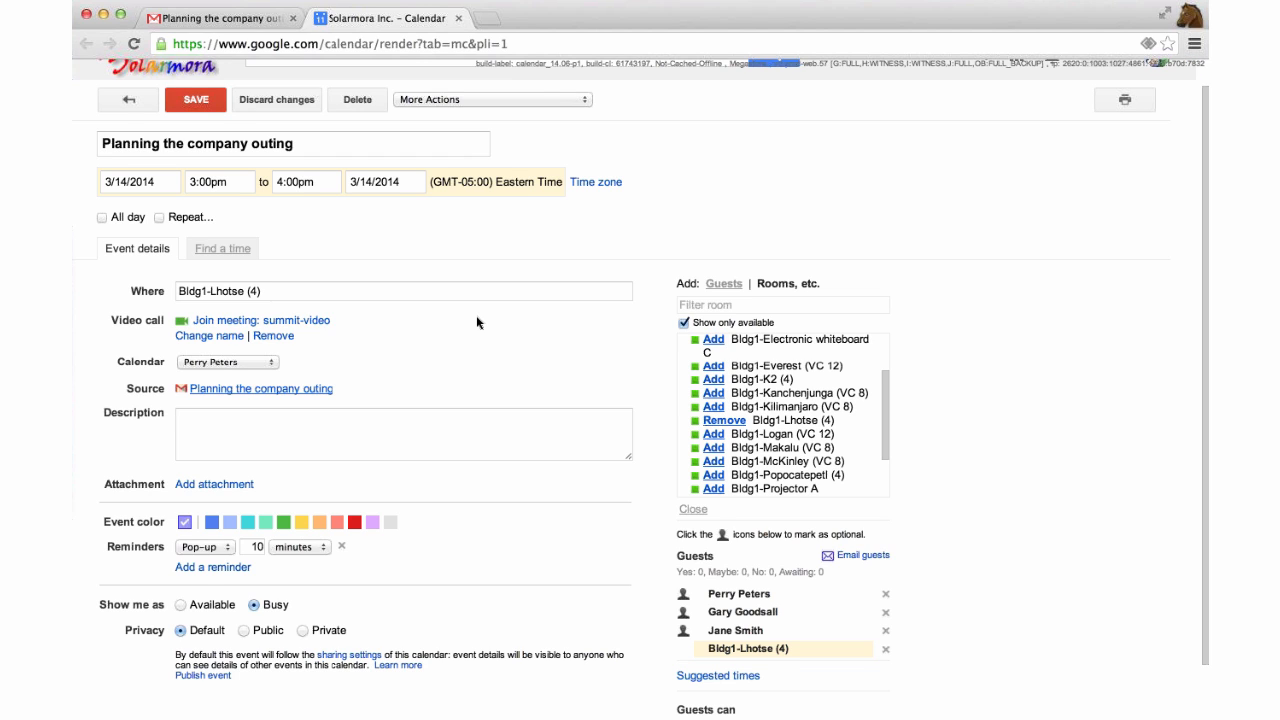
{"action": "scroll", "coordinate": [476, 315], "scroll_direction": "down", "scroll_amount": 1}
{"action": "scroll", "coordinate": [477, 322], "scroll_direction": "down", "scroll_amount": 1}
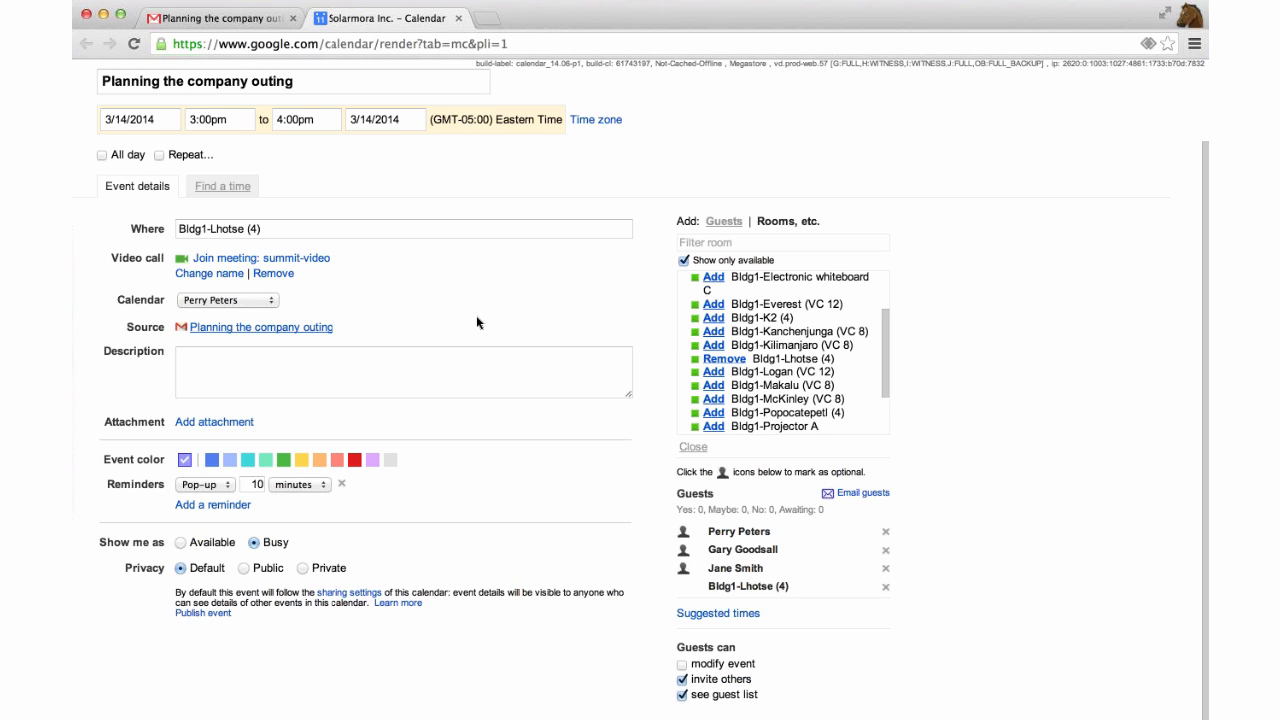
{"action": "scroll", "coordinate": [476, 315], "scroll_direction": "up", "scroll_amount": 2}
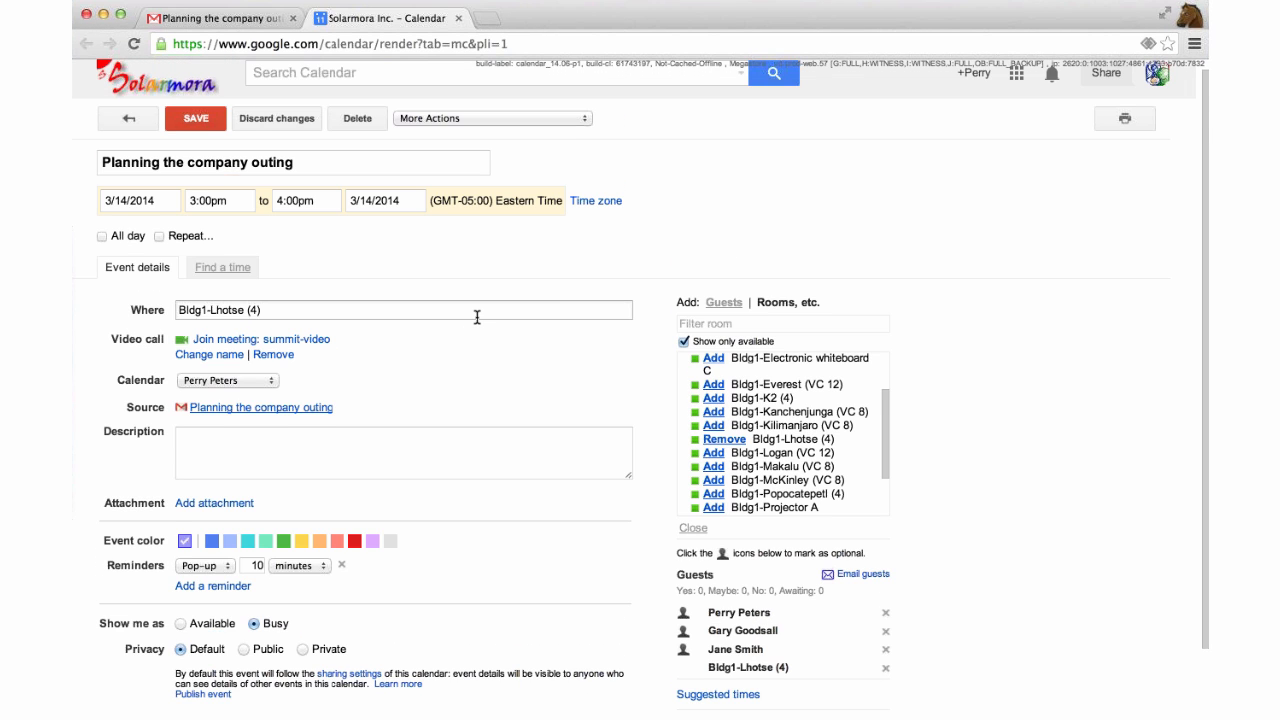
{"action": "scroll", "coordinate": [476, 315], "scroll_direction": "down", "scroll_amount": 1}
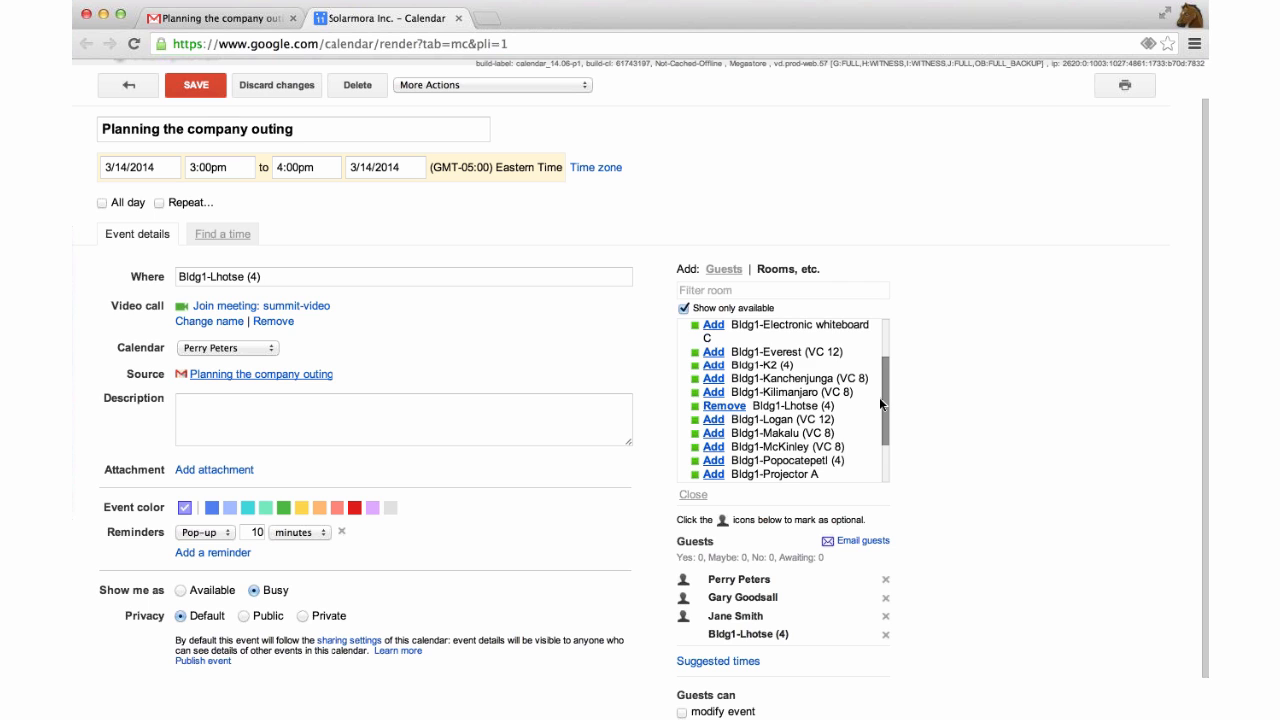
{"action": "scroll", "coordinate": [881, 404], "scroll_direction": "down", "scroll_amount": 3}
{"action": "scroll", "coordinate": [820, 405], "scroll_direction": "up", "scroll_amount": 3}
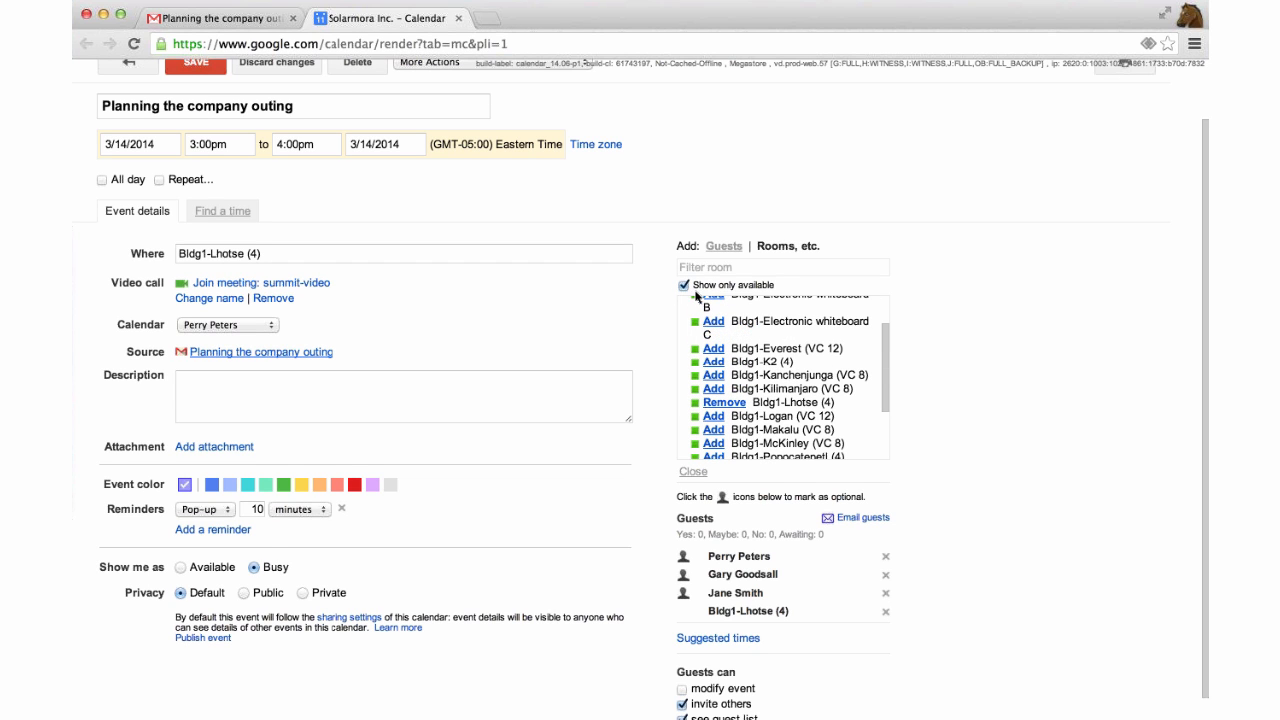
{"action": "scroll", "coordinate": [724, 344], "scroll_direction": "up", "scroll_amount": 2}
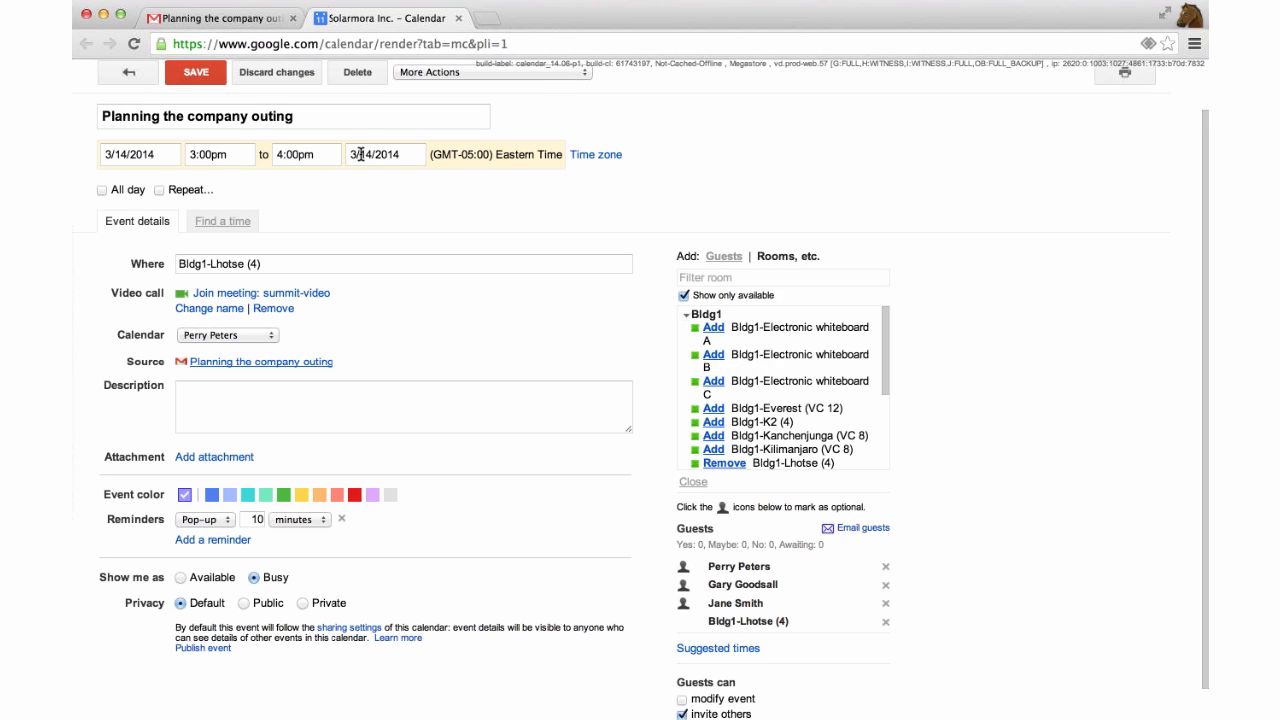
Save the outing event with invitations sent, then join its summit-video call from the event.
{"action": "left_click", "coordinate": [191, 80]}
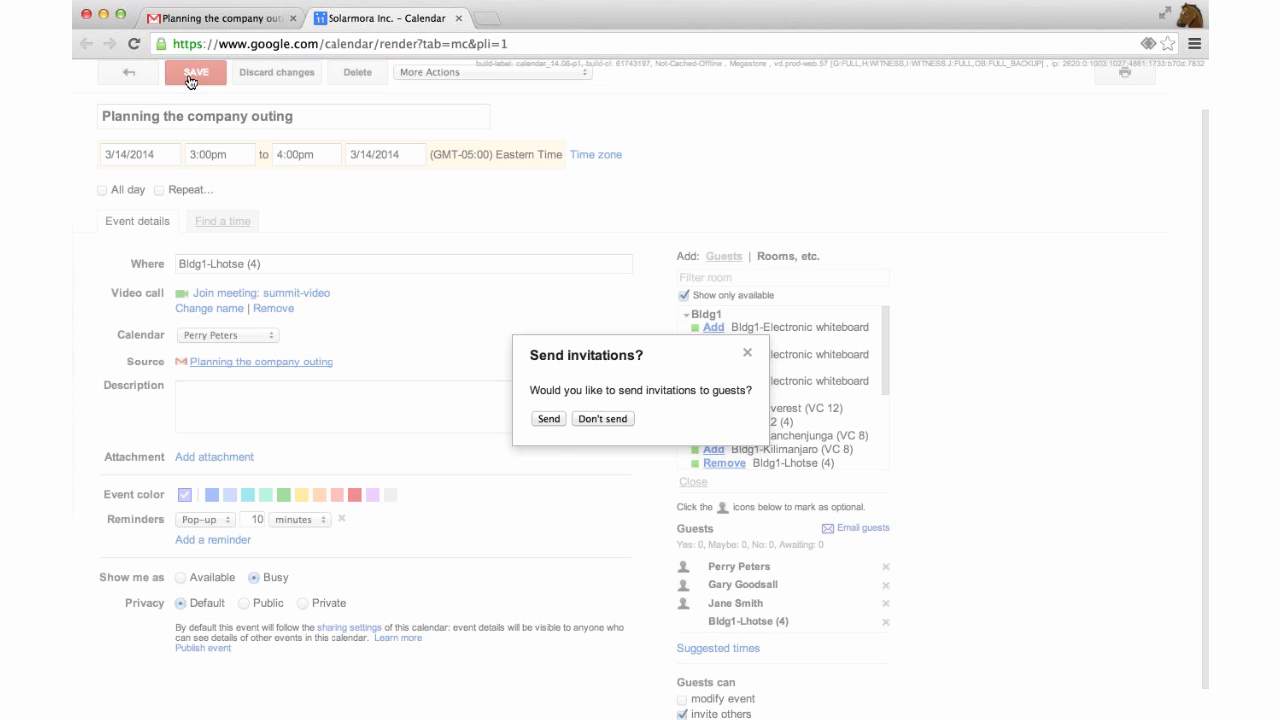
{"action": "left_click", "coordinate": [548, 418]}
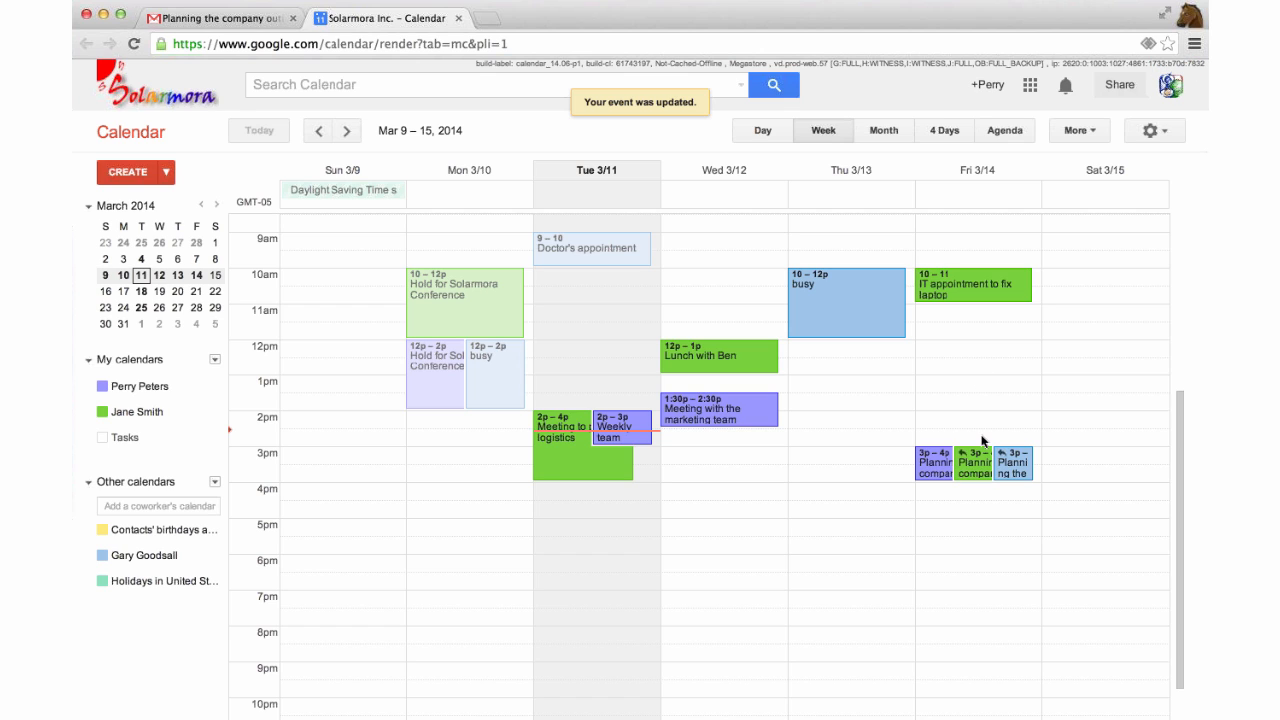
{"action": "left_click", "coordinate": [933, 459]}
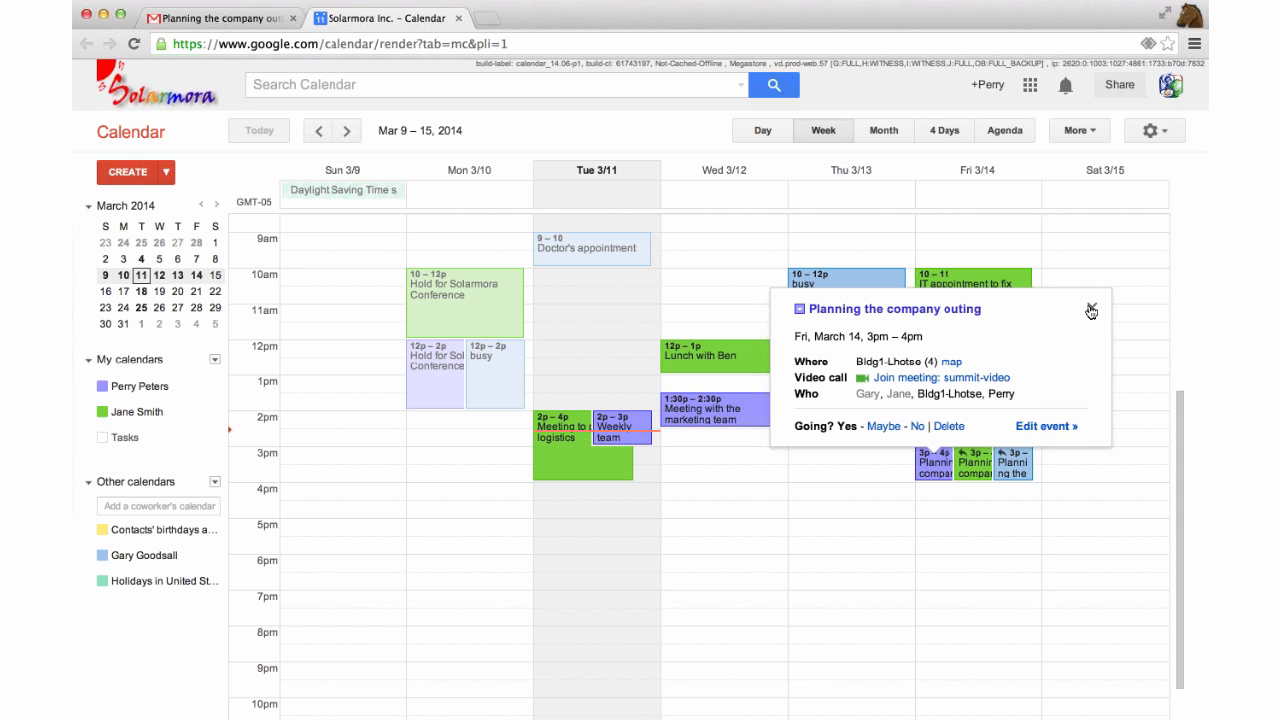
{"action": "left_click", "coordinate": [990, 379]}
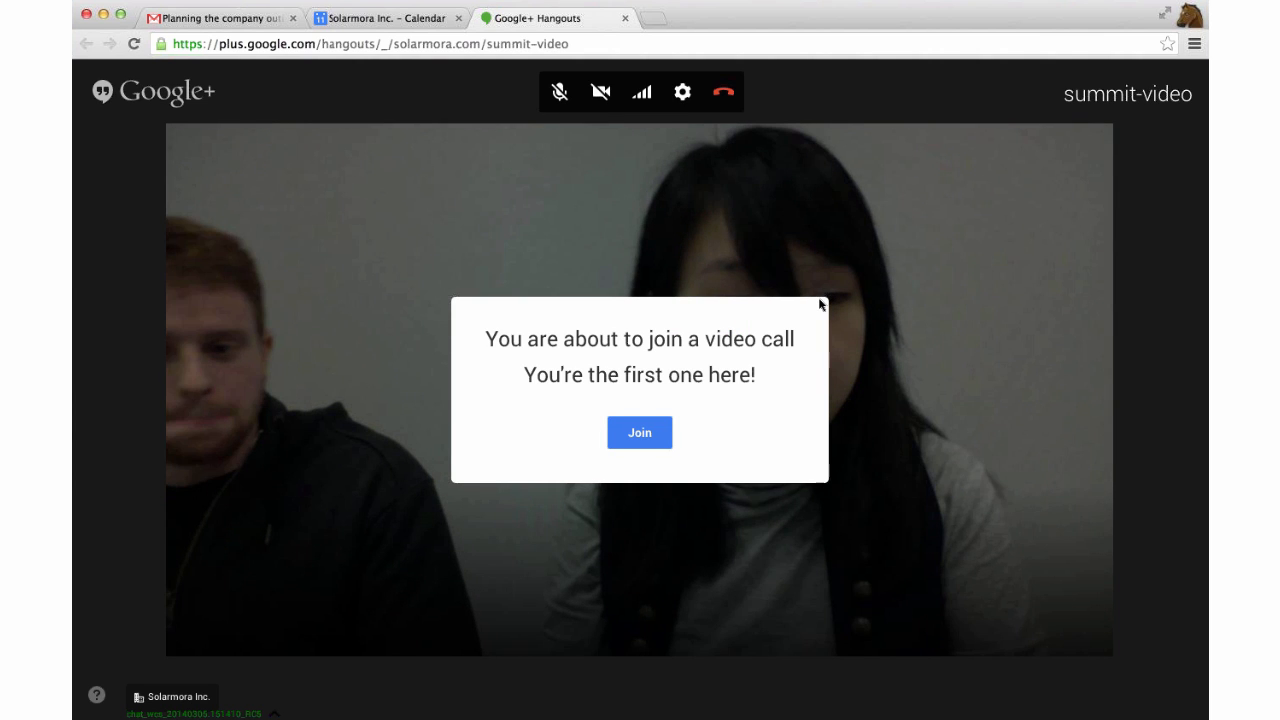
Join the summit-video call with camera off and post 'hello' in the group chat.
{"action": "left_click", "coordinate": [600, 92]}
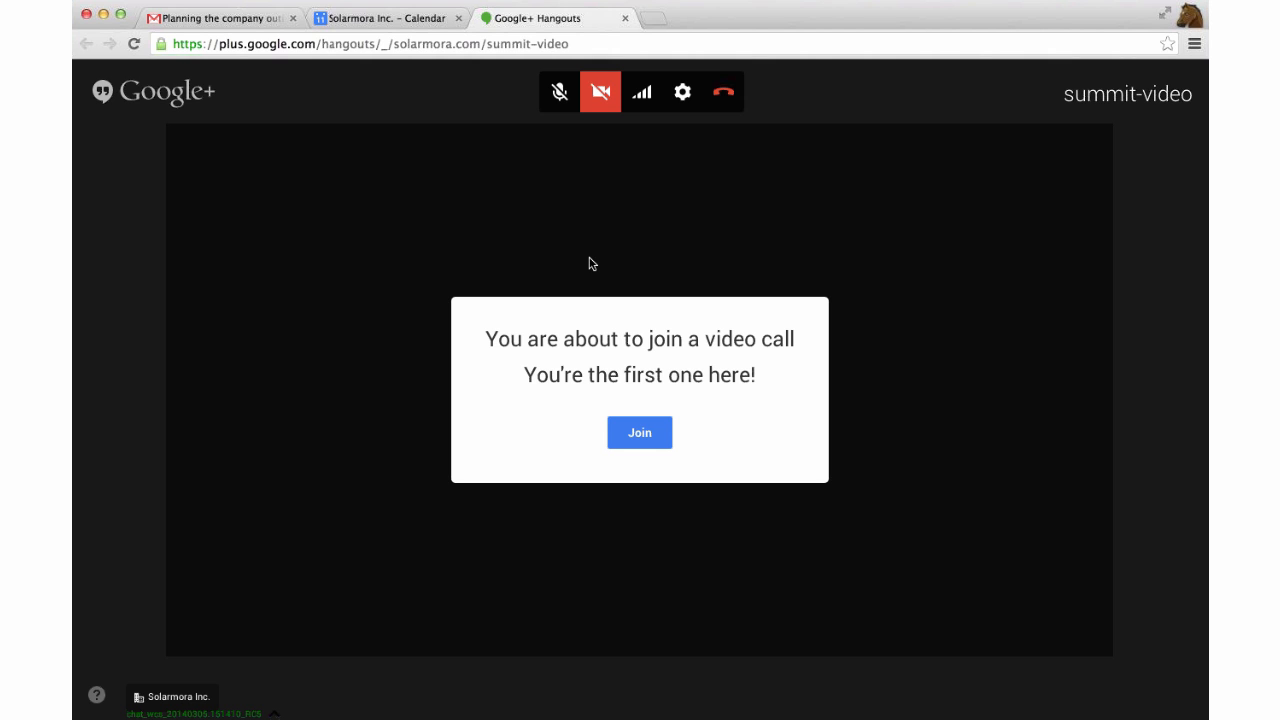
{"action": "left_click", "coordinate": [631, 434]}
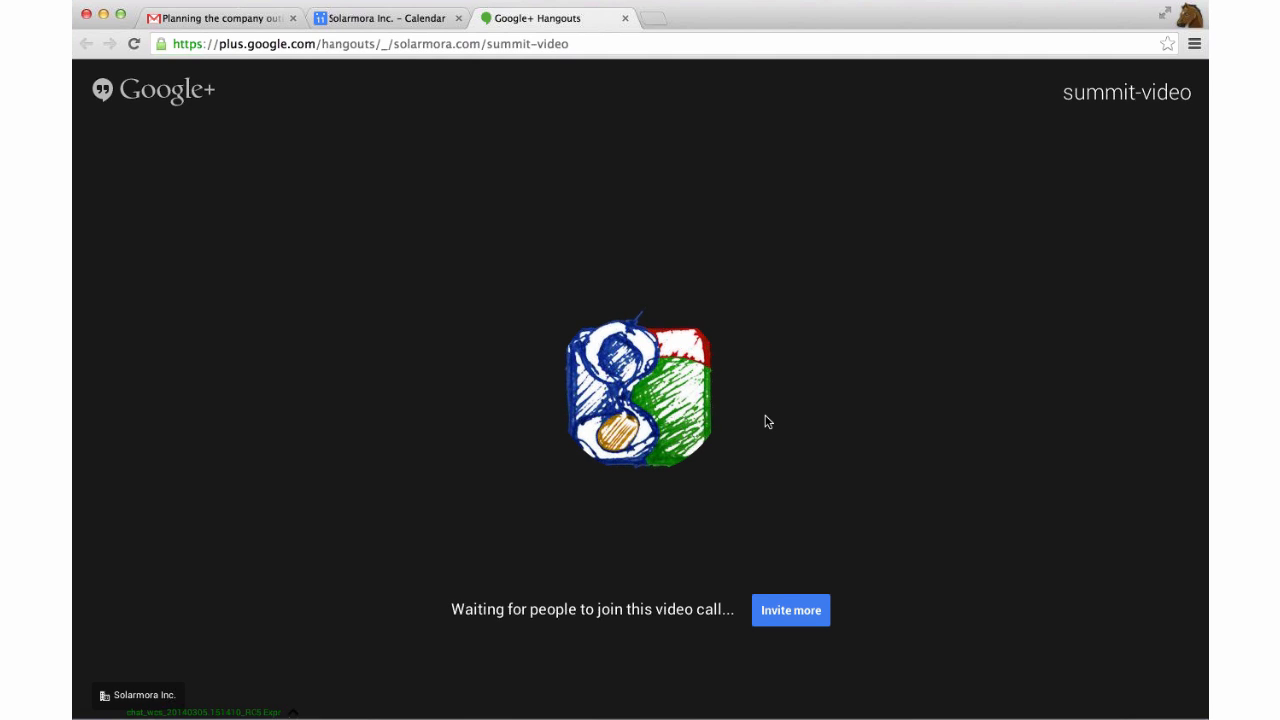
{"action": "mouse_move", "coordinate": [729, 322]}
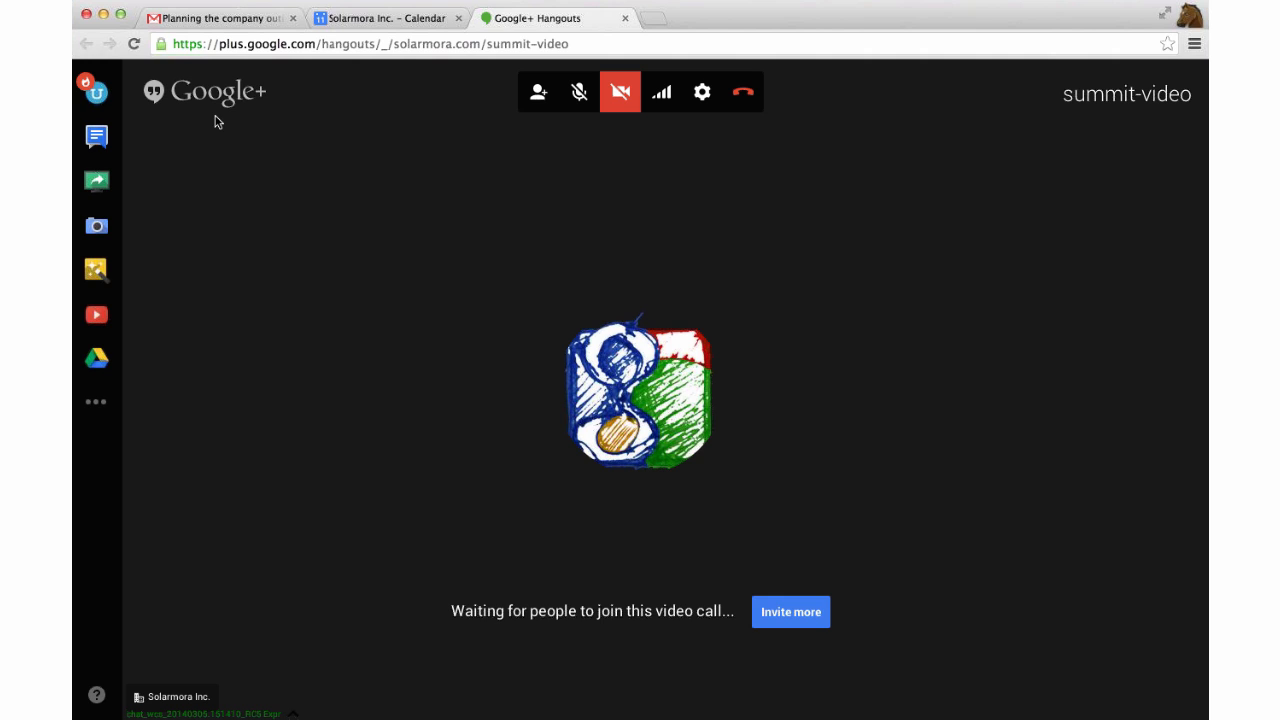
{"action": "left_click", "coordinate": [95, 137]}
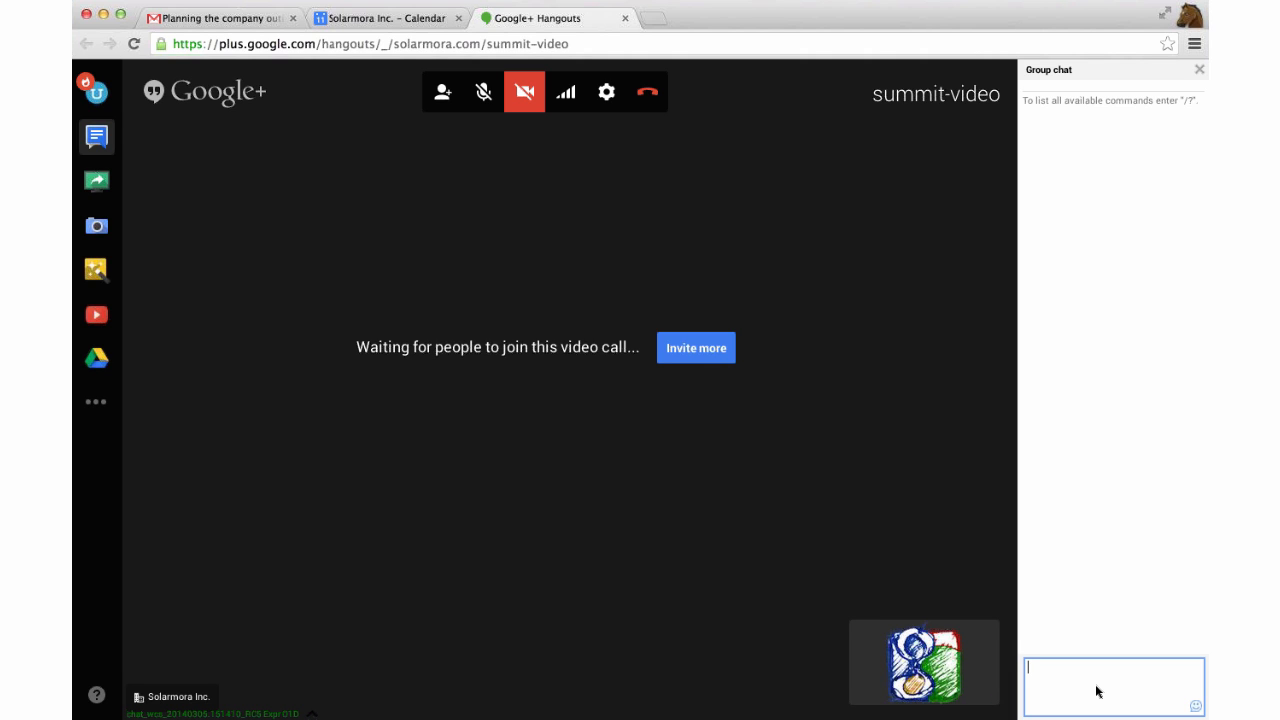
{"action": "type", "text": "hello"}
{"action": "key", "text": "Return"}
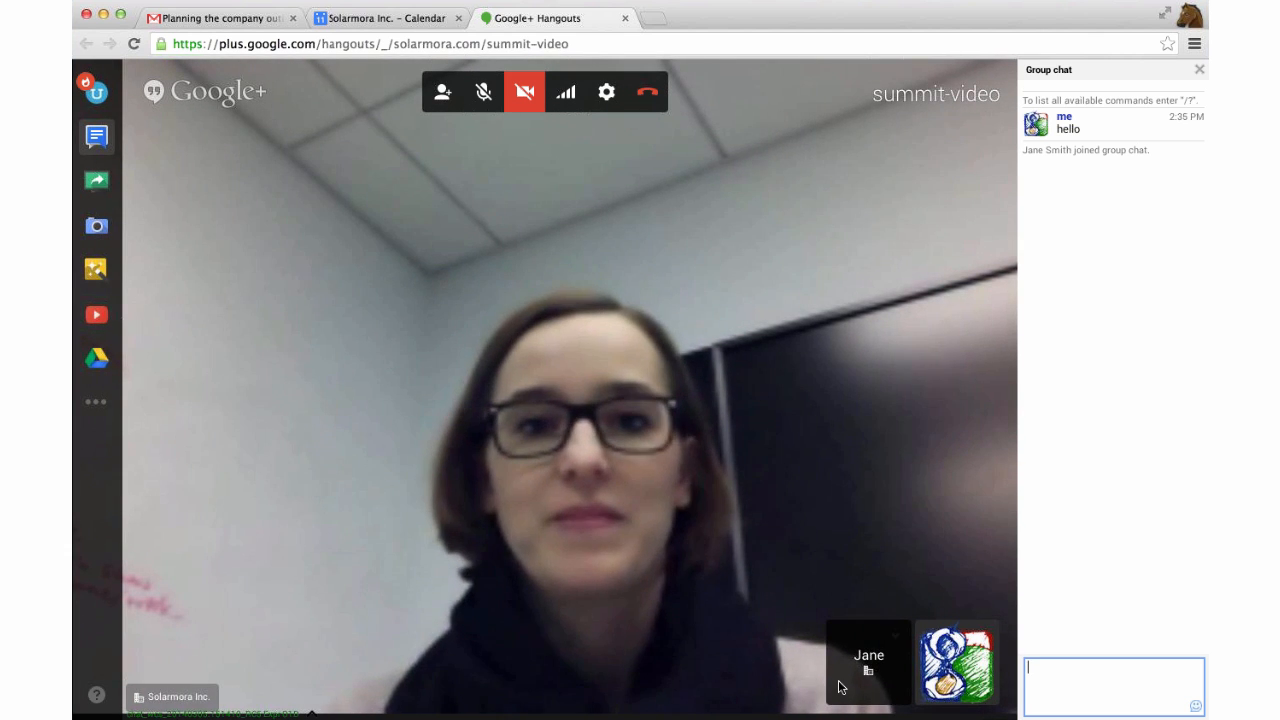
Focus on the other participant's video, mute your microphone, and bring up the invite people dialog.
{"action": "left_click", "coordinate": [872, 670]}
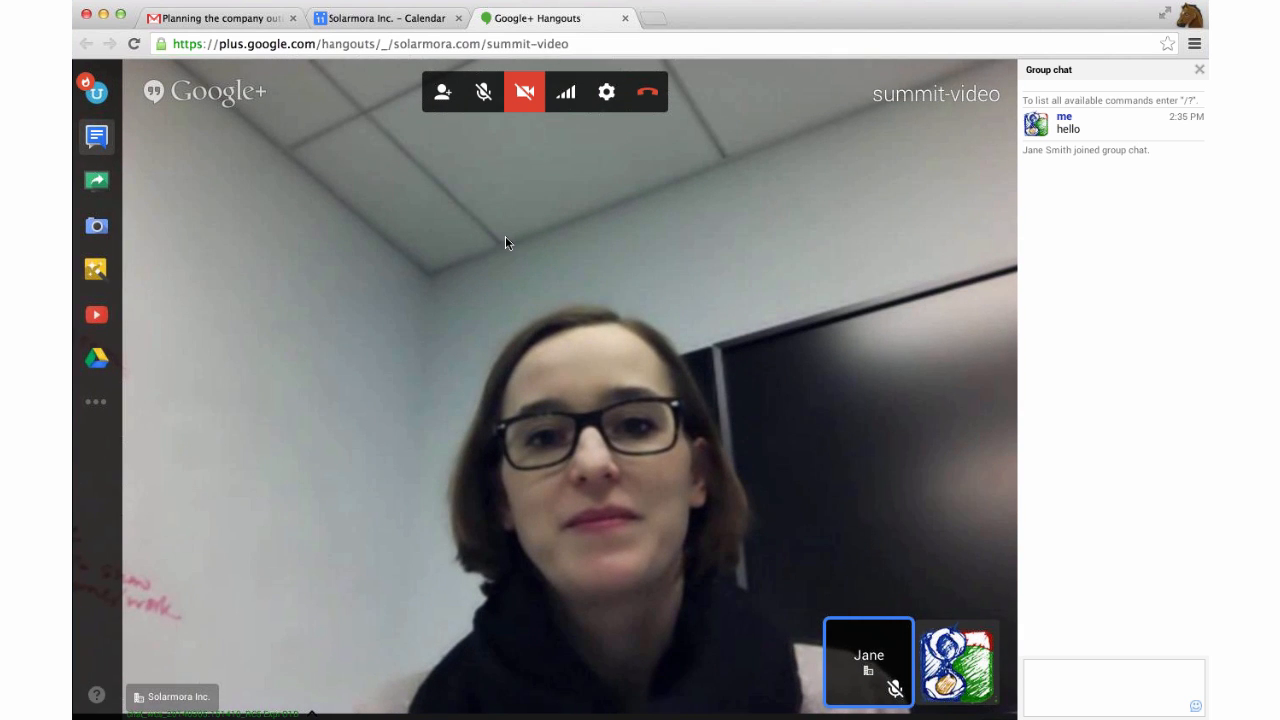
{"action": "left_click", "coordinate": [484, 94]}
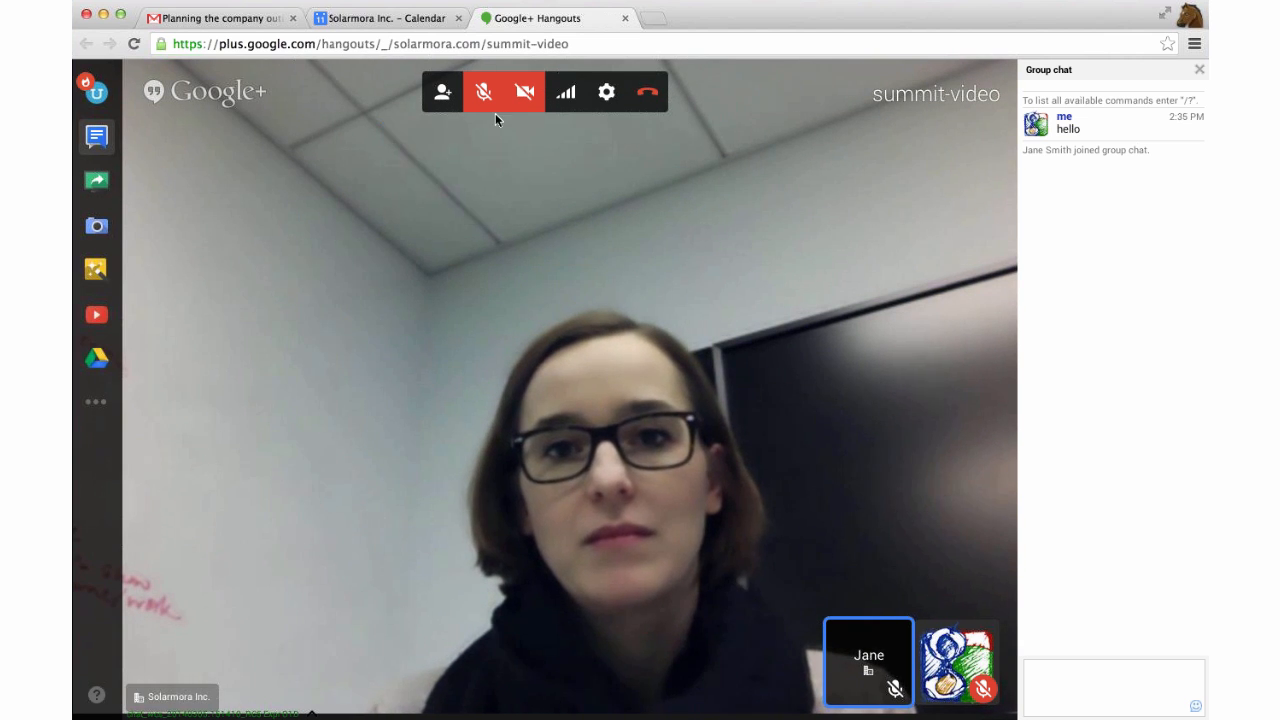
{"action": "left_click", "coordinate": [443, 92]}
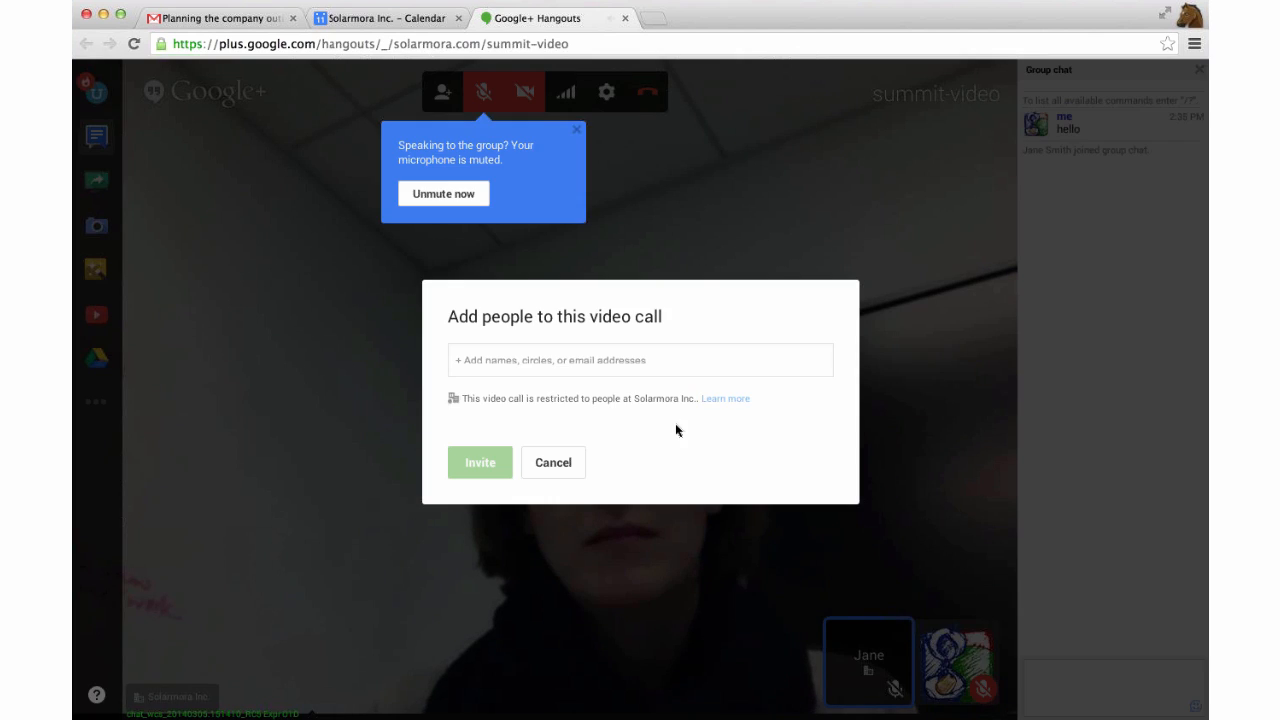
Cancel the Add people dialog without inviting anyone.
{"action": "left_click", "coordinate": [569, 461]}
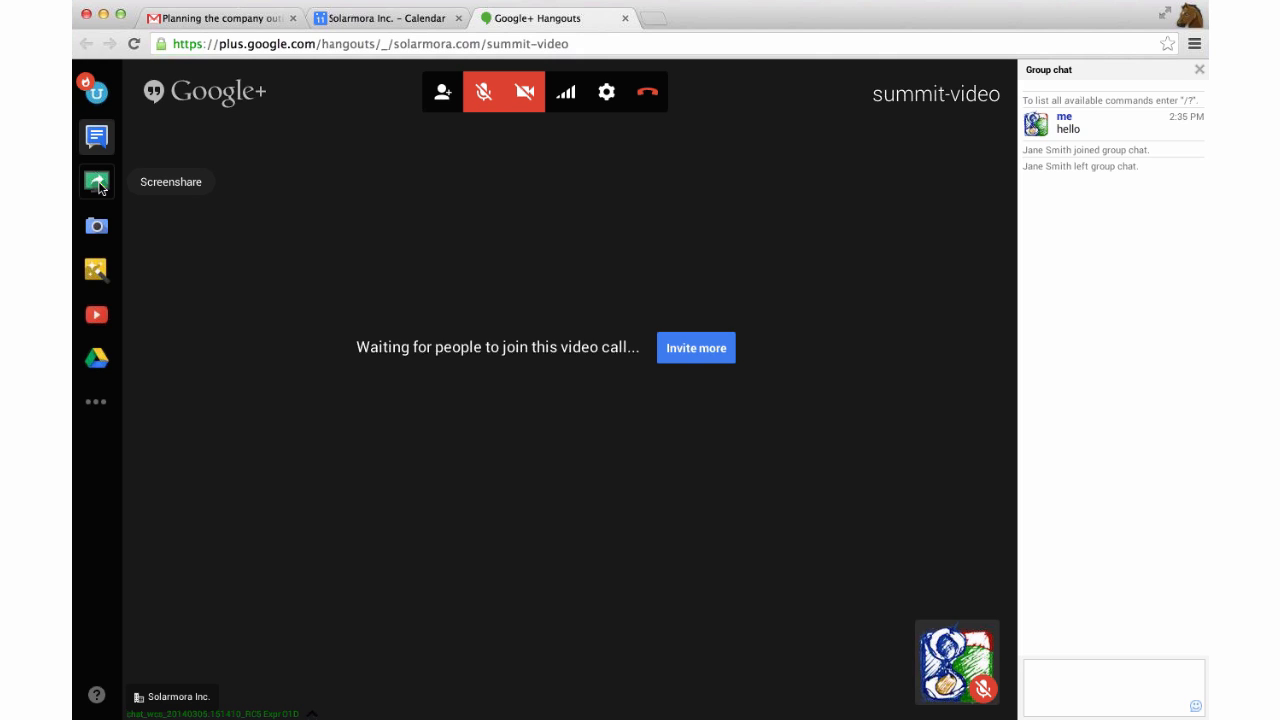
Start sharing the Desktop screen, cancel it, then close the Hangouts call tab.
{"action": "left_click", "coordinate": [97, 184]}
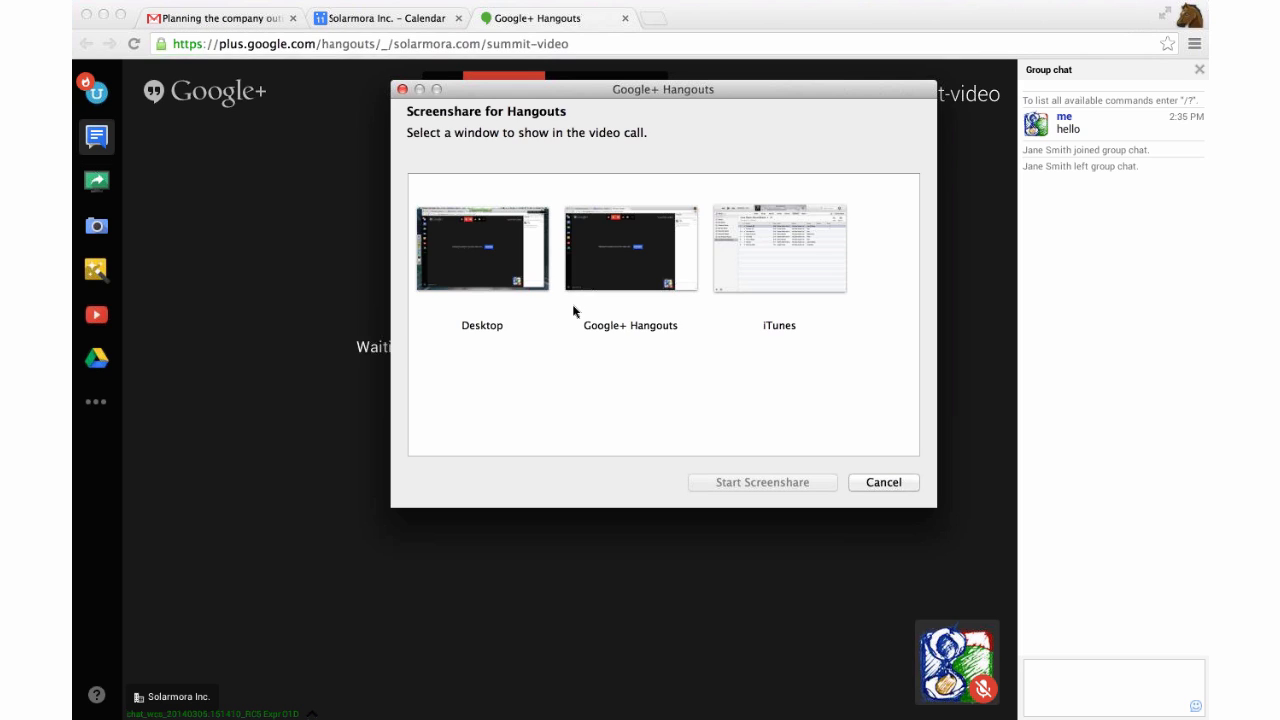
{"action": "left_click", "coordinate": [589, 271]}
{"action": "left_click", "coordinate": [789, 277]}
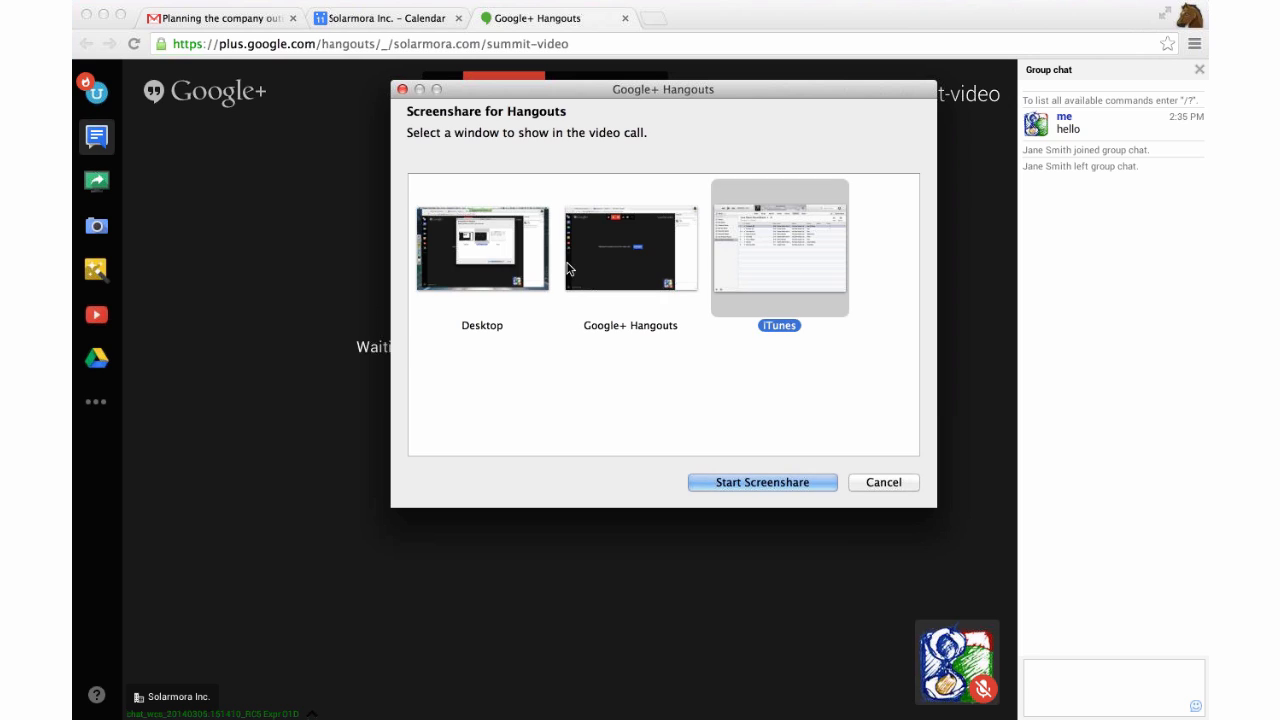
{"action": "left_click", "coordinate": [512, 262]}
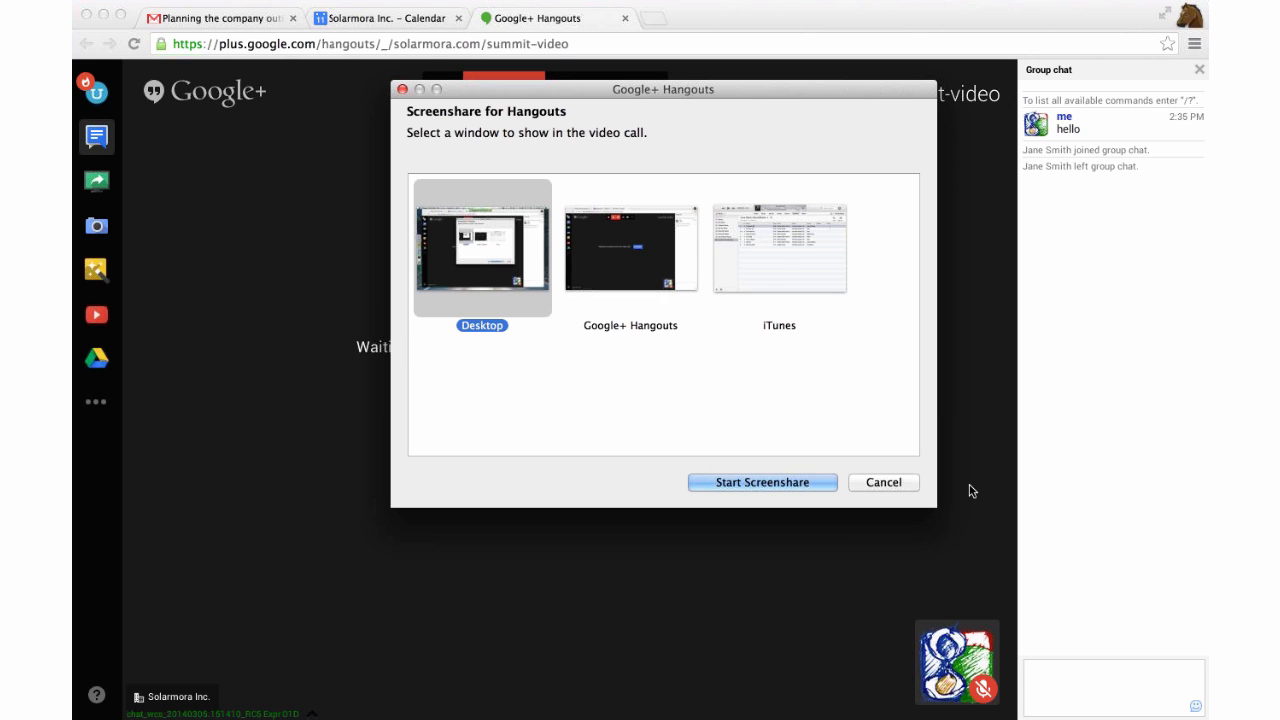
{"action": "left_click", "coordinate": [902, 487]}
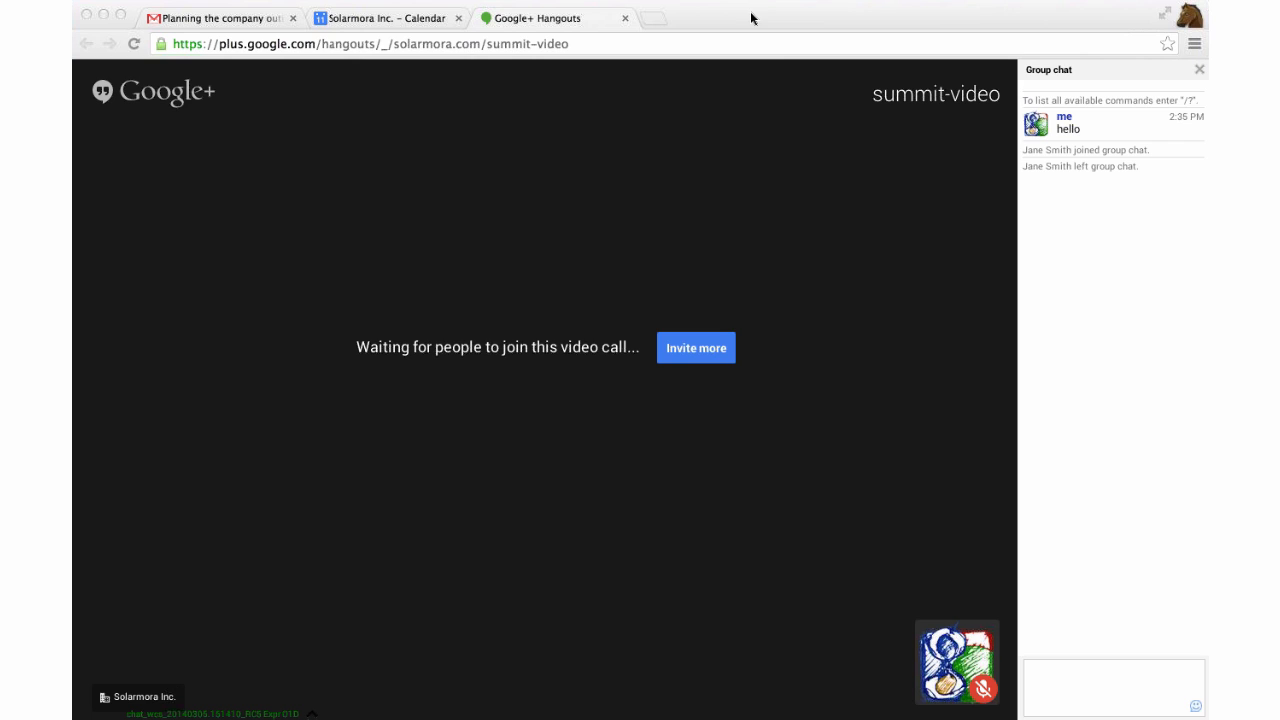
{"action": "mouse_move", "coordinate": [889, 234]}
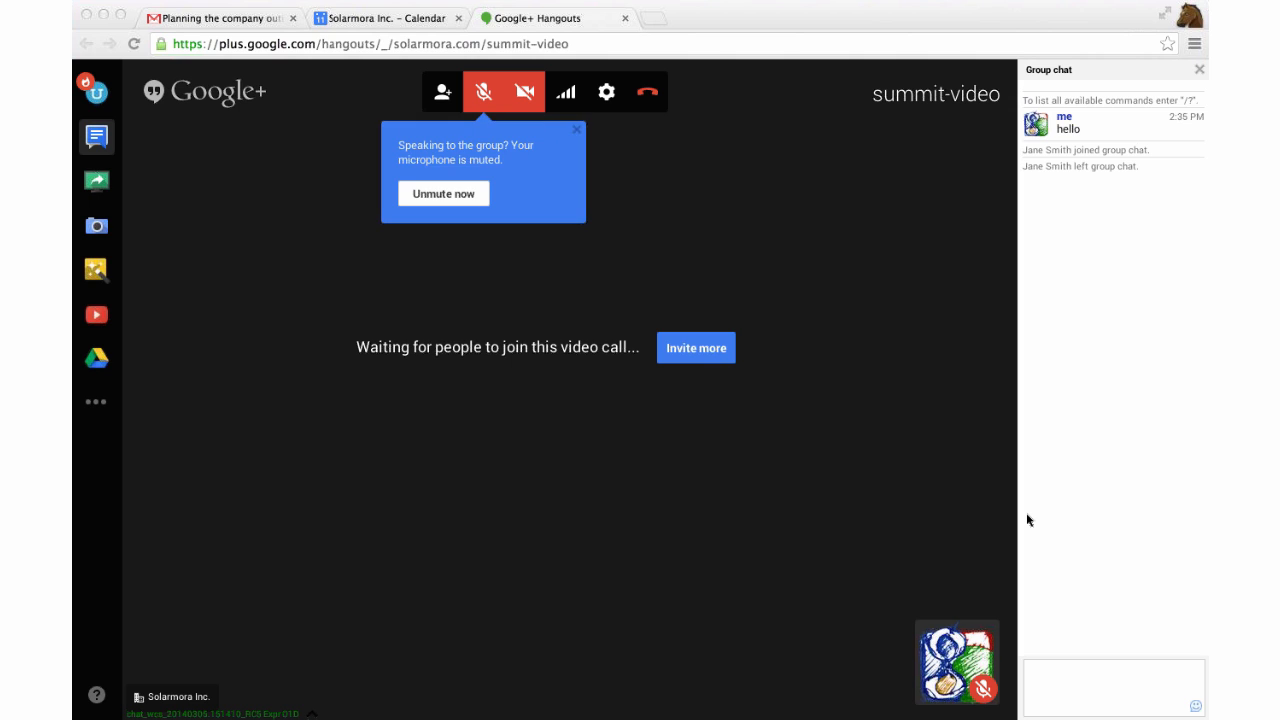
{"action": "left_click", "coordinate": [626, 19]}
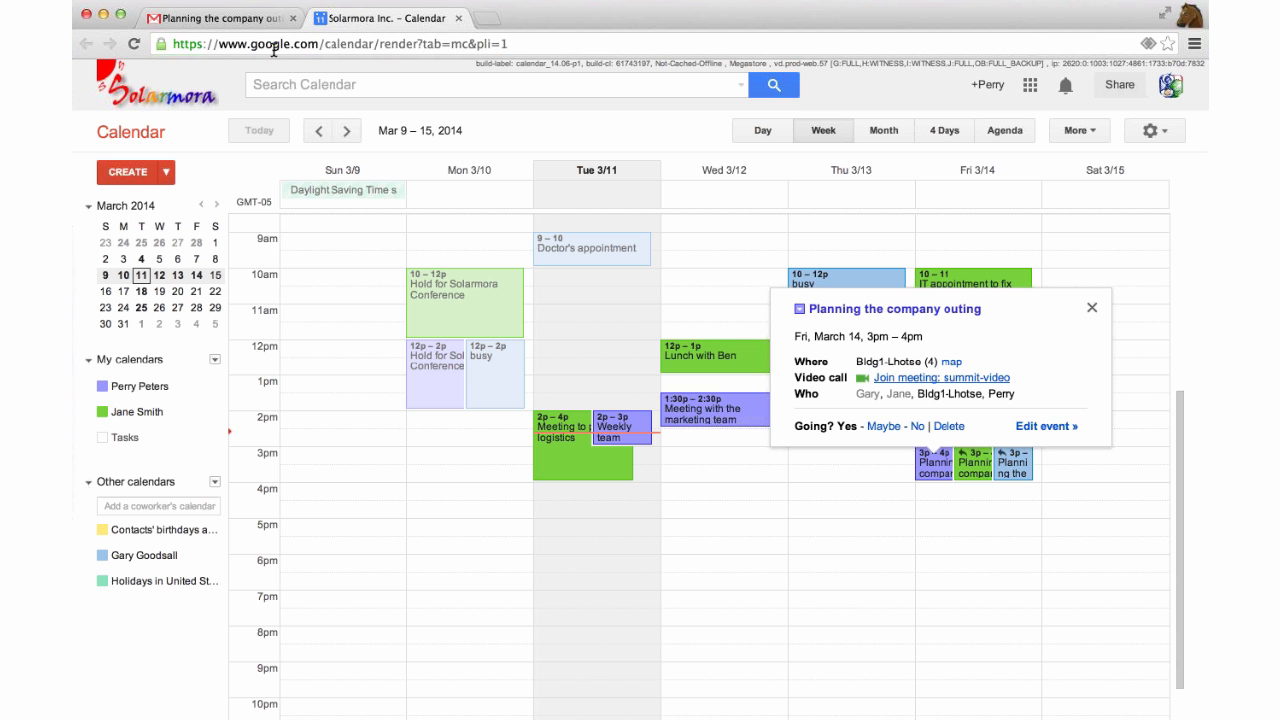
Load the Google home page in a new browser tab.
{"action": "left_click", "coordinate": [490, 18]}
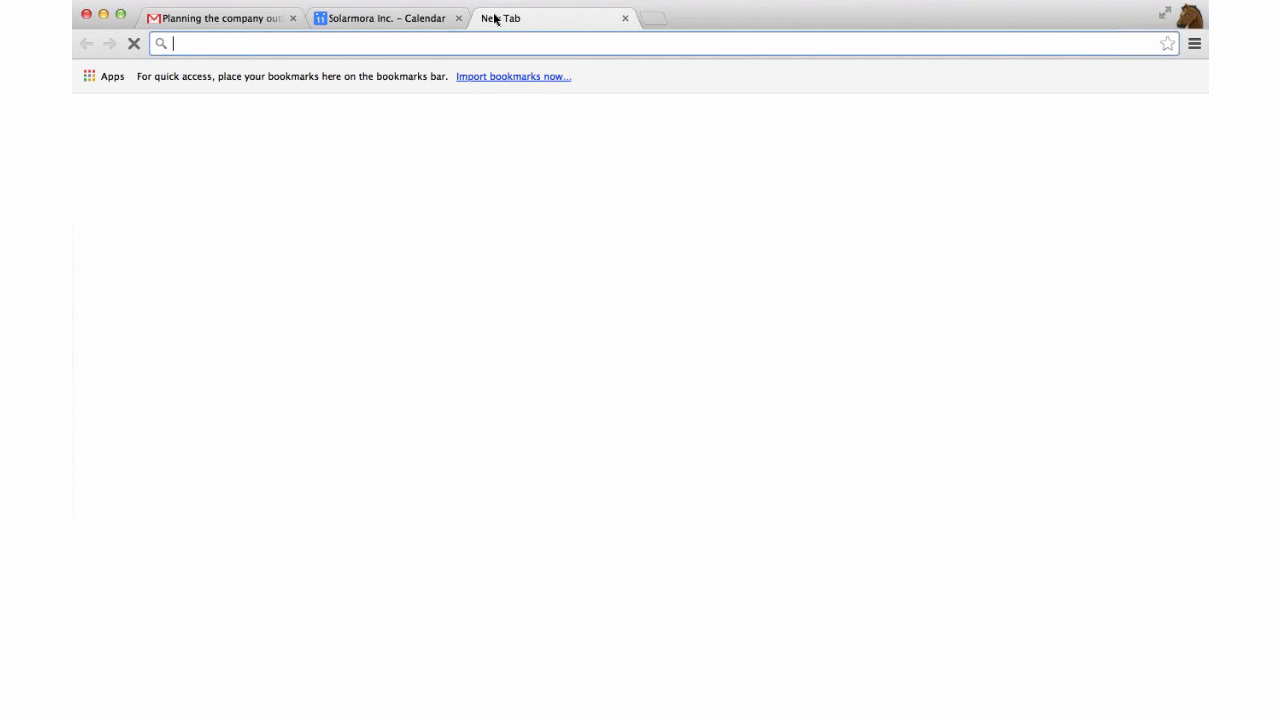
{"action": "type", "text": "google"}
{"action": "key", "text": "Return"}
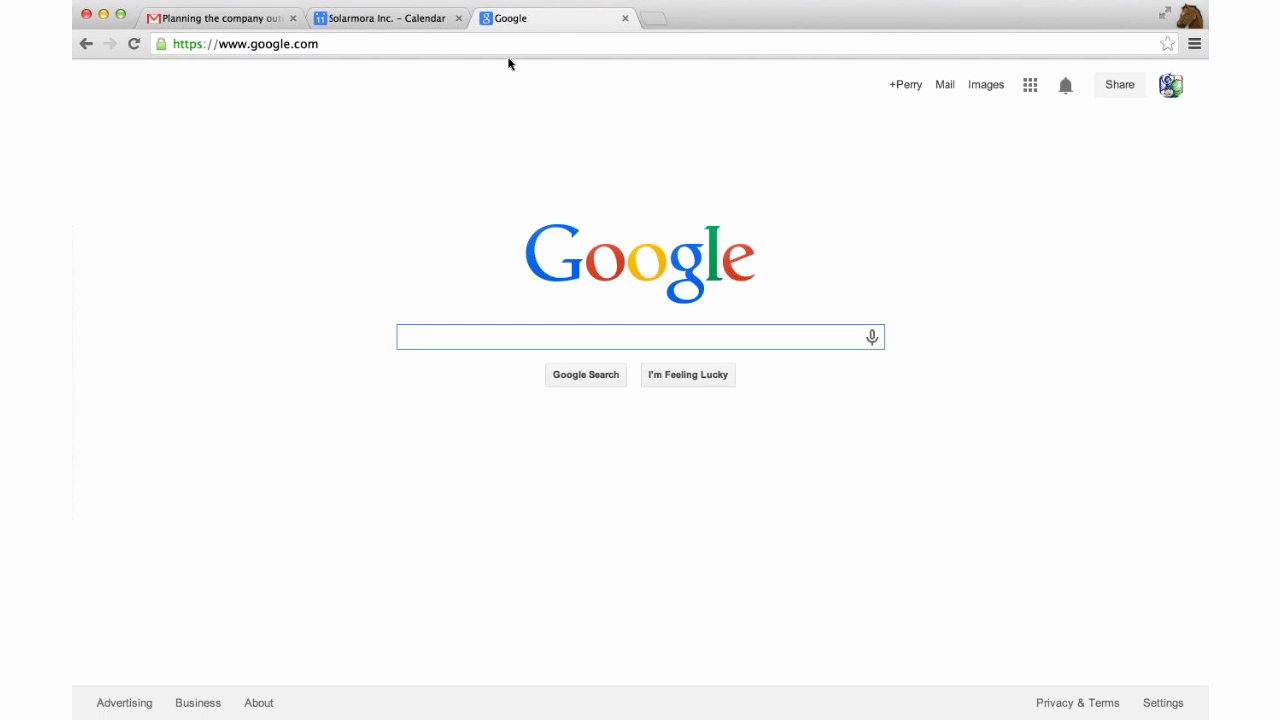
Back in Calendar, hide the purple personal calendar and open Calendar Settings.
{"action": "left_click", "coordinate": [423, 20]}
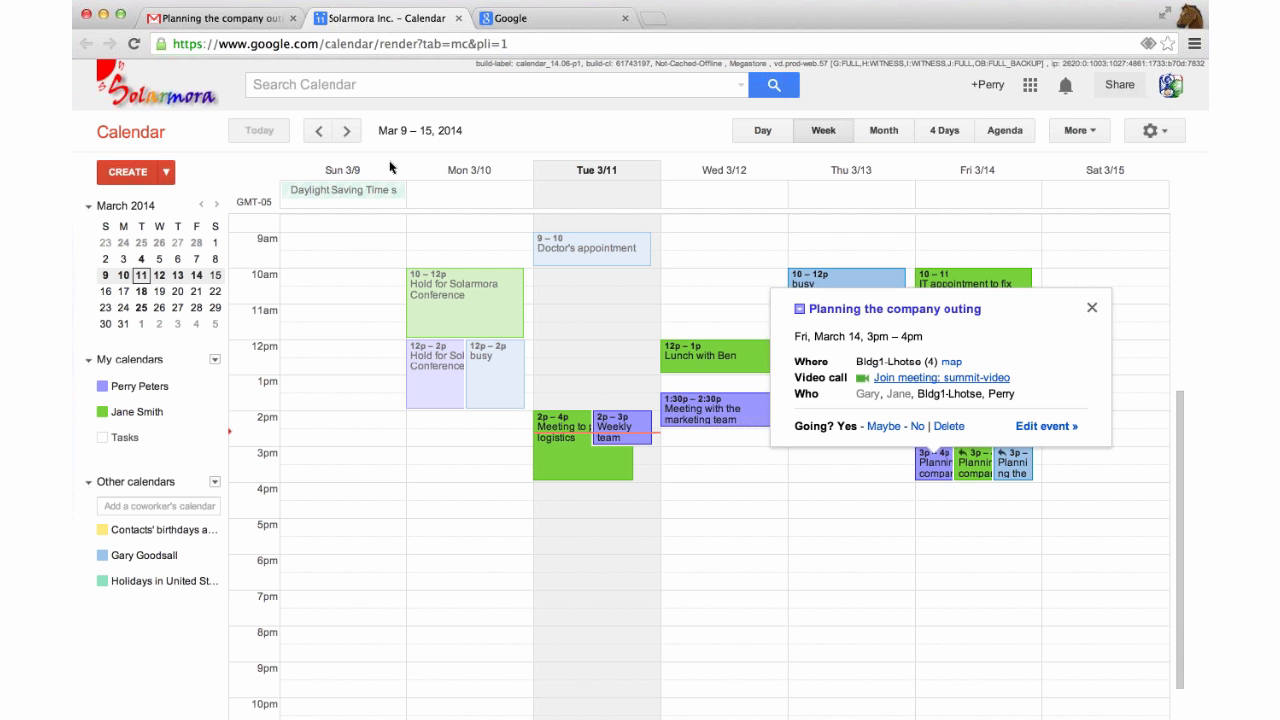
{"action": "scroll", "coordinate": [351, 271], "scroll_direction": "down", "scroll_amount": 1}
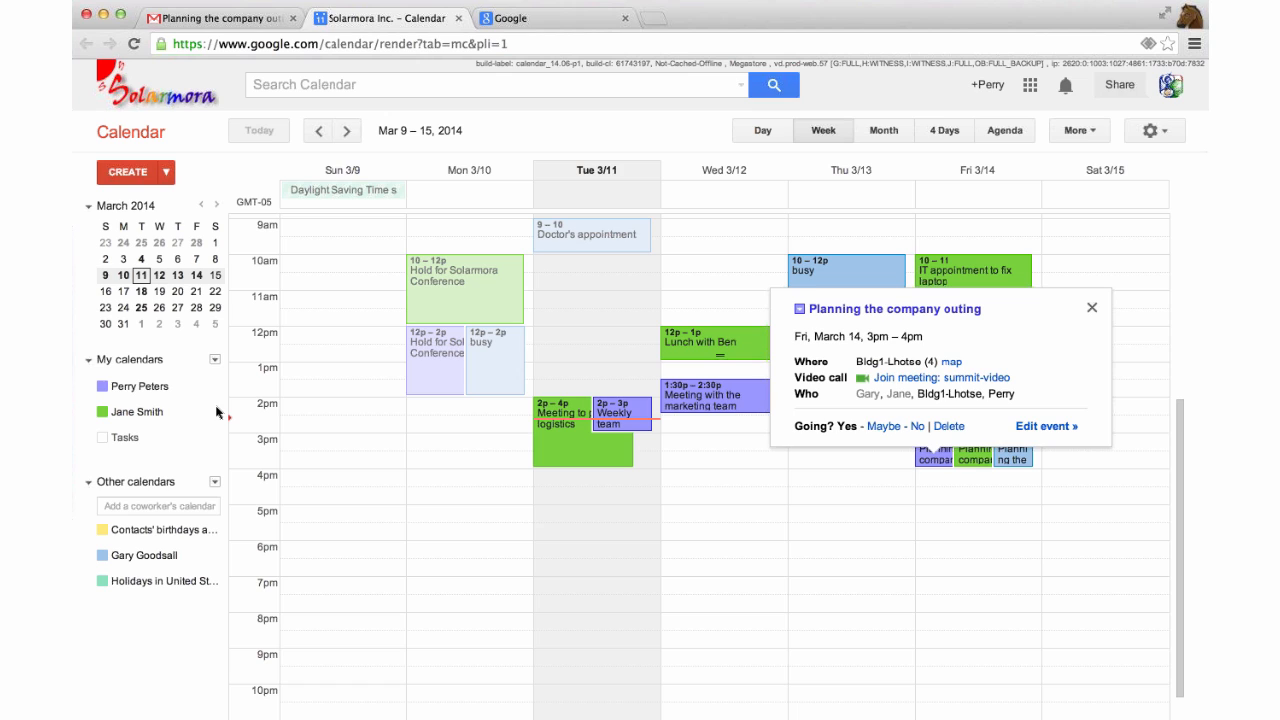
{"action": "left_click", "coordinate": [186, 393]}
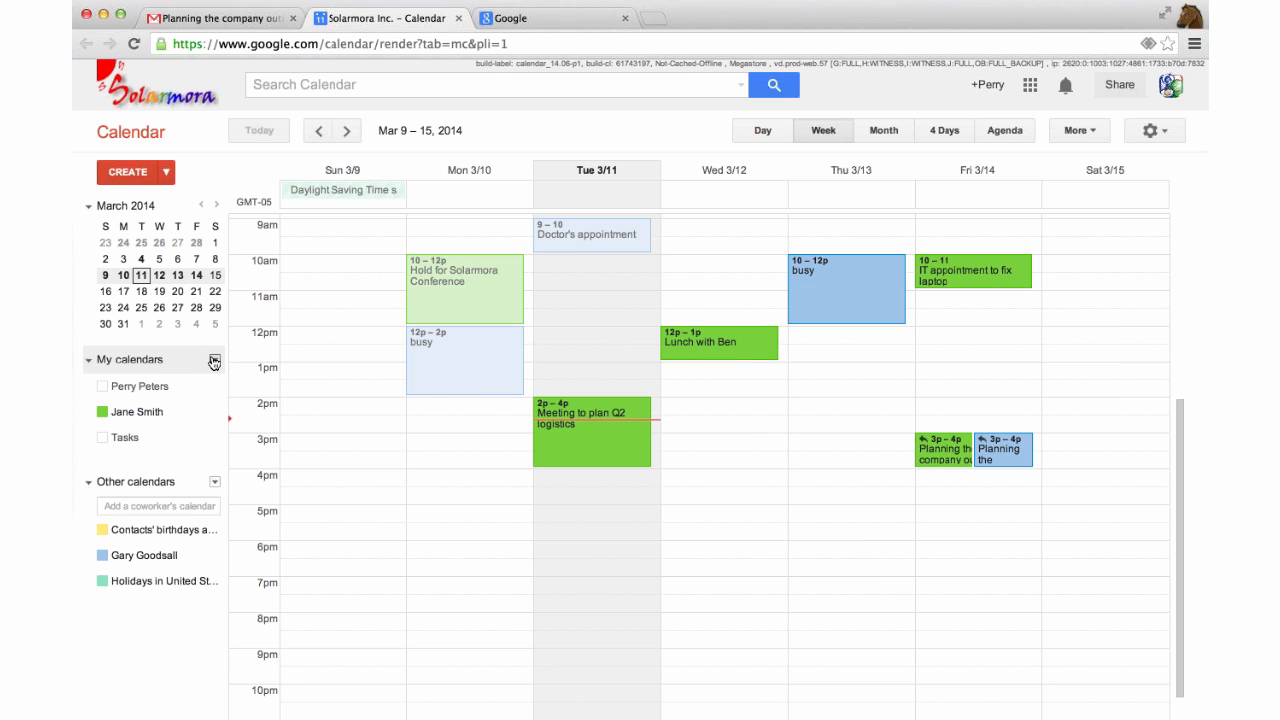
{"action": "left_click", "coordinate": [214, 361]}
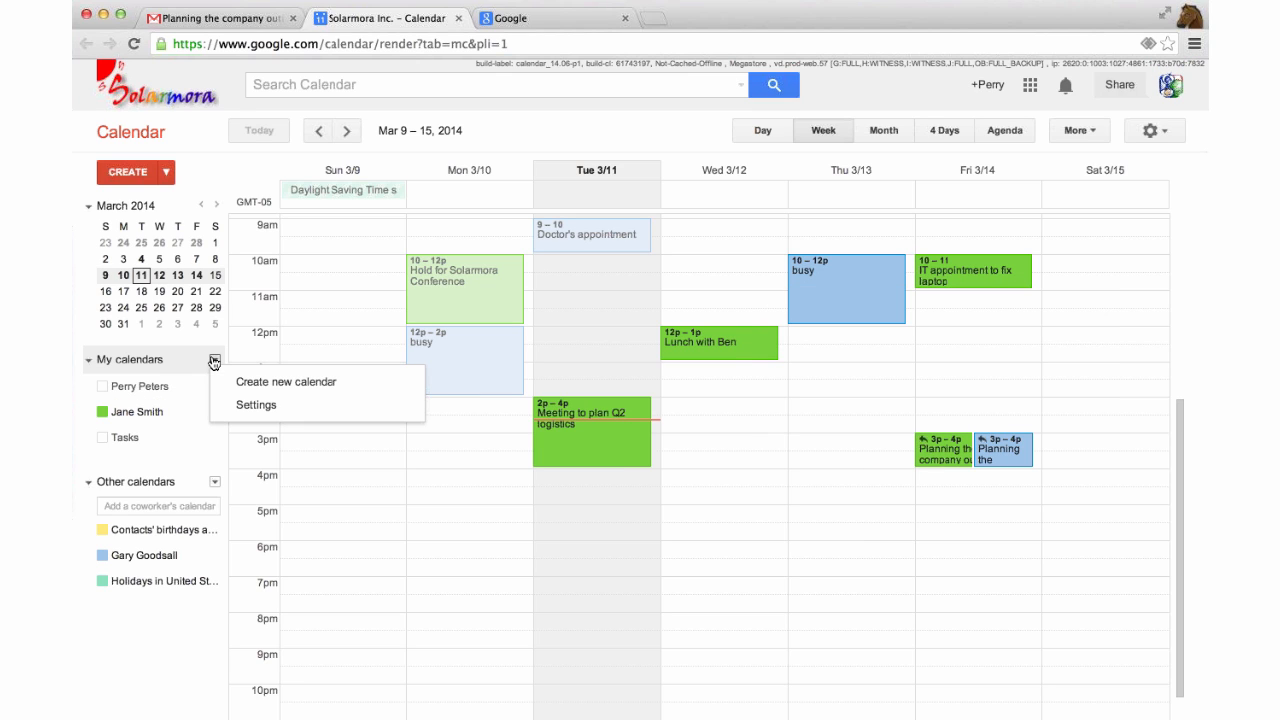
{"action": "left_click", "coordinate": [257, 406]}
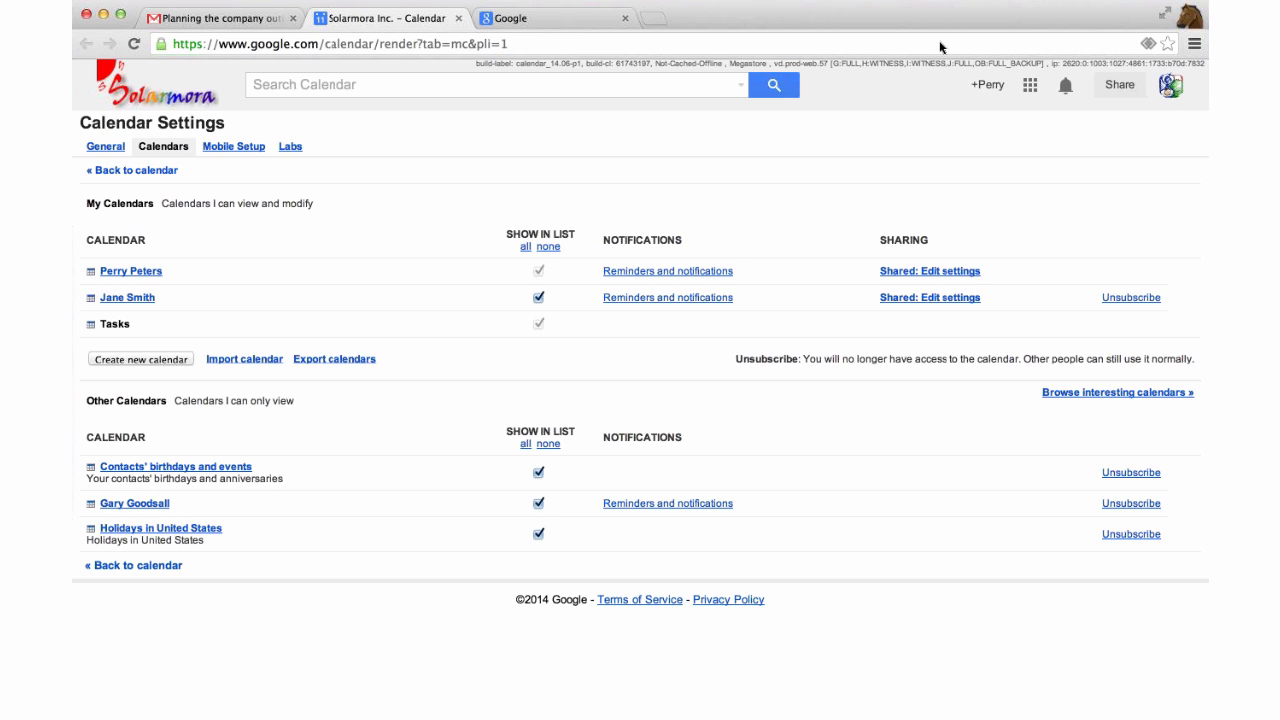
Share your own calendar with a coworker as See only free/busy (hide details), and save.
{"action": "left_click", "coordinate": [923, 271]}
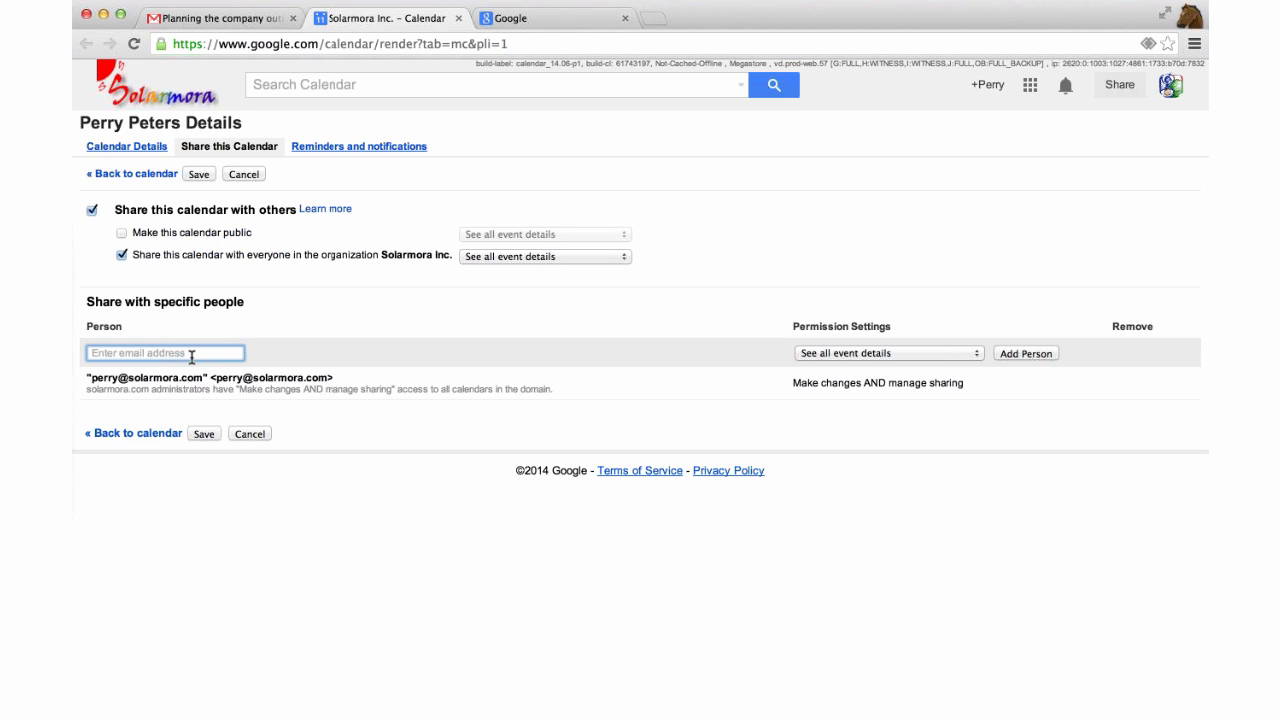
{"action": "type", "text": "jane"}
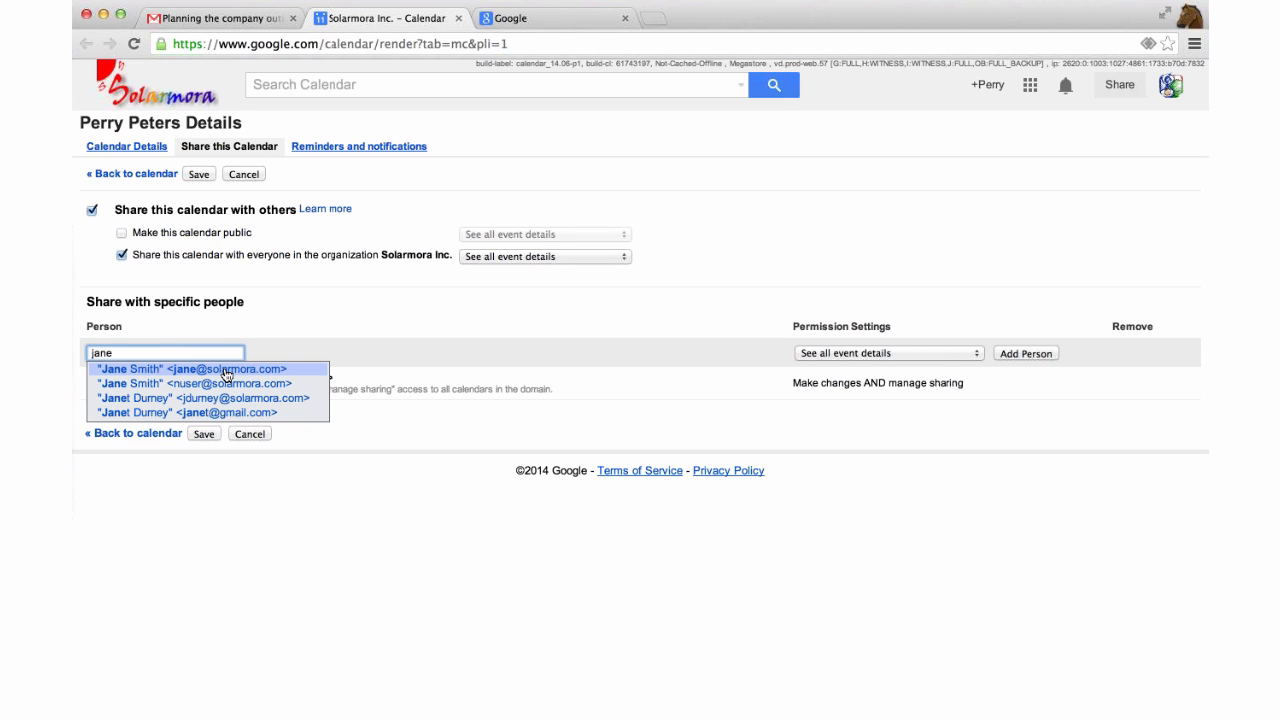
{"action": "left_click", "coordinate": [226, 372]}
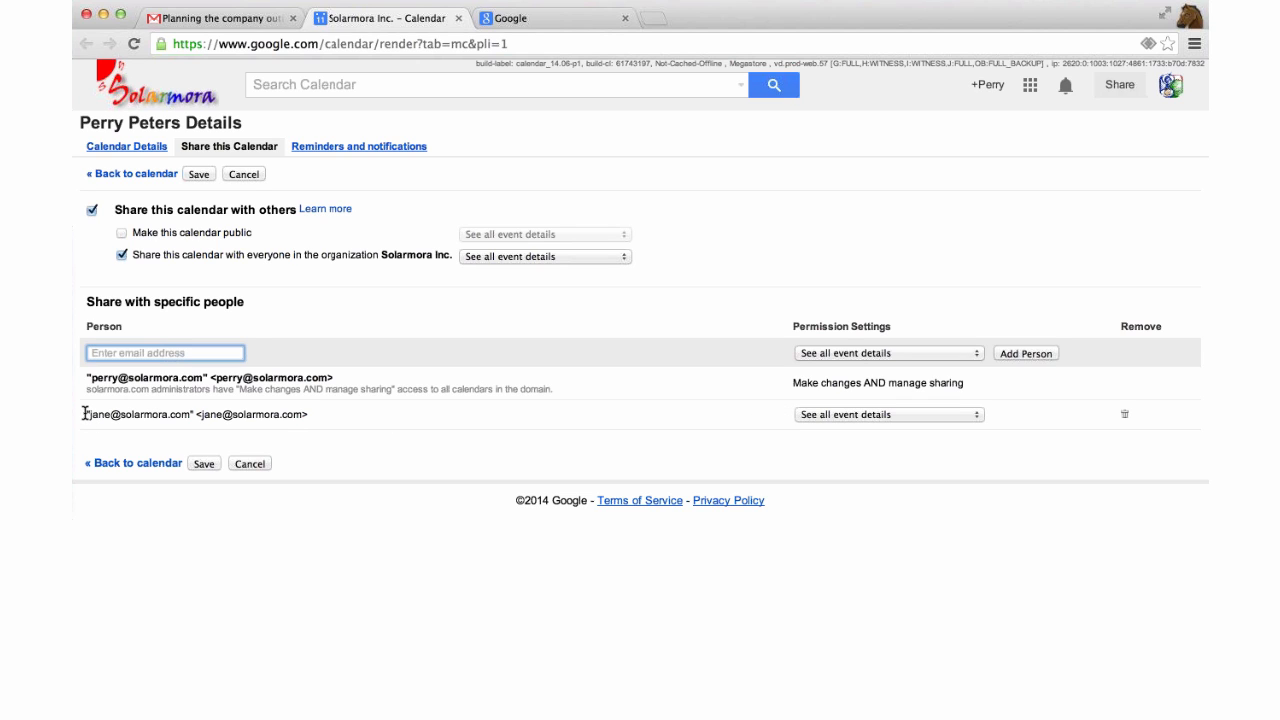
{"action": "left_click_drag", "start_coordinate": [86, 417], "coordinate": [314, 413]}
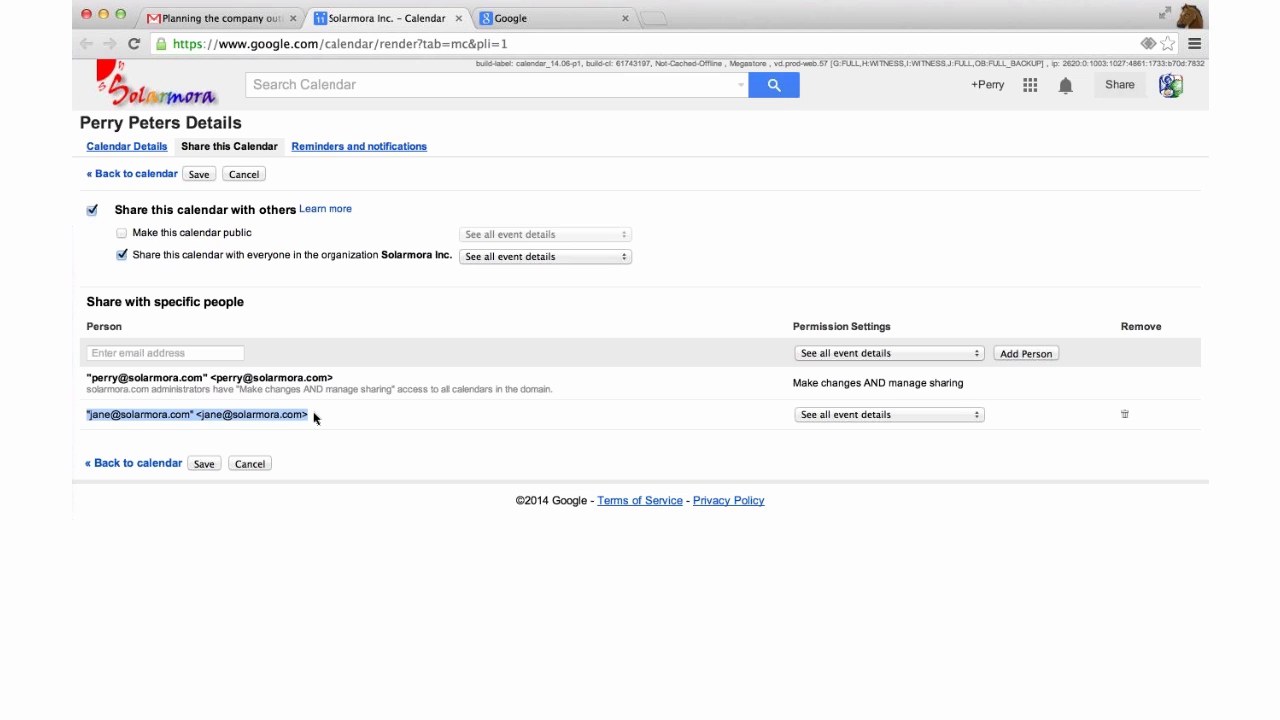
{"action": "left_click", "coordinate": [738, 430]}
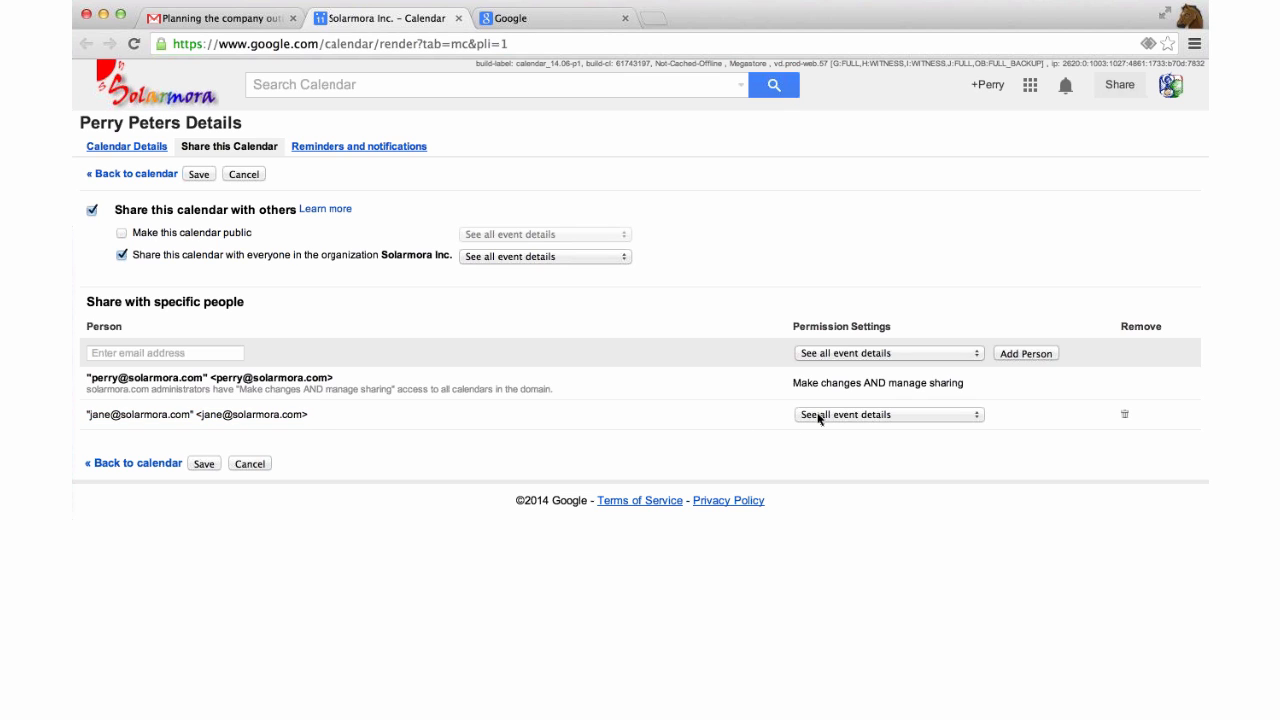
{"action": "left_click", "coordinate": [819, 418]}
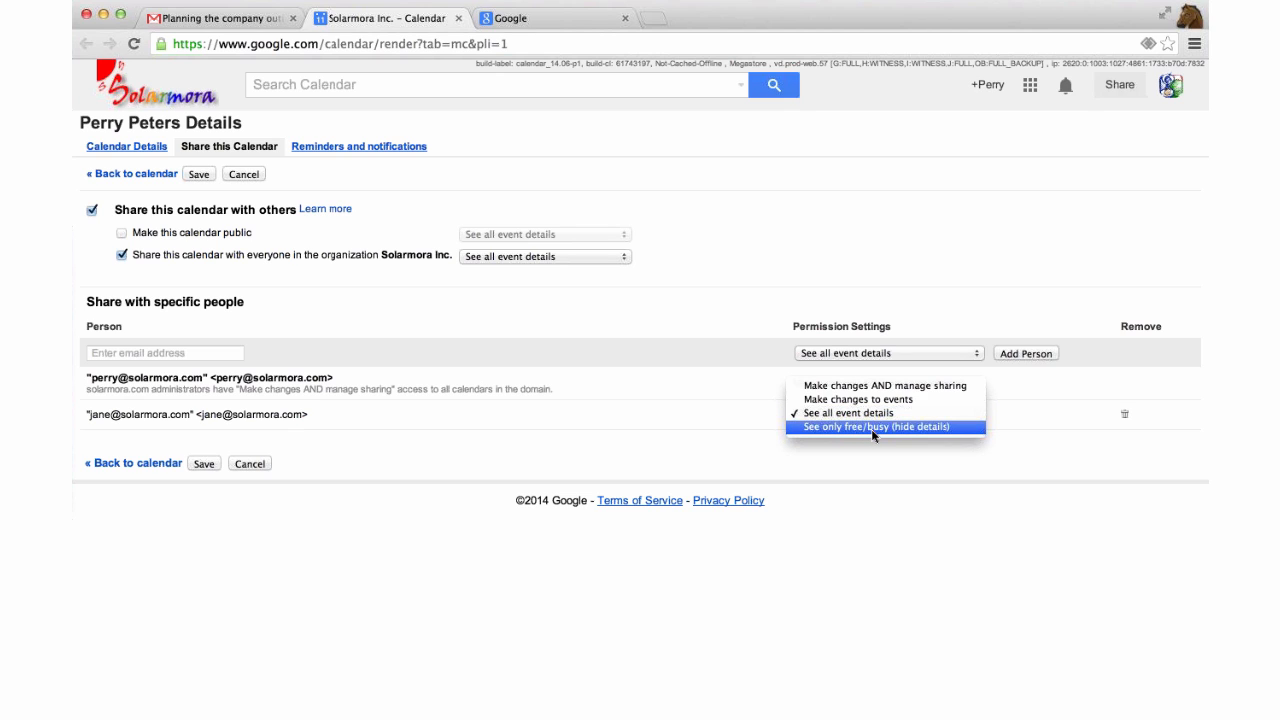
{"action": "left_click", "coordinate": [873, 427]}
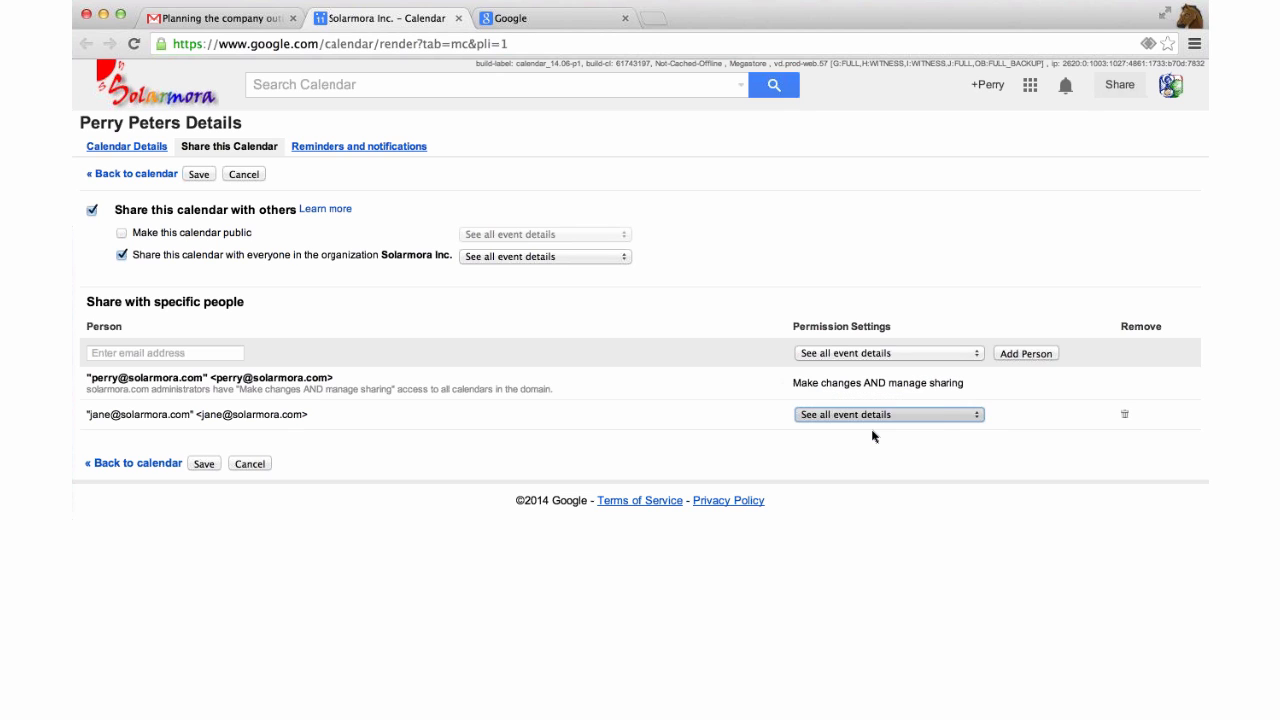
{"action": "left_click", "coordinate": [205, 465]}
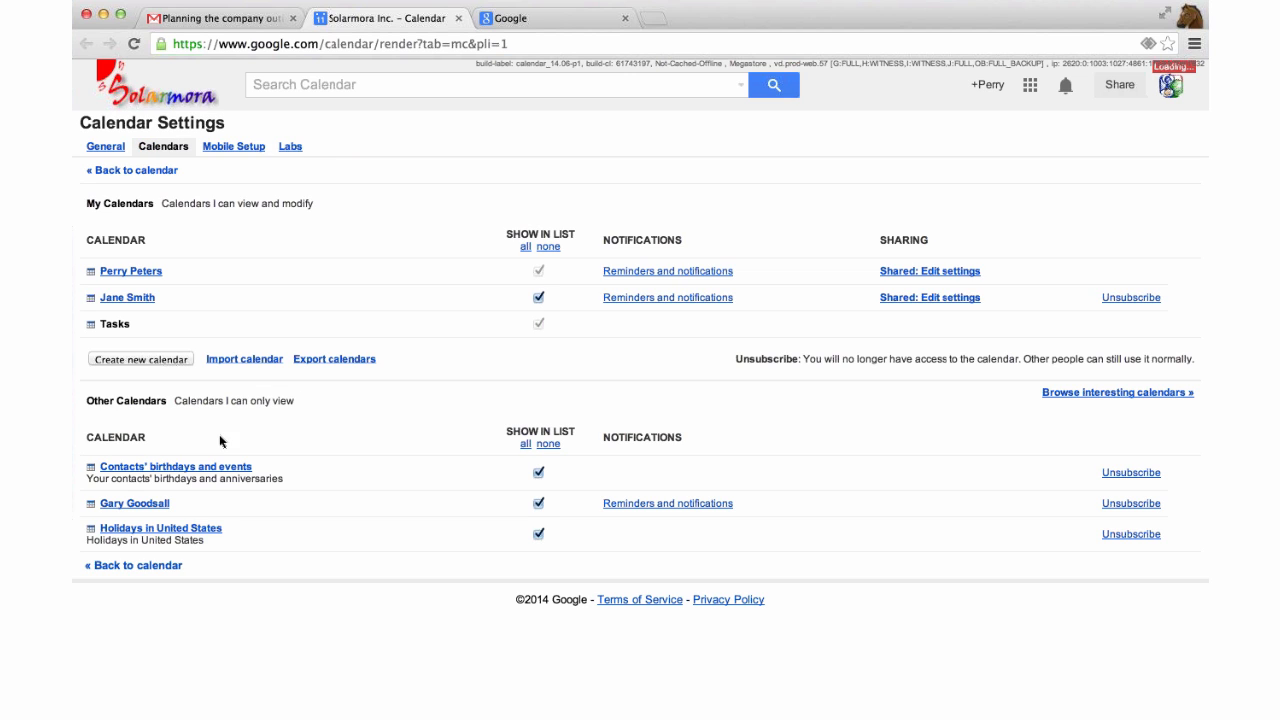
{"action": "left_click", "coordinate": [115, 147]}
Return to the Mar 9–15 week view, preview Thursday's busy event, and check the calendar's options menu.
{"action": "left_click", "coordinate": [129, 175]}
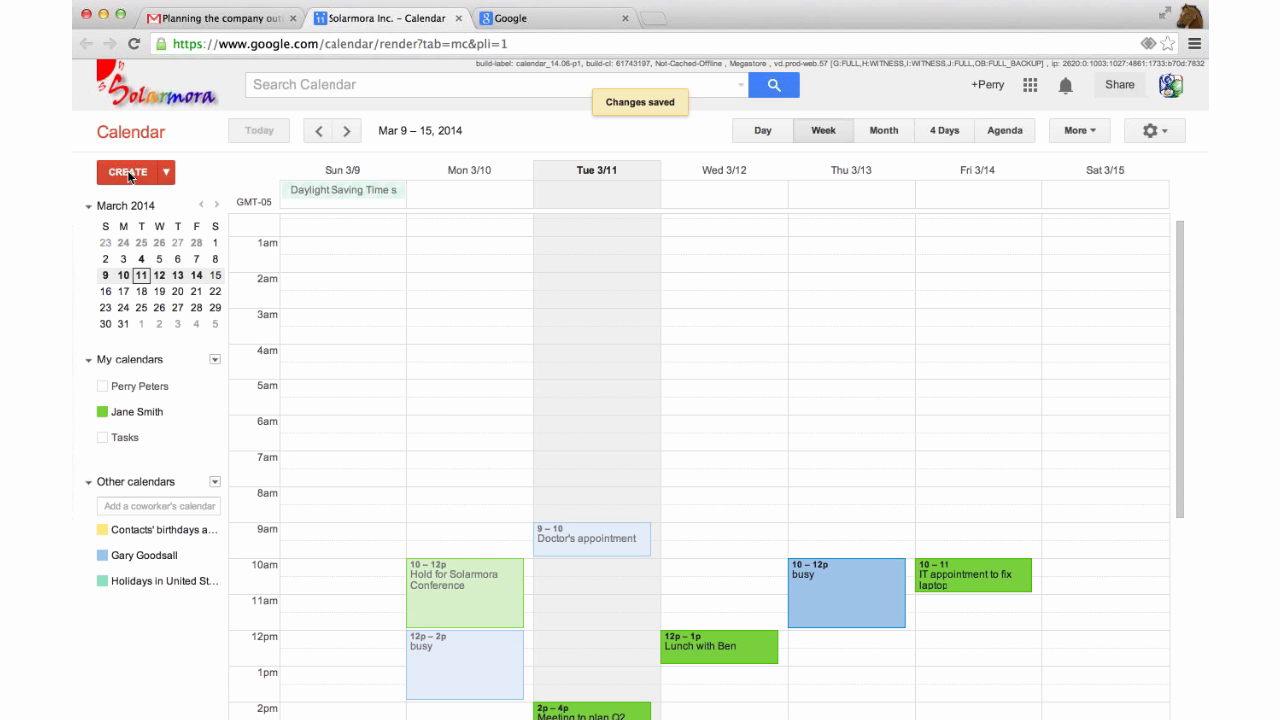
{"action": "left_click", "coordinate": [852, 296]}
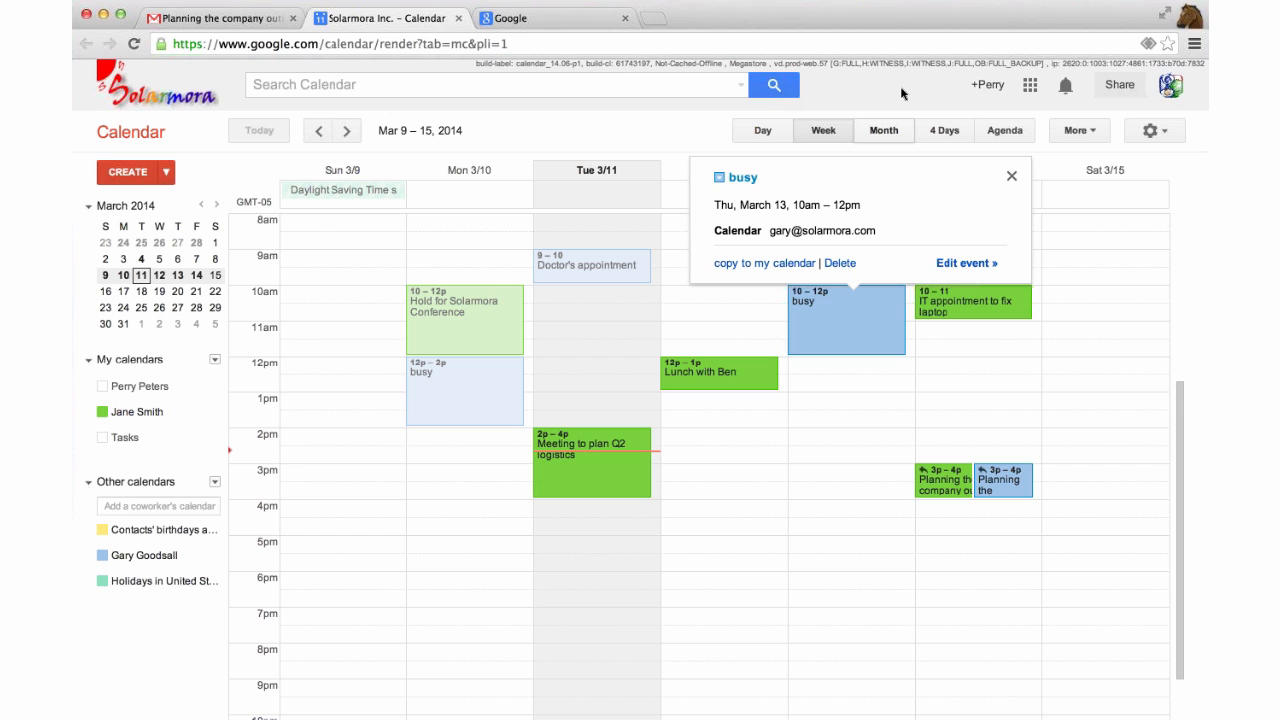
{"action": "left_click", "coordinate": [214, 387]}
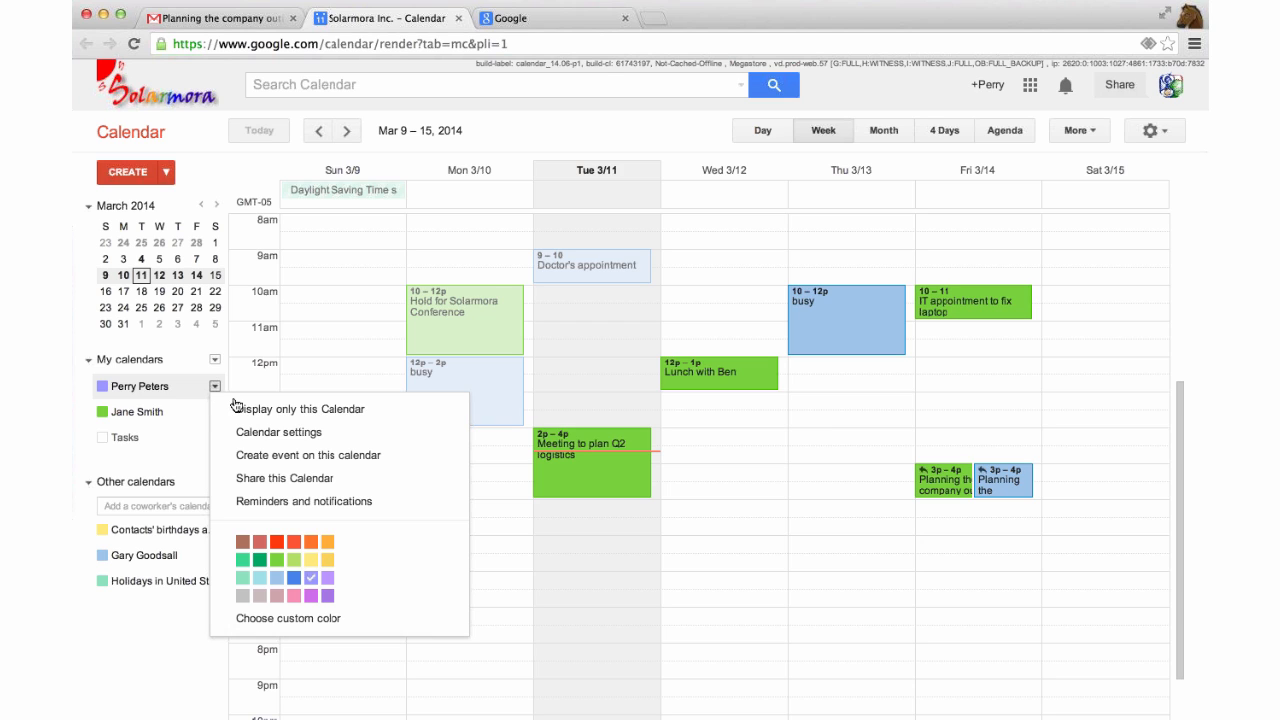
{"action": "left_click", "coordinate": [199, 341]}
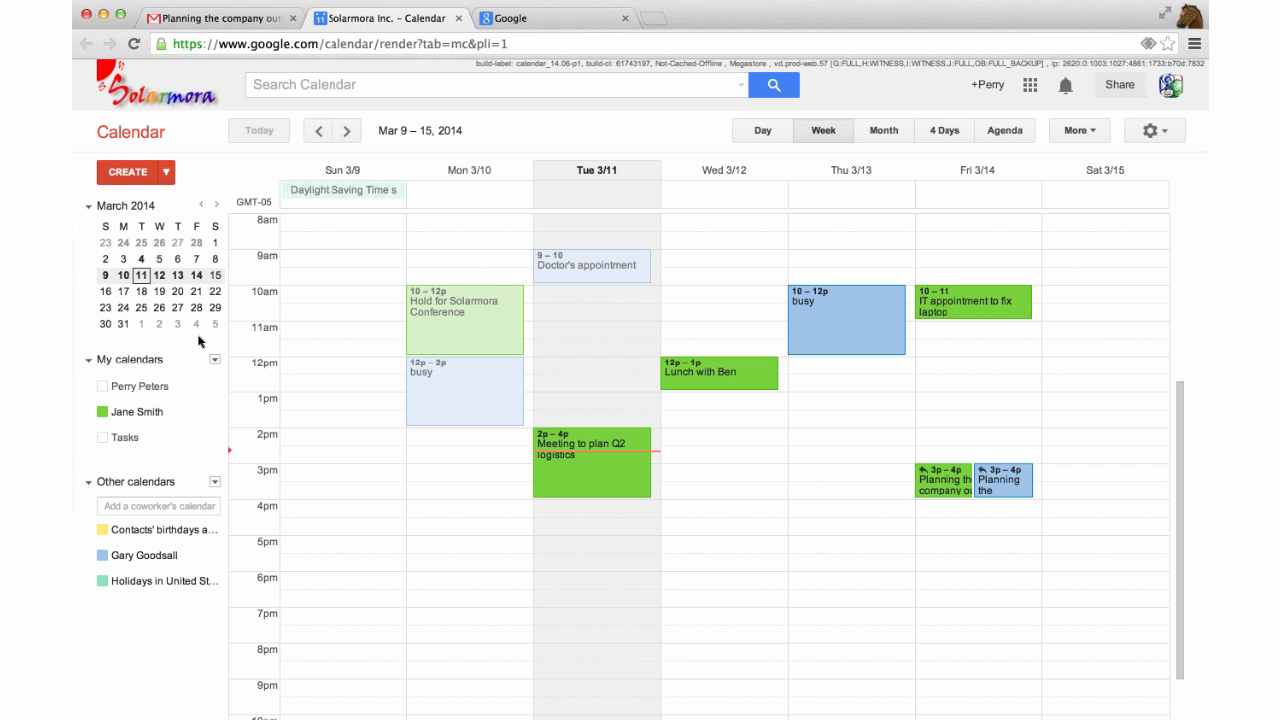
{"action": "scroll", "coordinate": [199, 341], "scroll_direction": "down", "scroll_amount": 5}
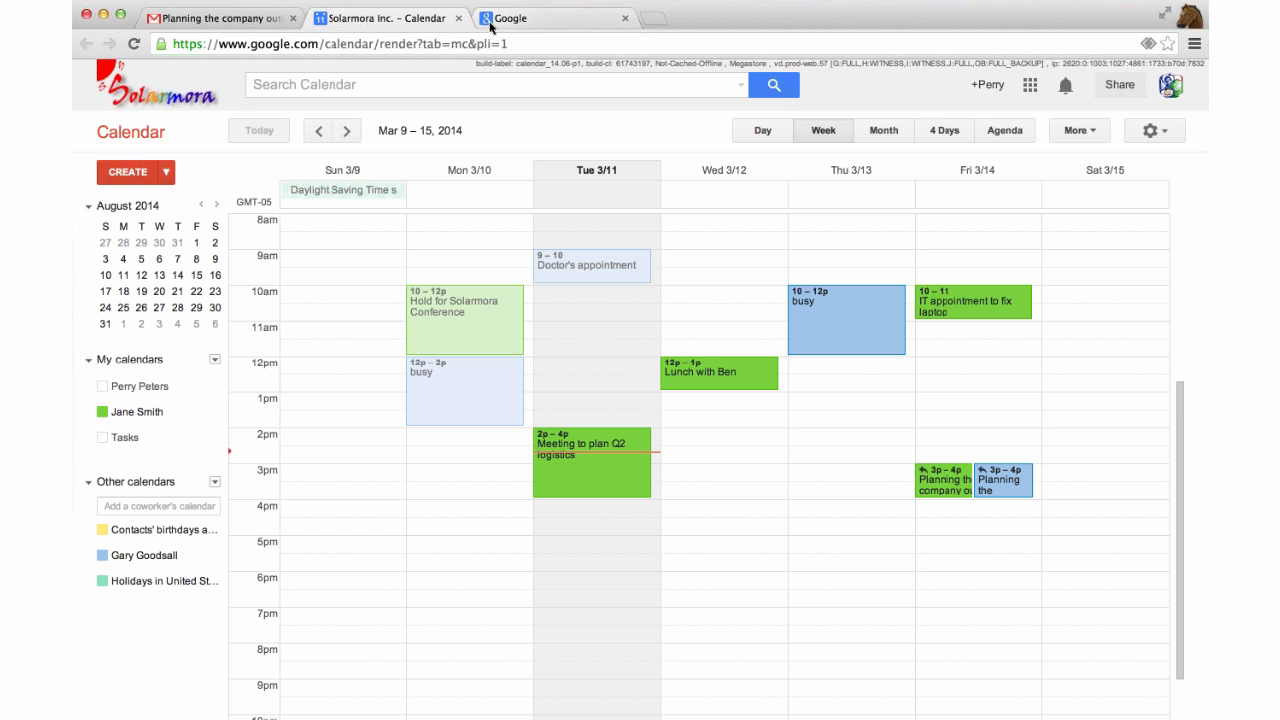
Load Google Groups from the address bar and show the empty My groups page.
{"action": "left_click", "coordinate": [563, 44]}
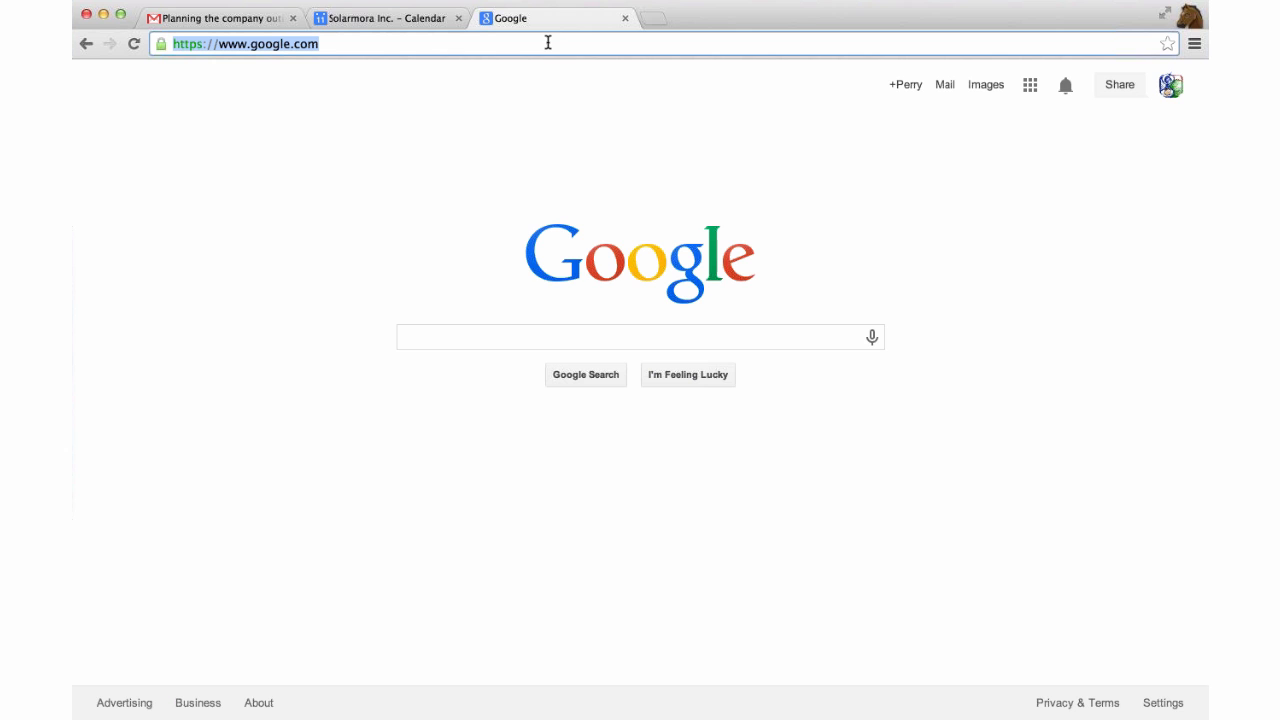
{"action": "type", "text": "groups"}
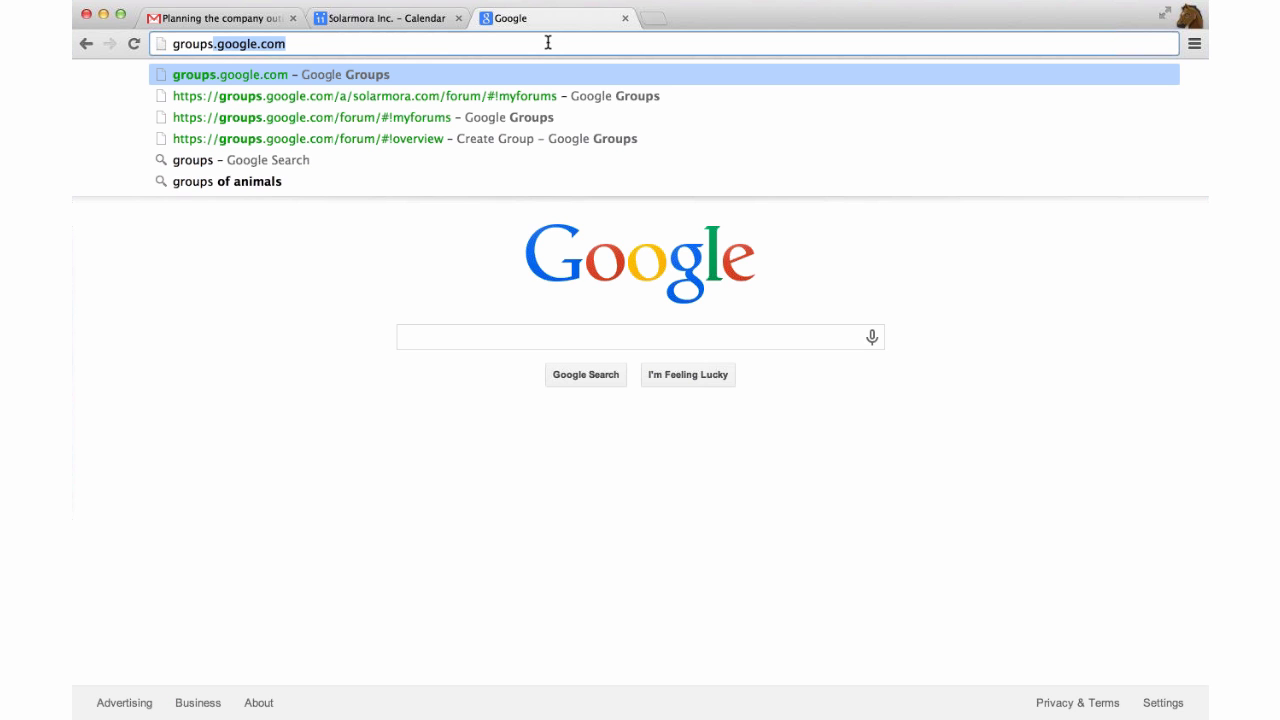
{"action": "key", "text": "Return"}
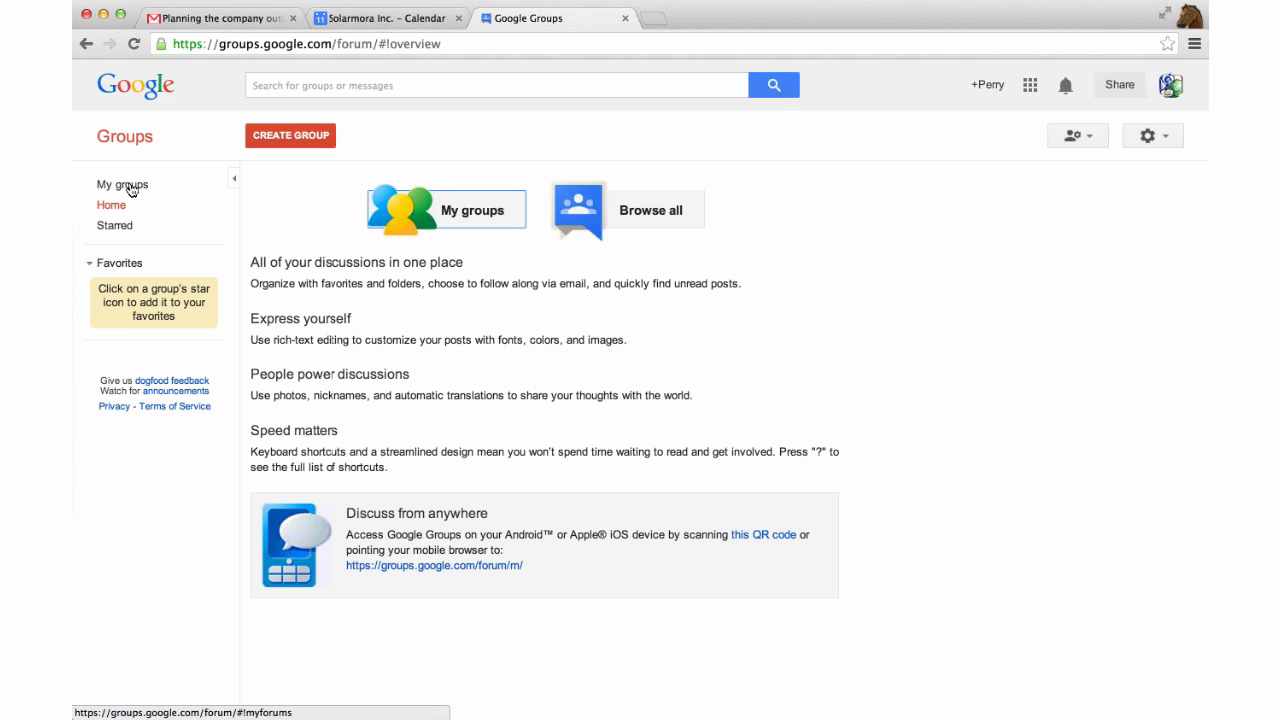
{"action": "left_click", "coordinate": [131, 189]}
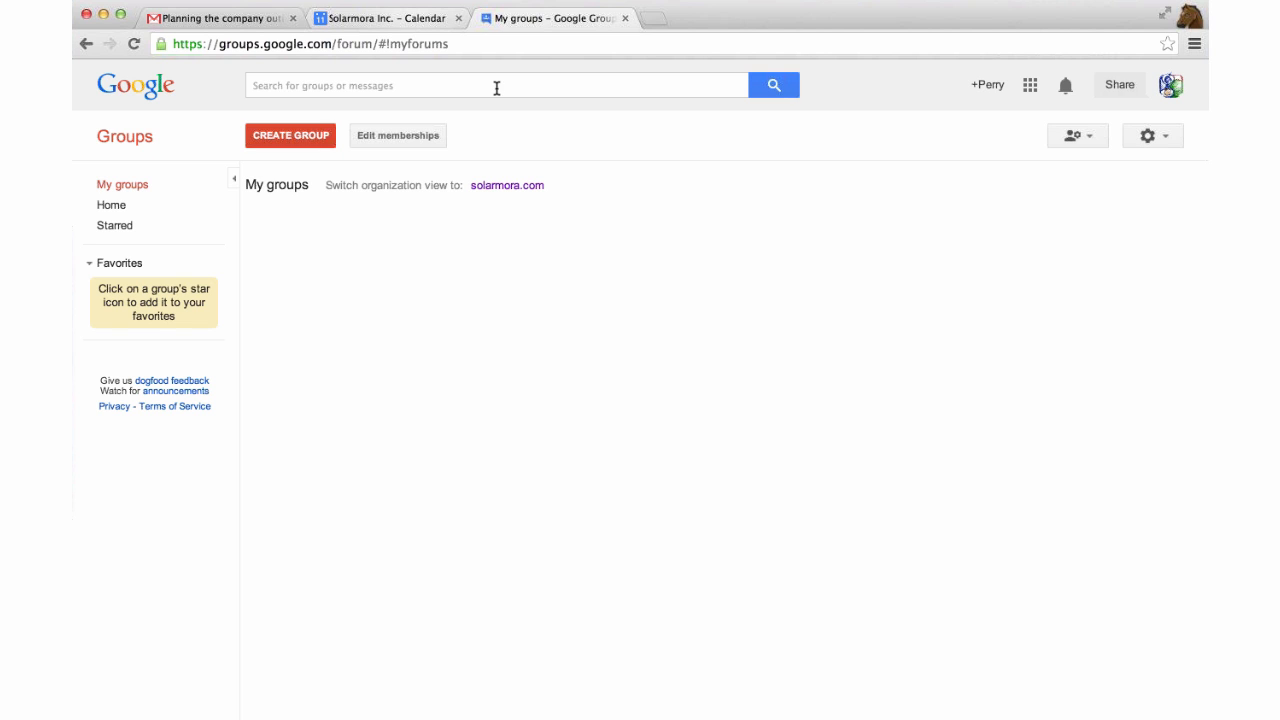
Switch to Google Drive from the apps launcher and list My Drive's folders and files.
{"action": "left_click", "coordinate": [1029, 90]}
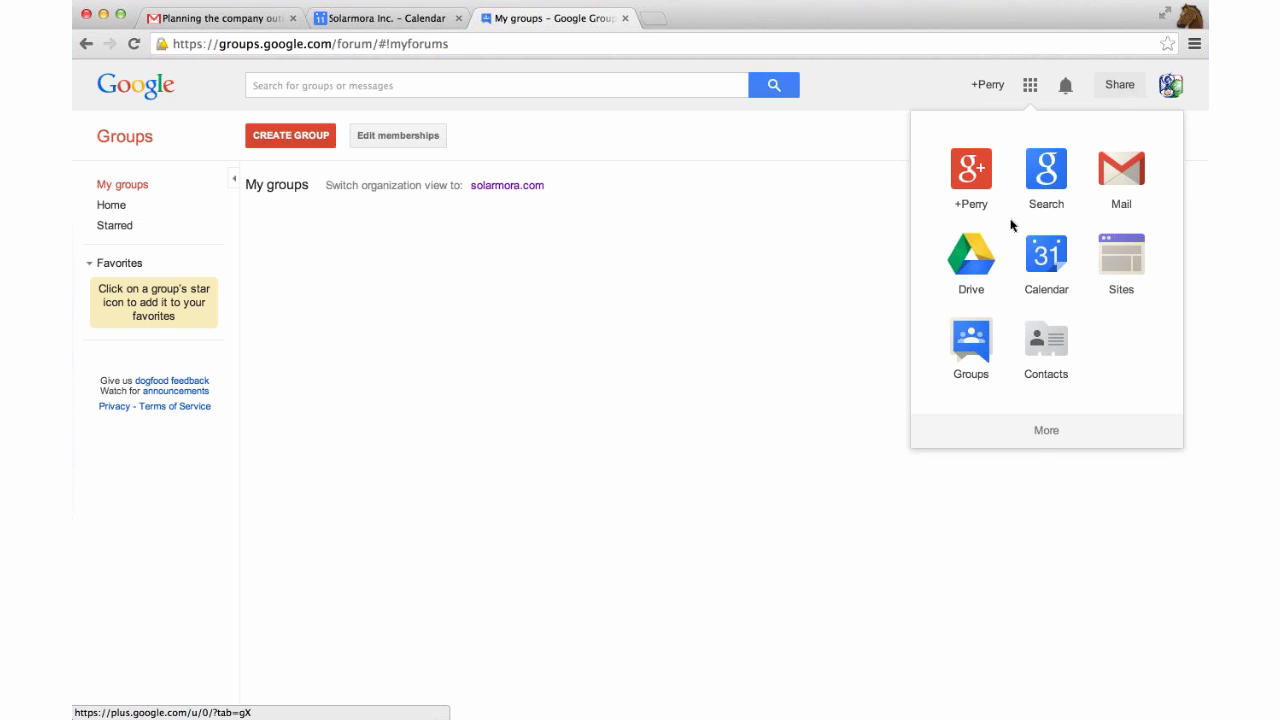
{"action": "left_click", "coordinate": [971, 270]}
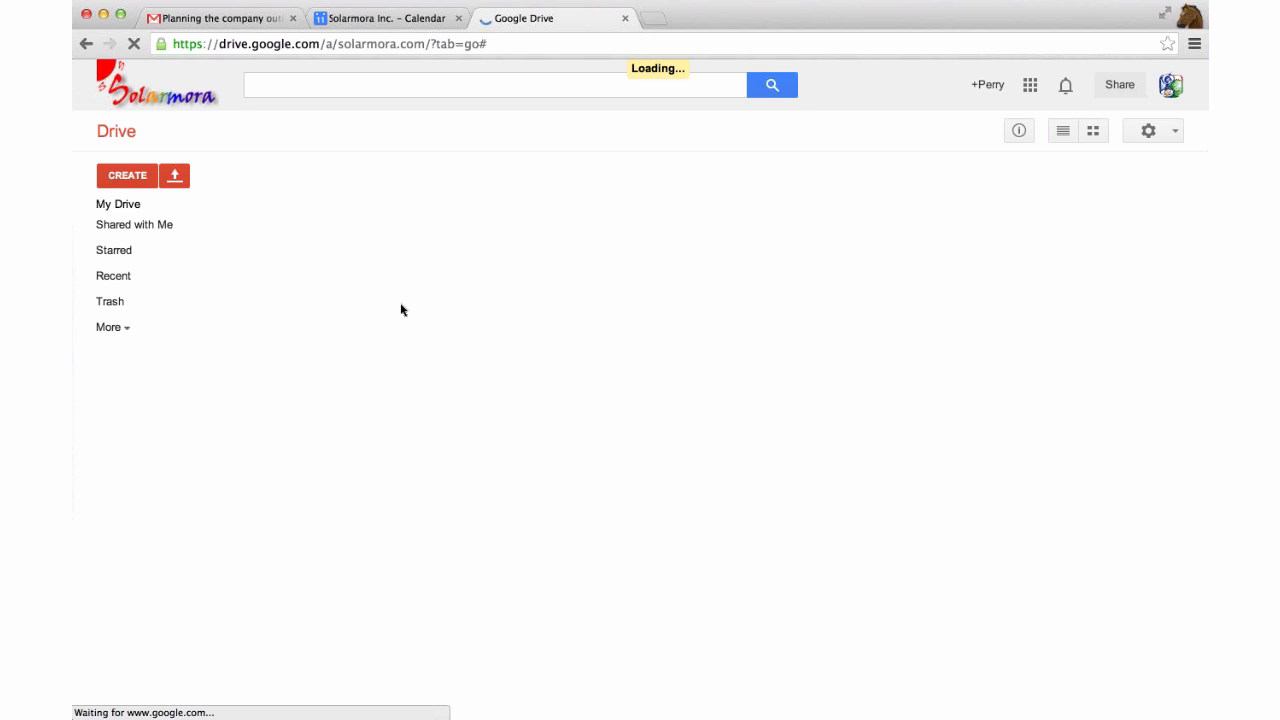
{"action": "left_click", "coordinate": [129, 211]}
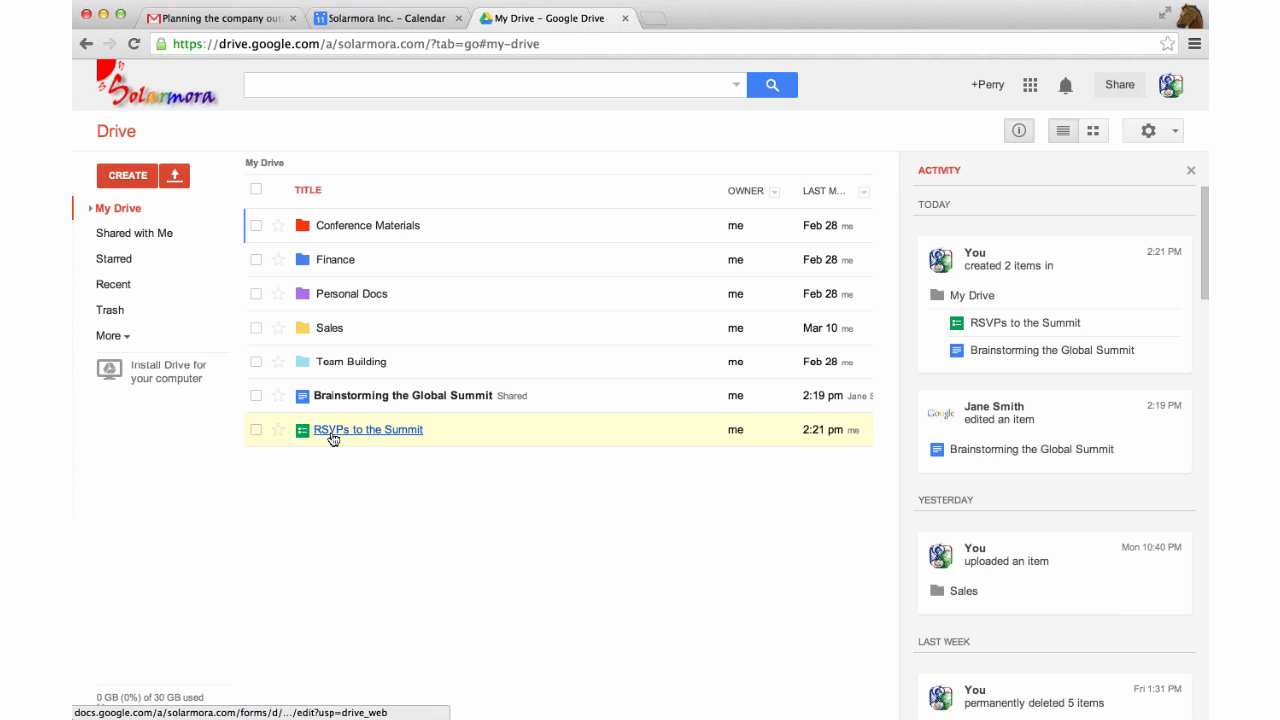
{"action": "left_click", "coordinate": [706, 86]}
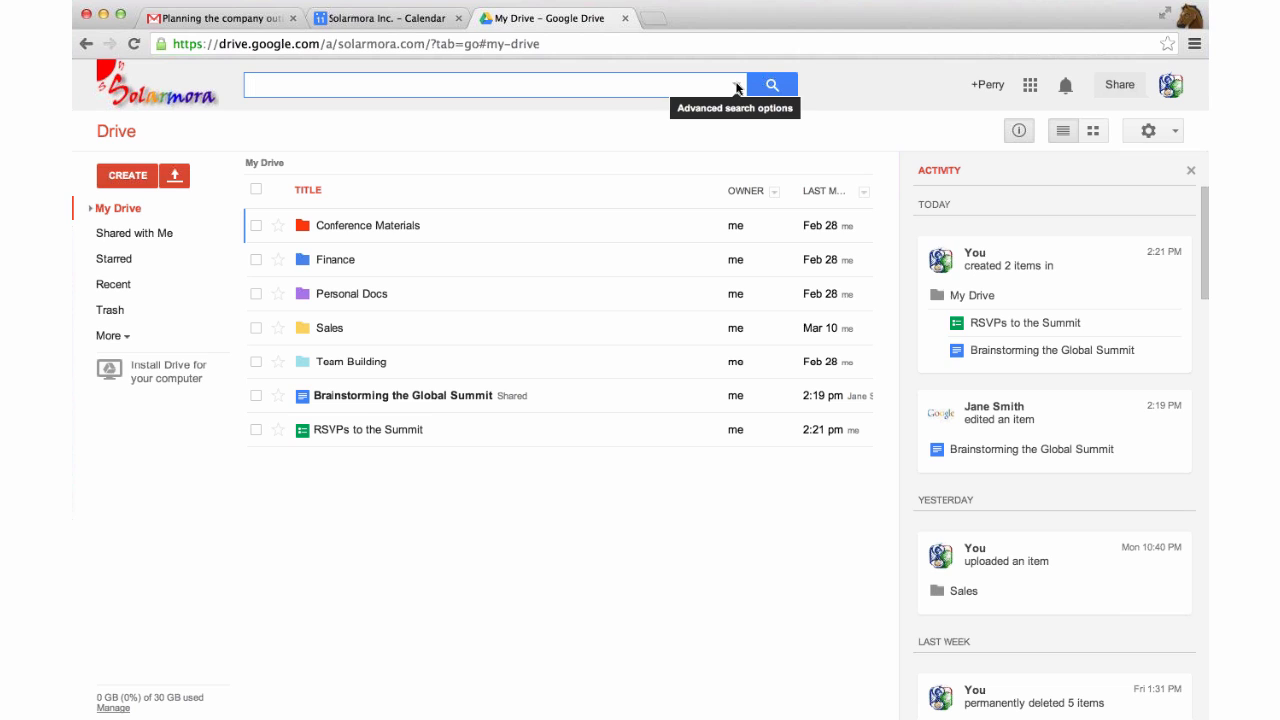
{"action": "left_click", "coordinate": [737, 86]}
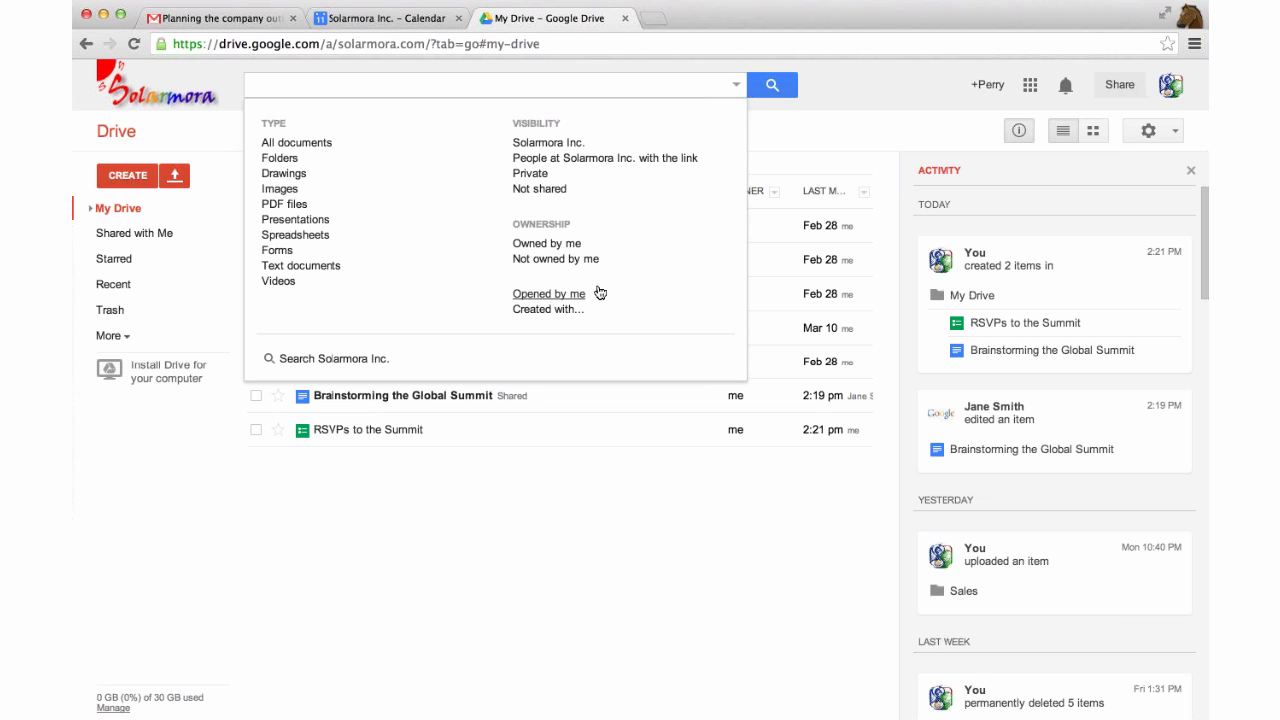
{"action": "left_click", "coordinate": [736, 84]}
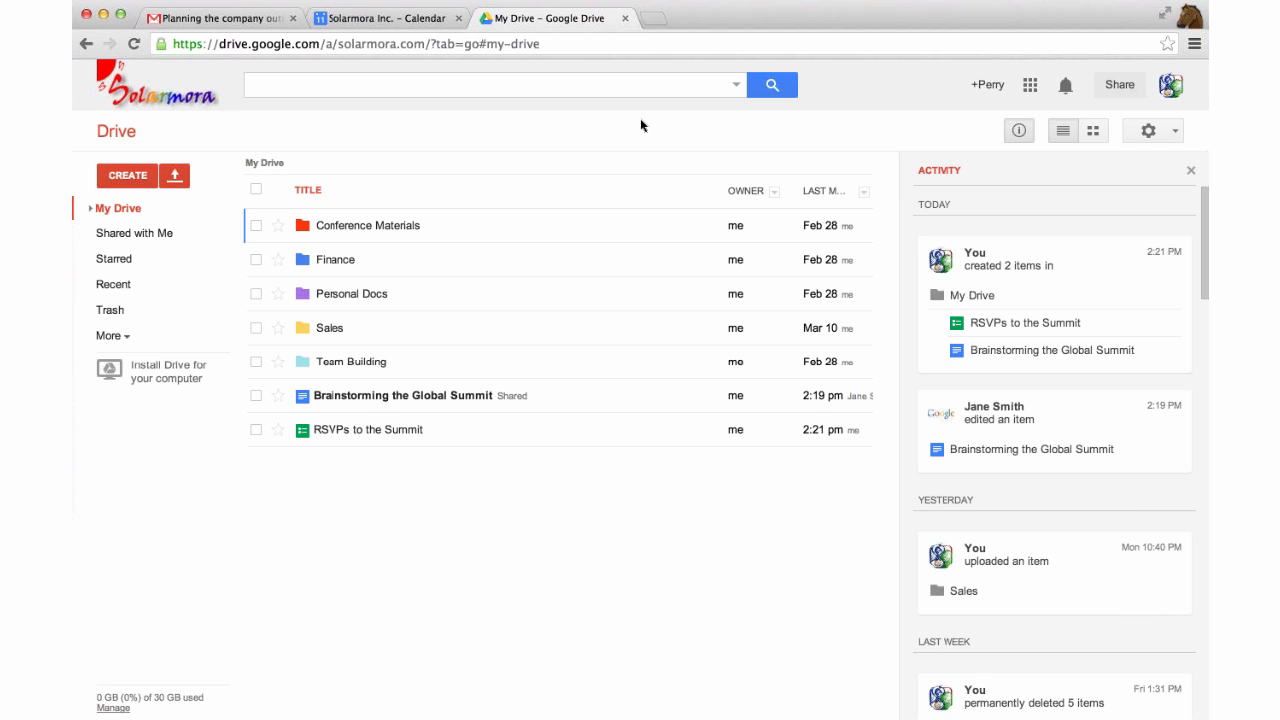
Browse Recent files and the RSVP to Company Outing (Responses) file, then show Shared with Me.
{"action": "left_click", "coordinate": [121, 286]}
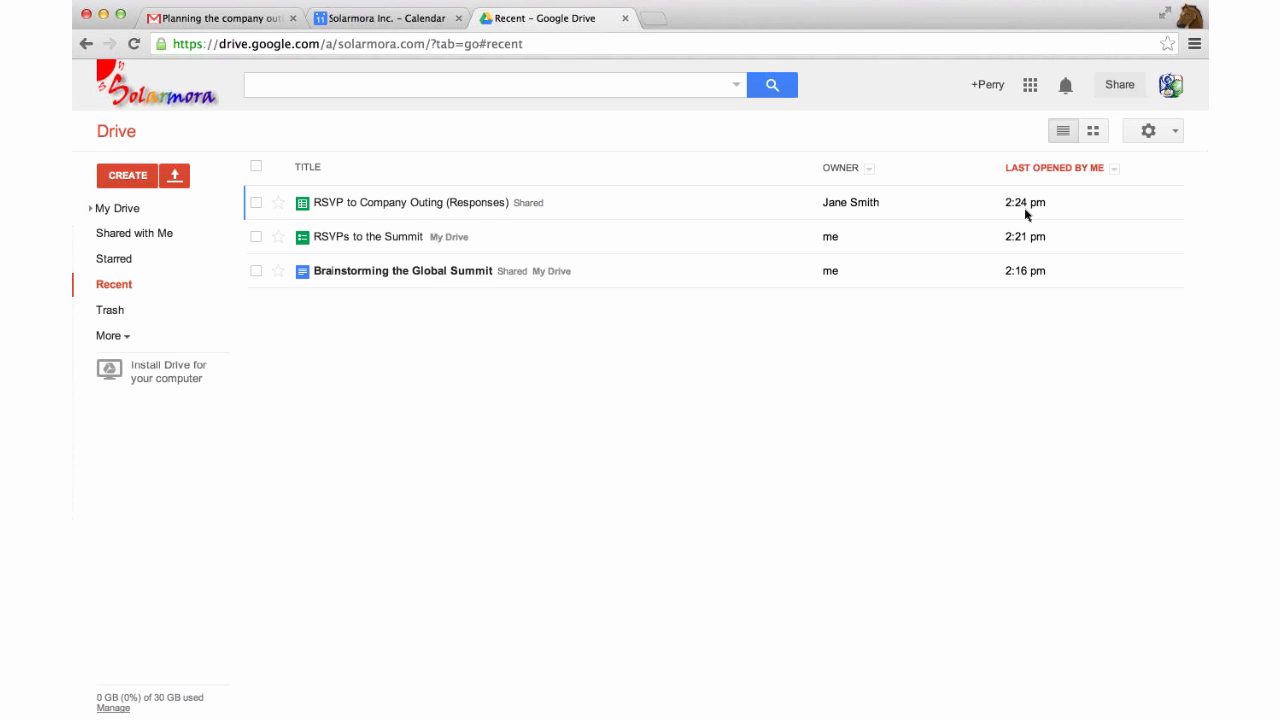
{"action": "left_click", "coordinate": [921, 208]}
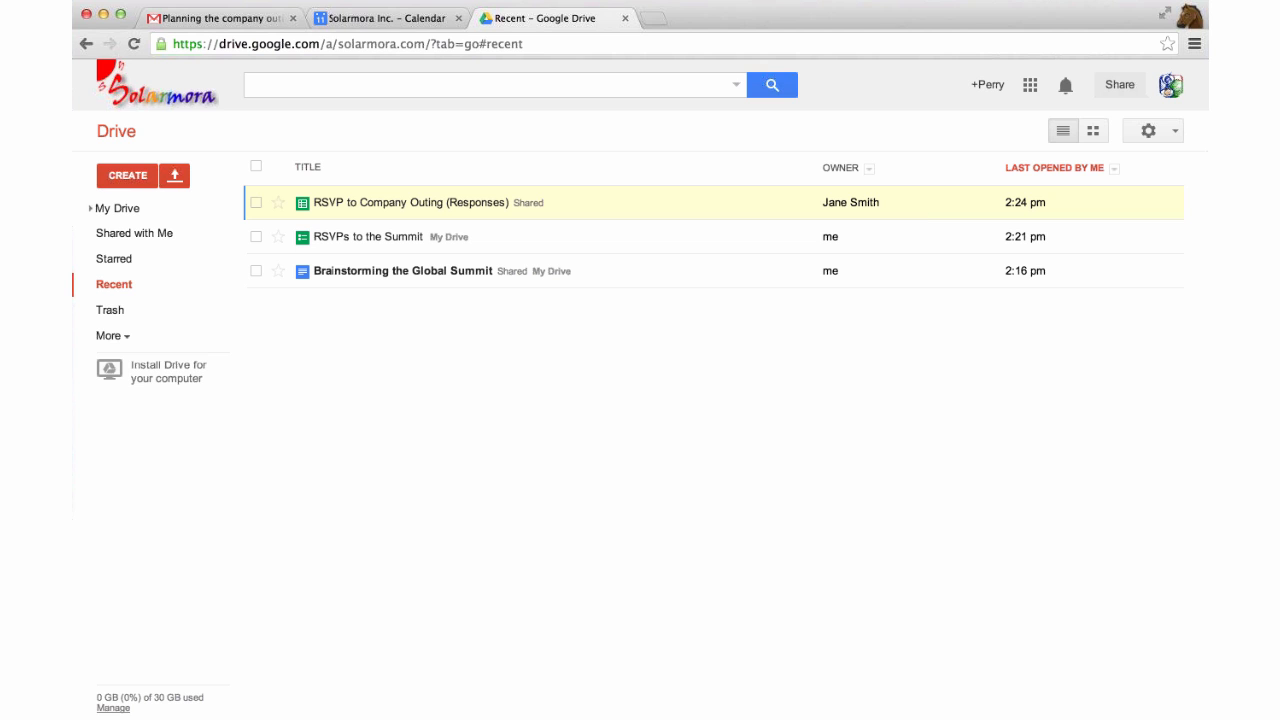
{"action": "left_click", "coordinate": [250, 19]}
{"action": "left_click", "coordinate": [494, 20]}
{"action": "left_click", "coordinate": [128, 210]}
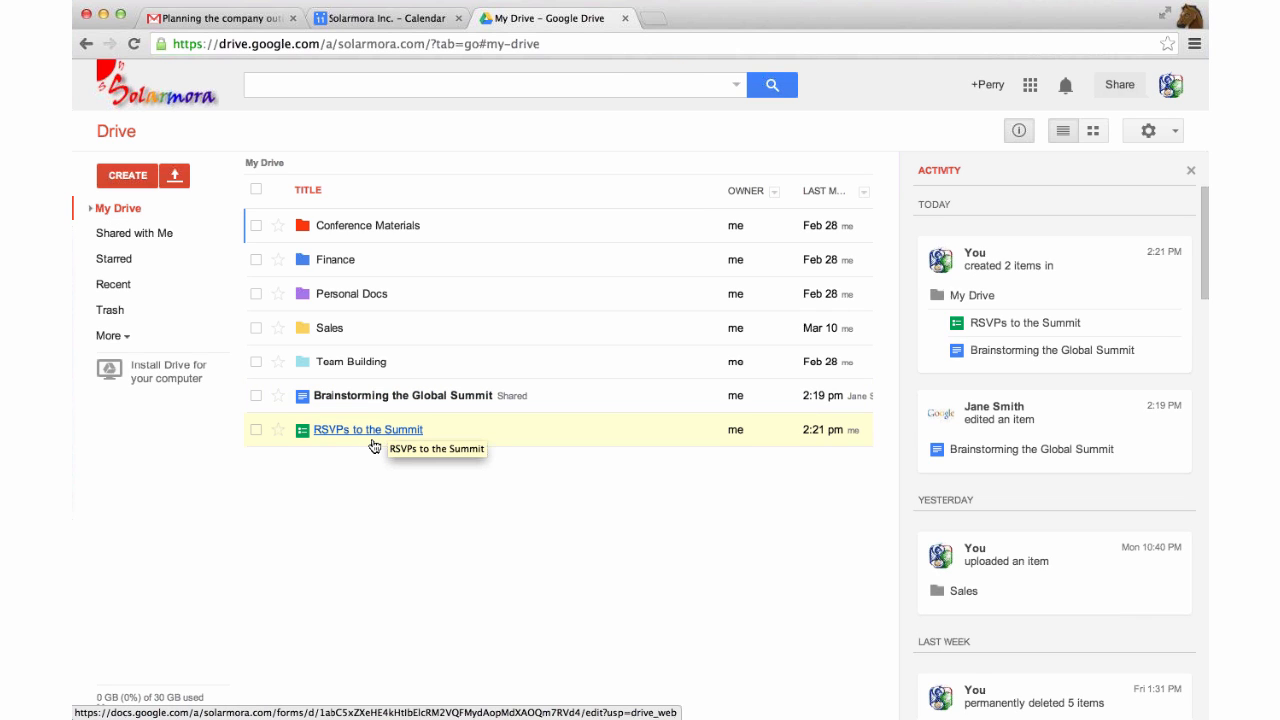
{"action": "left_click", "coordinate": [136, 234]}
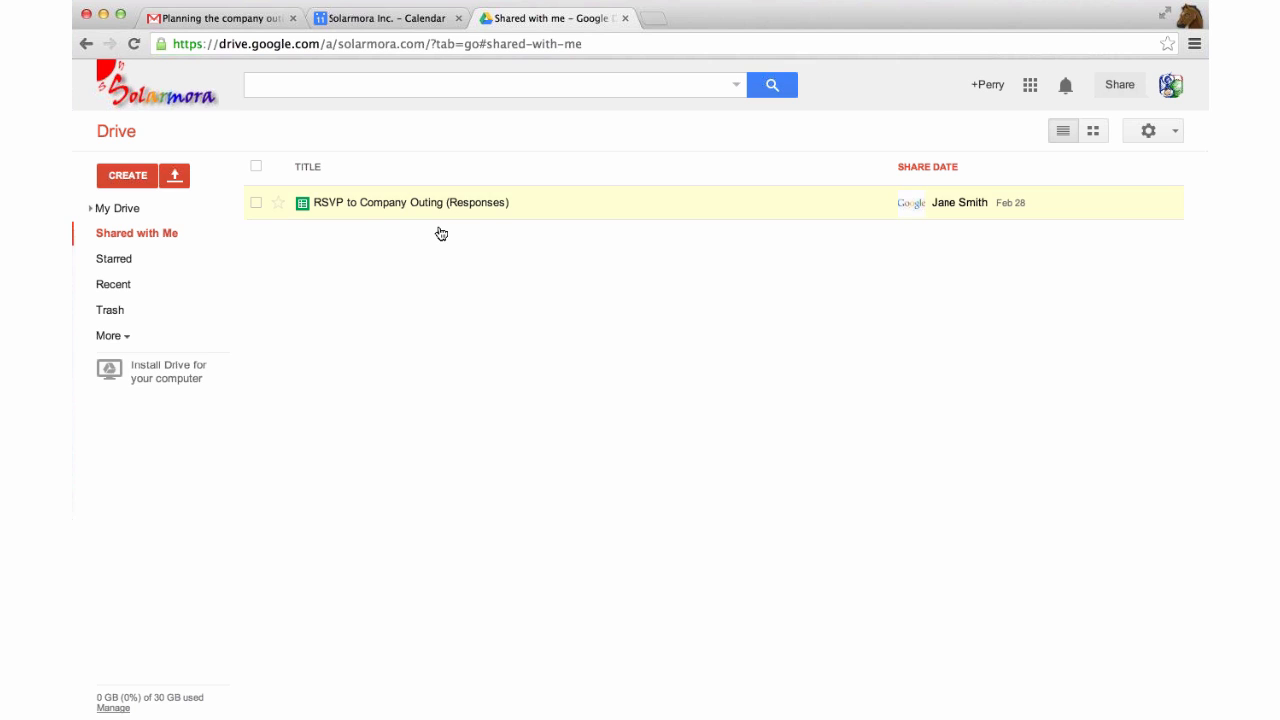
Open the RSVP to Company Outing (Responses) spreadsheet in Sheets and its File menu.
{"action": "left_click", "coordinate": [410, 203]}
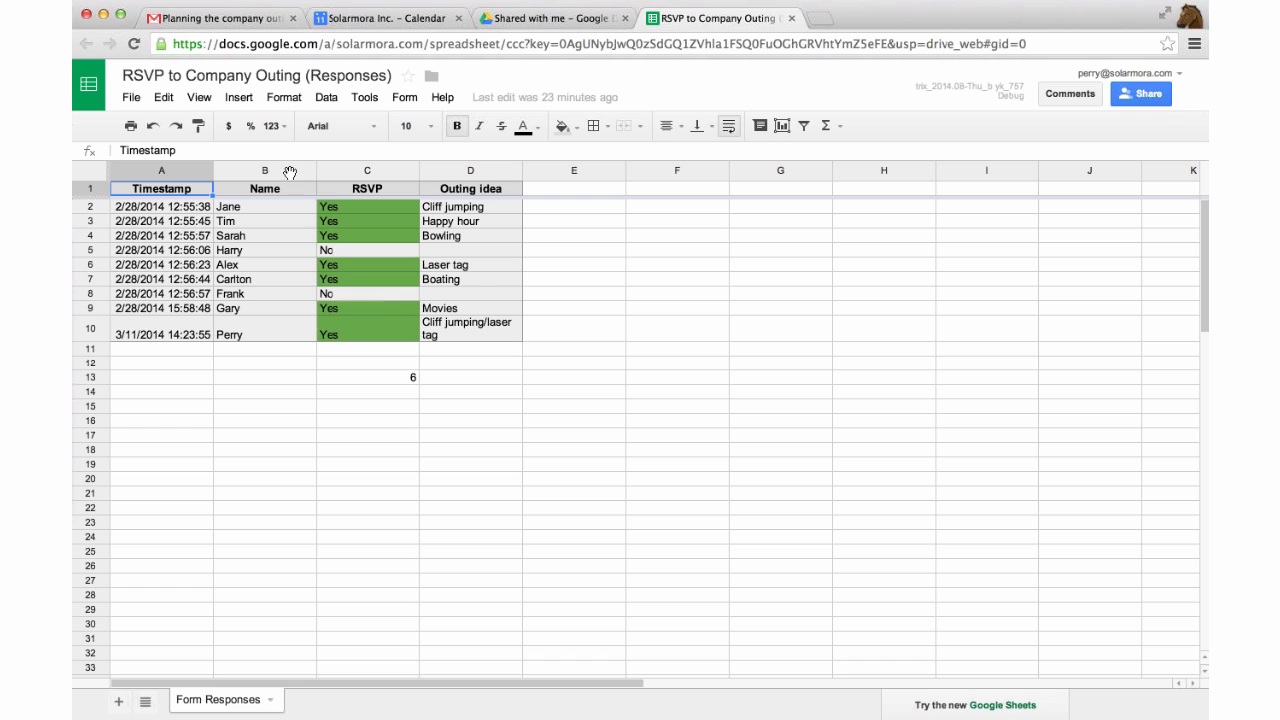
{"action": "left_click", "coordinate": [129, 98]}
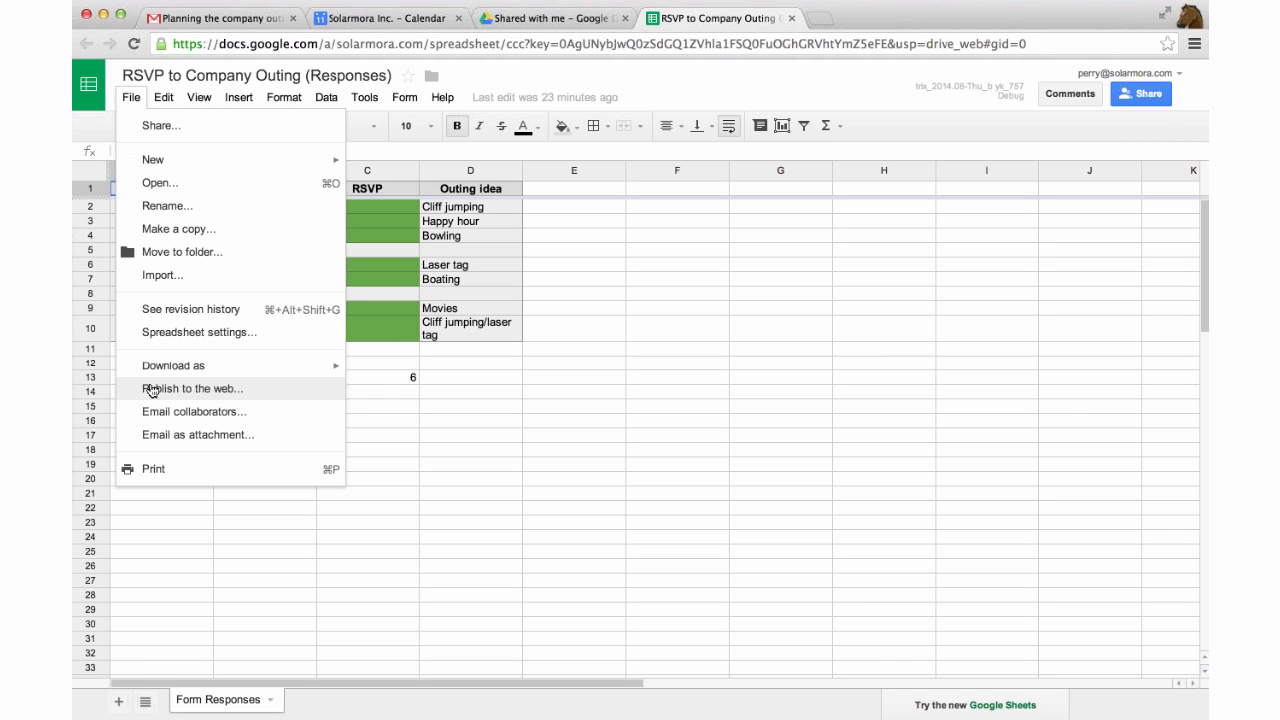
Preview the RSVP sheet's Feb 28, 12:58 PM revision, then bring up the apps list in Gmail.
{"action": "left_click", "coordinate": [204, 316]}
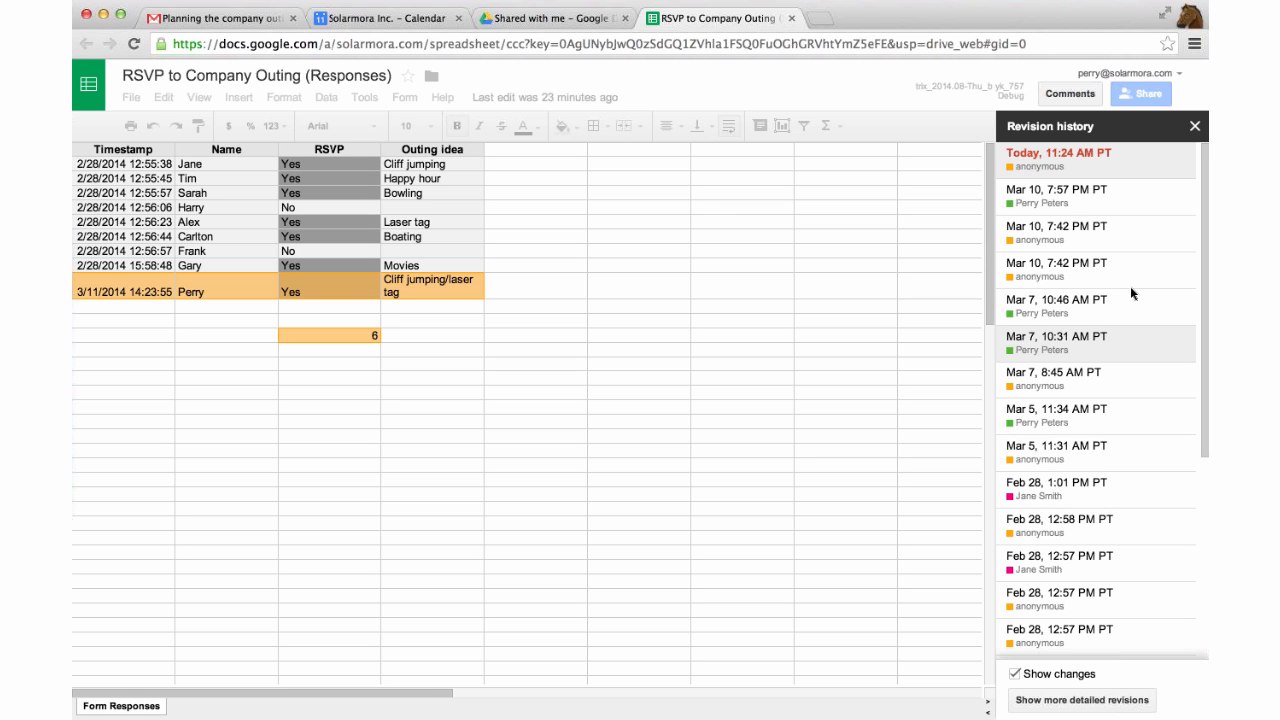
{"action": "scroll", "coordinate": [1130, 286], "scroll_direction": "down", "scroll_amount": 5}
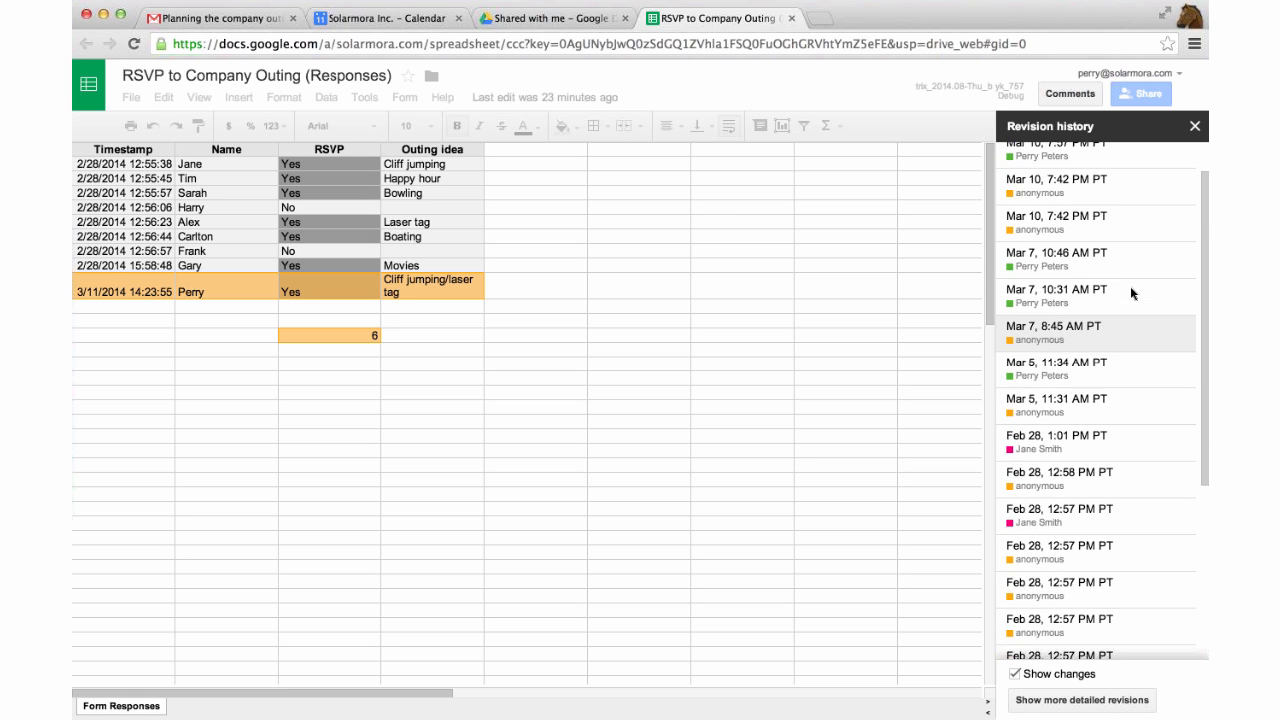
{"action": "scroll", "coordinate": [1142, 264], "scroll_direction": "up", "scroll_amount": 5}
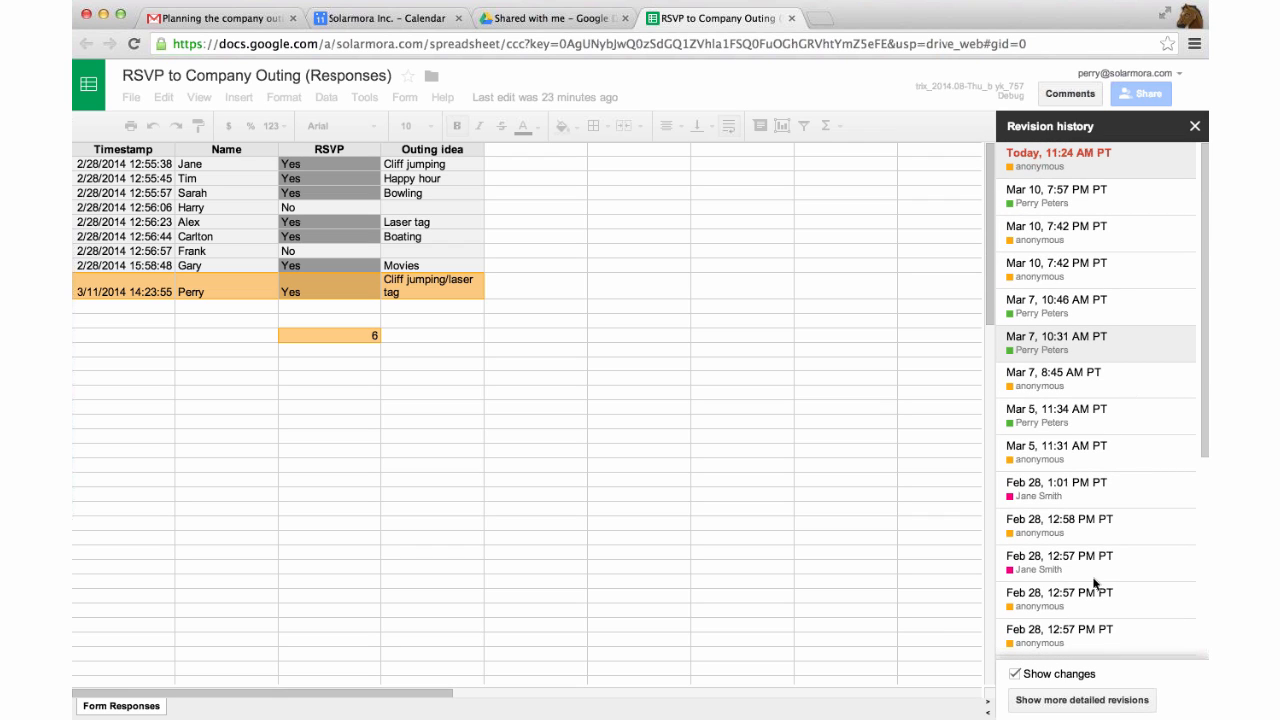
{"action": "left_click", "coordinate": [1102, 524]}
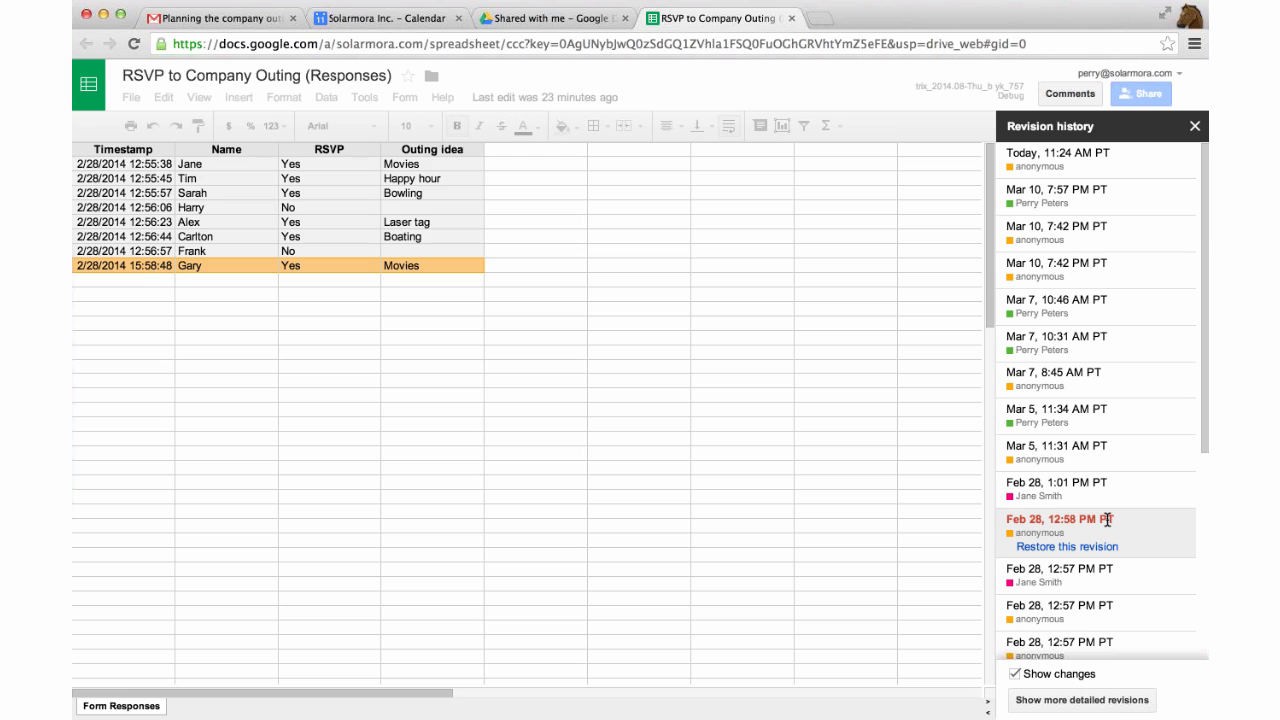
{"action": "scroll", "coordinate": [1104, 532], "scroll_direction": "down", "scroll_amount": 1}
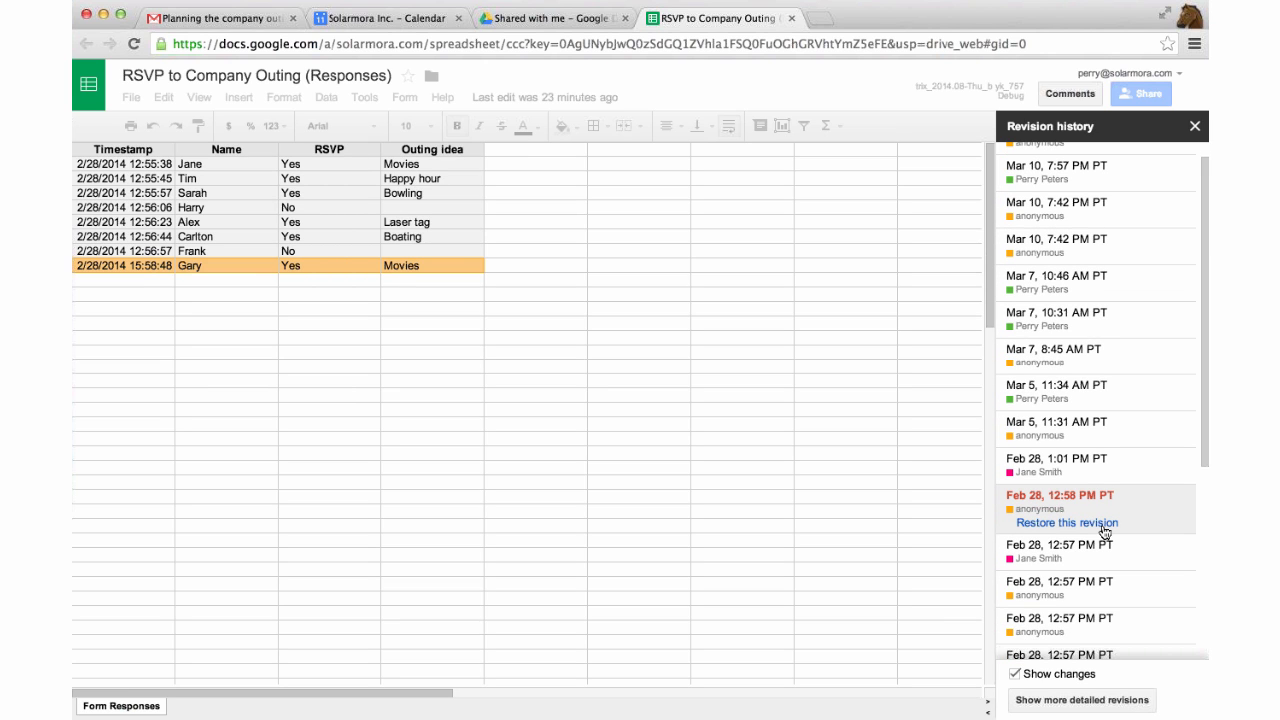
{"action": "scroll", "coordinate": [1115, 506], "scroll_direction": "down", "scroll_amount": 1}
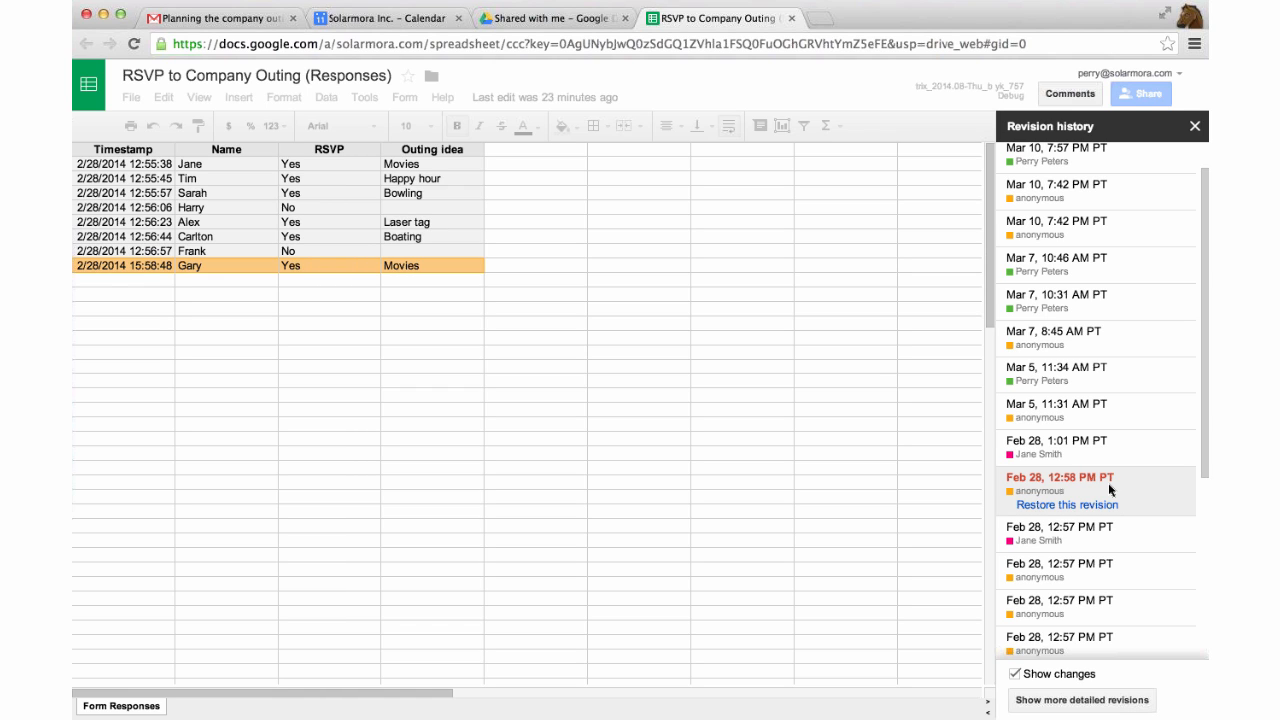
{"action": "scroll", "coordinate": [1106, 497], "scroll_direction": "down", "scroll_amount": 1}
{"action": "scroll", "coordinate": [1104, 505], "scroll_direction": "down", "scroll_amount": 10}
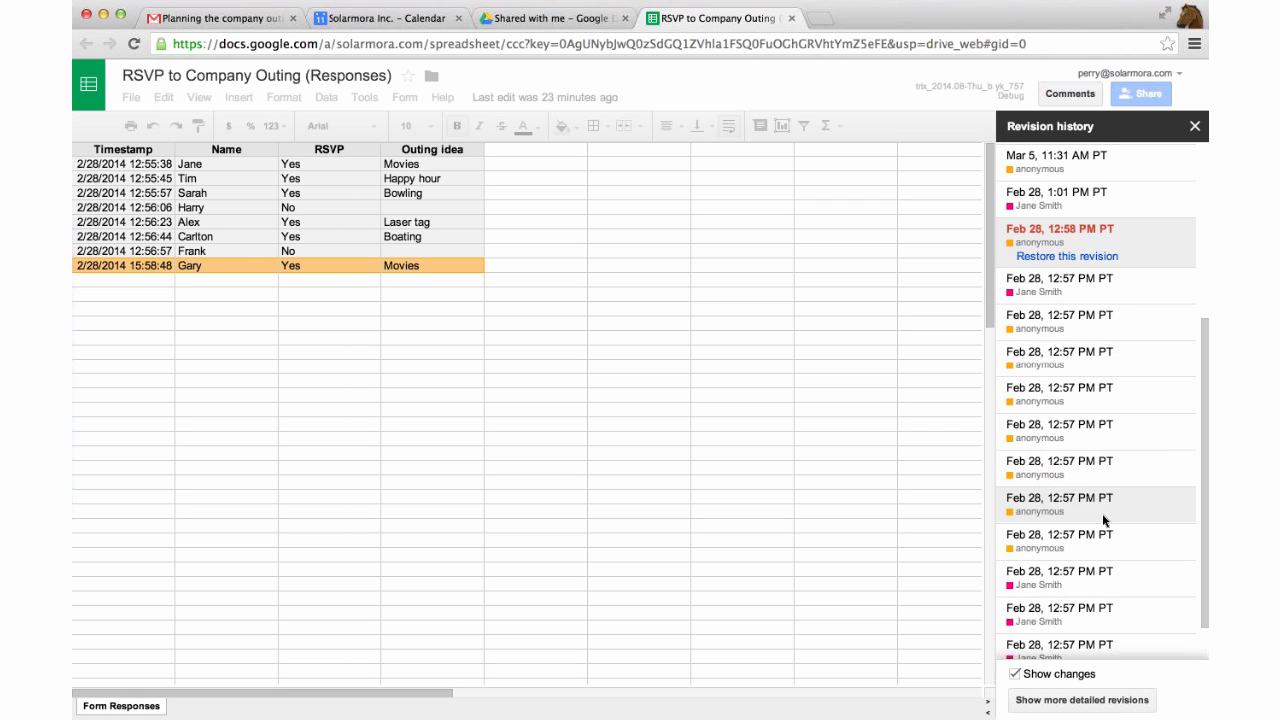
{"action": "scroll", "coordinate": [1102, 513], "scroll_direction": "up", "scroll_amount": 15}
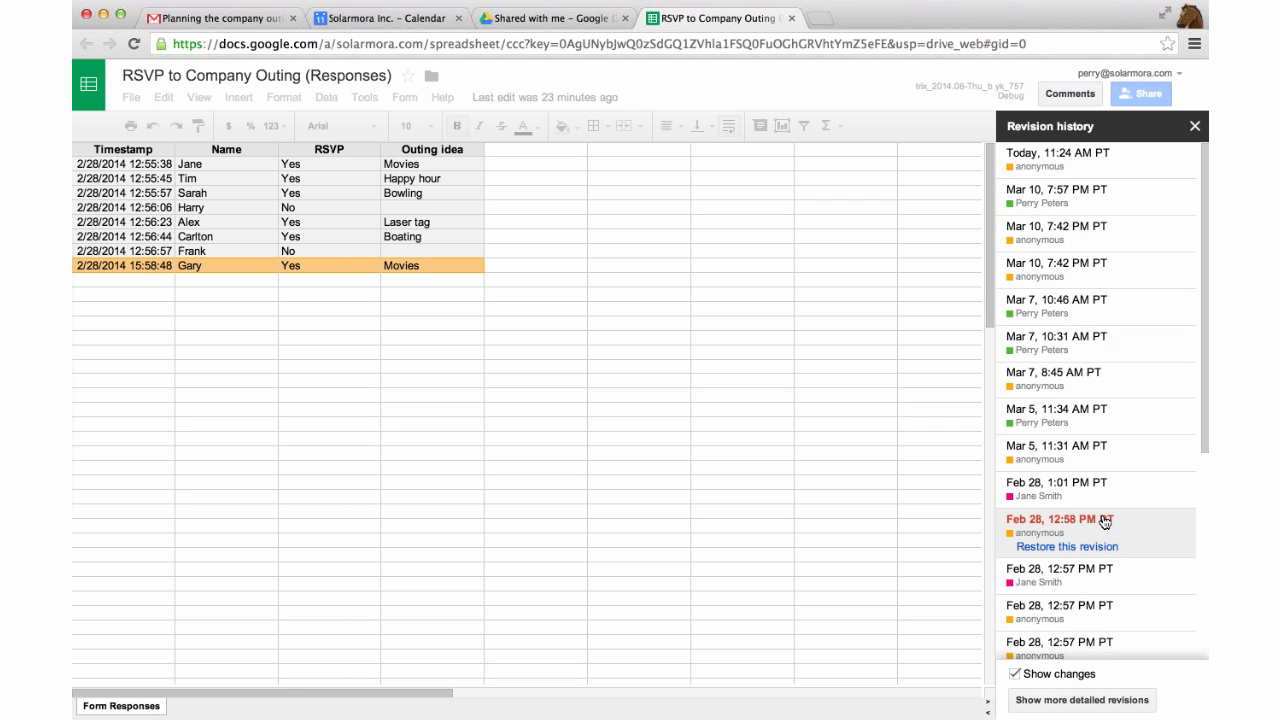
{"action": "scroll", "coordinate": [1105, 522], "scroll_direction": "down", "scroll_amount": 5}
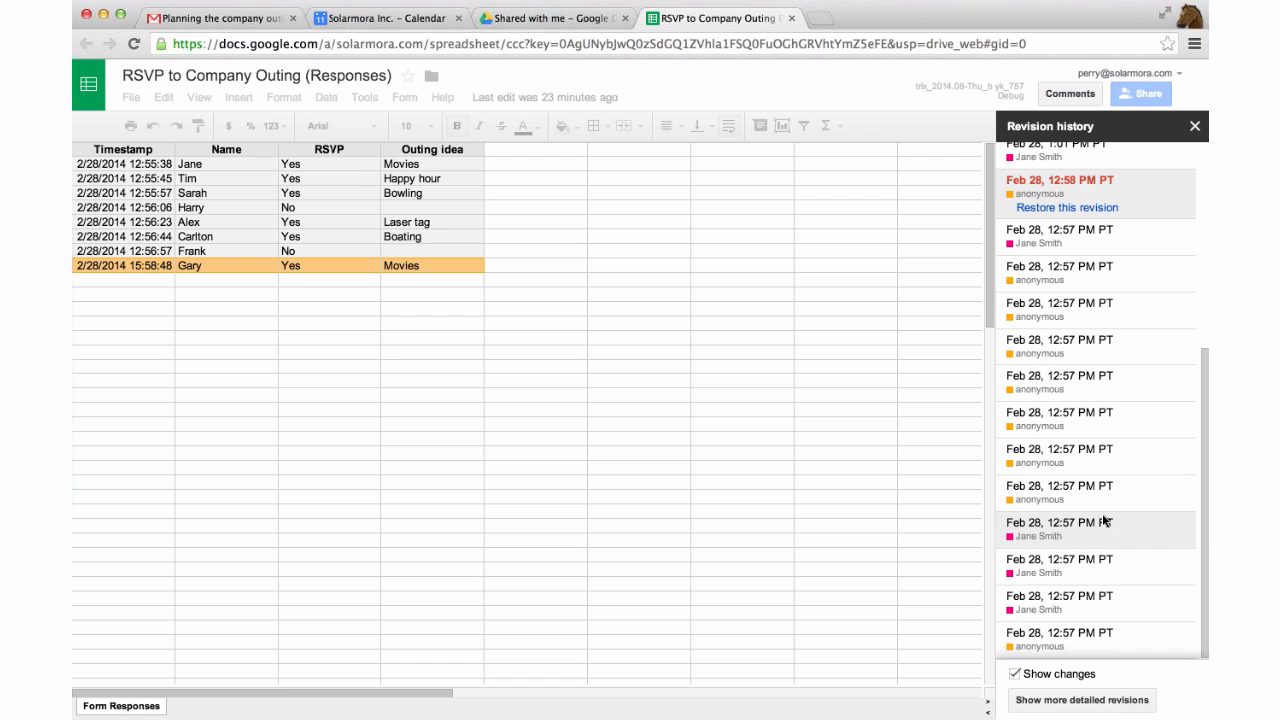
{"action": "scroll", "coordinate": [1104, 521], "scroll_direction": "up", "scroll_amount": 5}
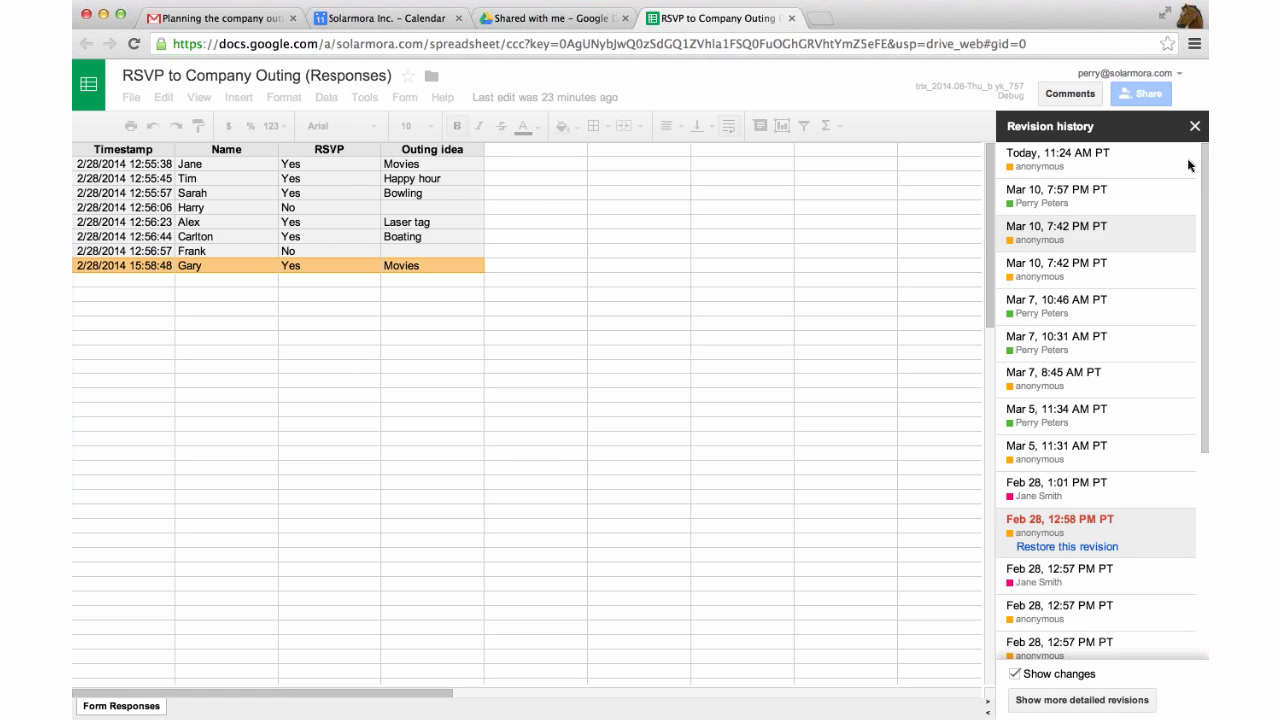
{"action": "scroll", "coordinate": [1136, 246], "scroll_direction": "down", "scroll_amount": 5}
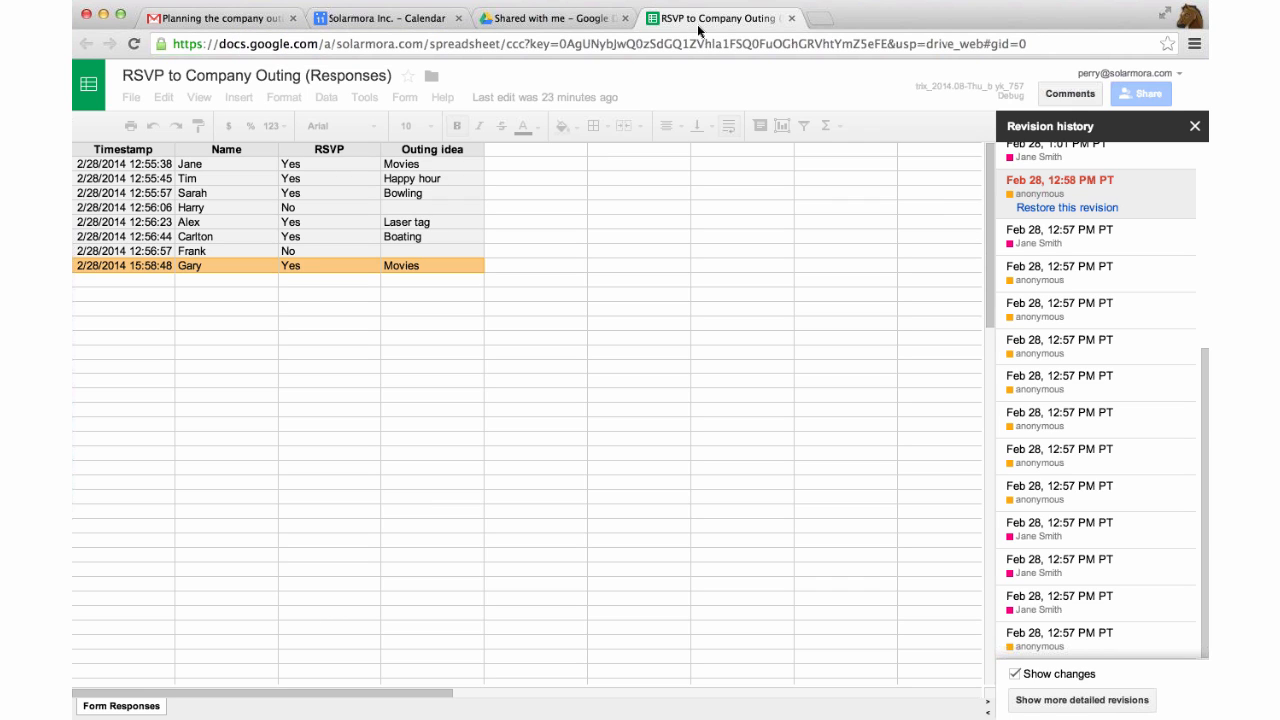
{"action": "left_click", "coordinate": [237, 25]}
{"action": "left_click", "coordinate": [1030, 85]}
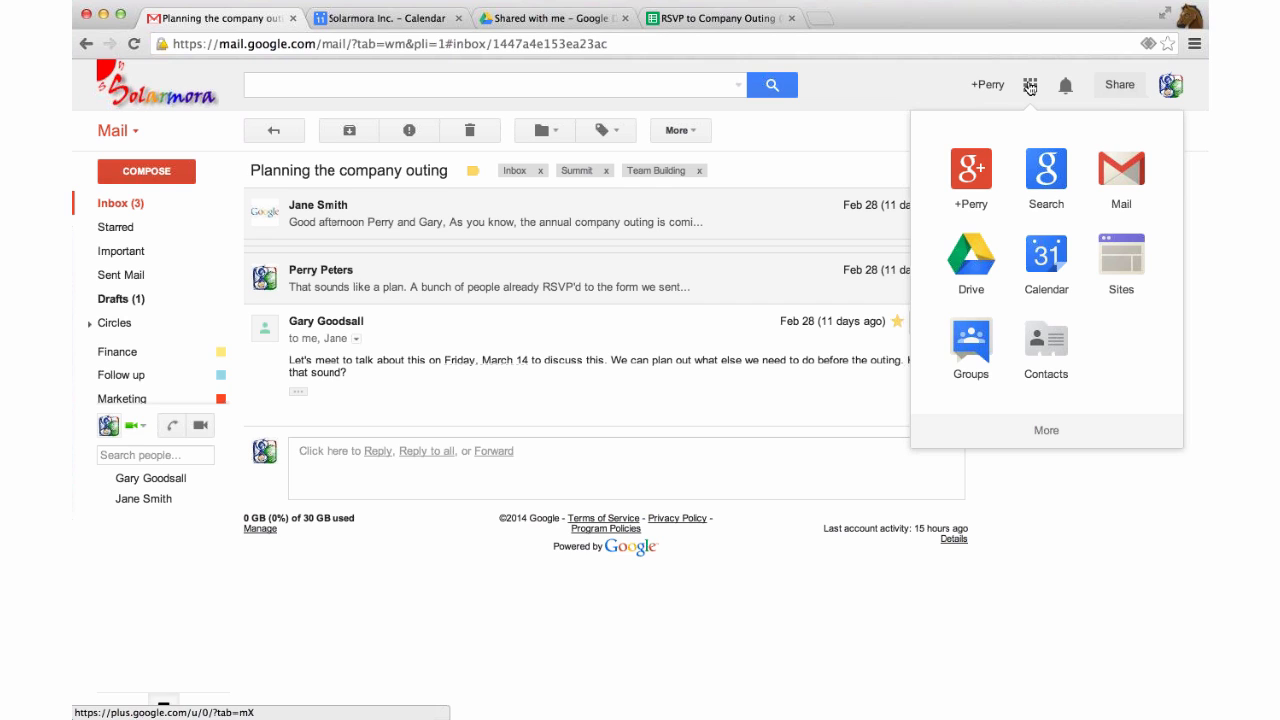
Open Google Contacts in a new tab, then return to the company outing email.
{"action": "left_click", "coordinate": [1048, 348]}
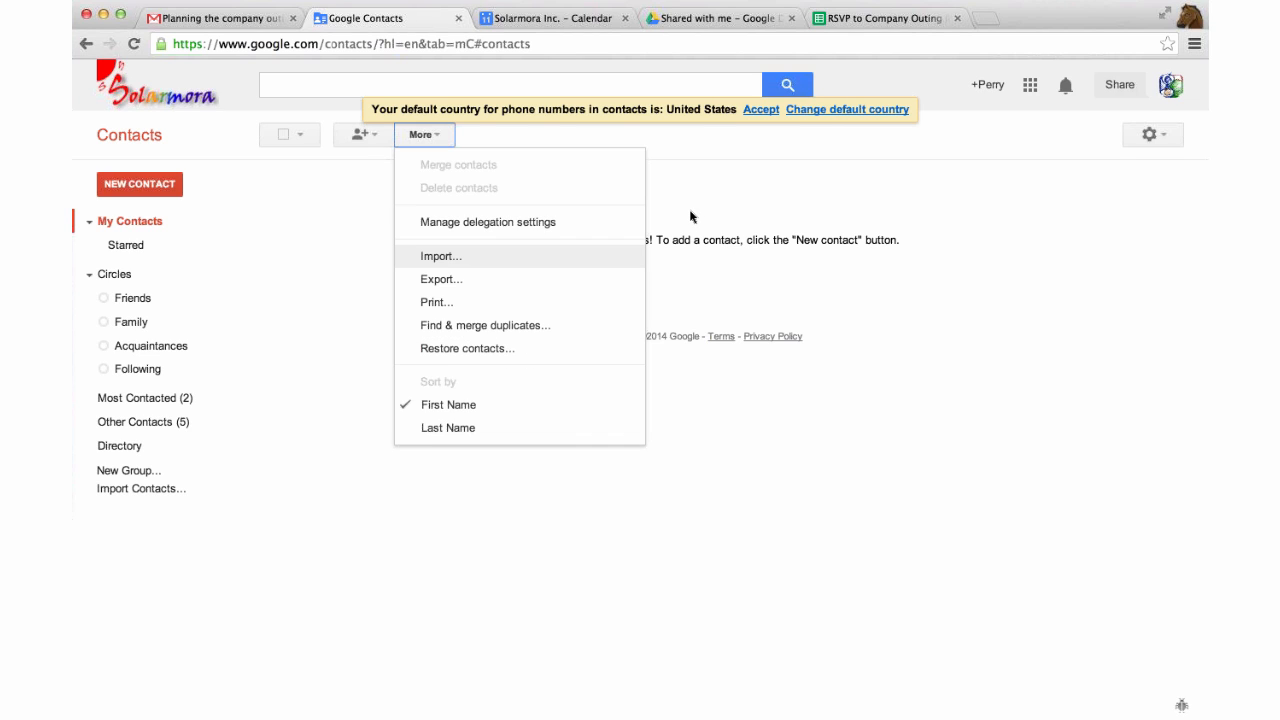
{"action": "left_click", "coordinate": [182, 22]}
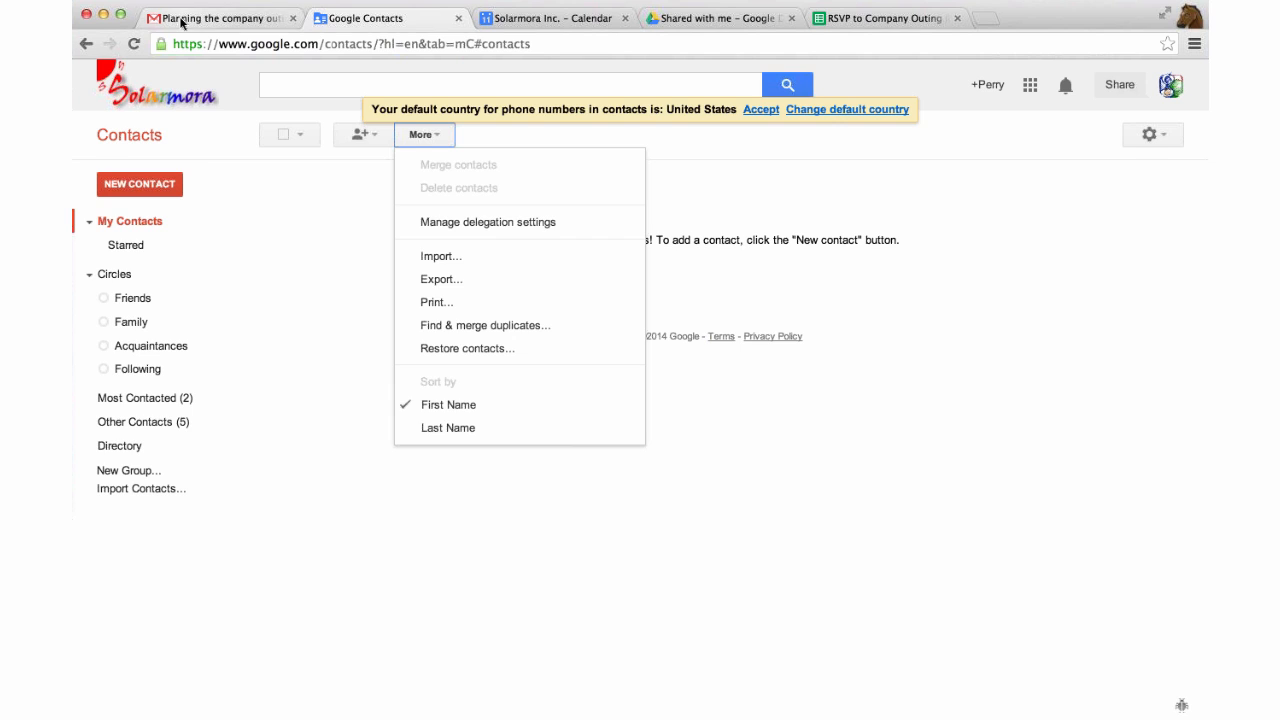
Open the Google Groups email confirming the Summit Committee group was created.
{"action": "left_click", "coordinate": [273, 131]}
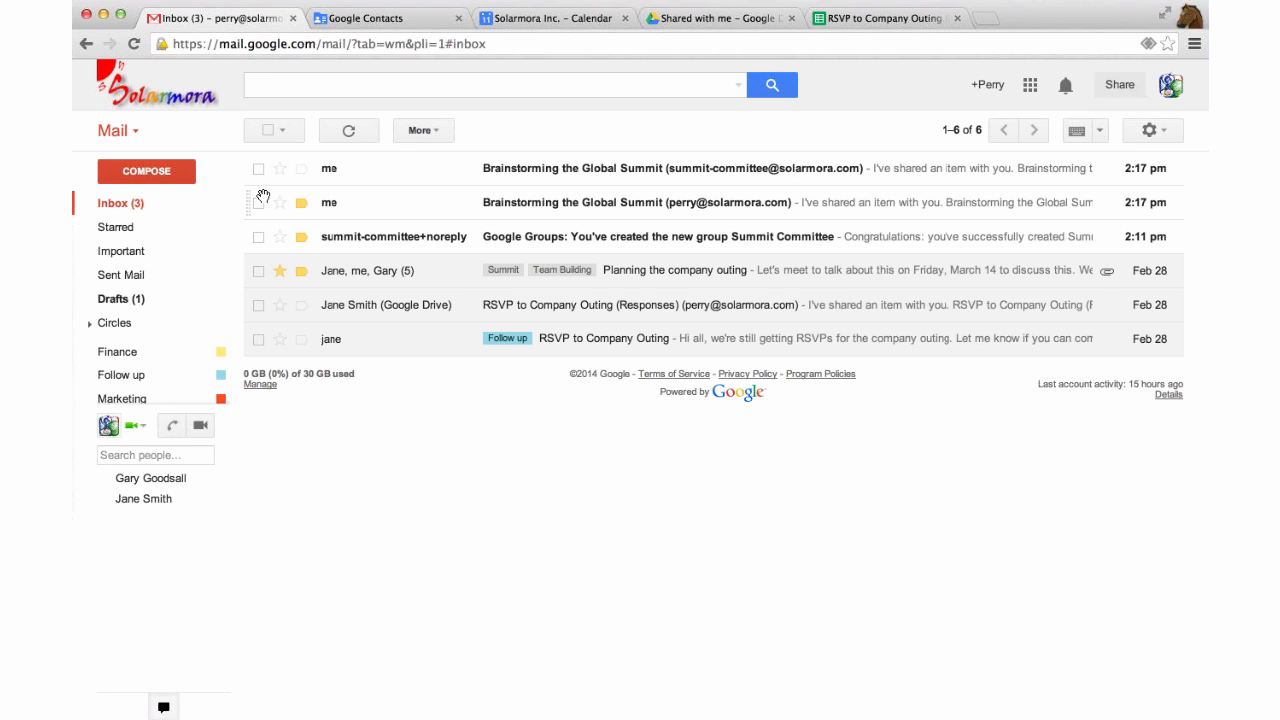
{"action": "left_click", "coordinate": [429, 237]}
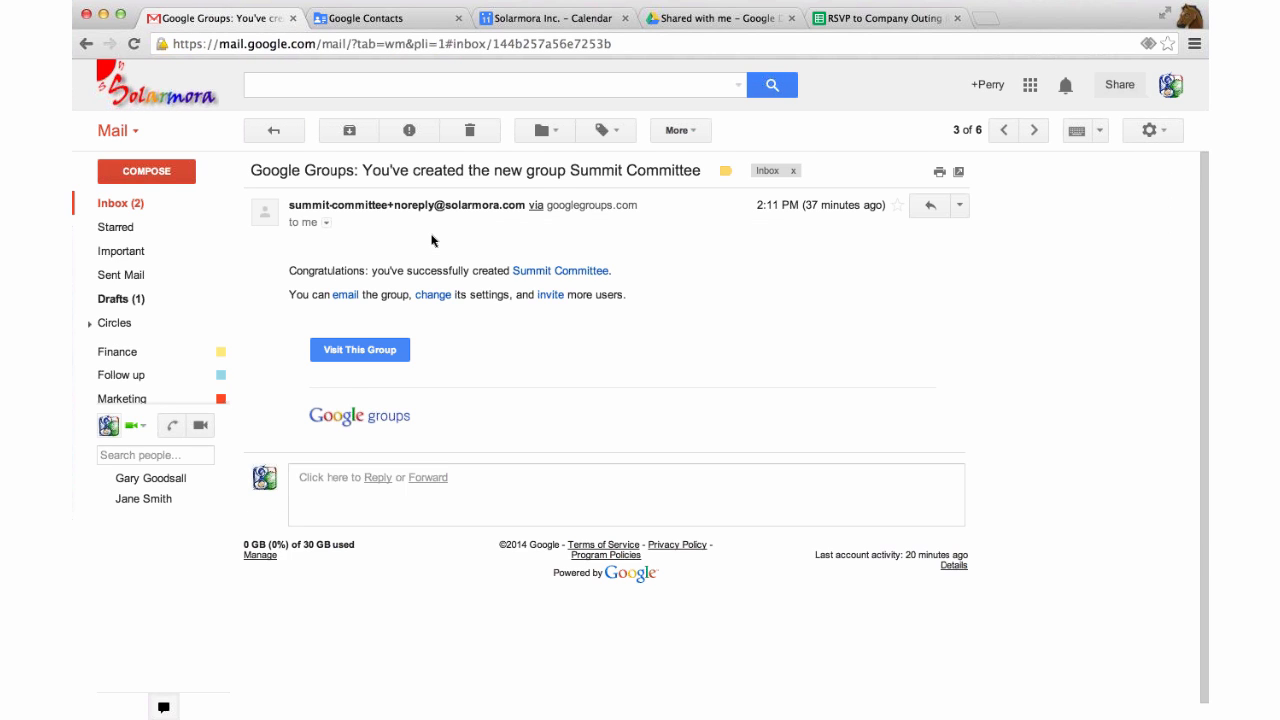
{"action": "scroll", "coordinate": [800, 246], "scroll_direction": "down", "scroll_amount": 1}
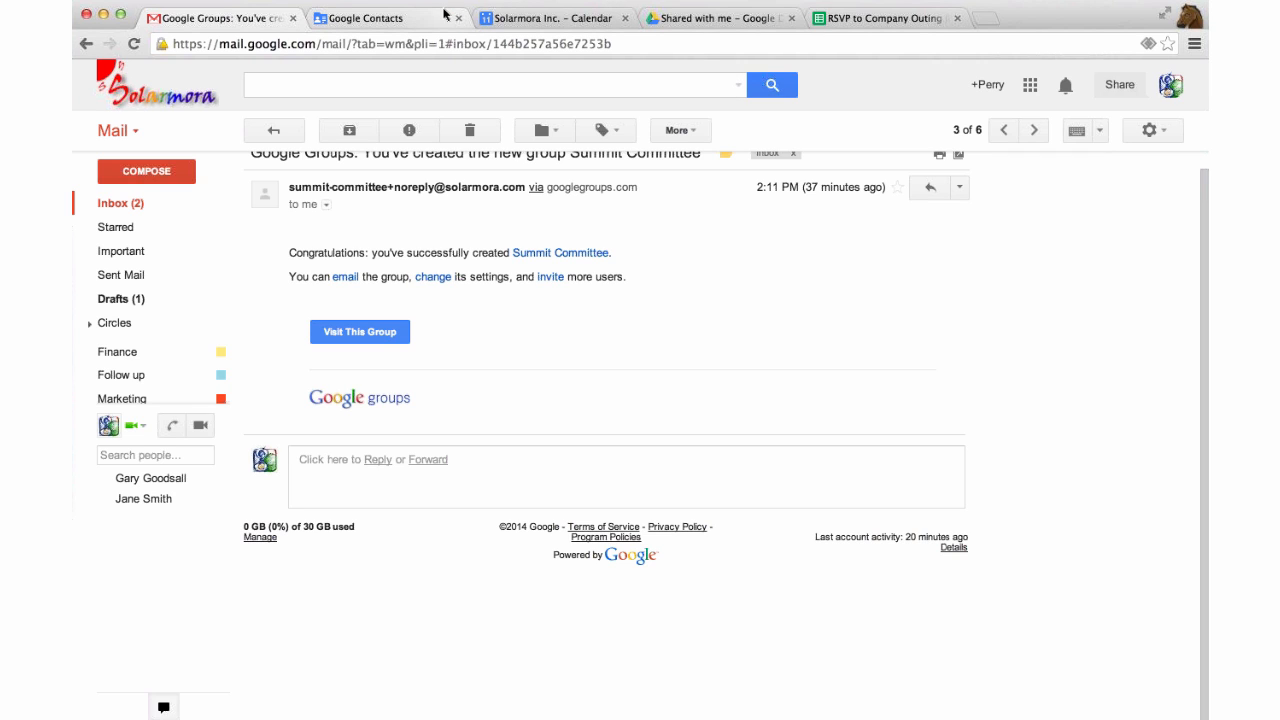
Go back to the Drive tab and list the files others have shared with you.
{"action": "left_click", "coordinate": [705, 18]}
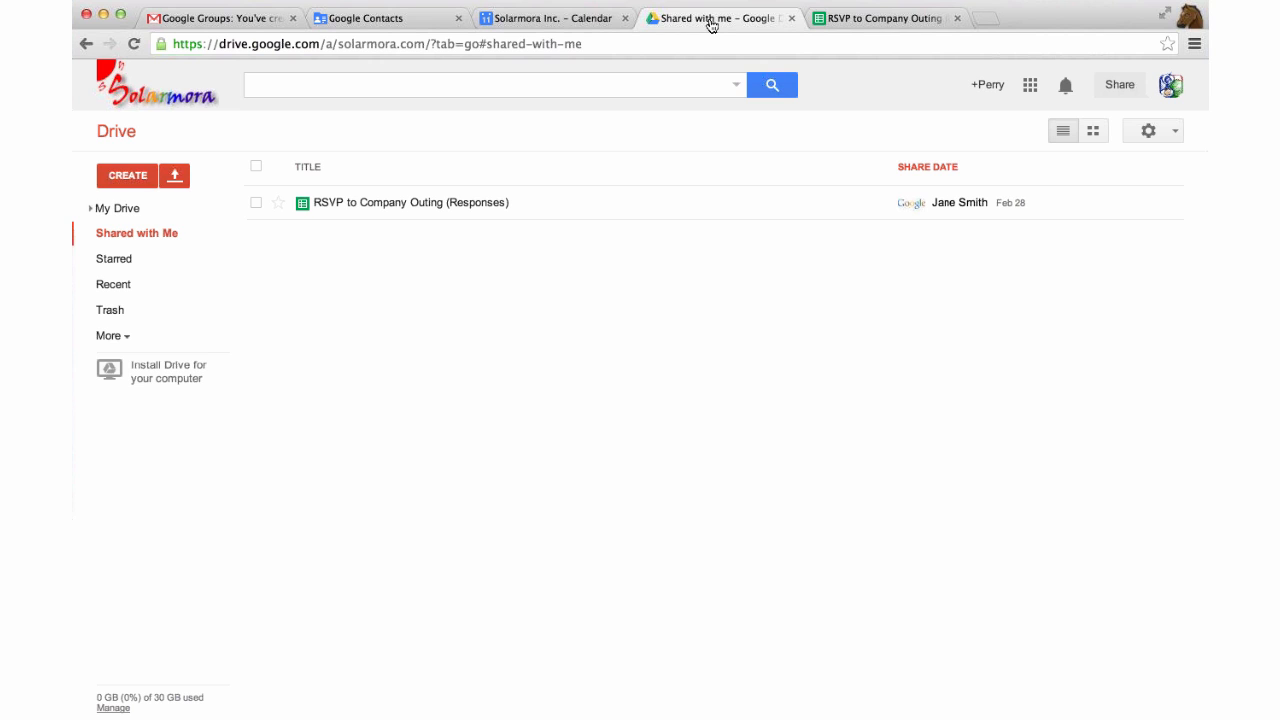
{"action": "left_click", "coordinate": [118, 208]}
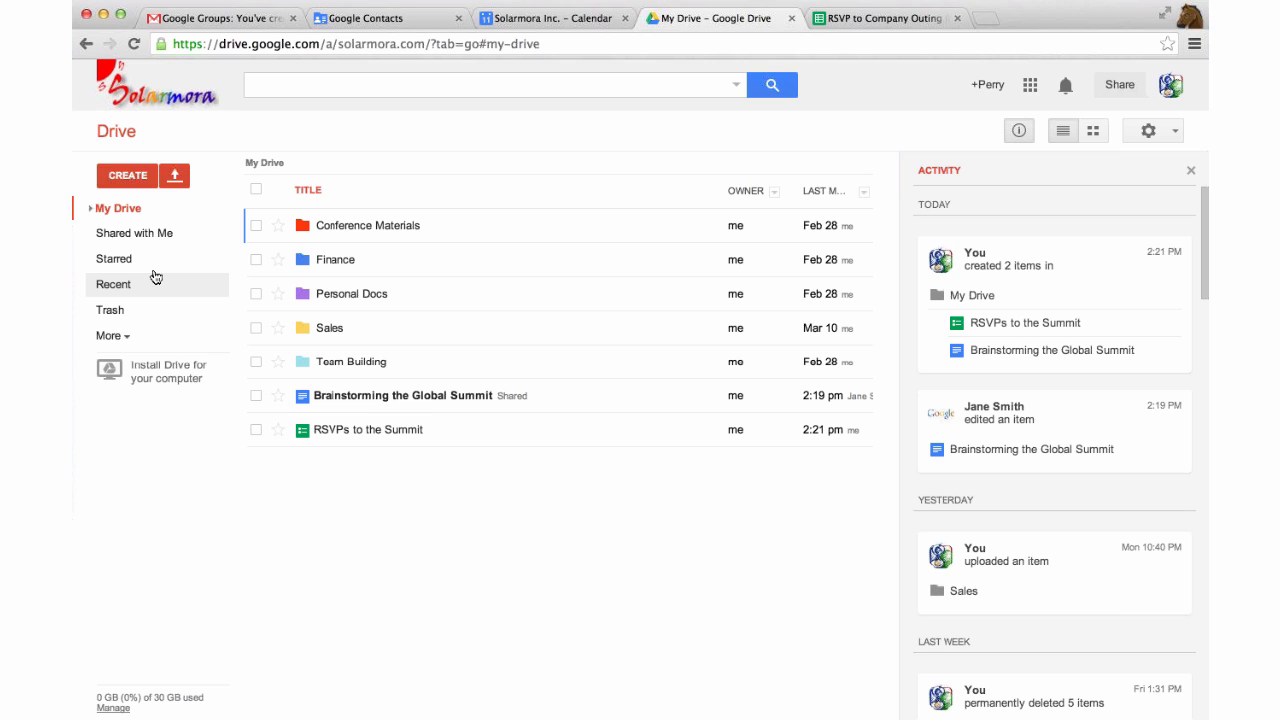
{"action": "left_click", "coordinate": [129, 233]}
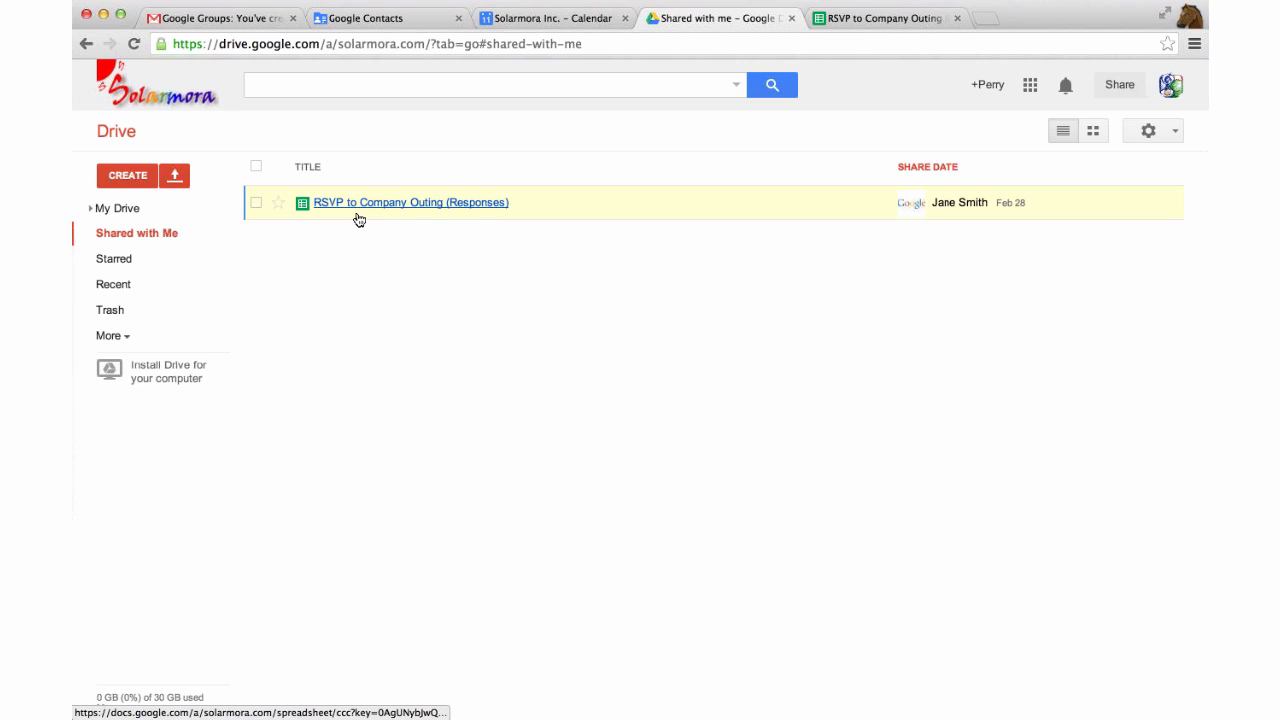
Add the shared RSVP spreadsheet to My Drive, file it in Team Building, and return to Shared with Me.
{"action": "left_click_drag", "start_coordinate": [357, 210], "coordinate": [116, 214]}
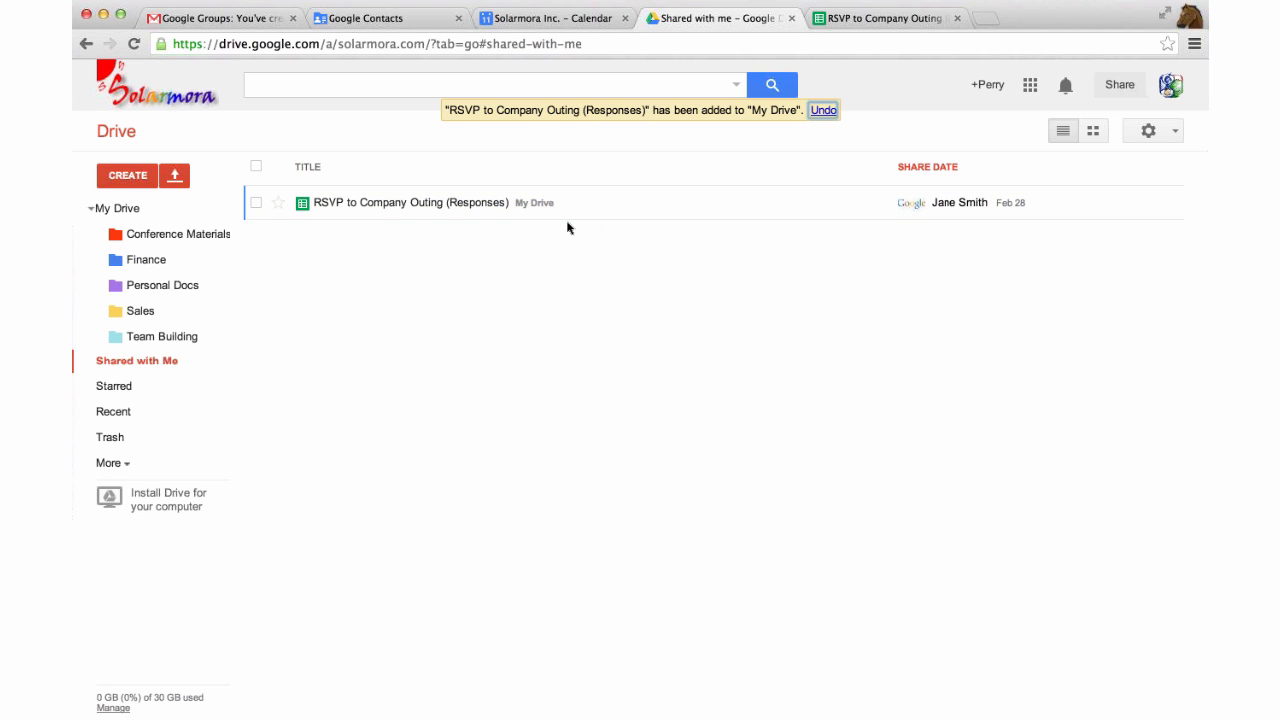
{"action": "left_click", "coordinate": [124, 218]}
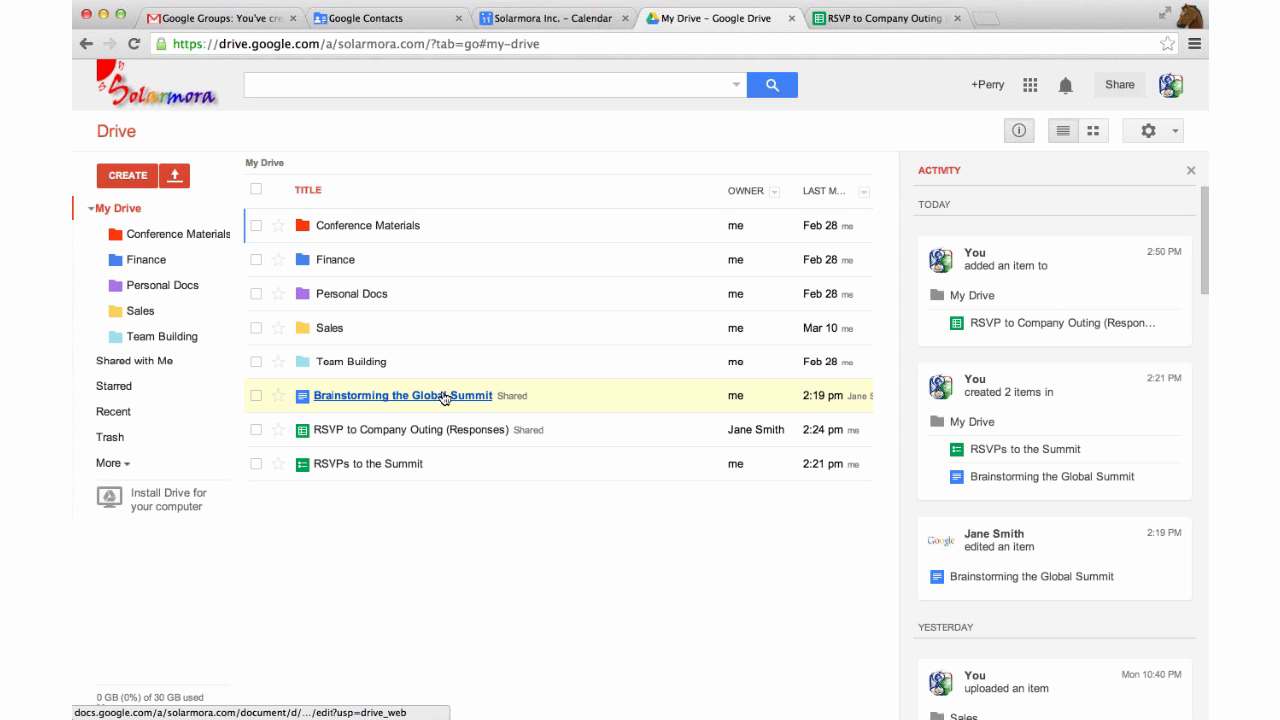
{"action": "left_click_drag", "start_coordinate": [349, 441], "coordinate": [383, 361]}
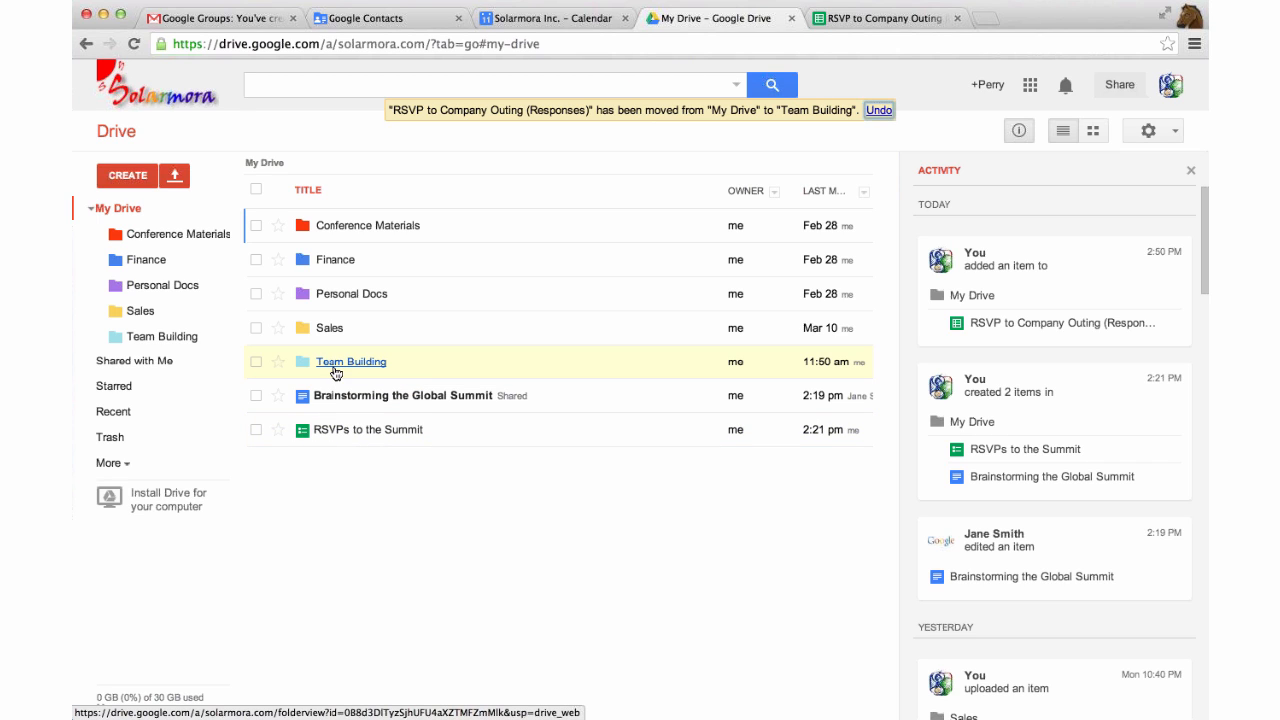
{"action": "left_click", "coordinate": [149, 361]}
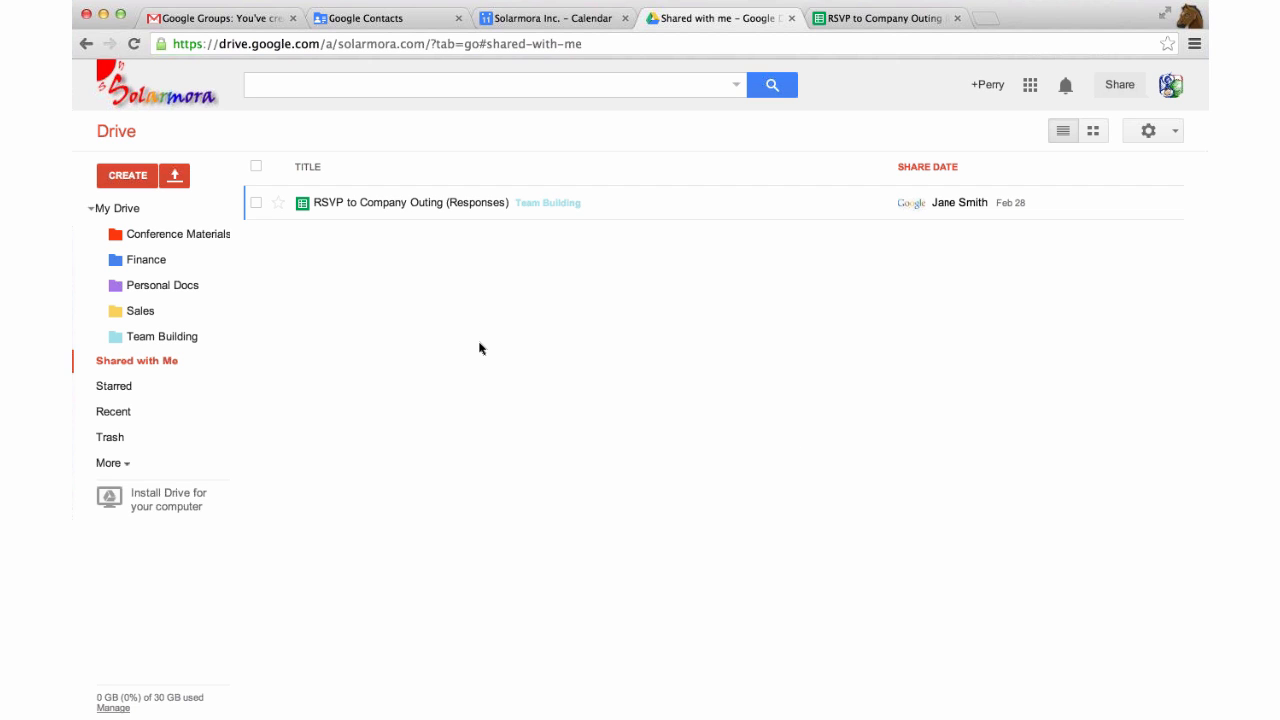
Turn on your own calendar and open the Friday 3pm 'Planning the company outing' event for full editing.
{"action": "left_click", "coordinate": [517, 22]}
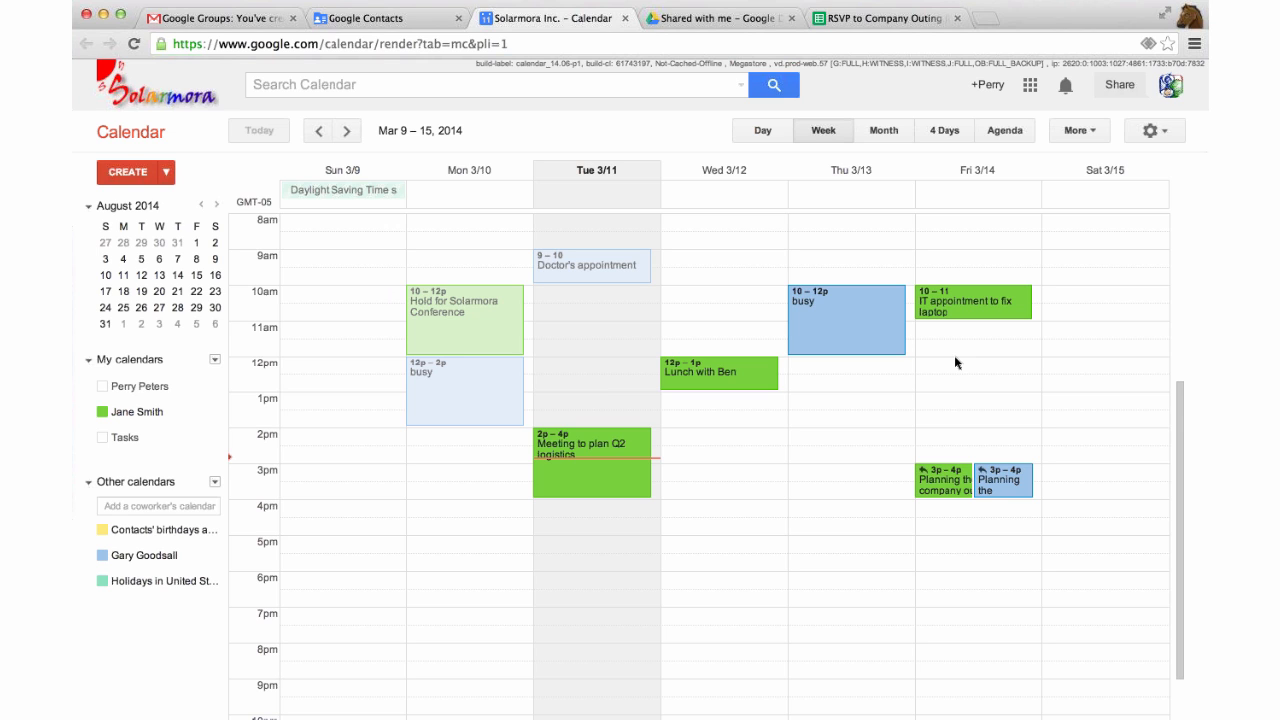
{"action": "scroll", "coordinate": [954, 362], "scroll_direction": "down", "scroll_amount": 1}
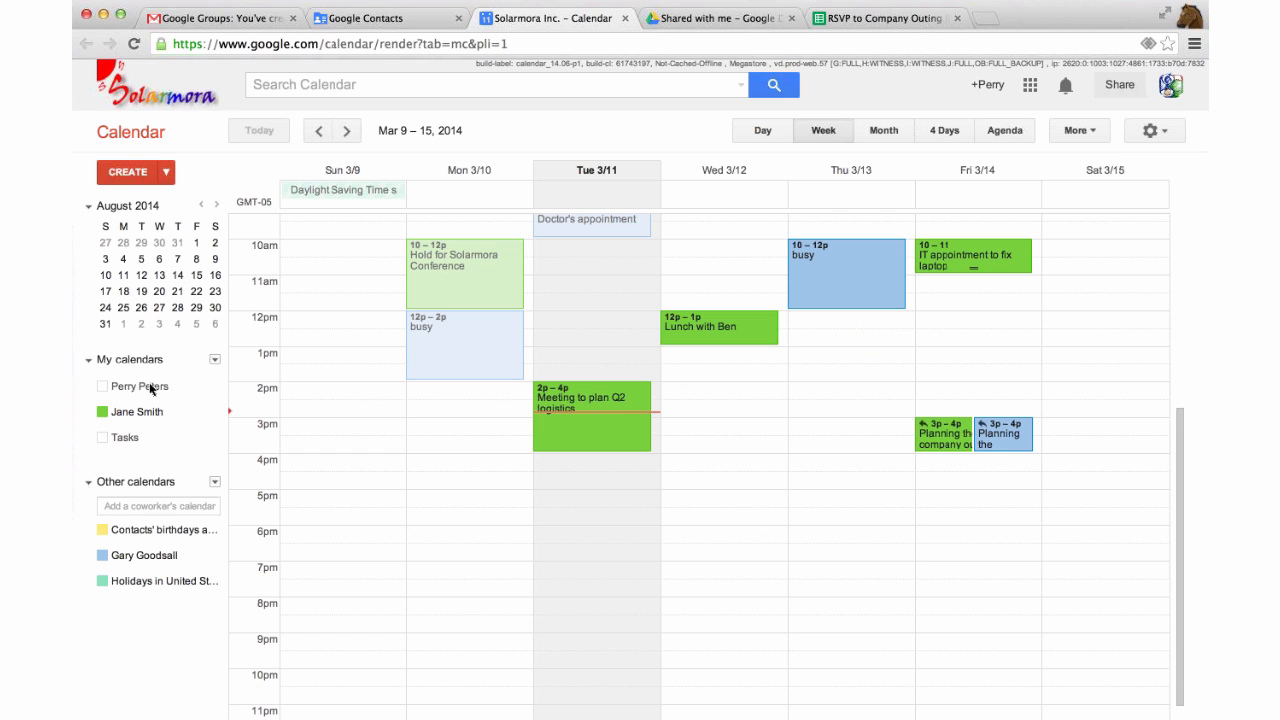
{"action": "left_click", "coordinate": [150, 389]}
{"action": "left_click", "coordinate": [934, 434]}
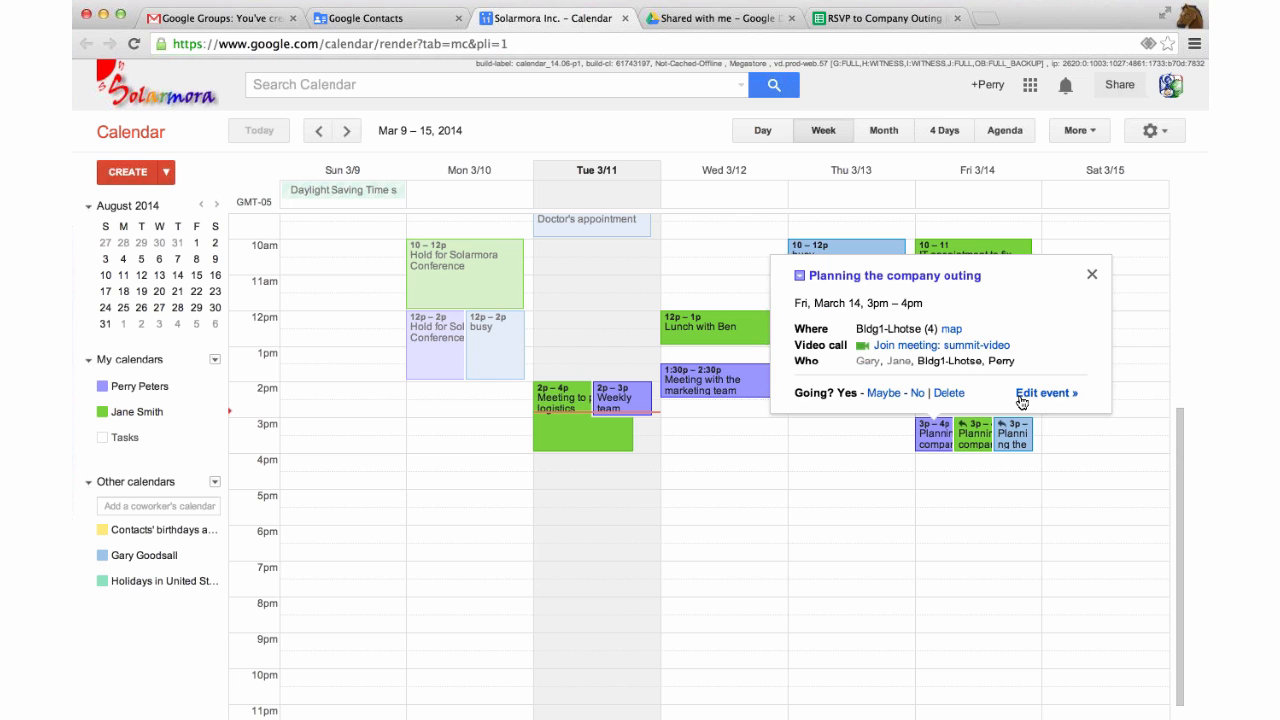
{"action": "left_click", "coordinate": [1021, 401]}
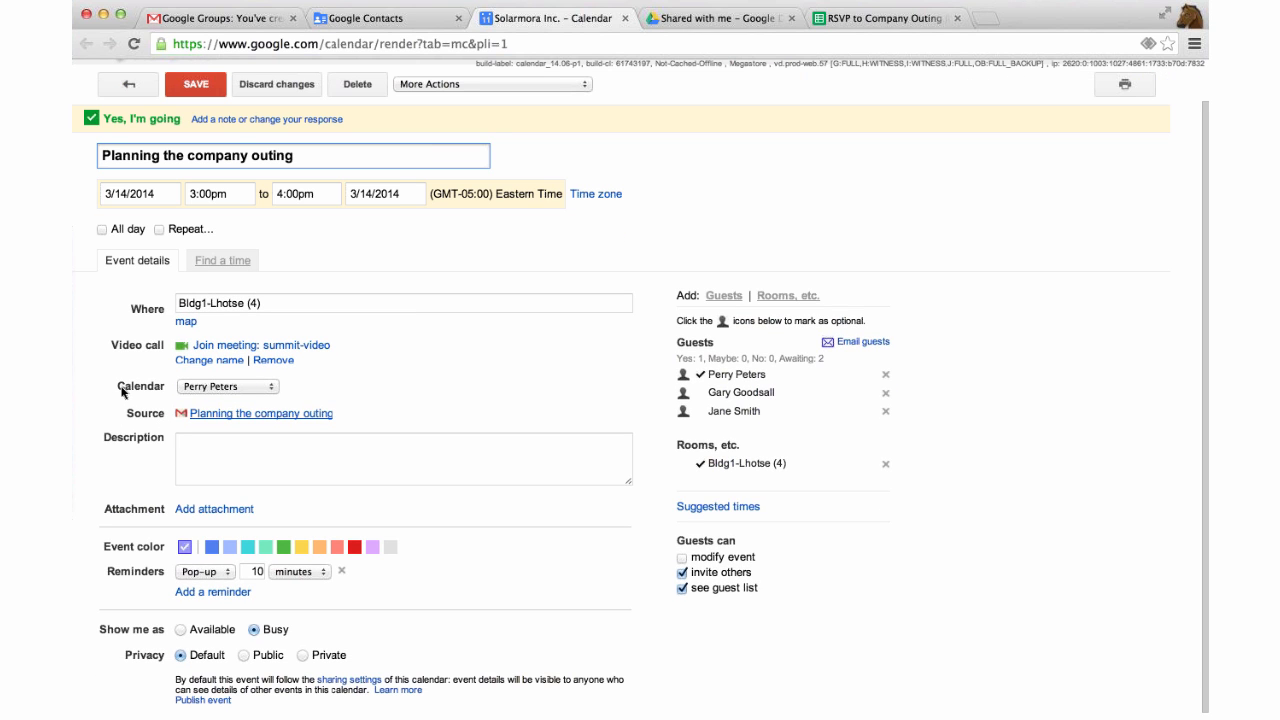
{"action": "scroll", "coordinate": [122, 389], "scroll_direction": "down", "scroll_amount": 1}
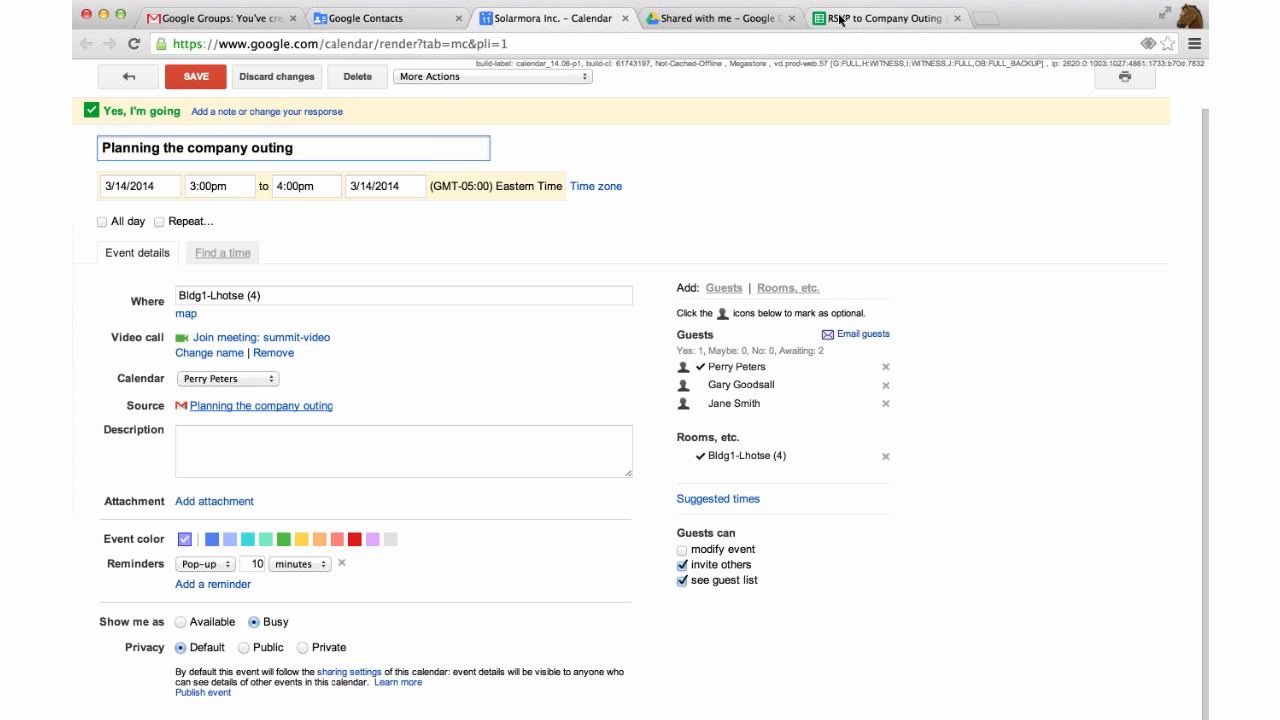
Show My Drive in Google Drive and review the CREATE menu and the Conference Materials folder actions.
{"action": "key", "text": "ctrl+Tab"}
{"action": "left_click", "coordinate": [122, 208]}
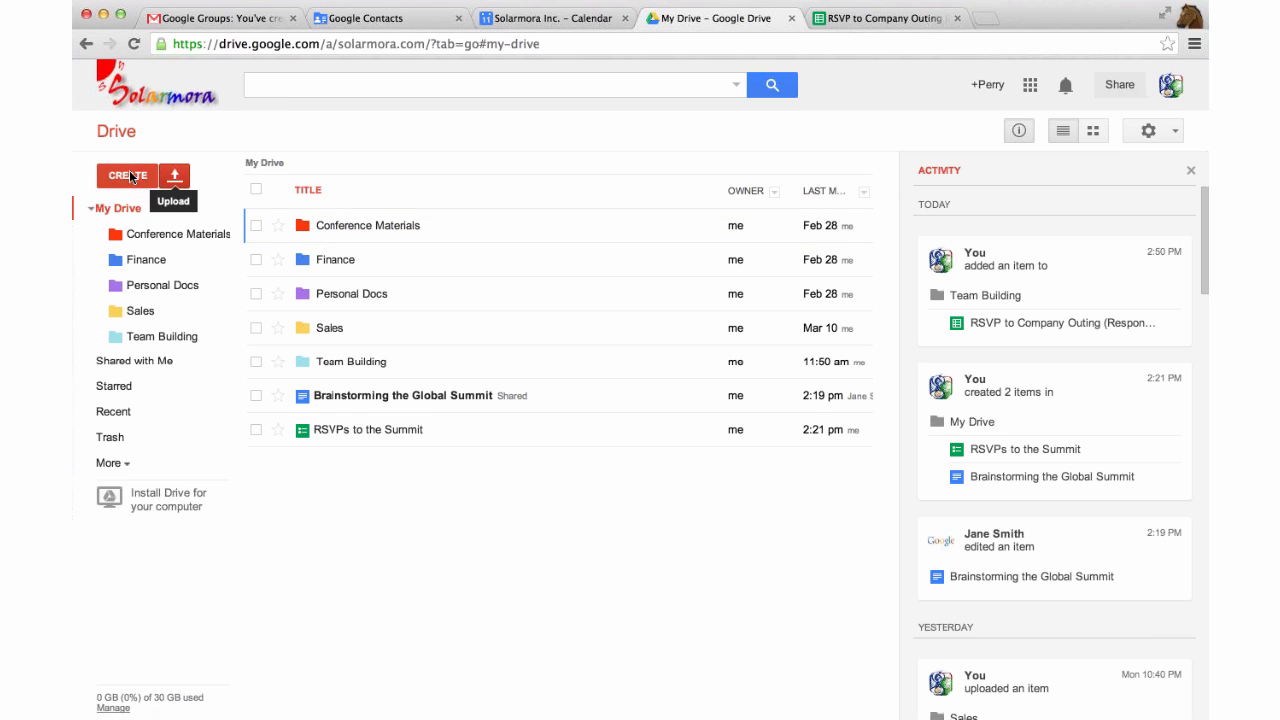
{"action": "left_click", "coordinate": [129, 175]}
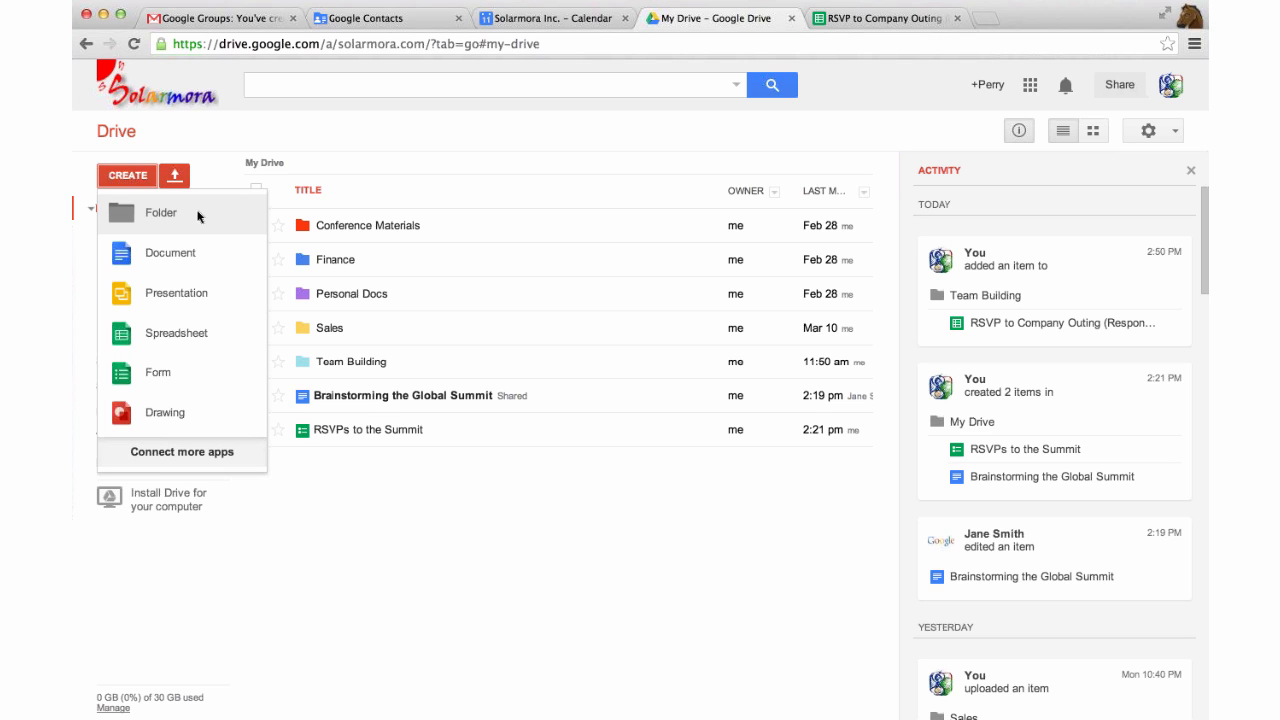
{"action": "left_click", "coordinate": [430, 479]}
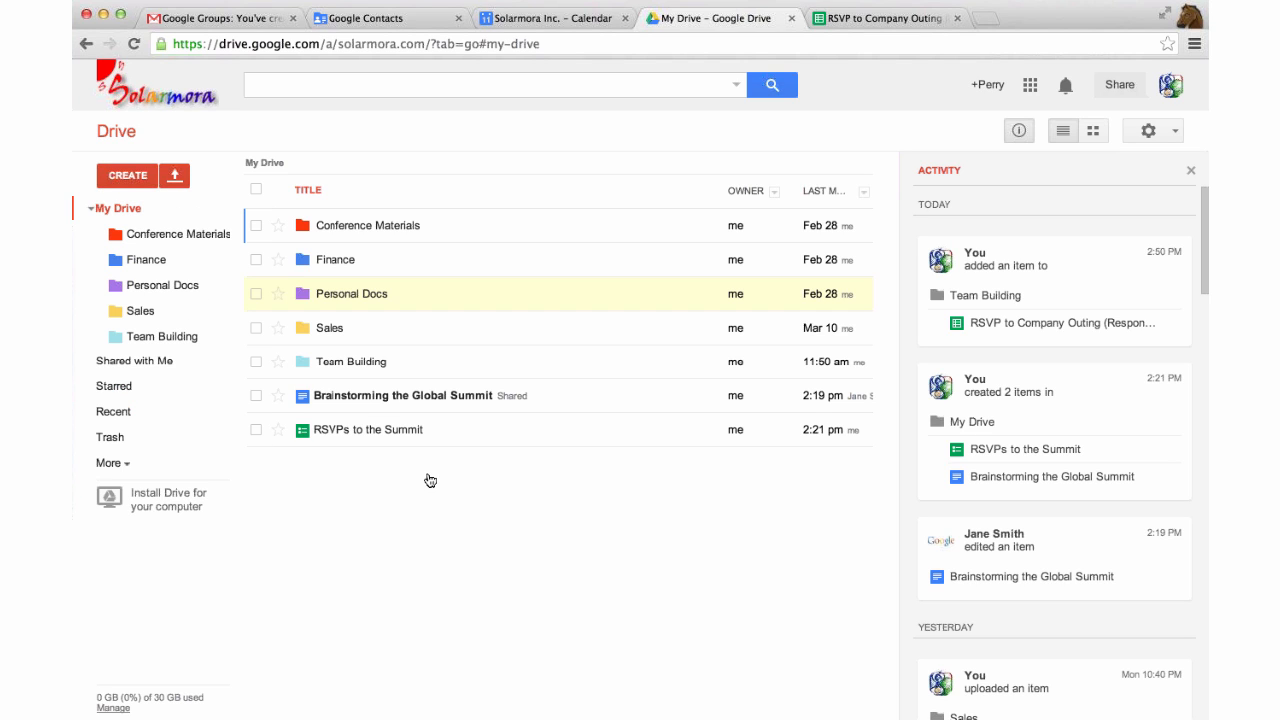
{"action": "right_click", "coordinate": [442, 228]}
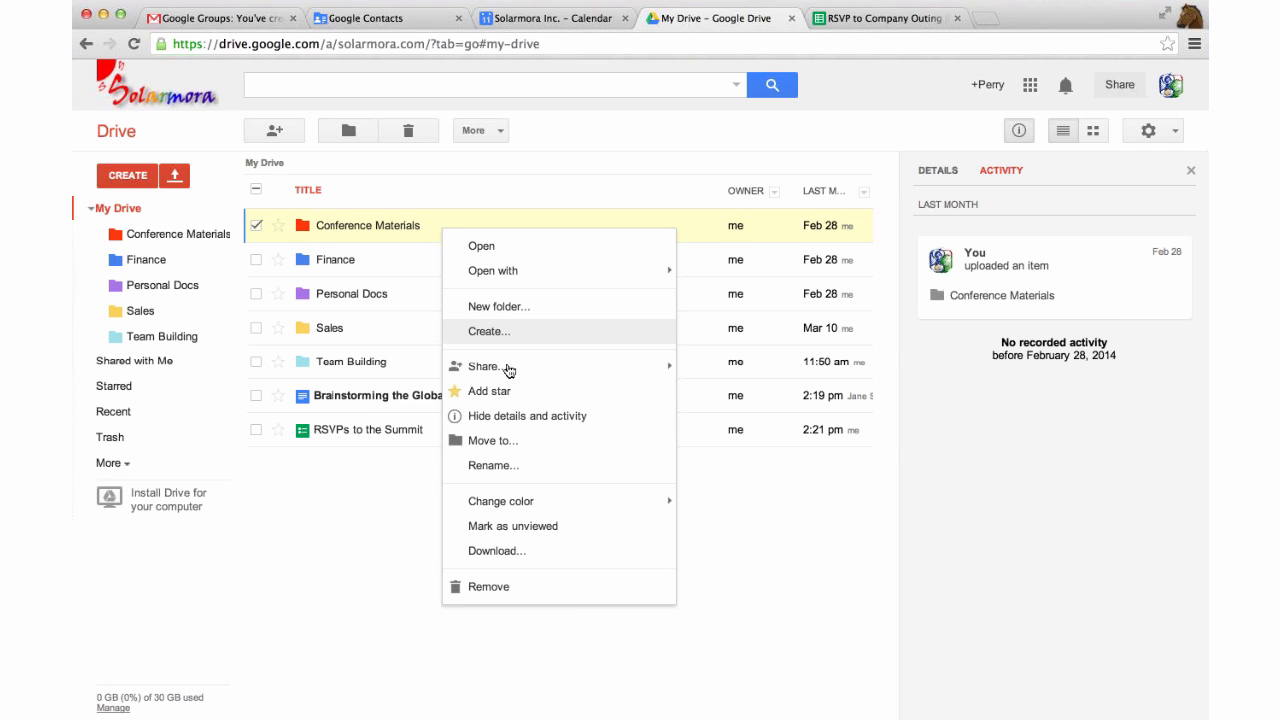
{"action": "mouse_move", "coordinate": [508, 370]}
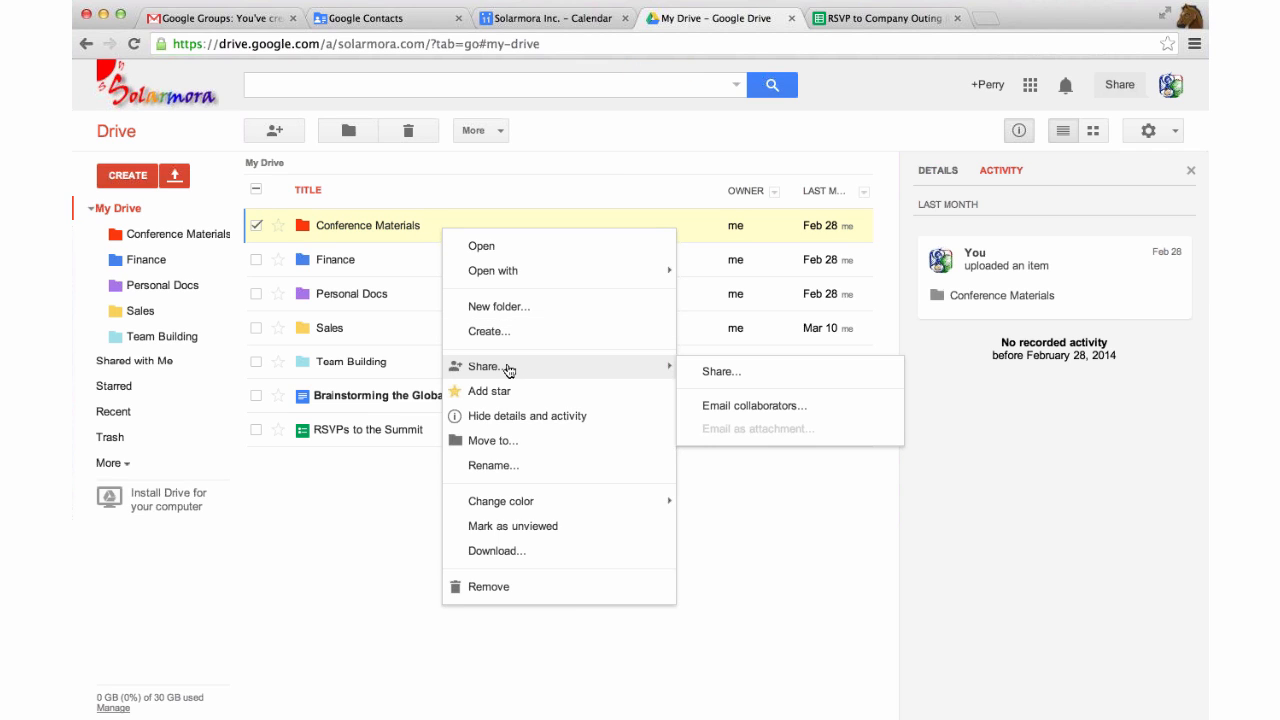
{"action": "left_click", "coordinate": [358, 438]}
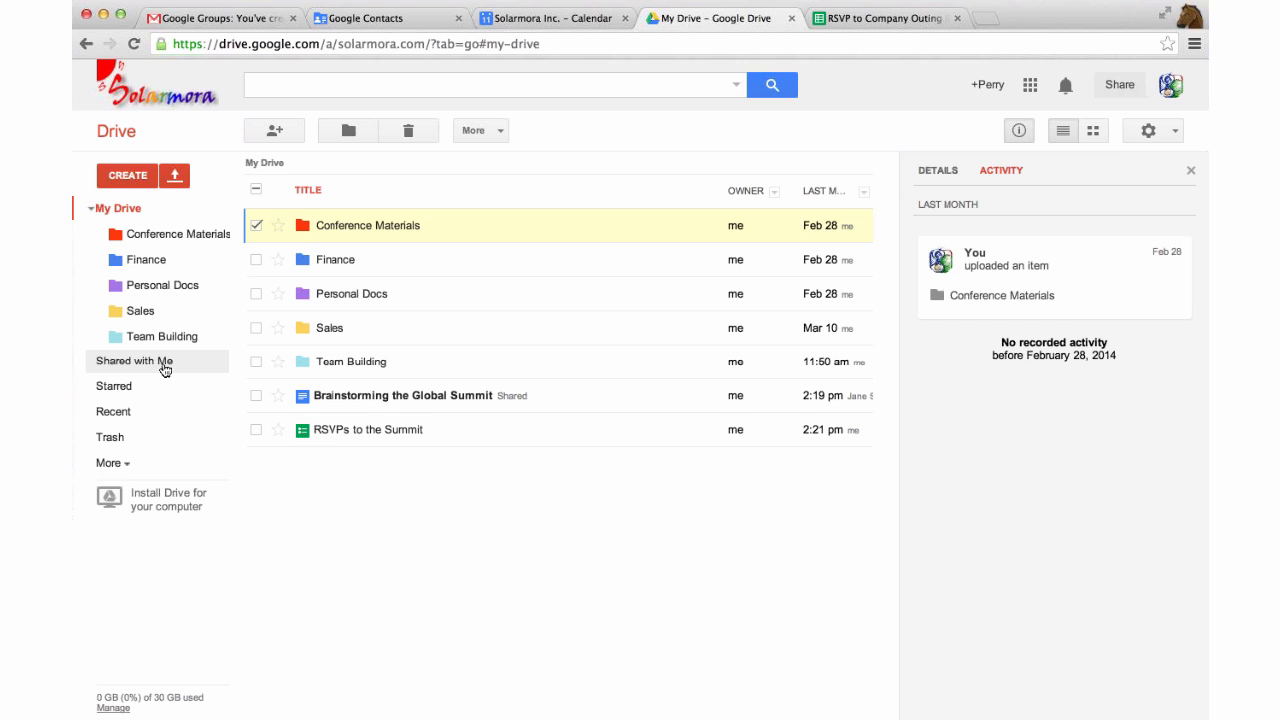
Look at Shared with me, return to My Drive, recheck the Conference Materials actions, then deselect it.
{"action": "left_click", "coordinate": [165, 369]}
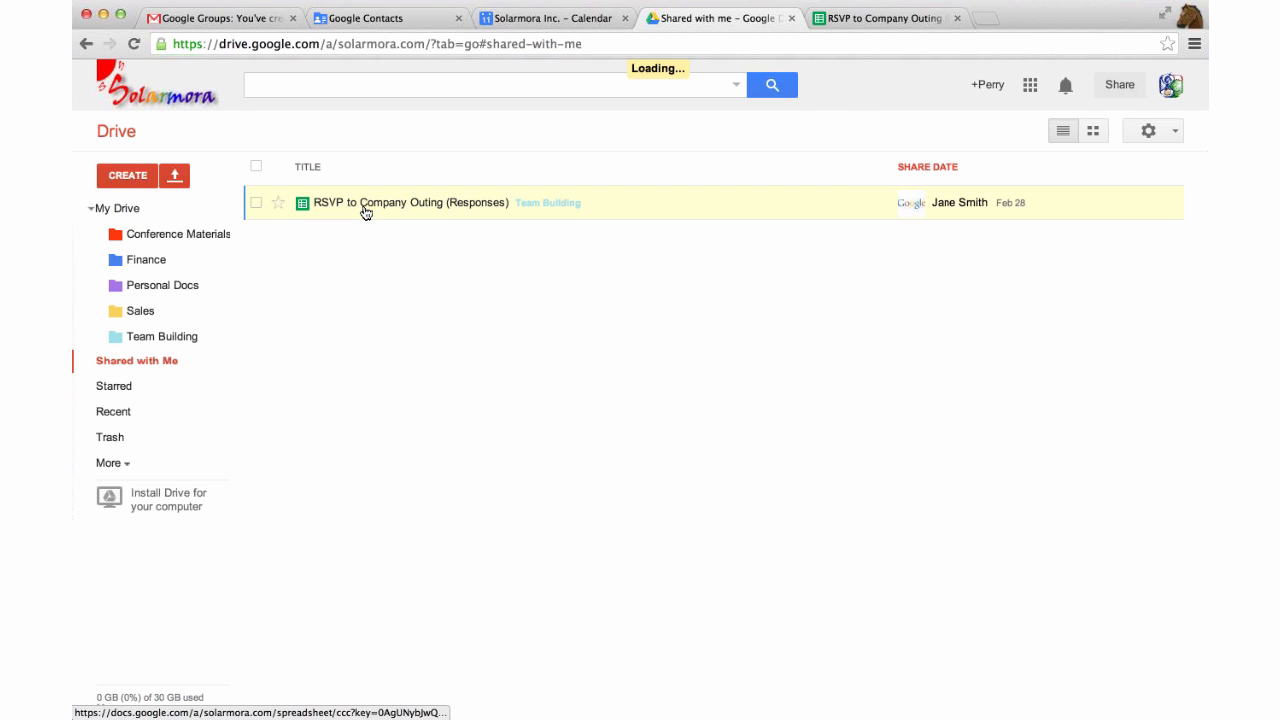
{"action": "left_click", "coordinate": [118, 208]}
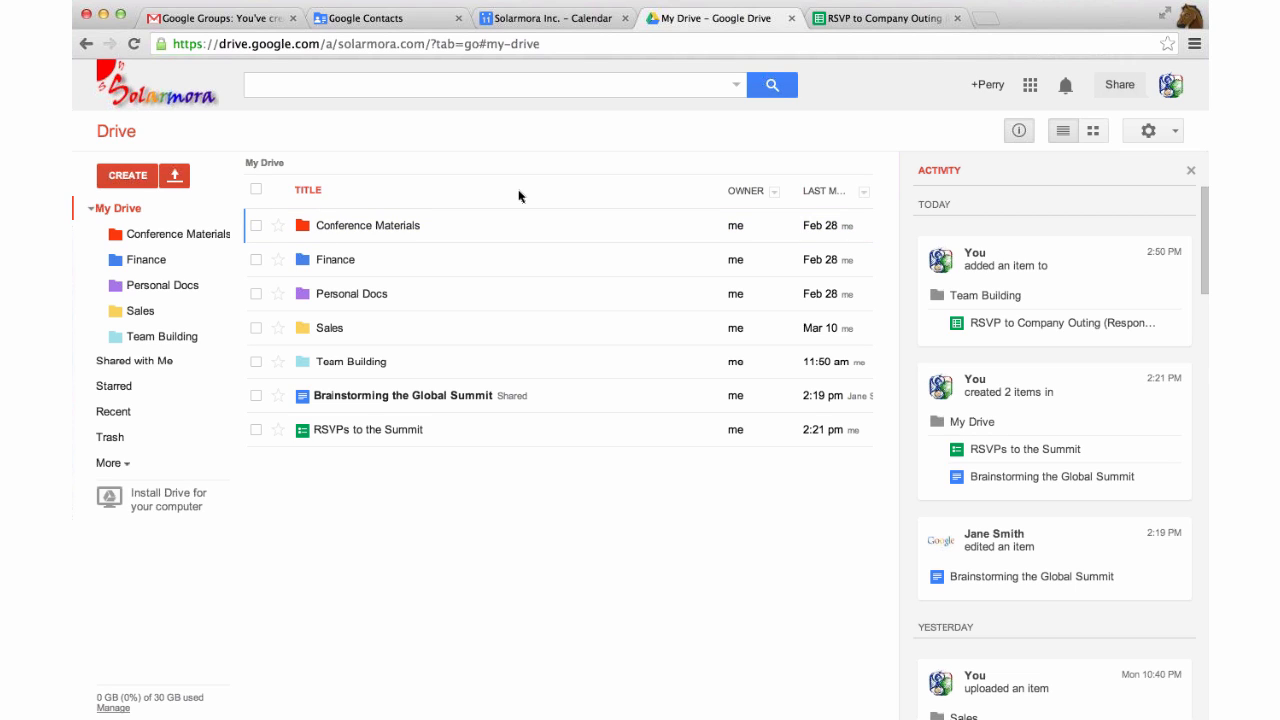
{"action": "right_click", "coordinate": [440, 228]}
{"action": "mouse_move", "coordinate": [540, 374]}
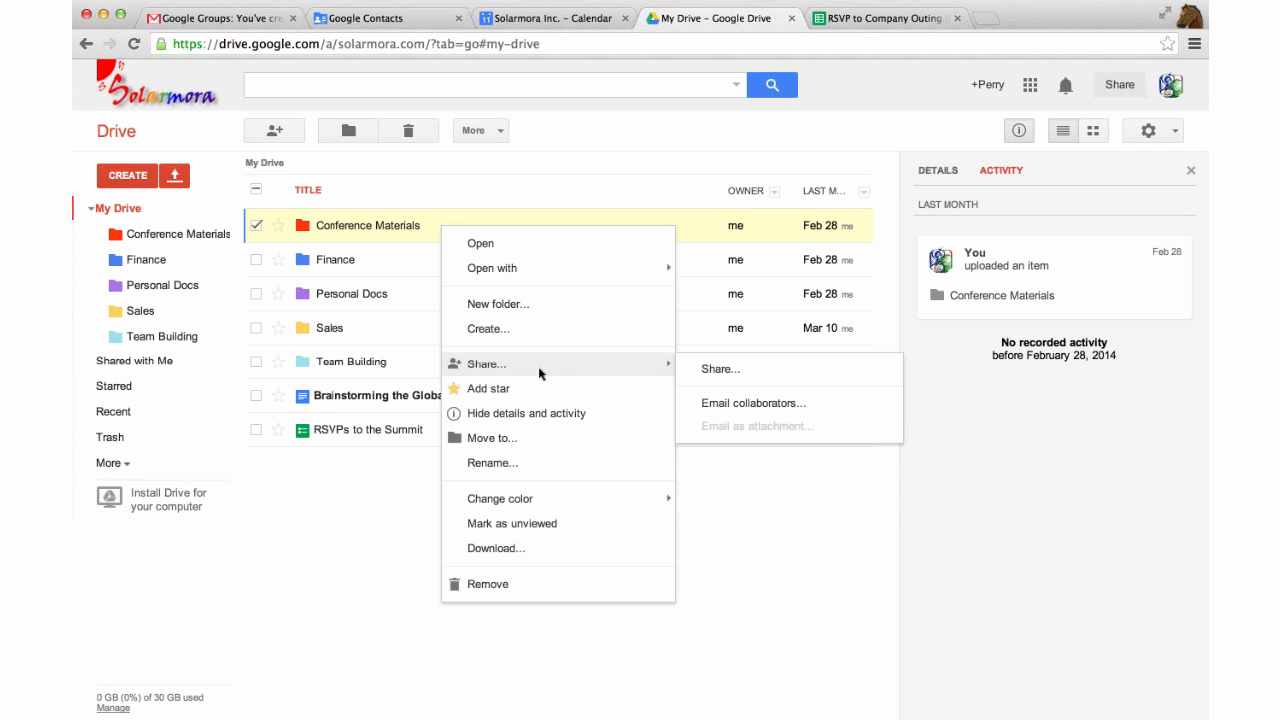
{"action": "left_click", "coordinate": [409, 481]}
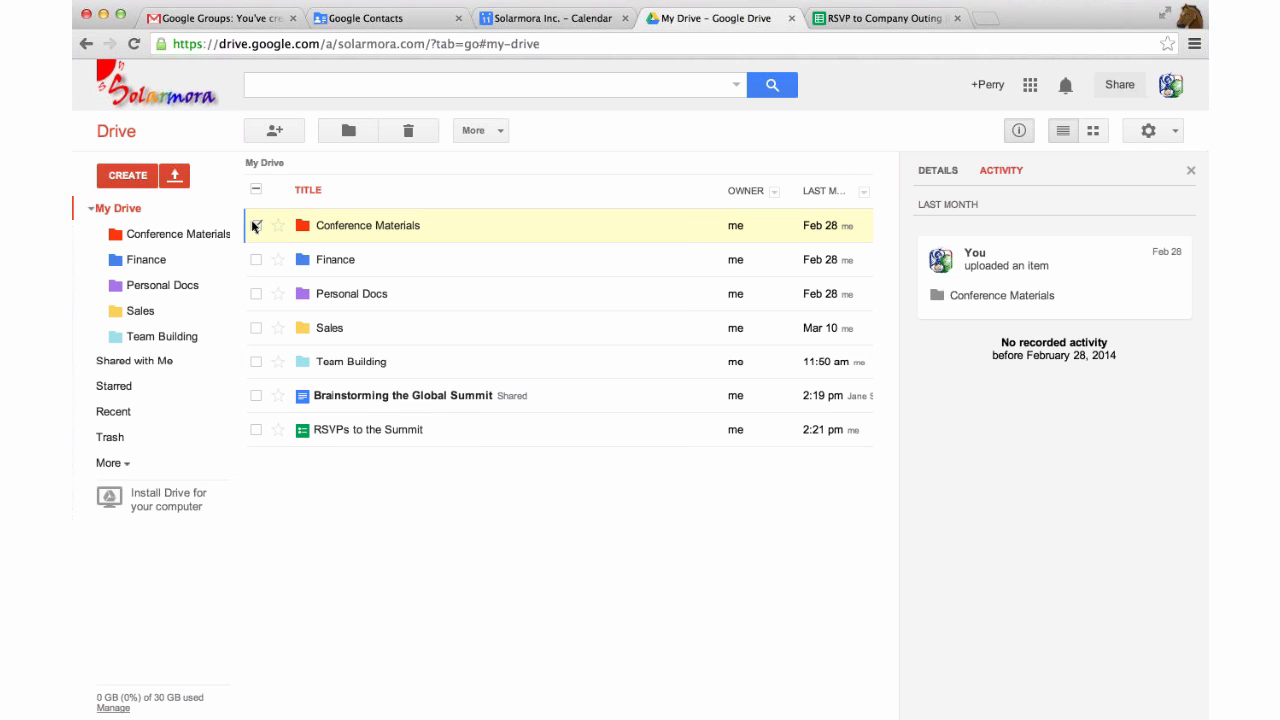
{"action": "left_click", "coordinate": [255, 226]}
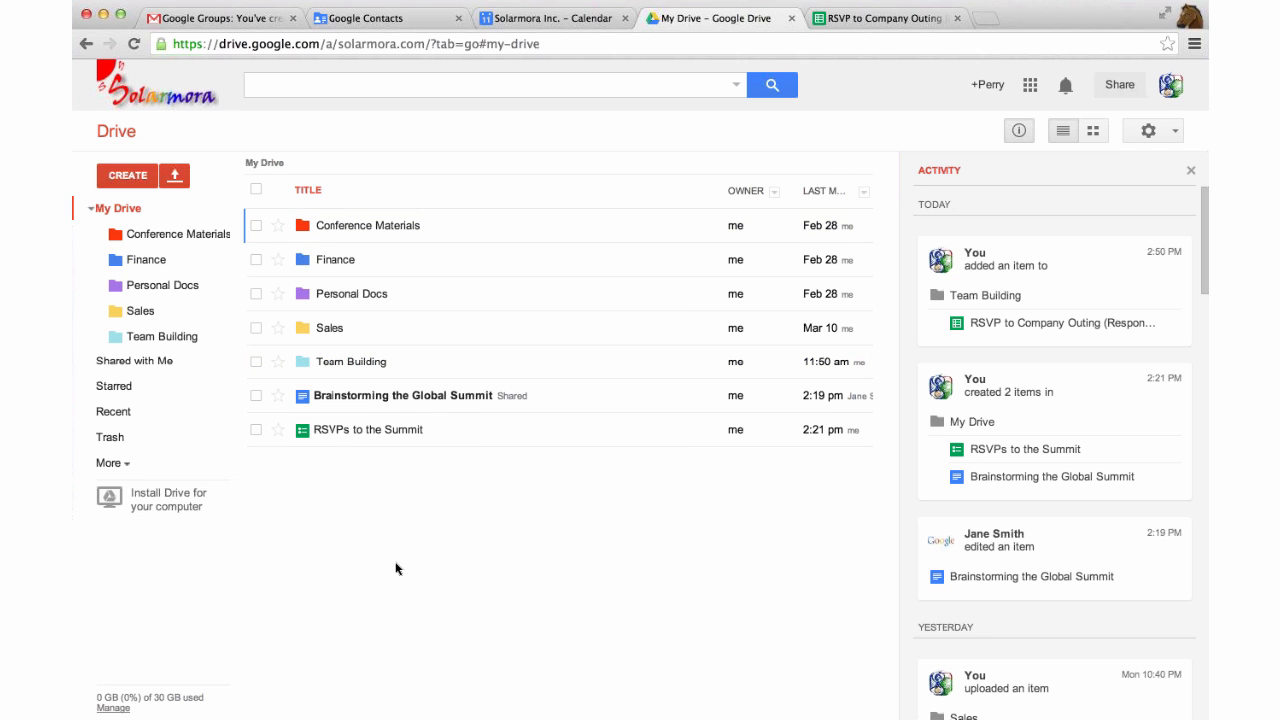